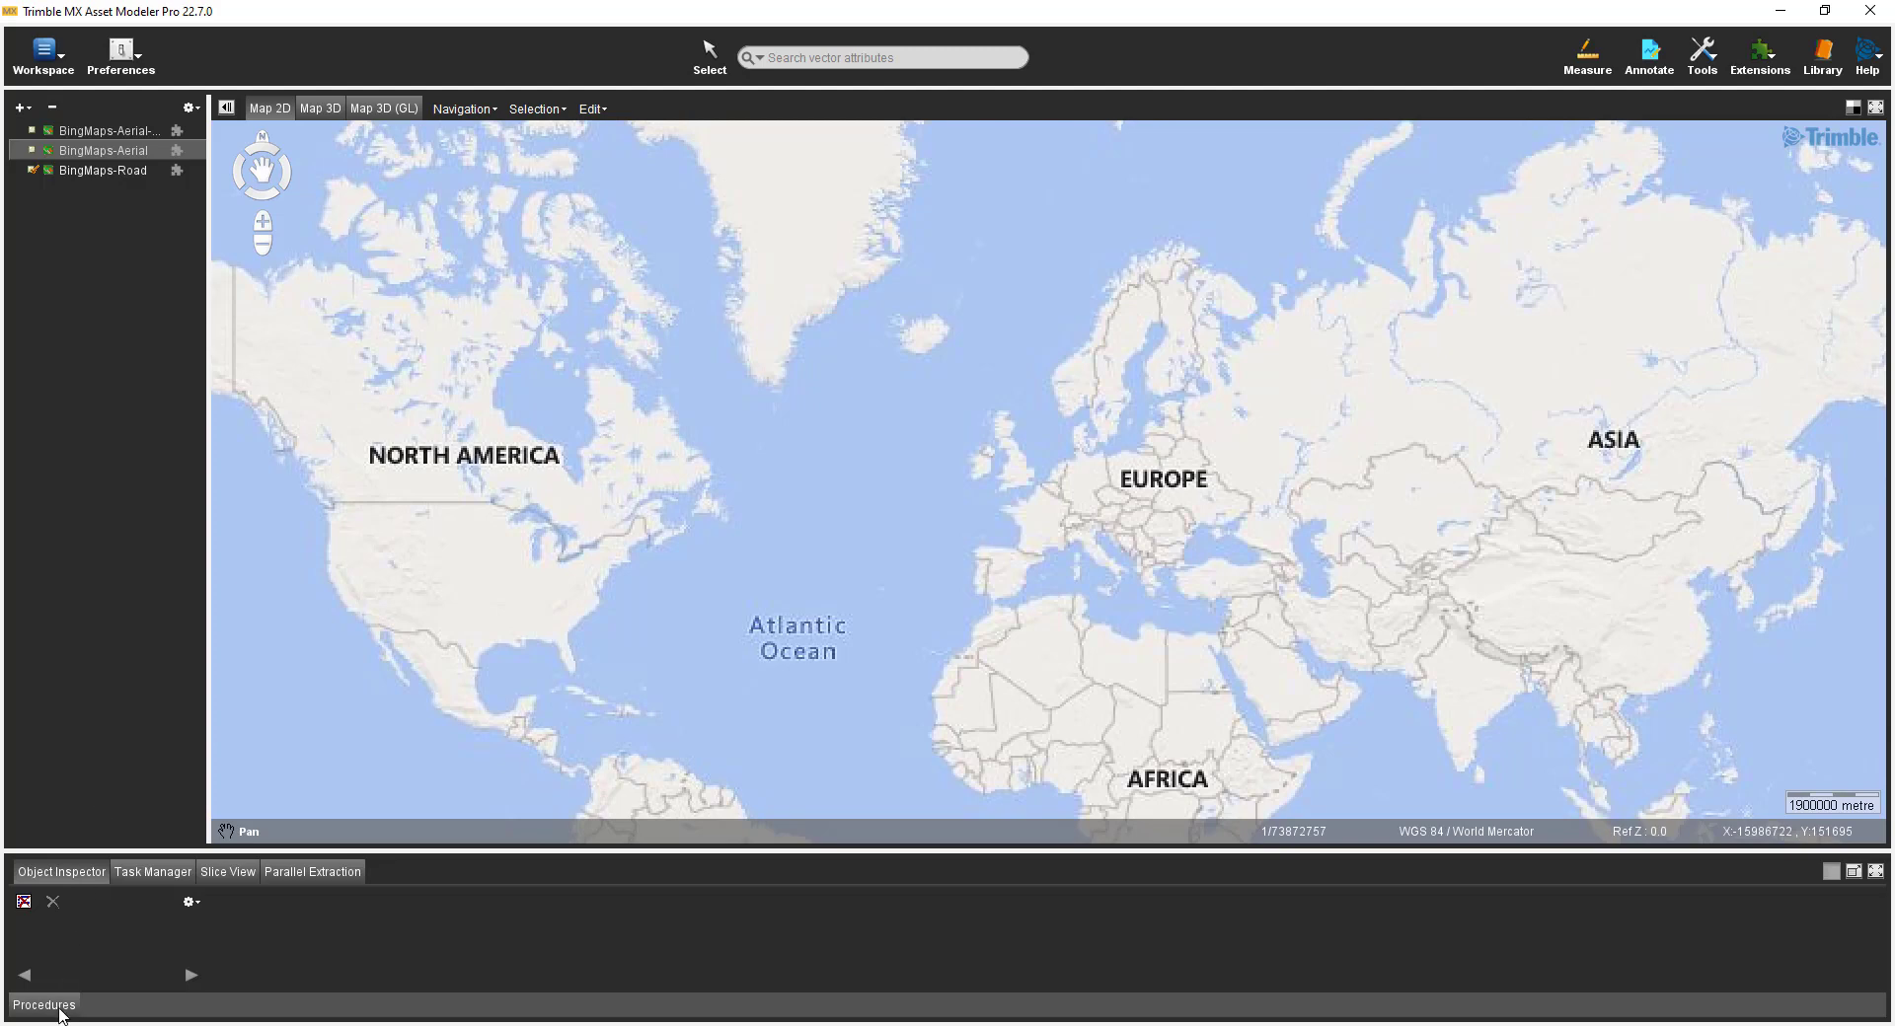
Step: Add the single mapping run orbit_mm_run.omr from D:\Training\TMX Demo\MX9 TMX Run to the workspace and finish the procedure
{"action": "left_click", "coordinate": [44, 1005]}
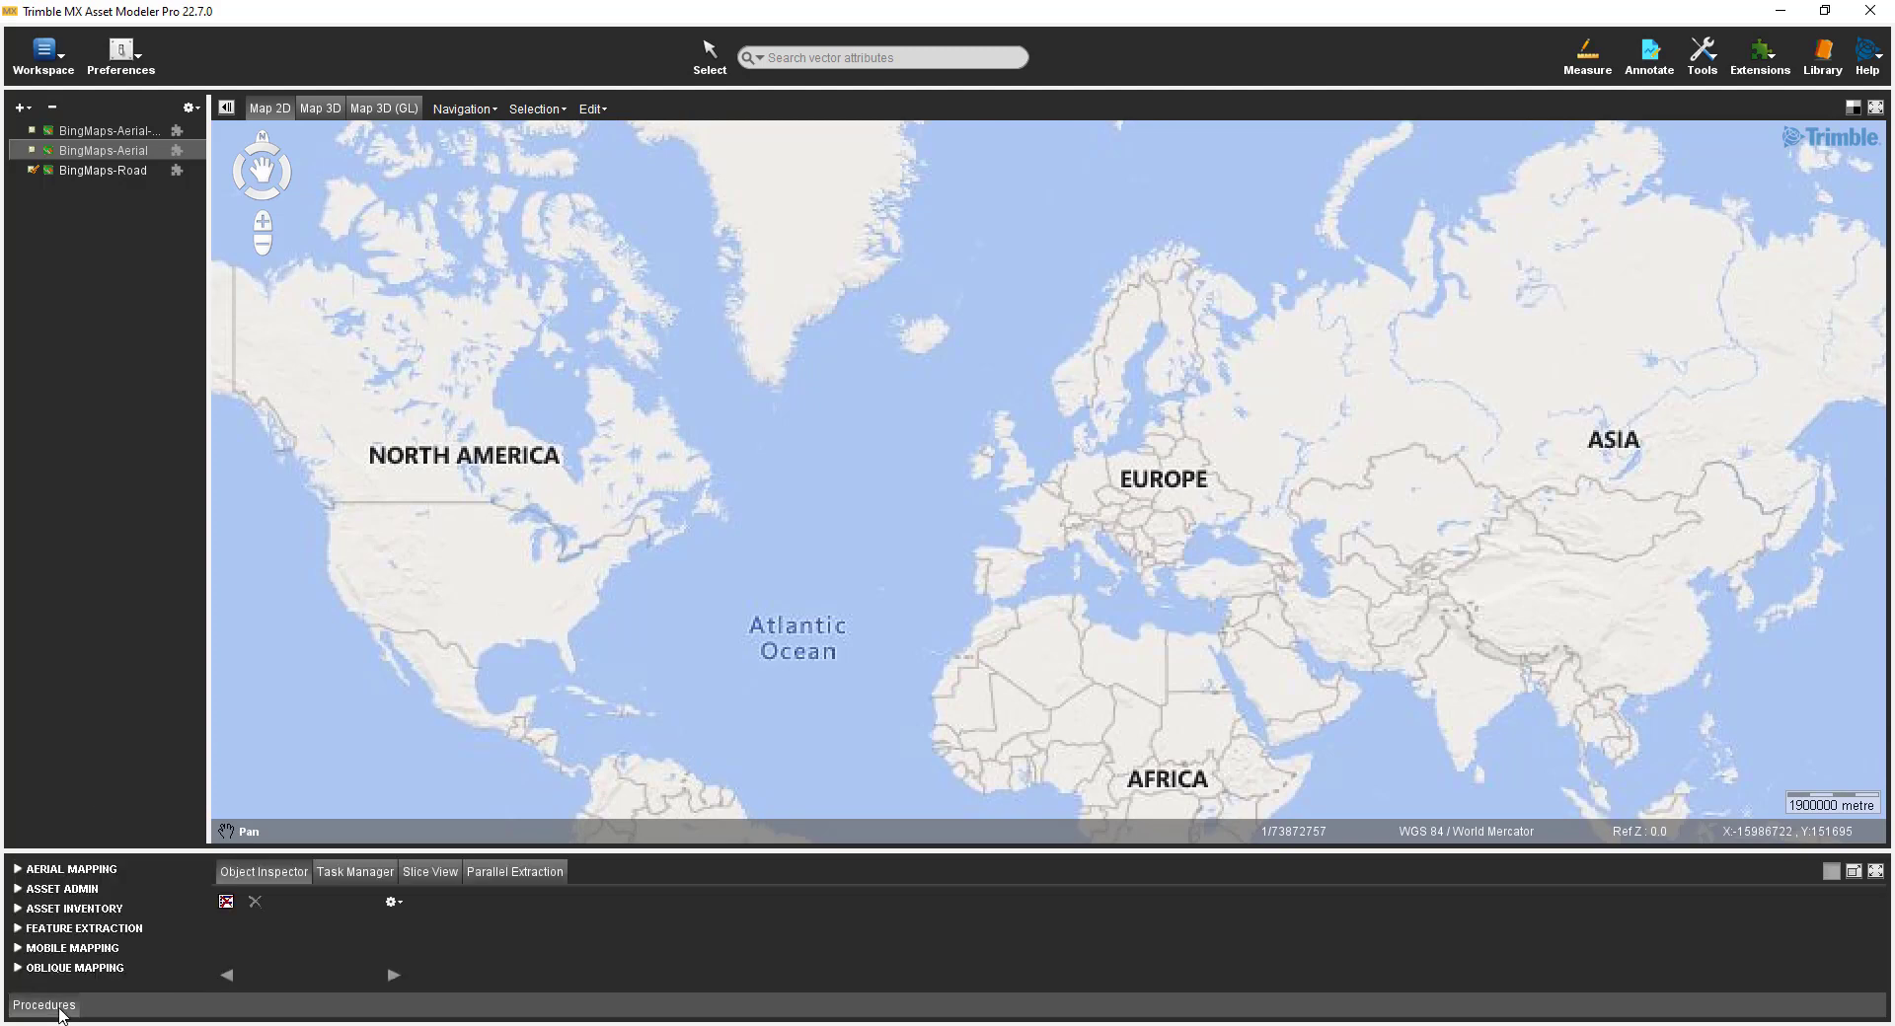
{"action": "left_click", "coordinate": [28, 949]}
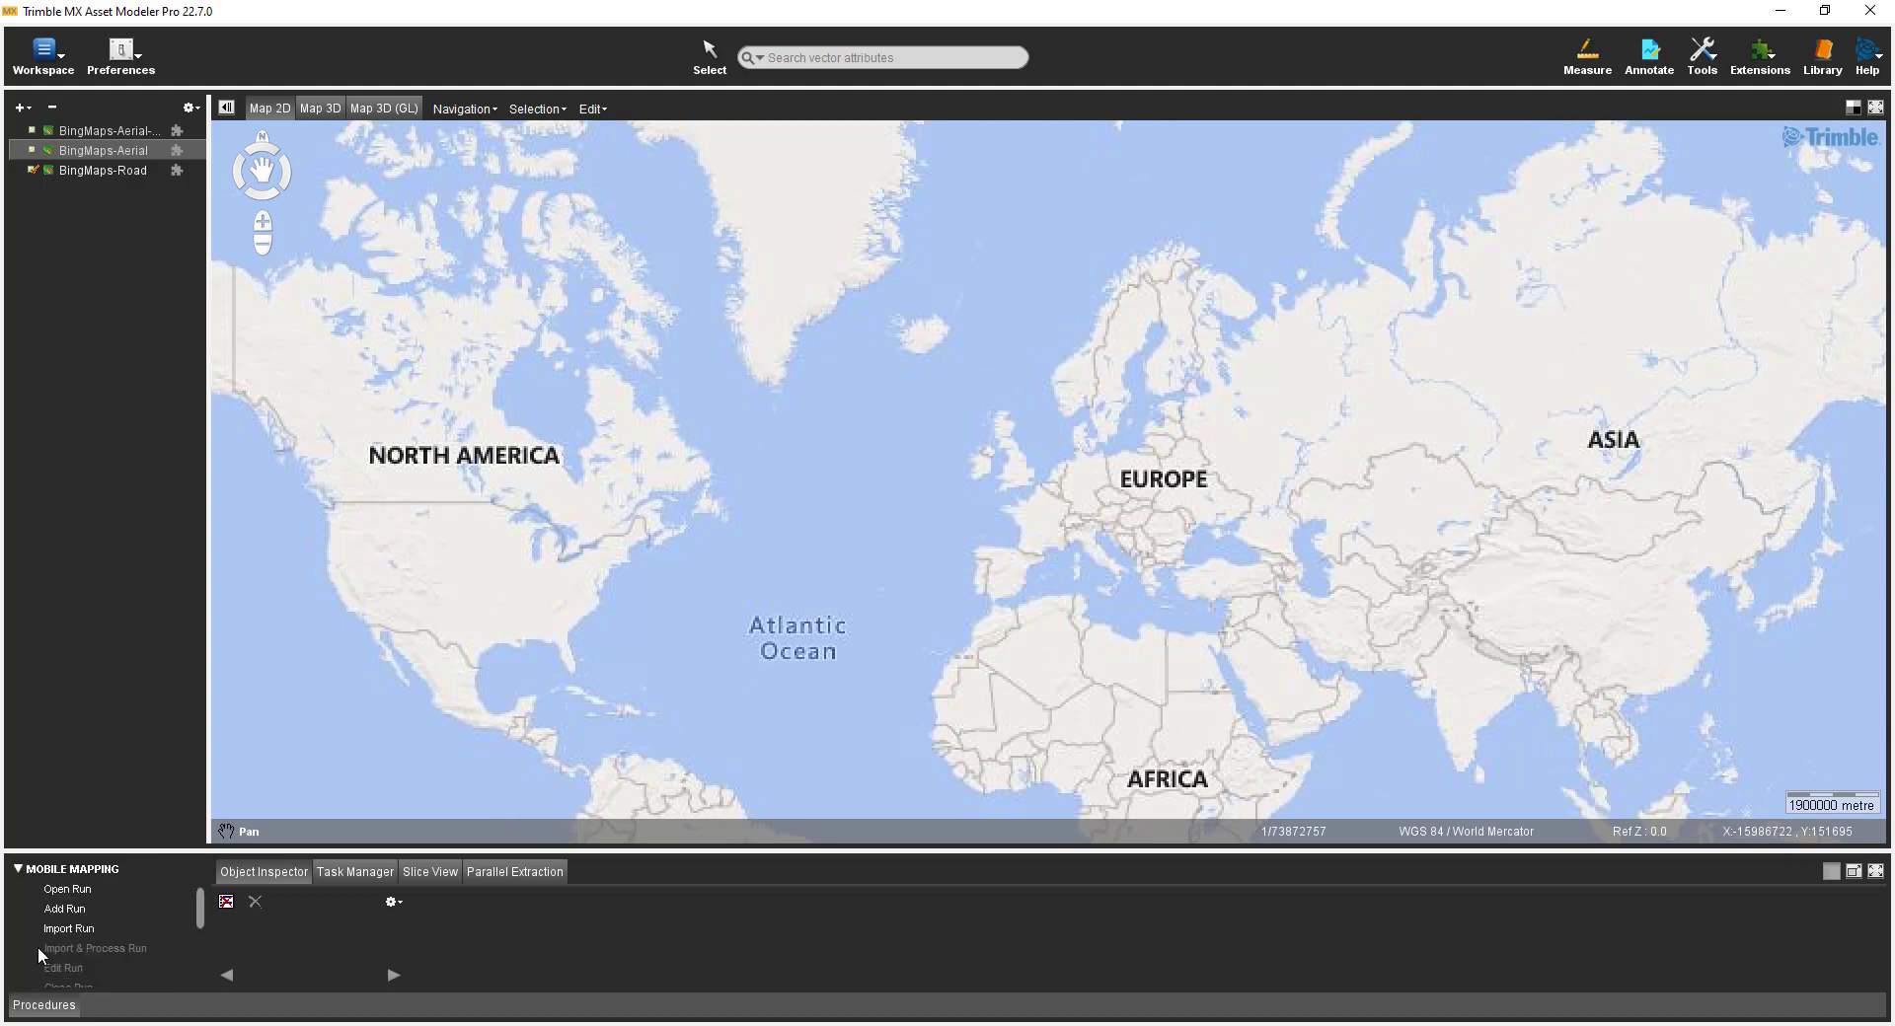
{"action": "left_click", "coordinate": [74, 909]}
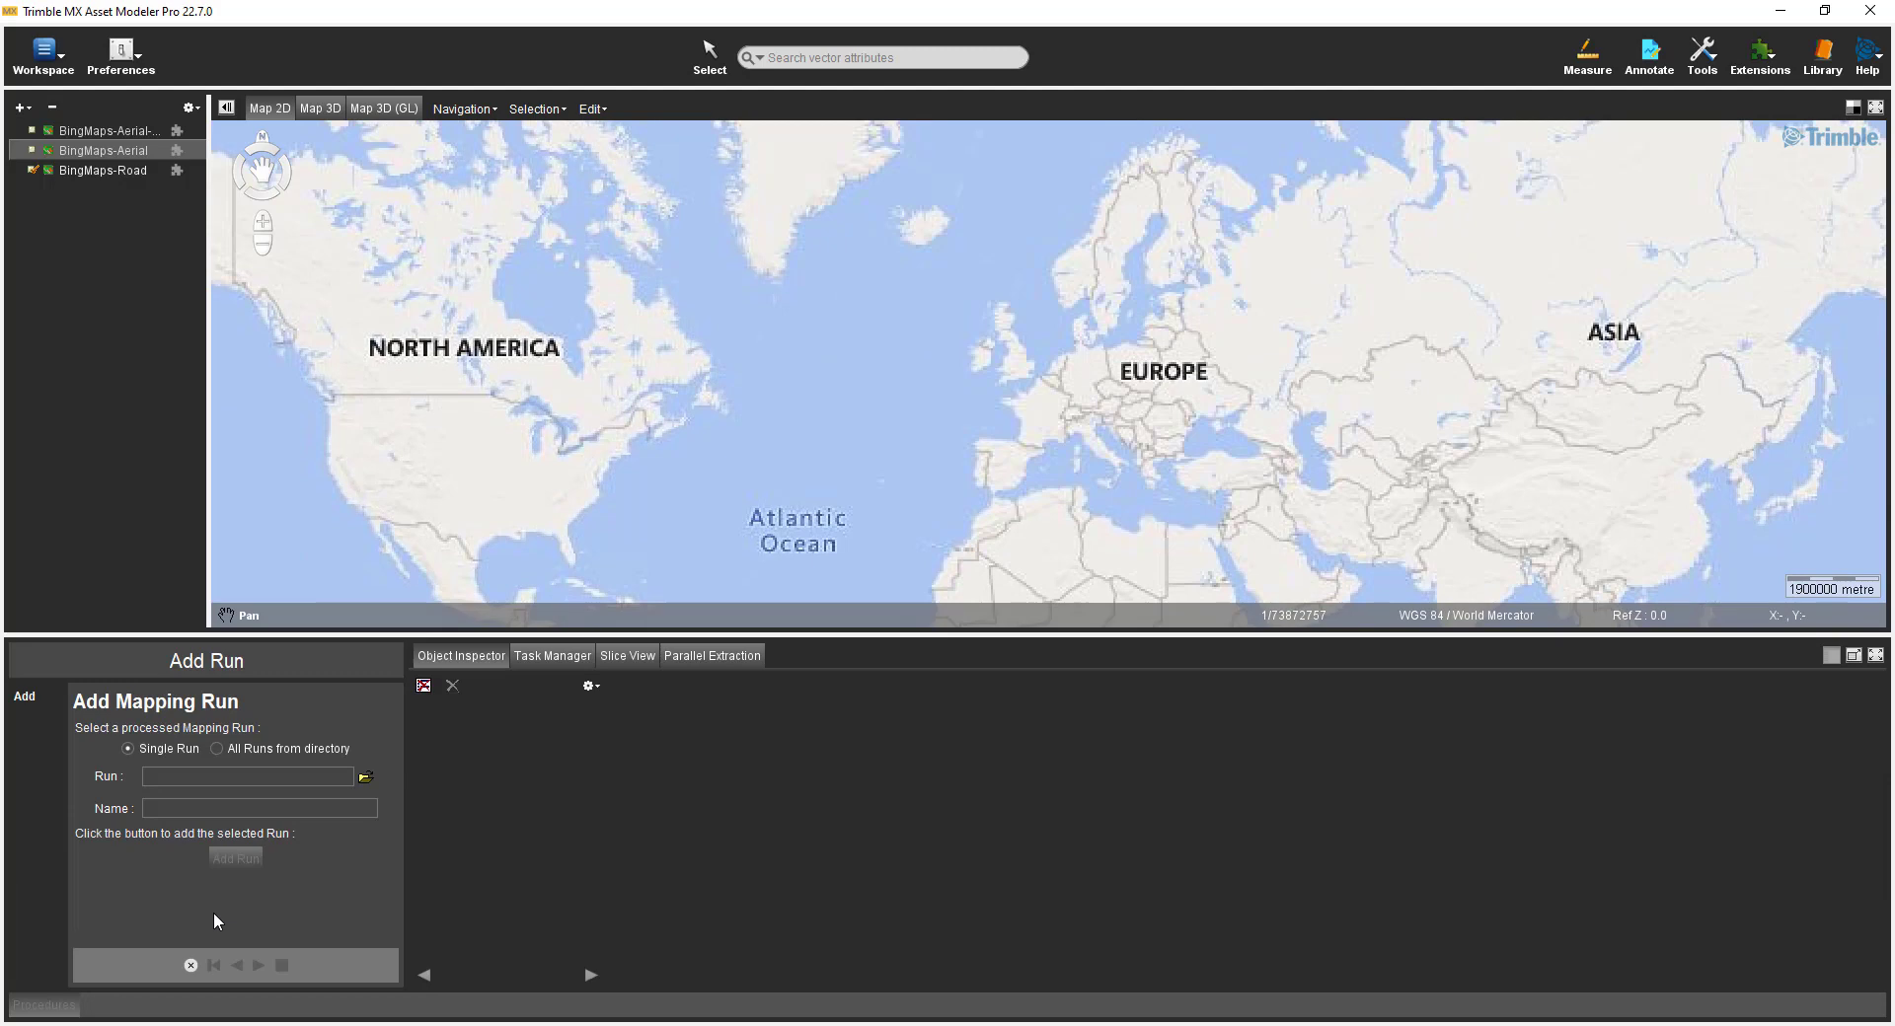
{"action": "left_click", "coordinate": [363, 778]}
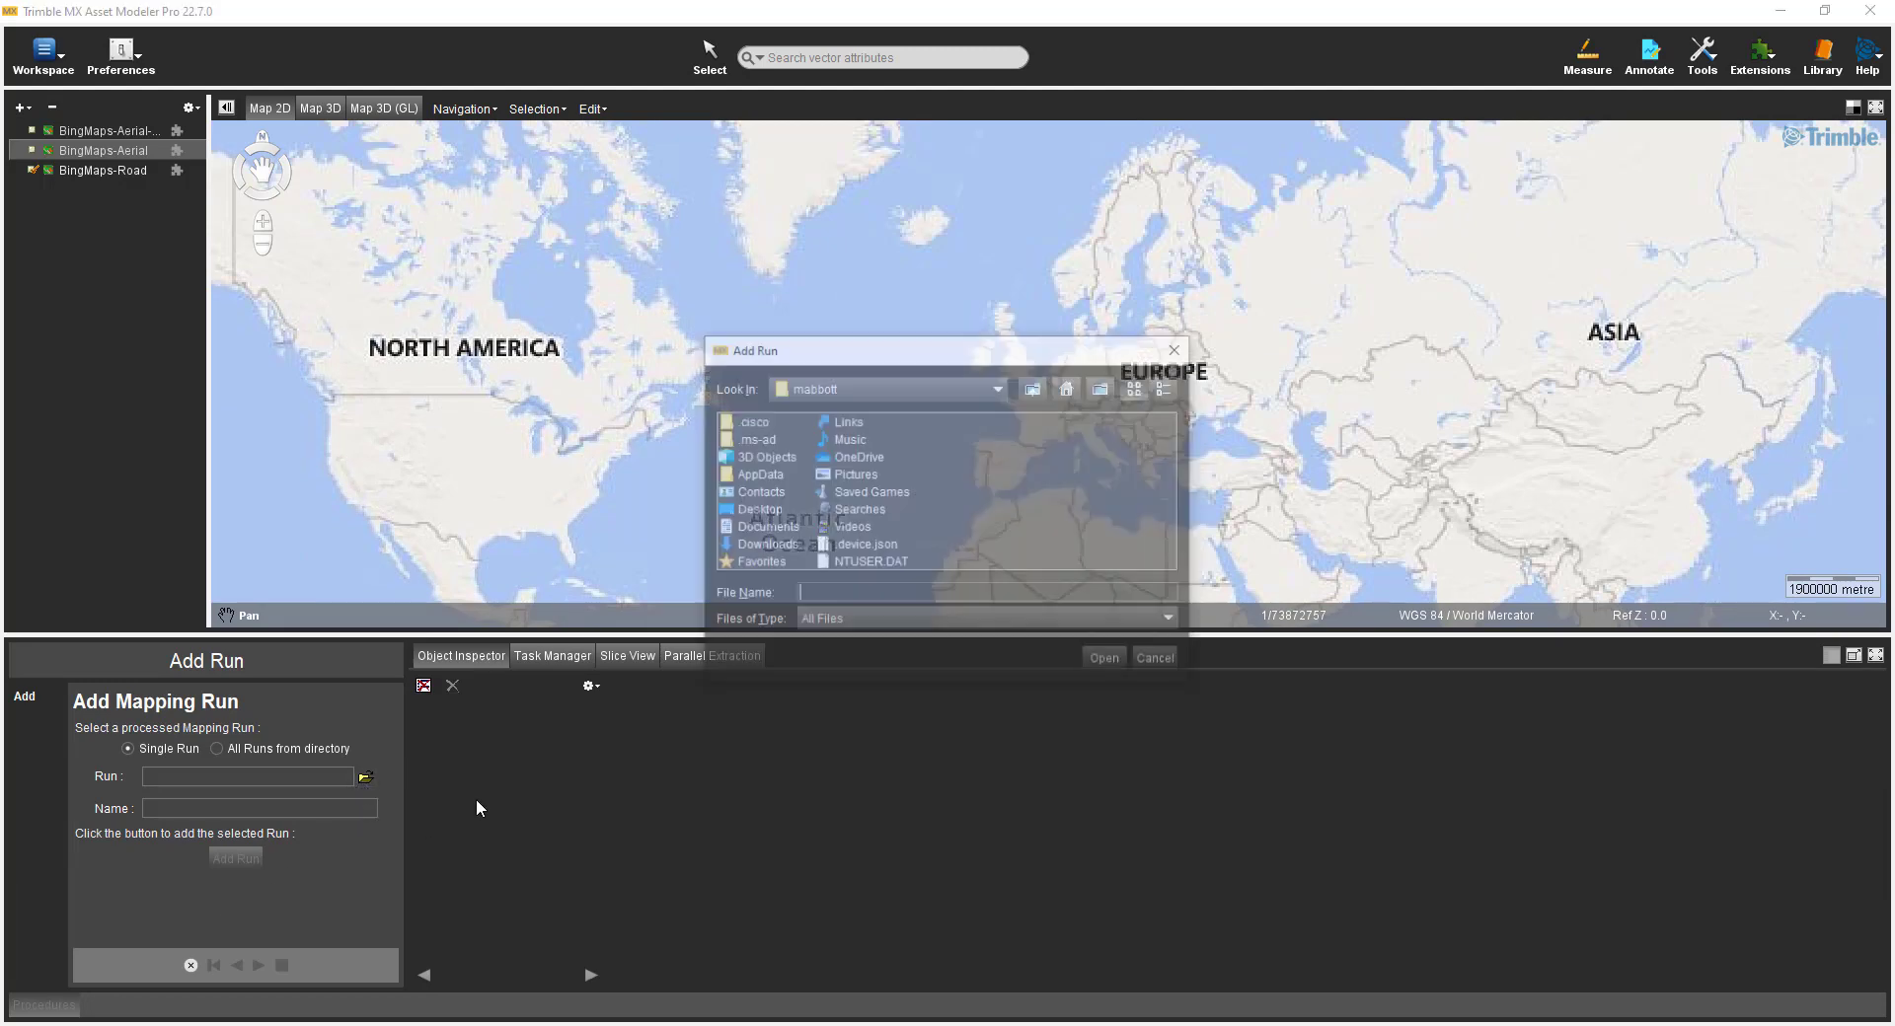
{"action": "type", "text": "D:\\Training\\TMX Demo\\MX9 TMX Run"}
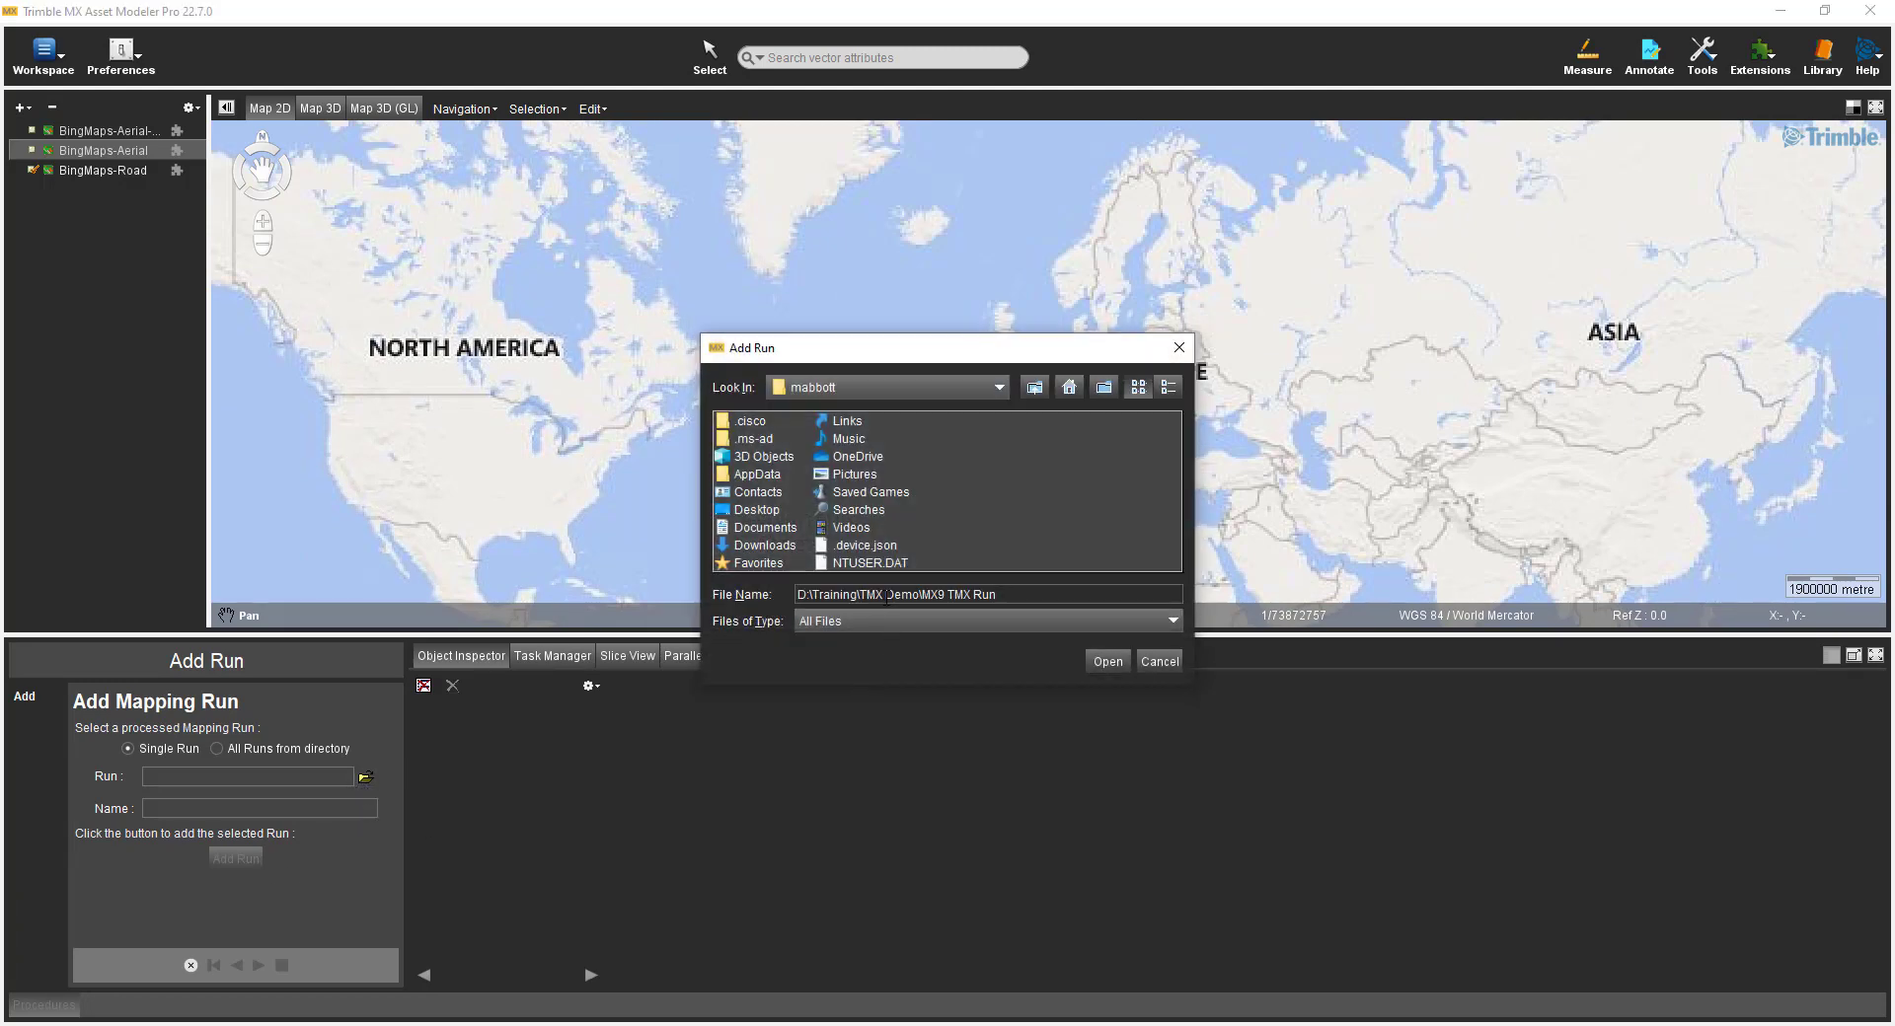
{"action": "key", "text": "Return"}
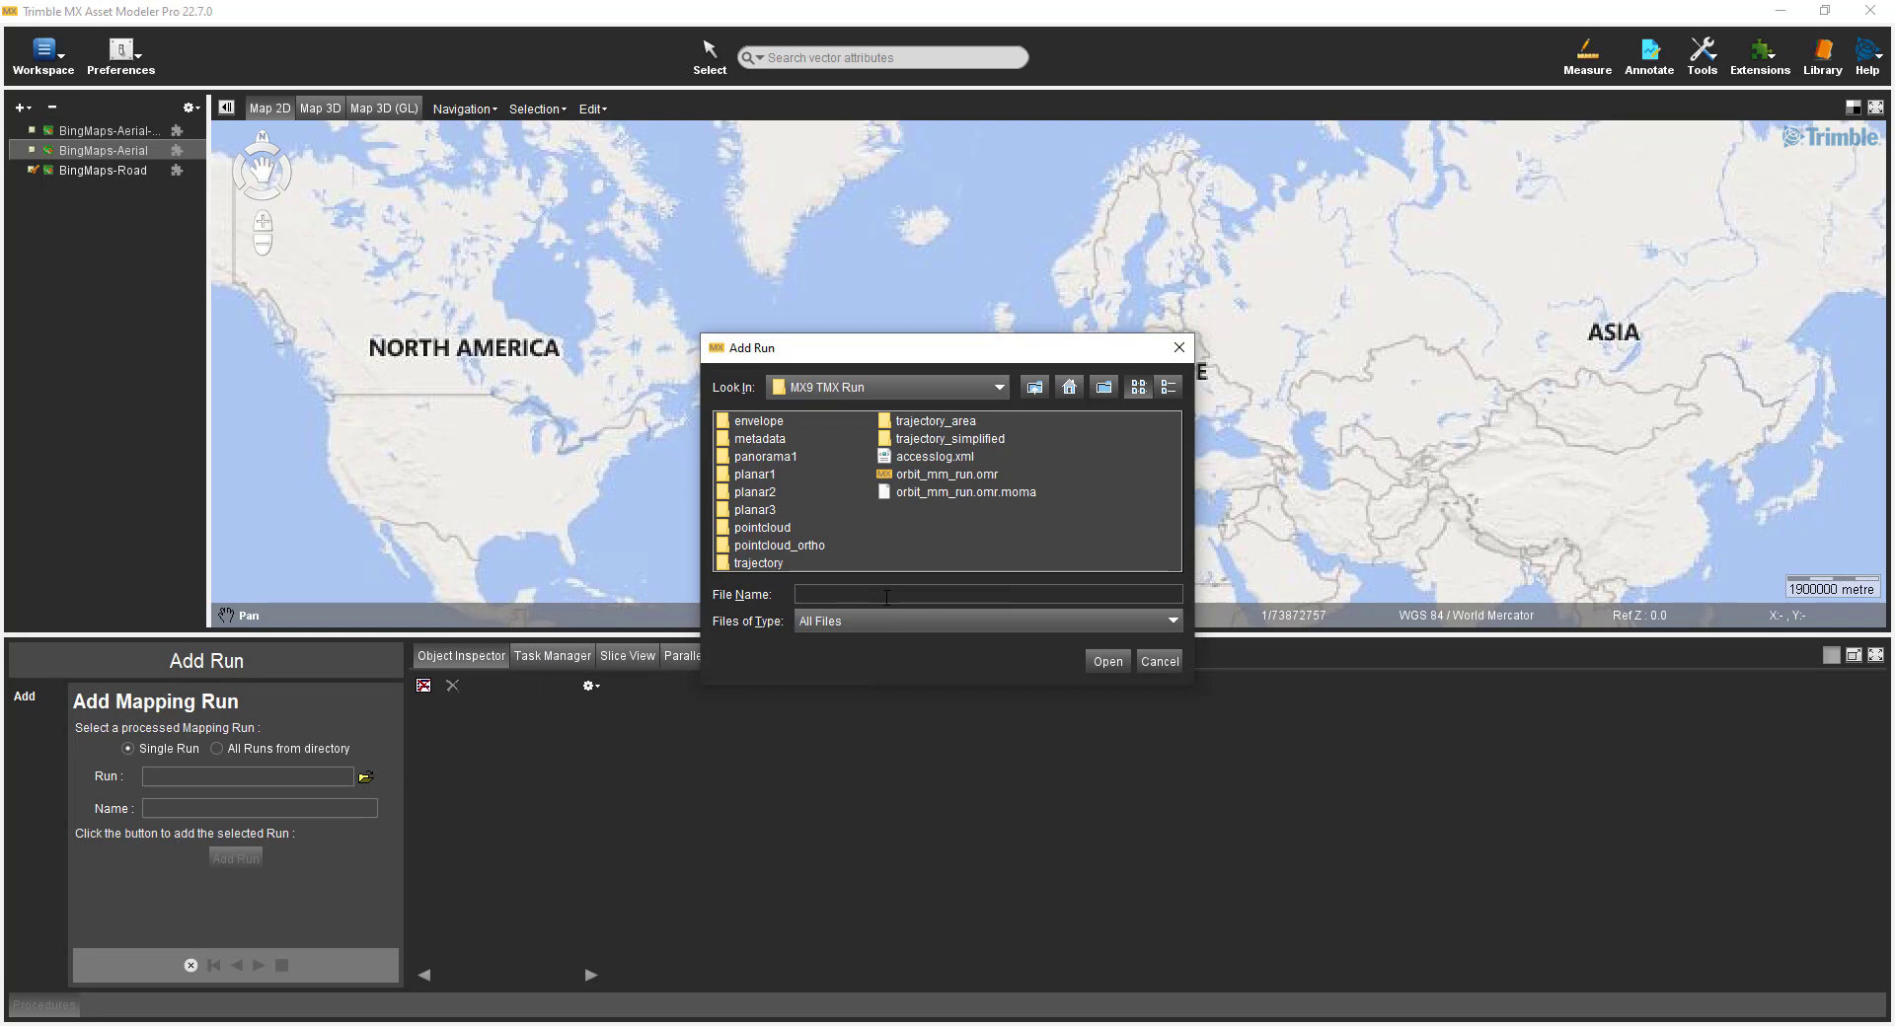
{"action": "left_click", "coordinate": [910, 476]}
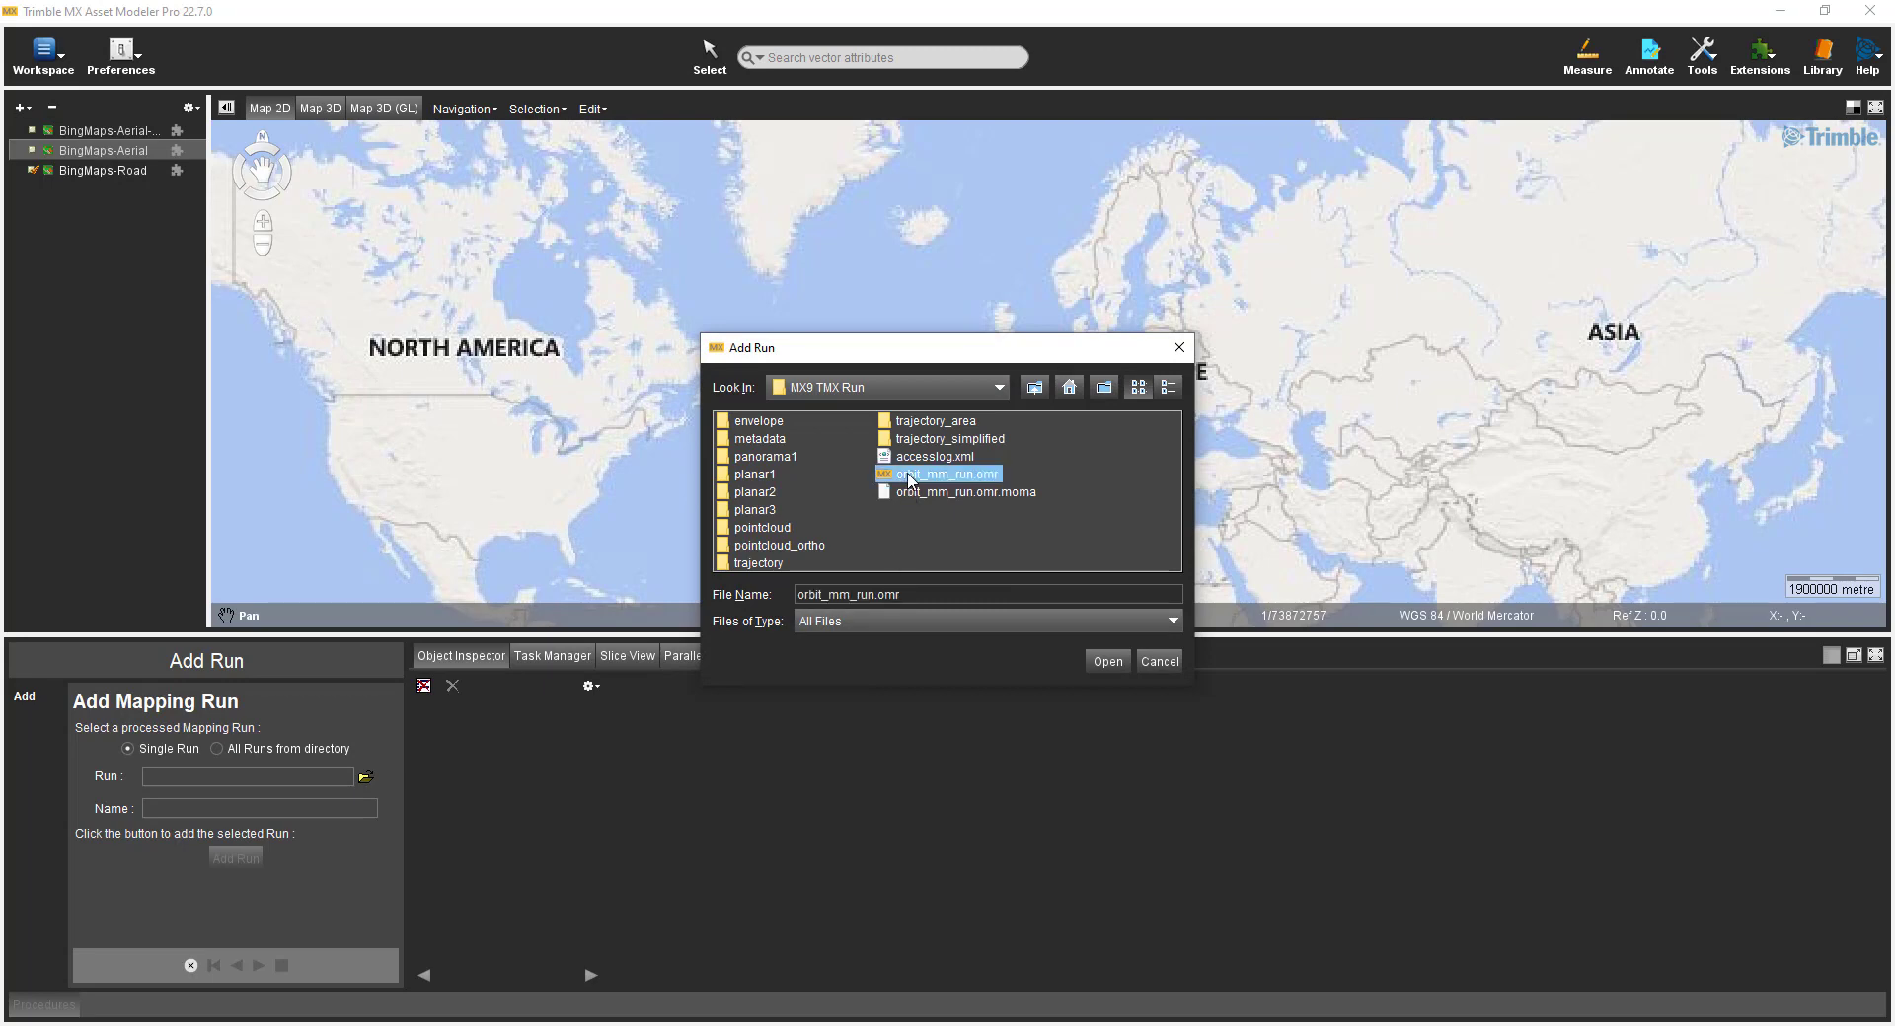
{"action": "left_click", "coordinate": [1104, 665]}
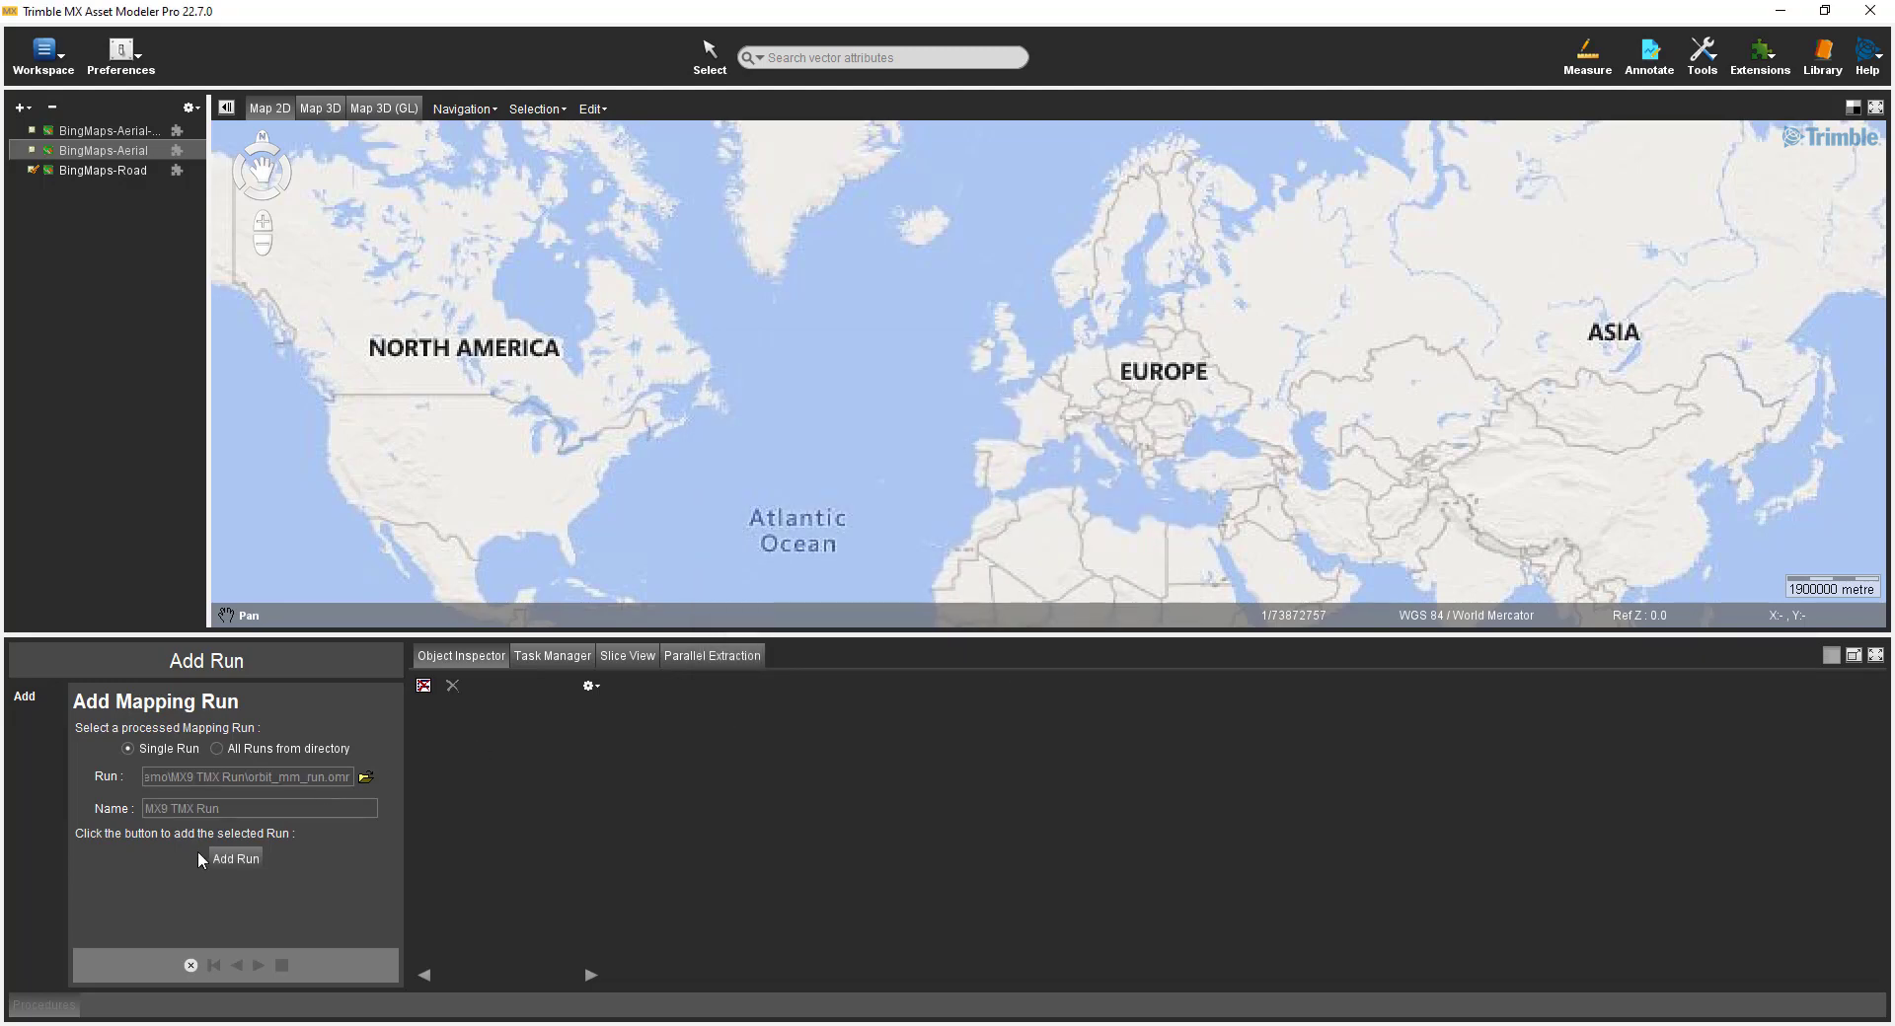
{"action": "left_click", "coordinate": [239, 858]}
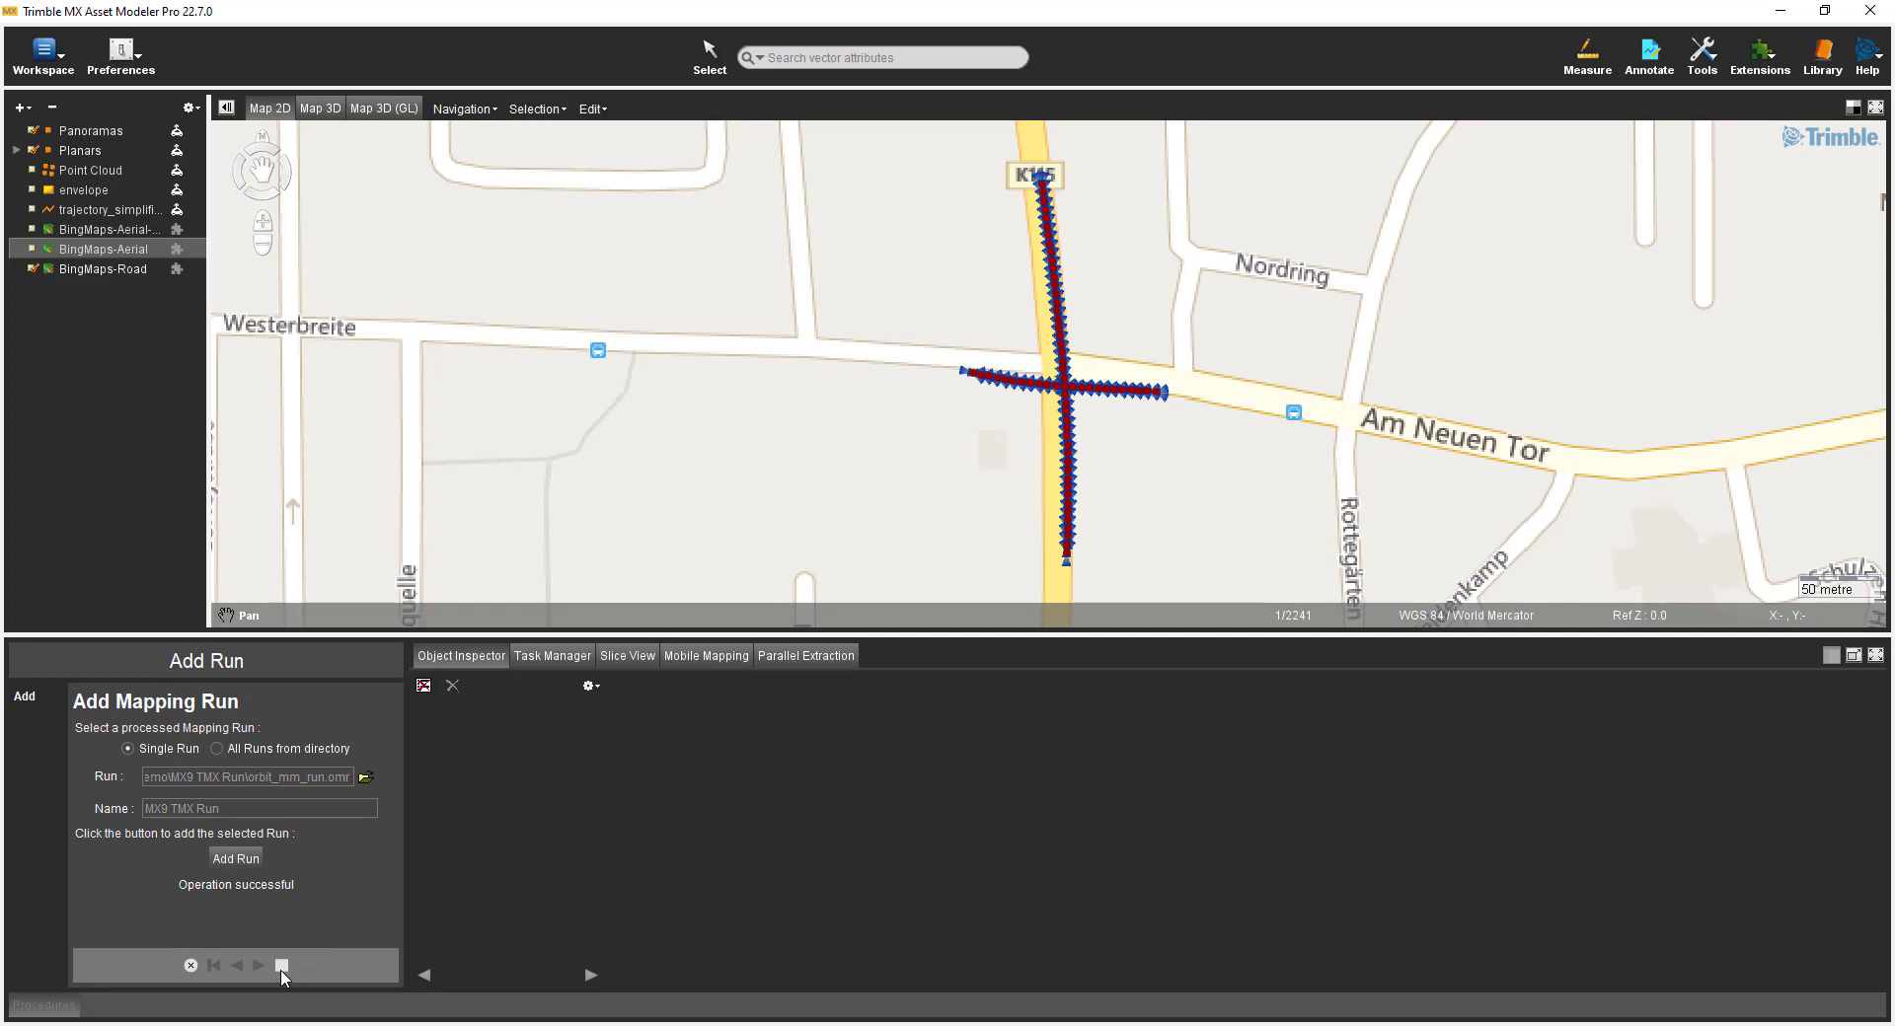
{"action": "left_click", "coordinate": [281, 967]}
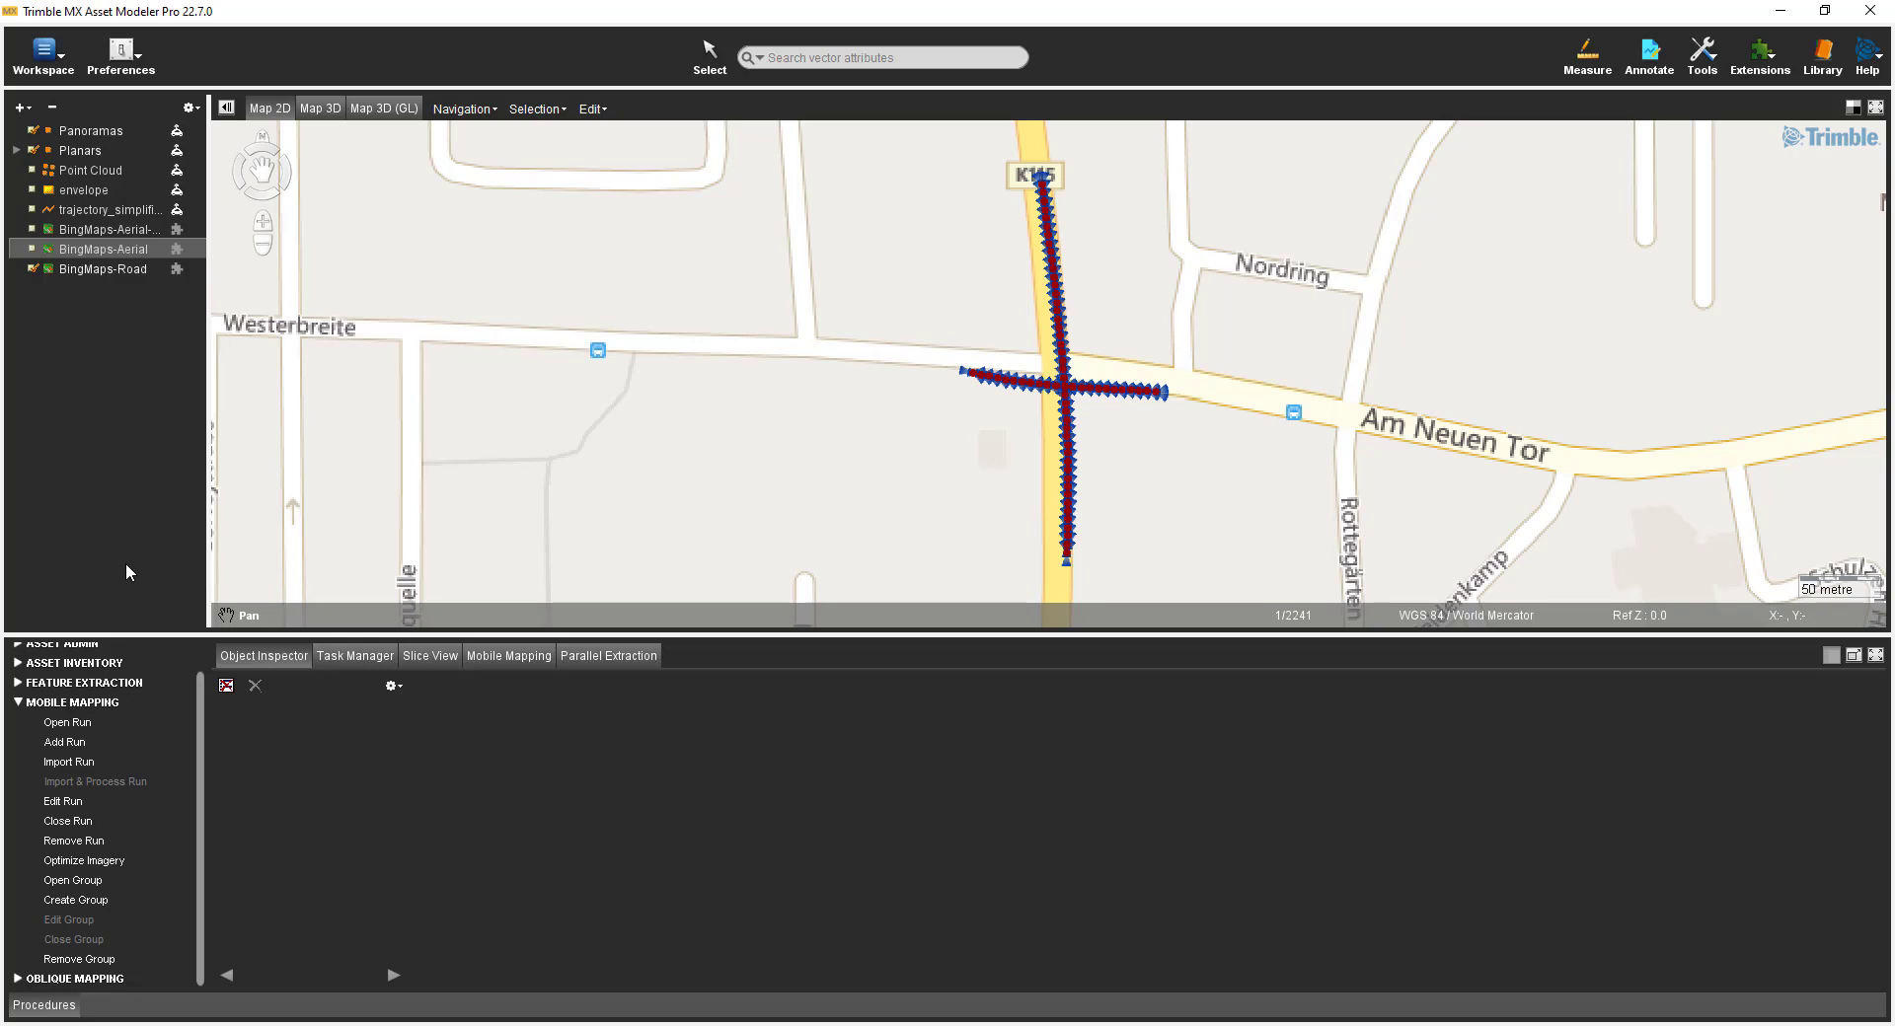
Step: Preview the two BingMaps aerial layers and hide all Bing base maps, leaving only the run on the map
{"action": "left_click", "coordinate": [32, 249]}
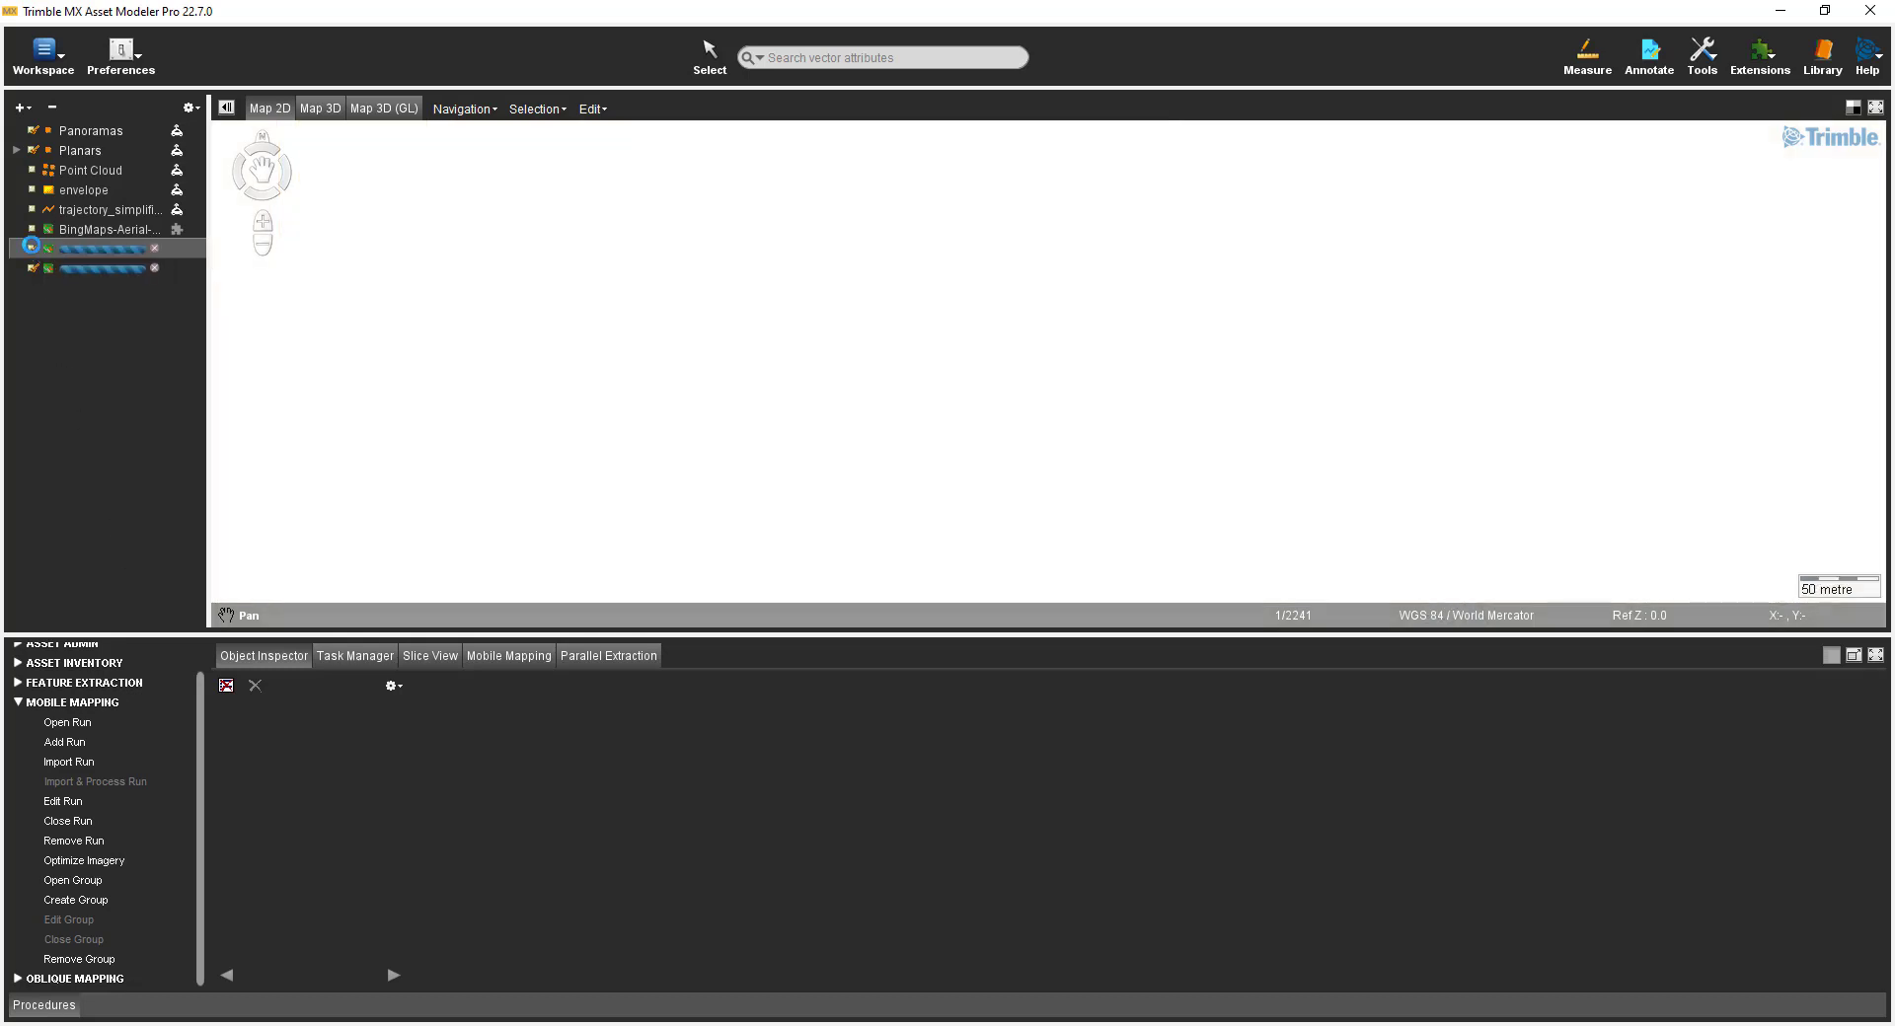
{"action": "left_click", "coordinate": [31, 228]}
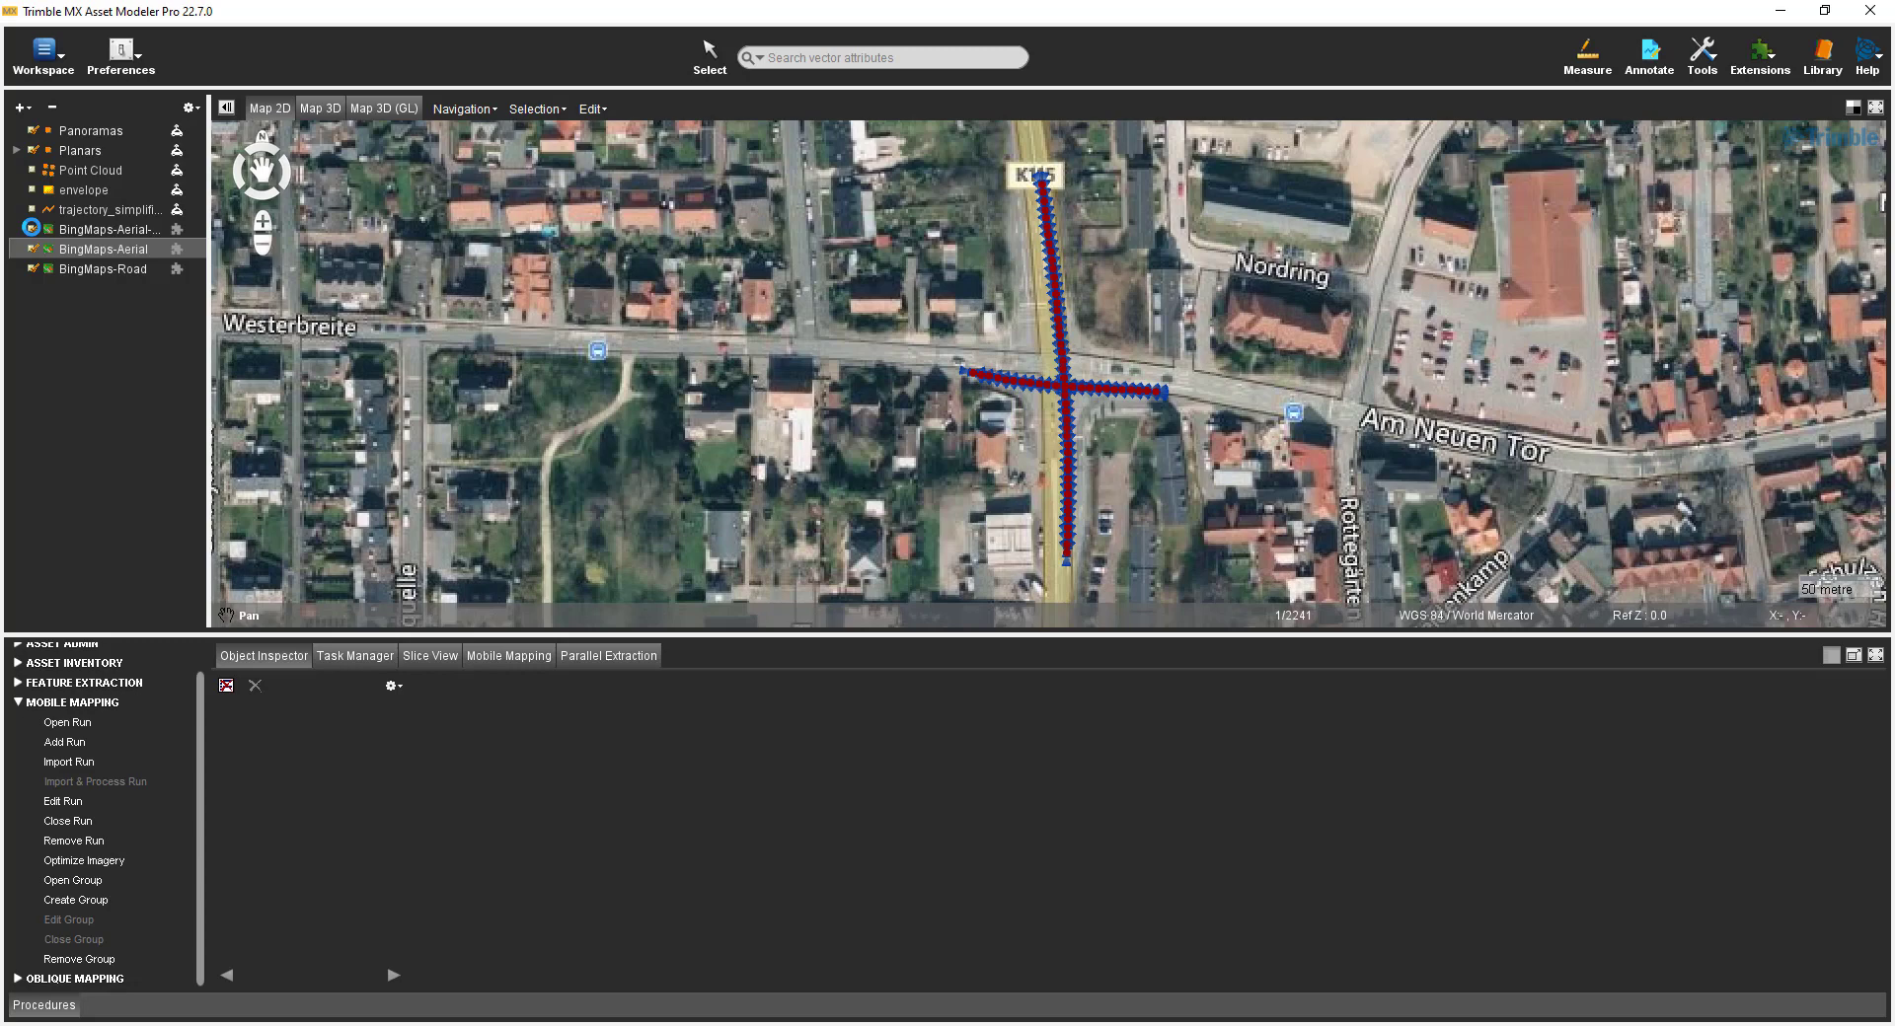
{"action": "left_click", "coordinate": [31, 228]}
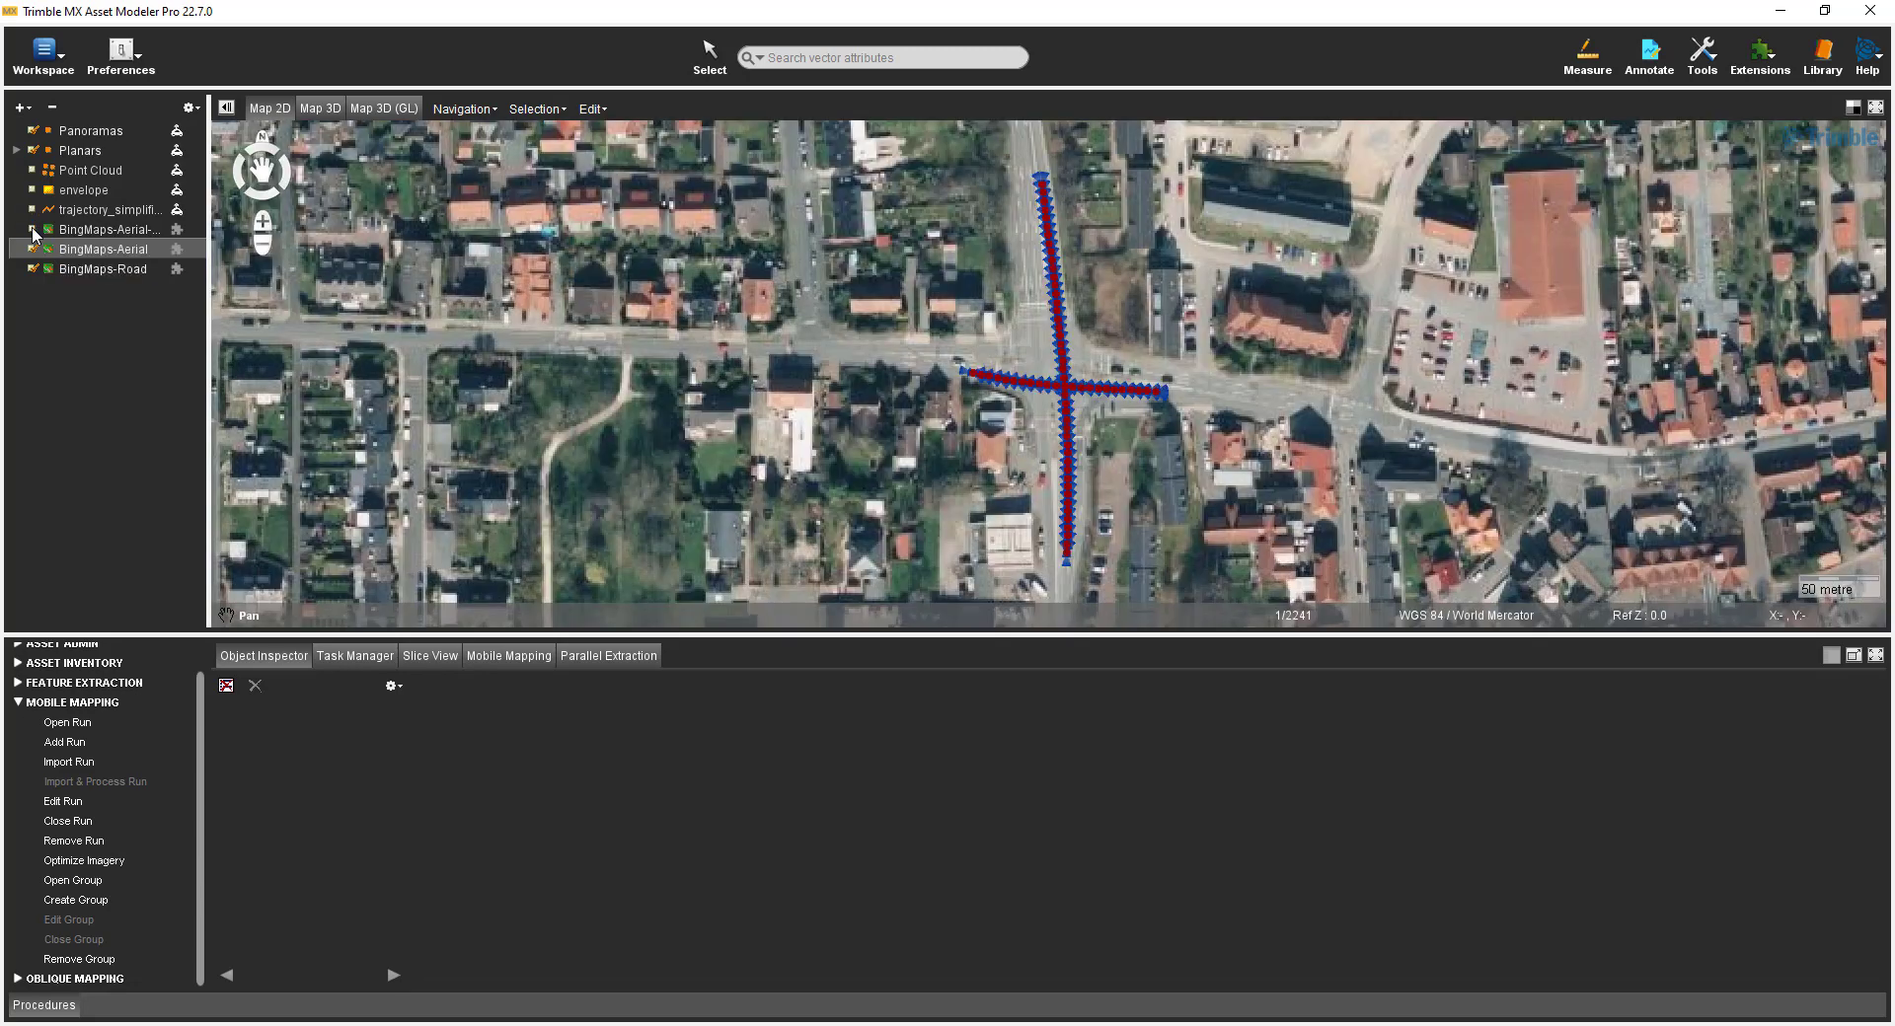
{"action": "left_click", "coordinate": [32, 249]}
{"action": "left_click", "coordinate": [33, 268]}
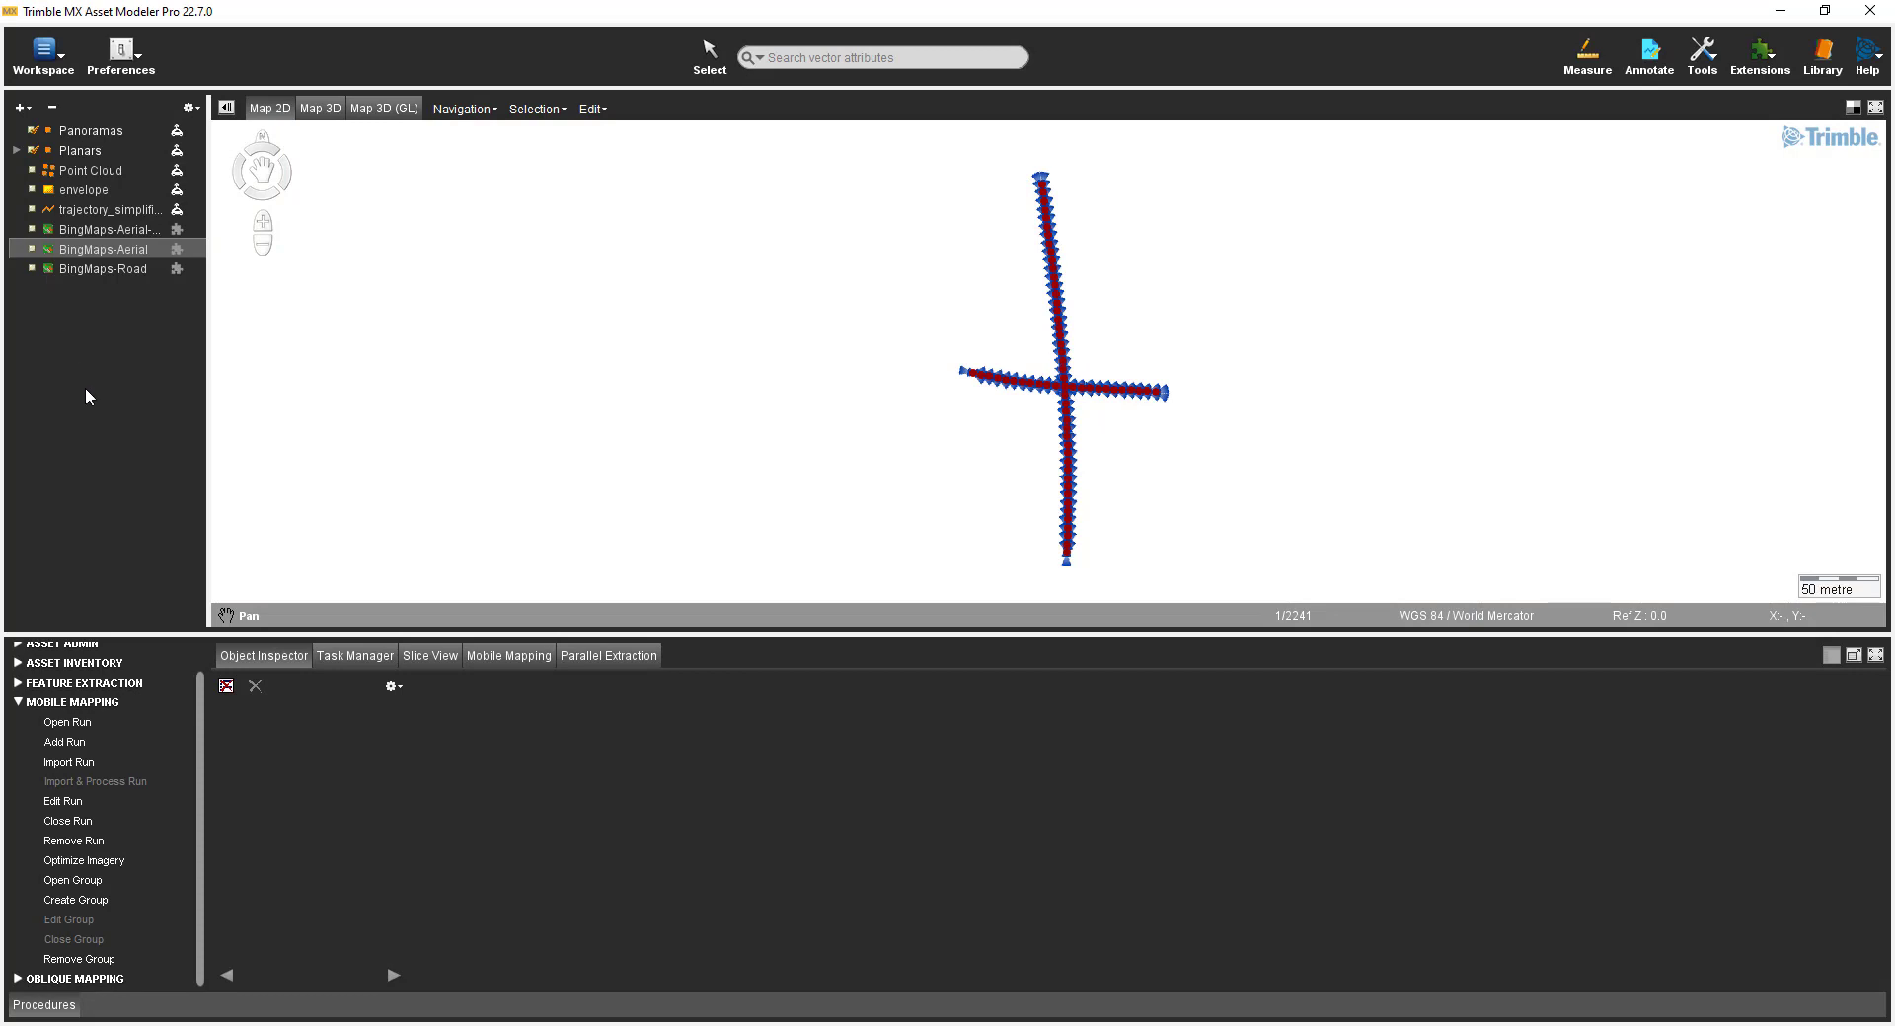
Step: Open a mobile mapping view of the side-view image south of the intersection and a second view of a nearby panorama
{"action": "scroll", "coordinate": [1071, 382], "scroll_direction": "up", "scroll_amount": 1}
{"action": "scroll", "coordinate": [1071, 383], "scroll_direction": "up", "scroll_amount": 5}
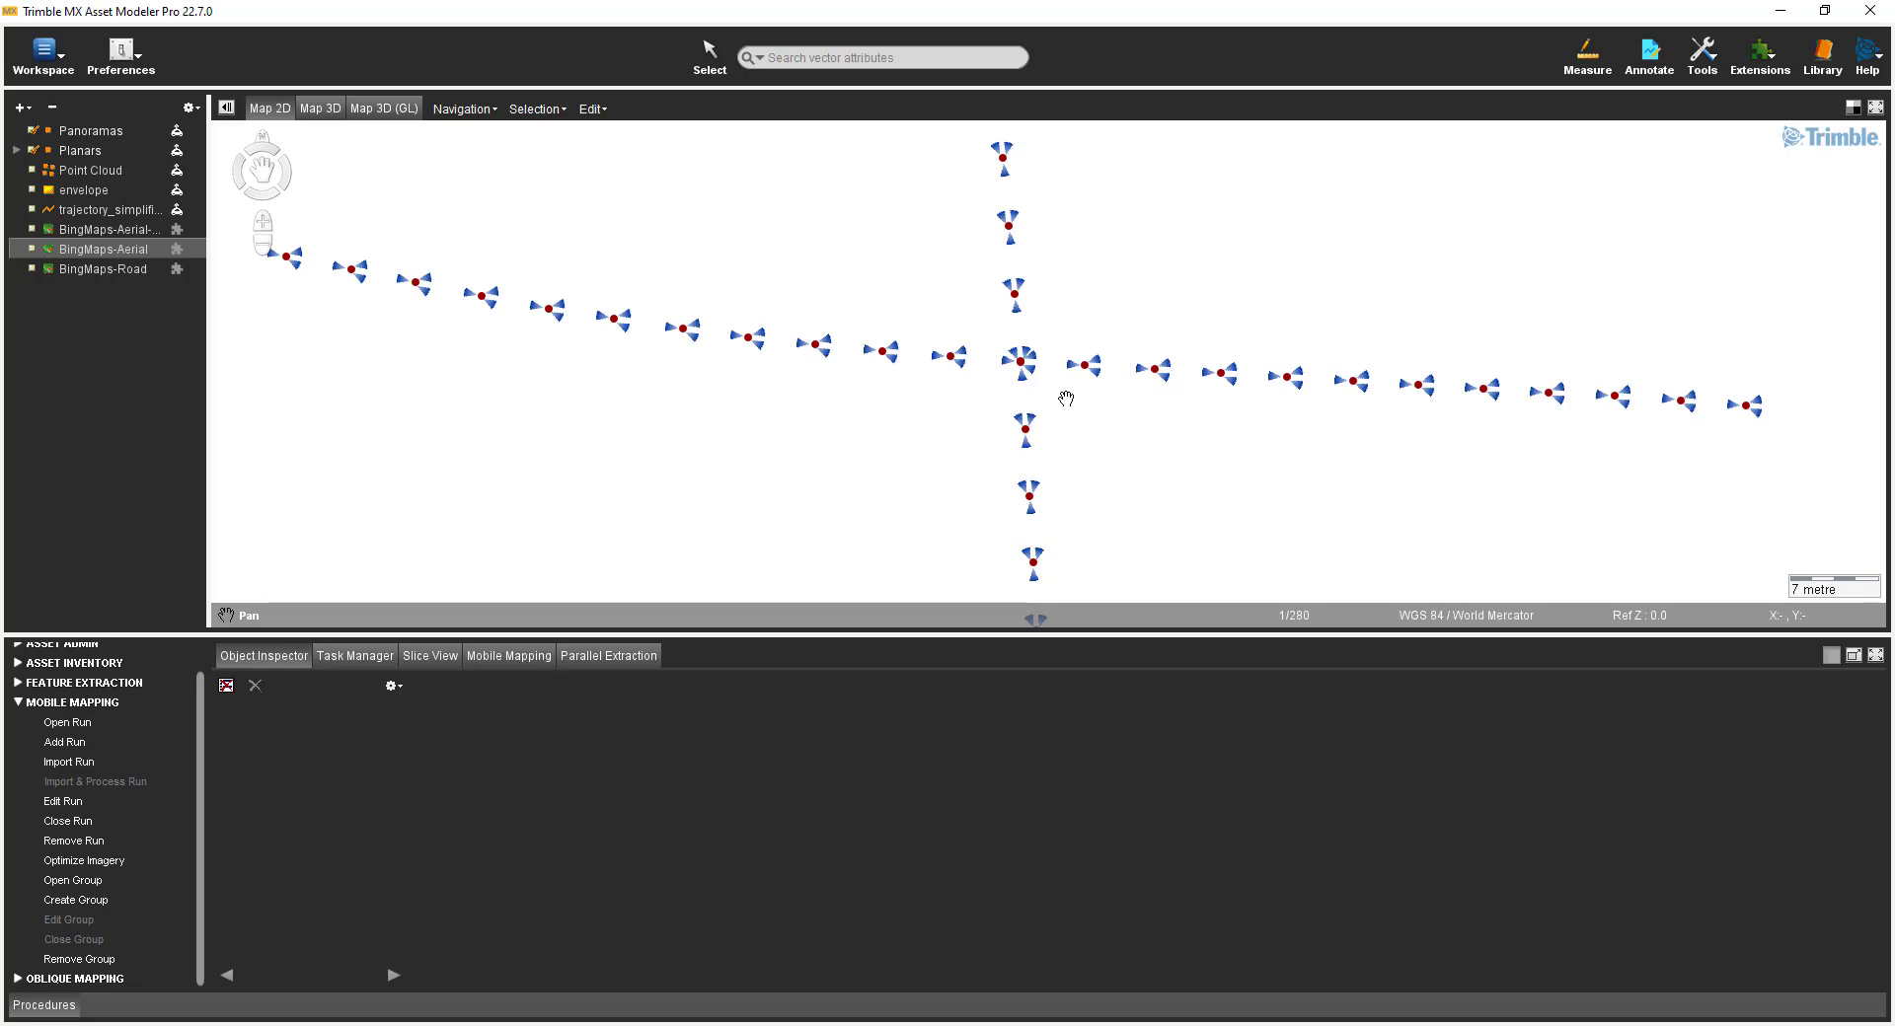
{"action": "left_click", "coordinate": [542, 668]}
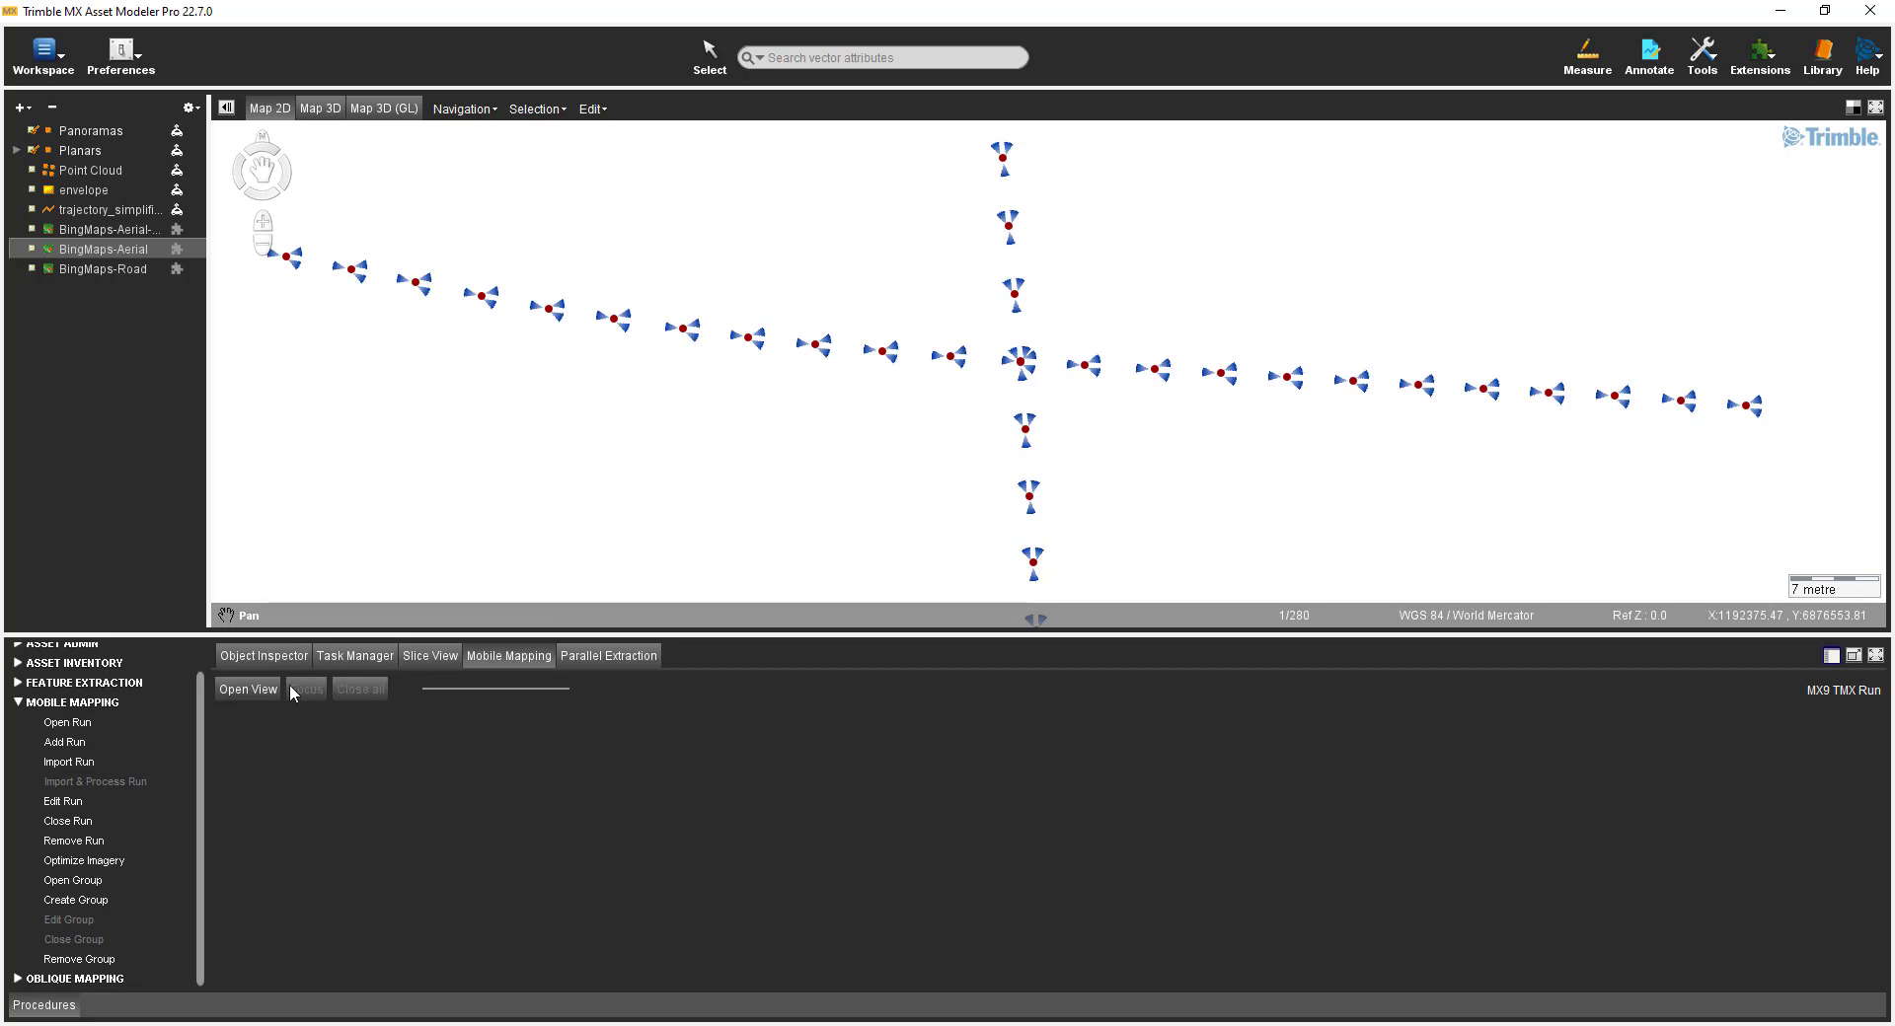
{"action": "left_click", "coordinate": [258, 689]}
{"action": "left_click", "coordinate": [1027, 555]}
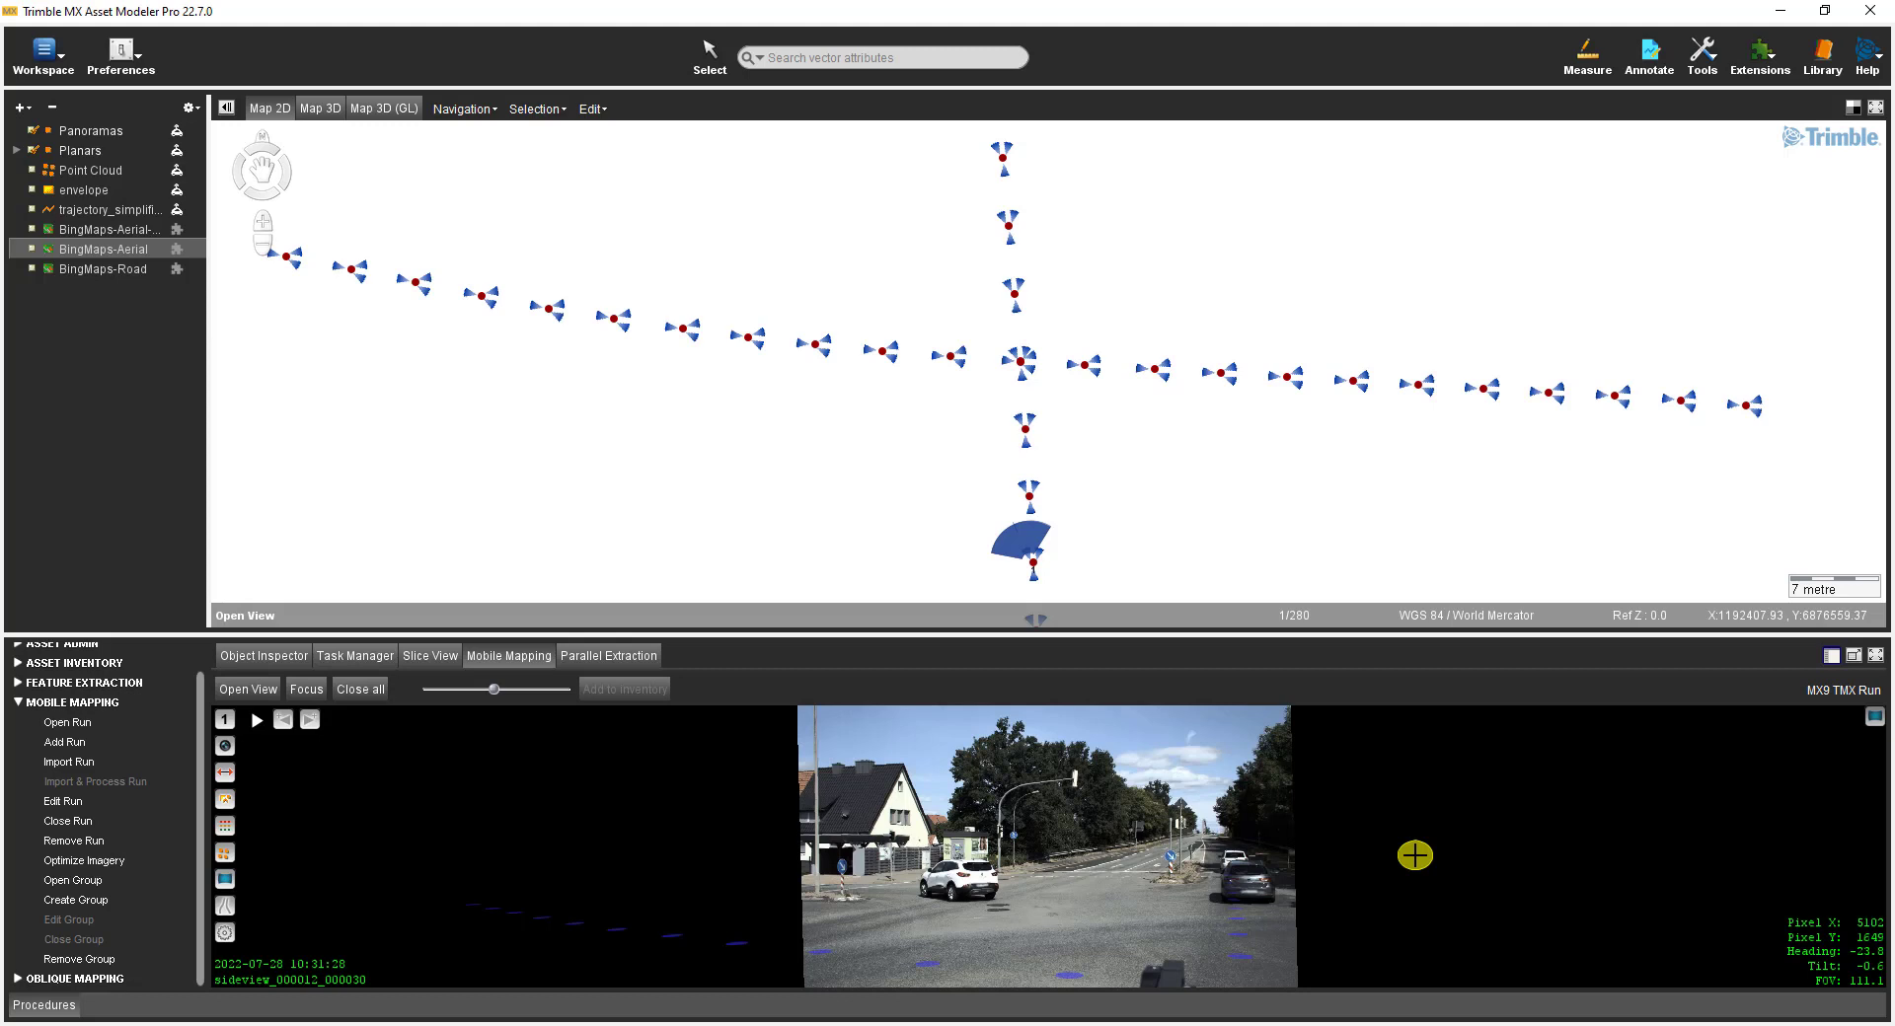
{"action": "left_click", "coordinate": [1023, 427]}
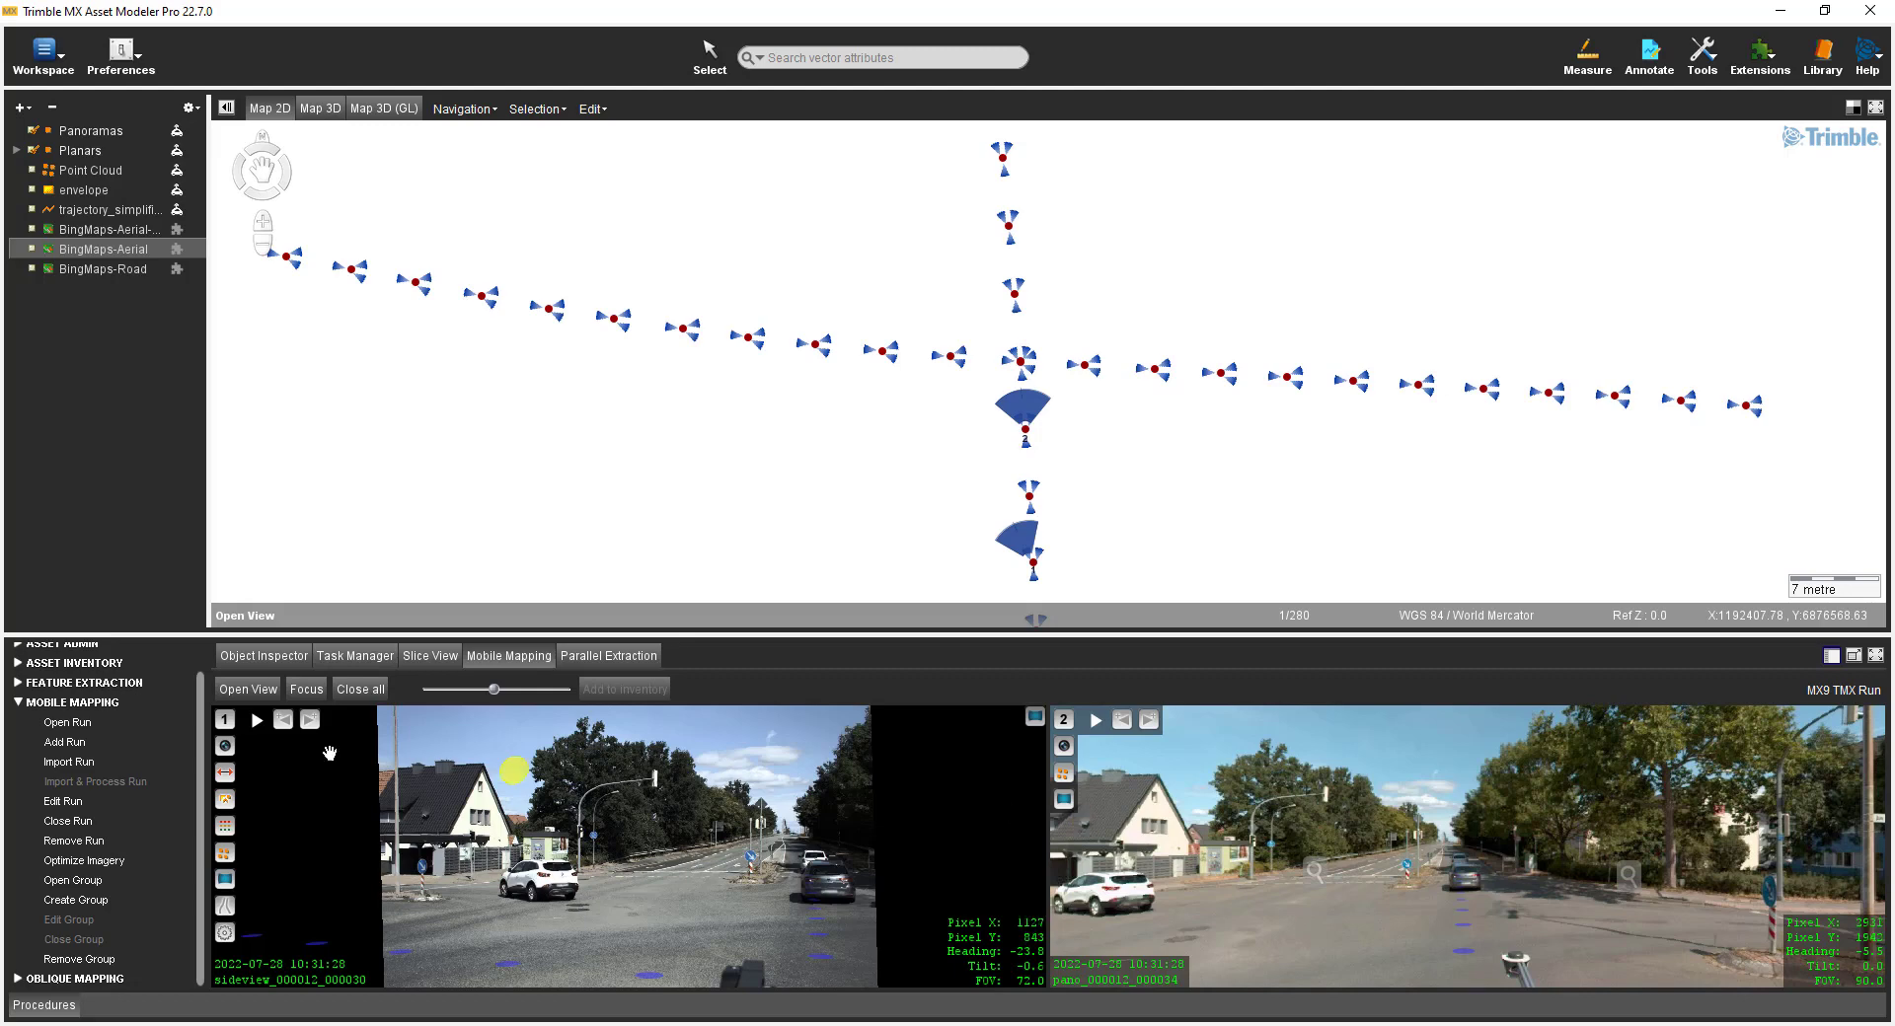
Step: Close the side-view image view, widen the panorama's field of view and rotate it toward the road heading west
{"action": "left_click", "coordinate": [230, 727]}
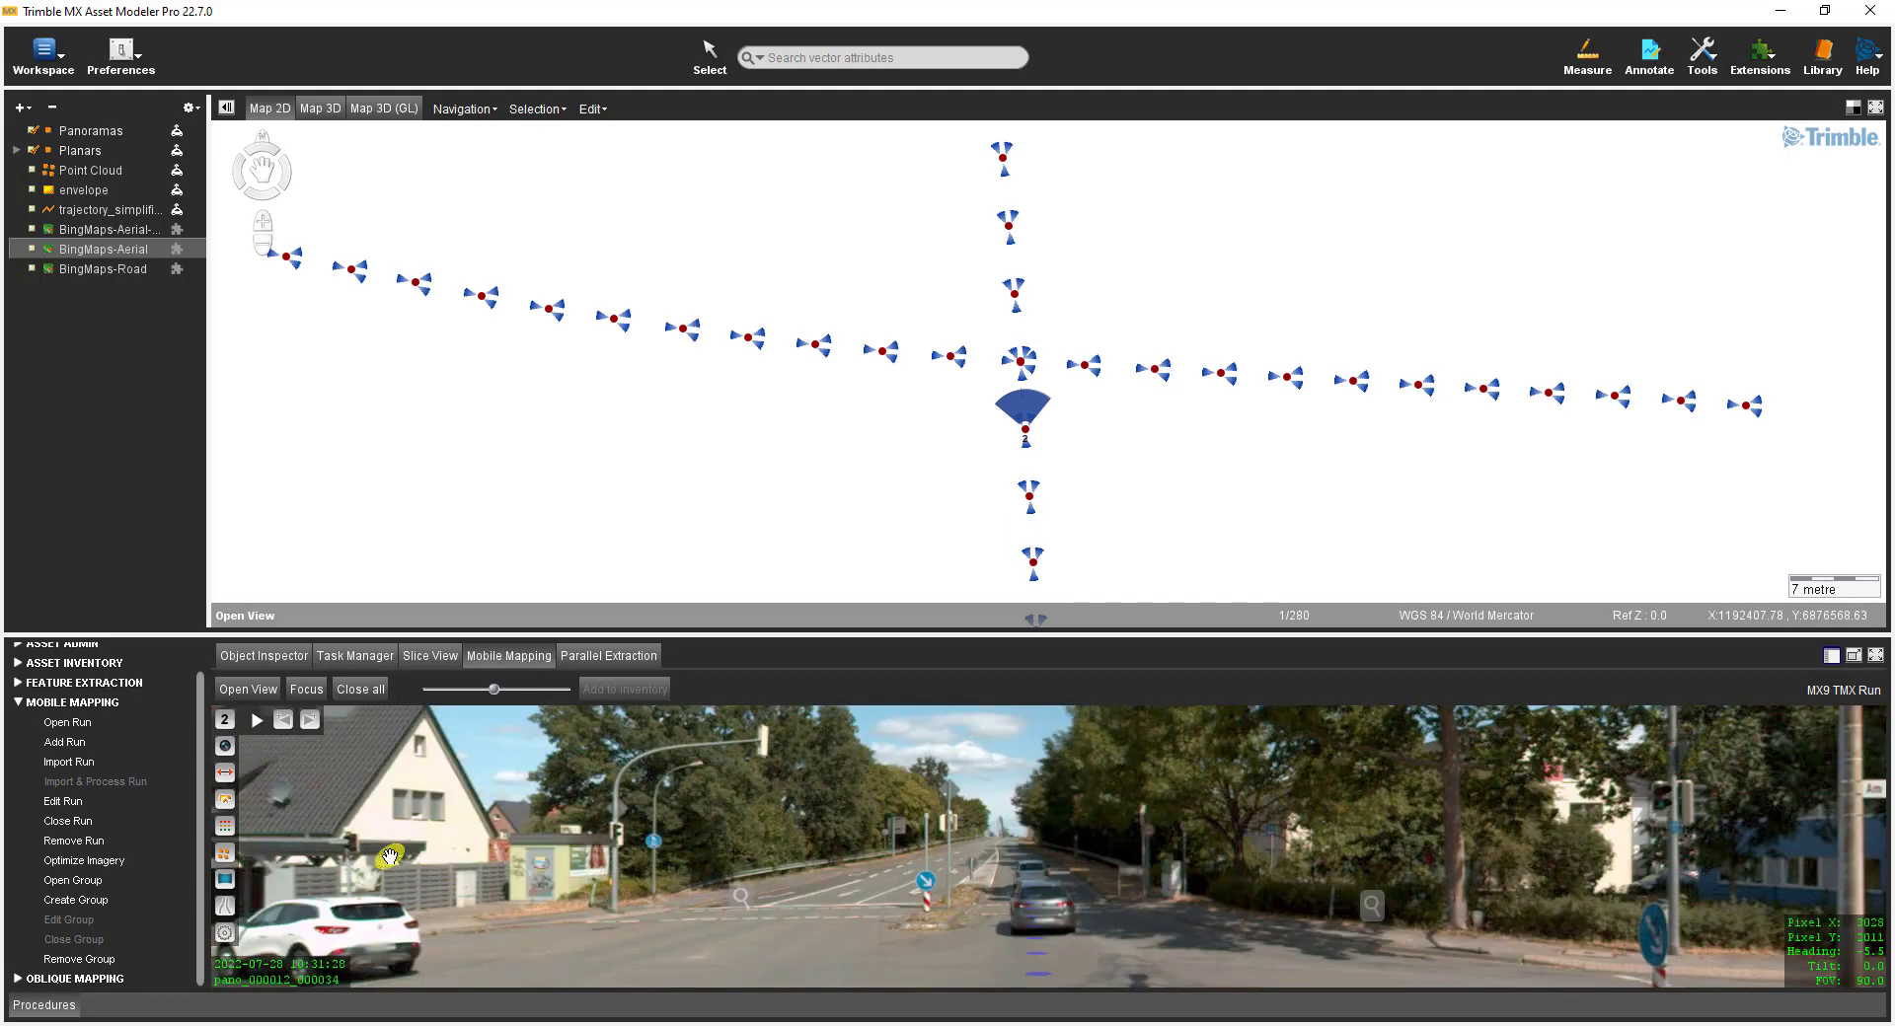
{"action": "left_click_drag", "start_coordinate": [1045, 886], "coordinate": [1082, 892]}
{"action": "scroll", "coordinate": [1082, 892], "scroll_direction": "down", "scroll_amount": 4}
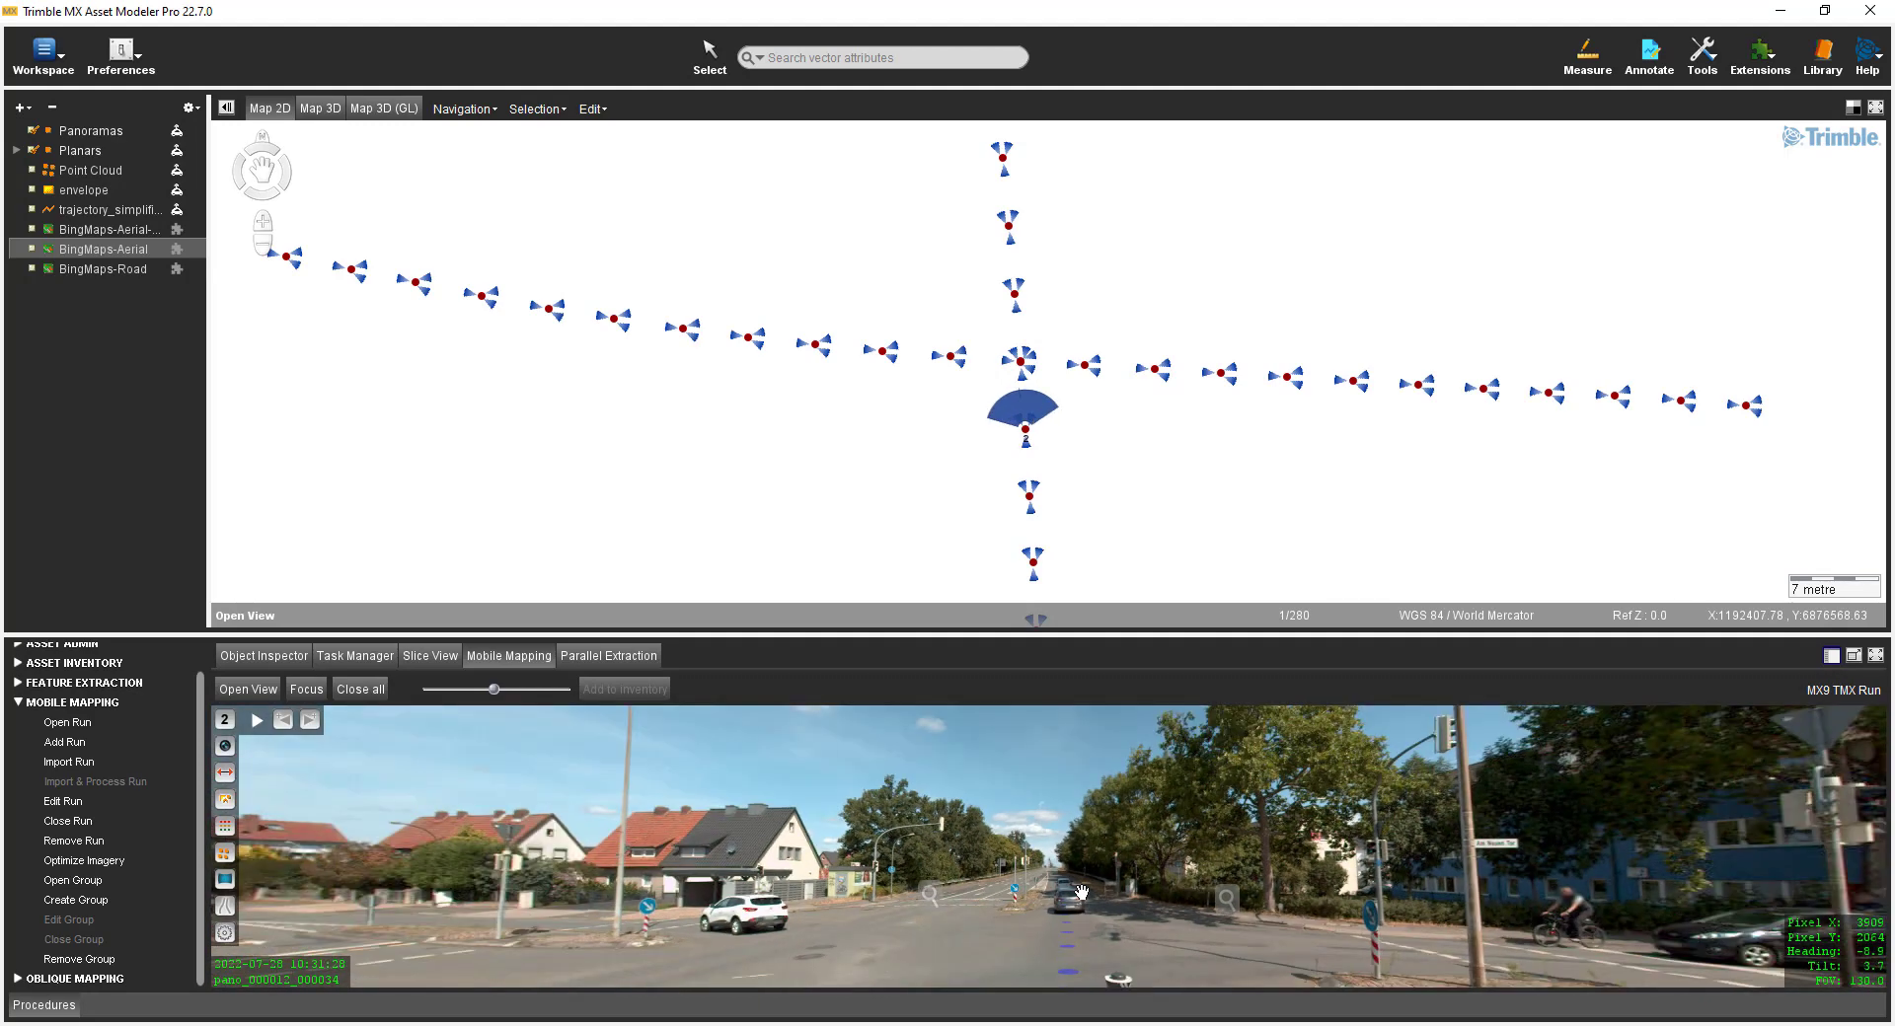
{"action": "left_click_drag", "start_coordinate": [1120, 880], "coordinate": [1601, 858]}
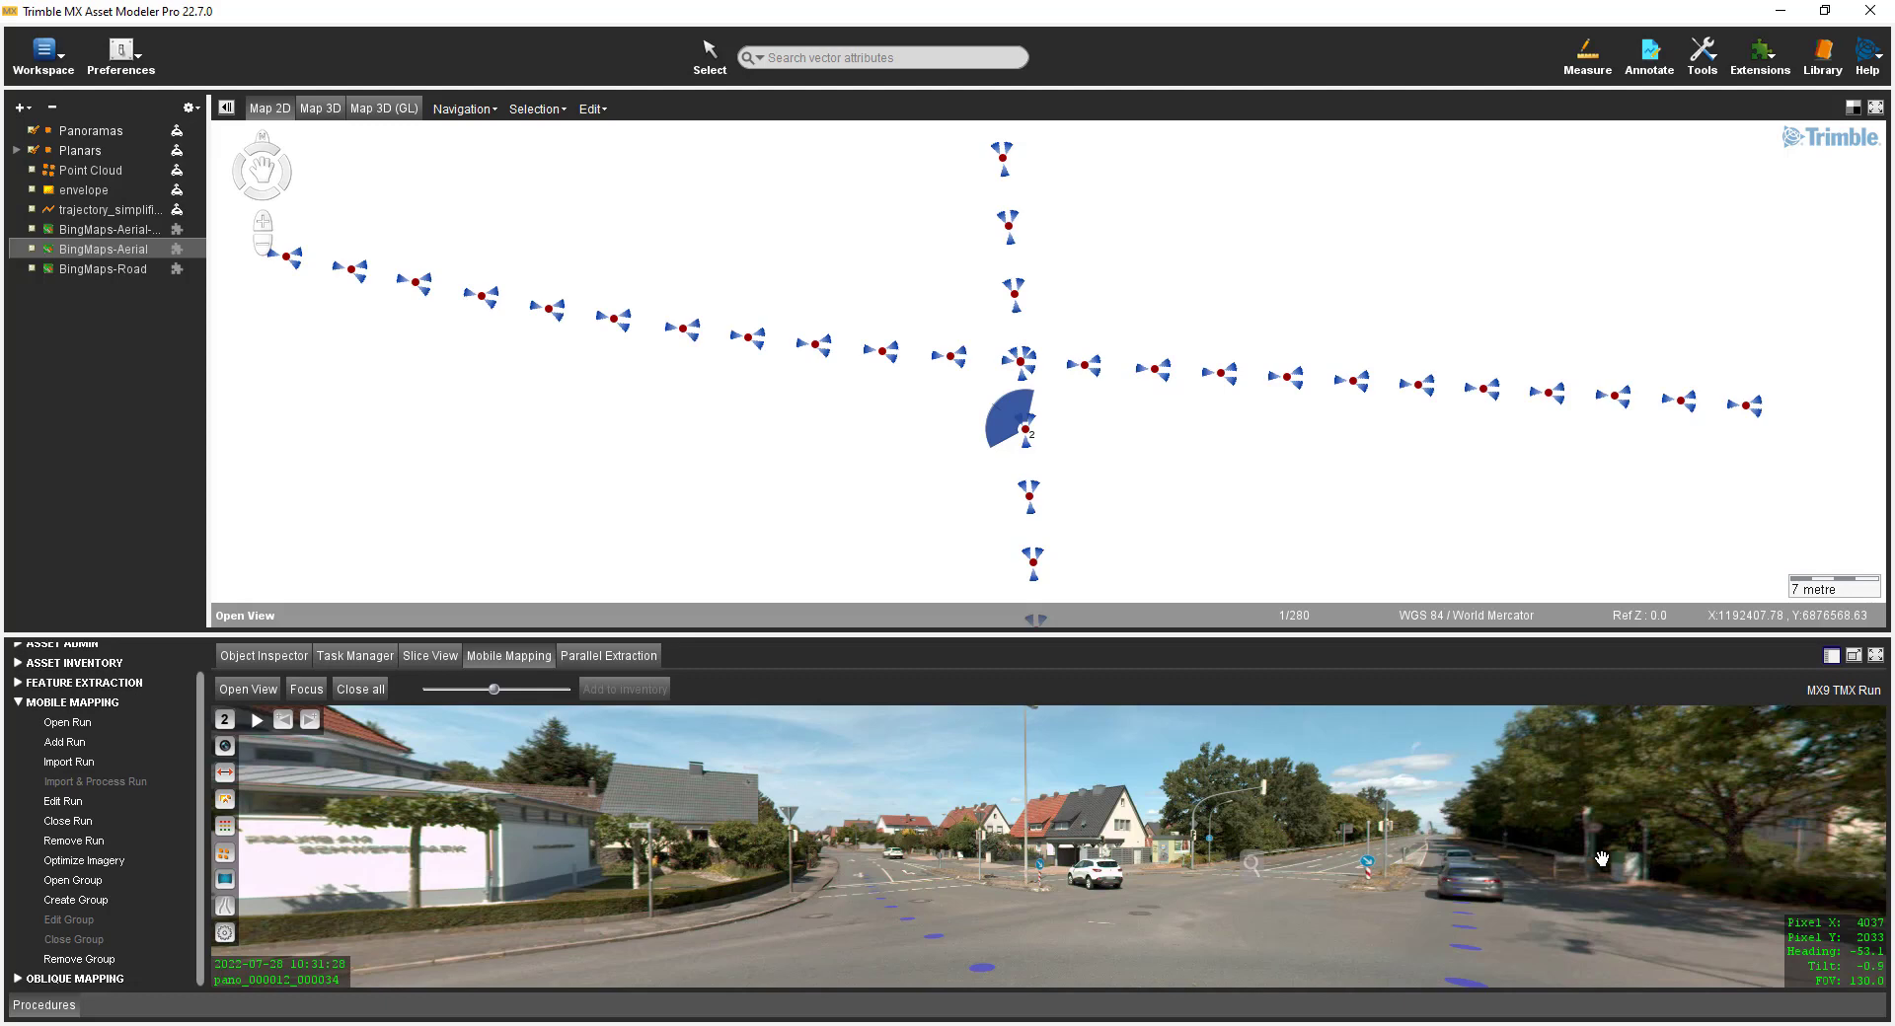
Step: Jump to a panorama on the crossing road's western arm, step forward through the neighbouring recordings and return to it
{"action": "left_click", "coordinate": [909, 926]}
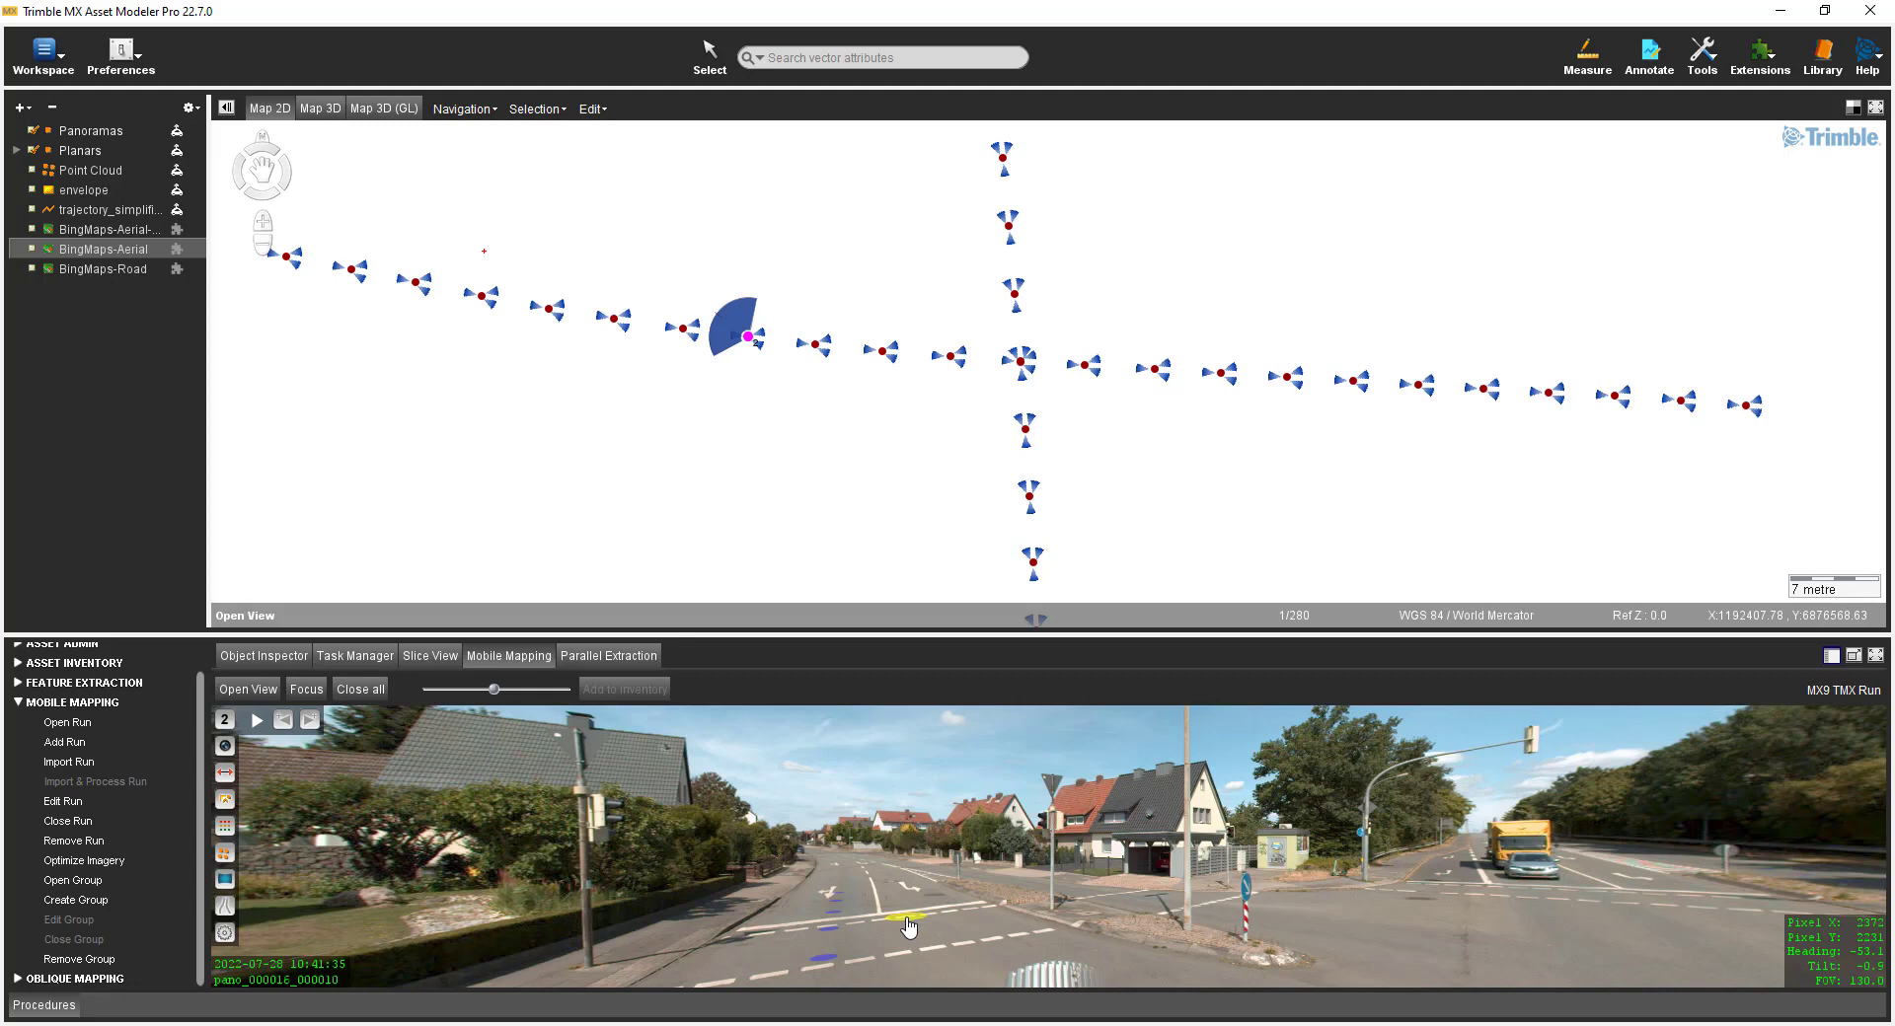
{"action": "left_click", "coordinate": [909, 925]}
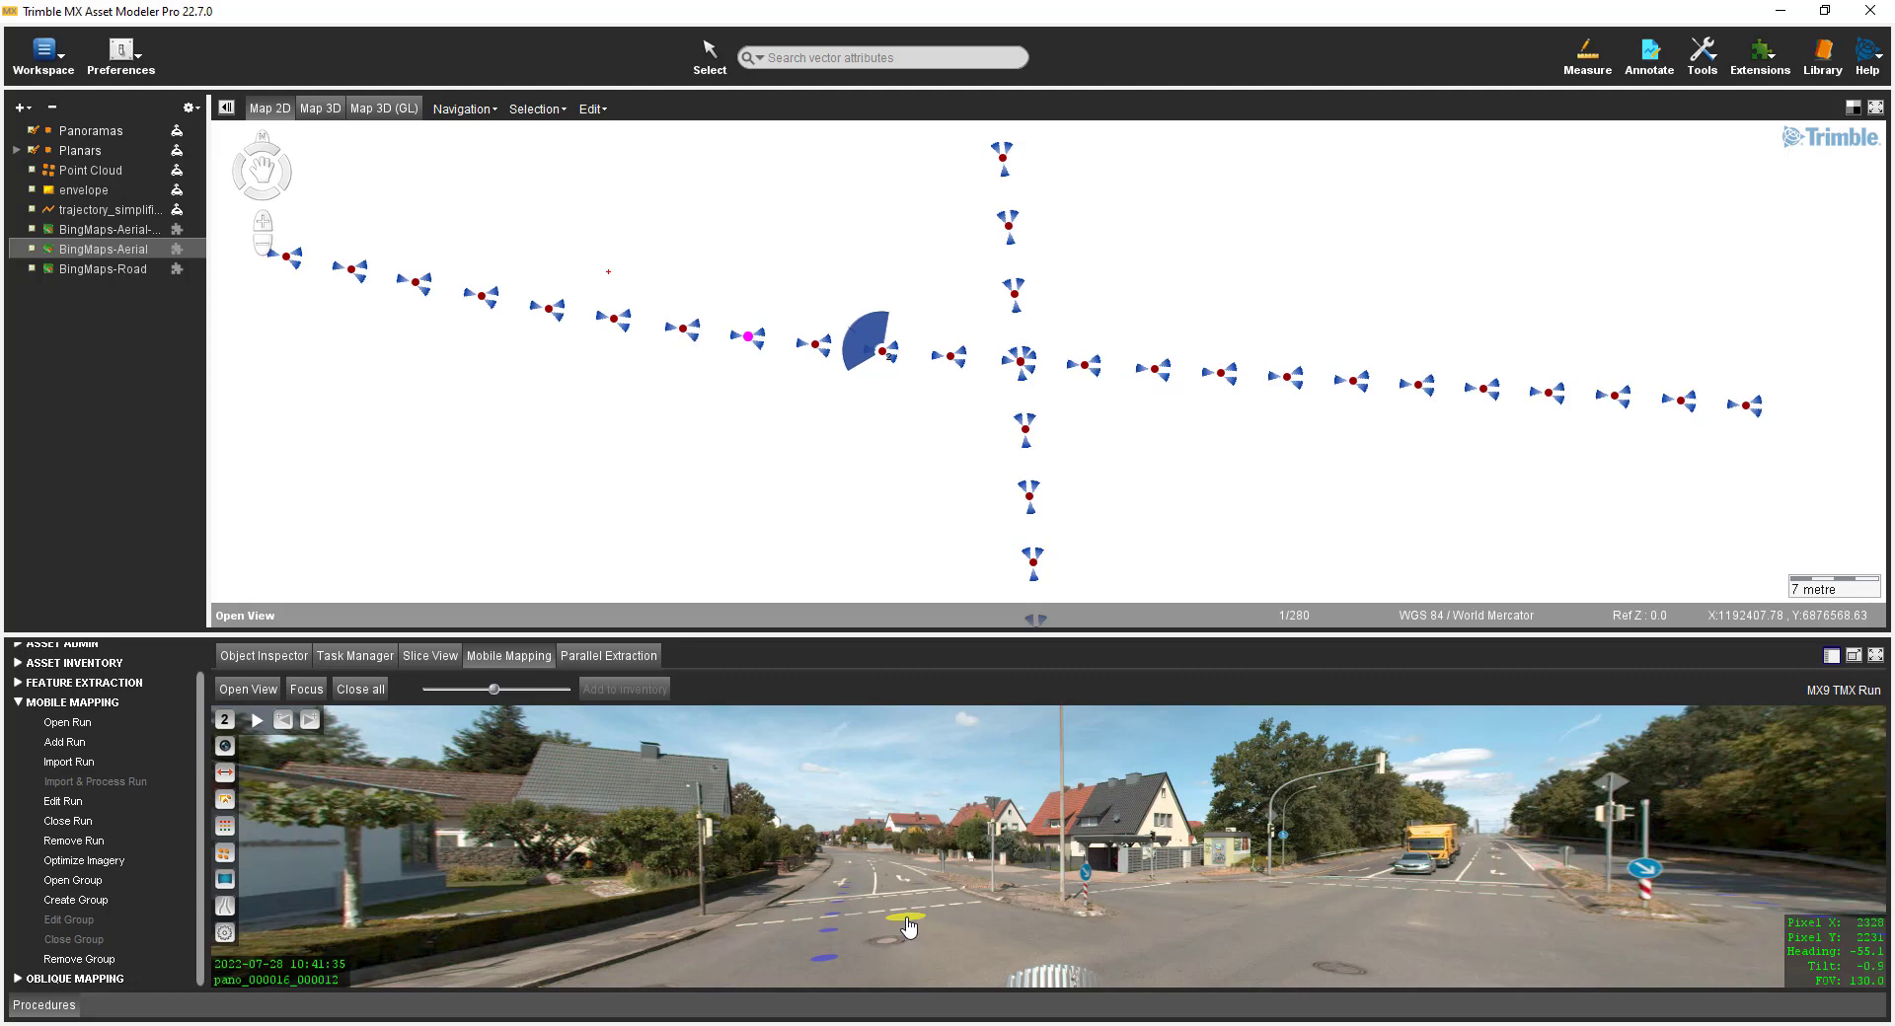
{"action": "left_click", "coordinate": [909, 926]}
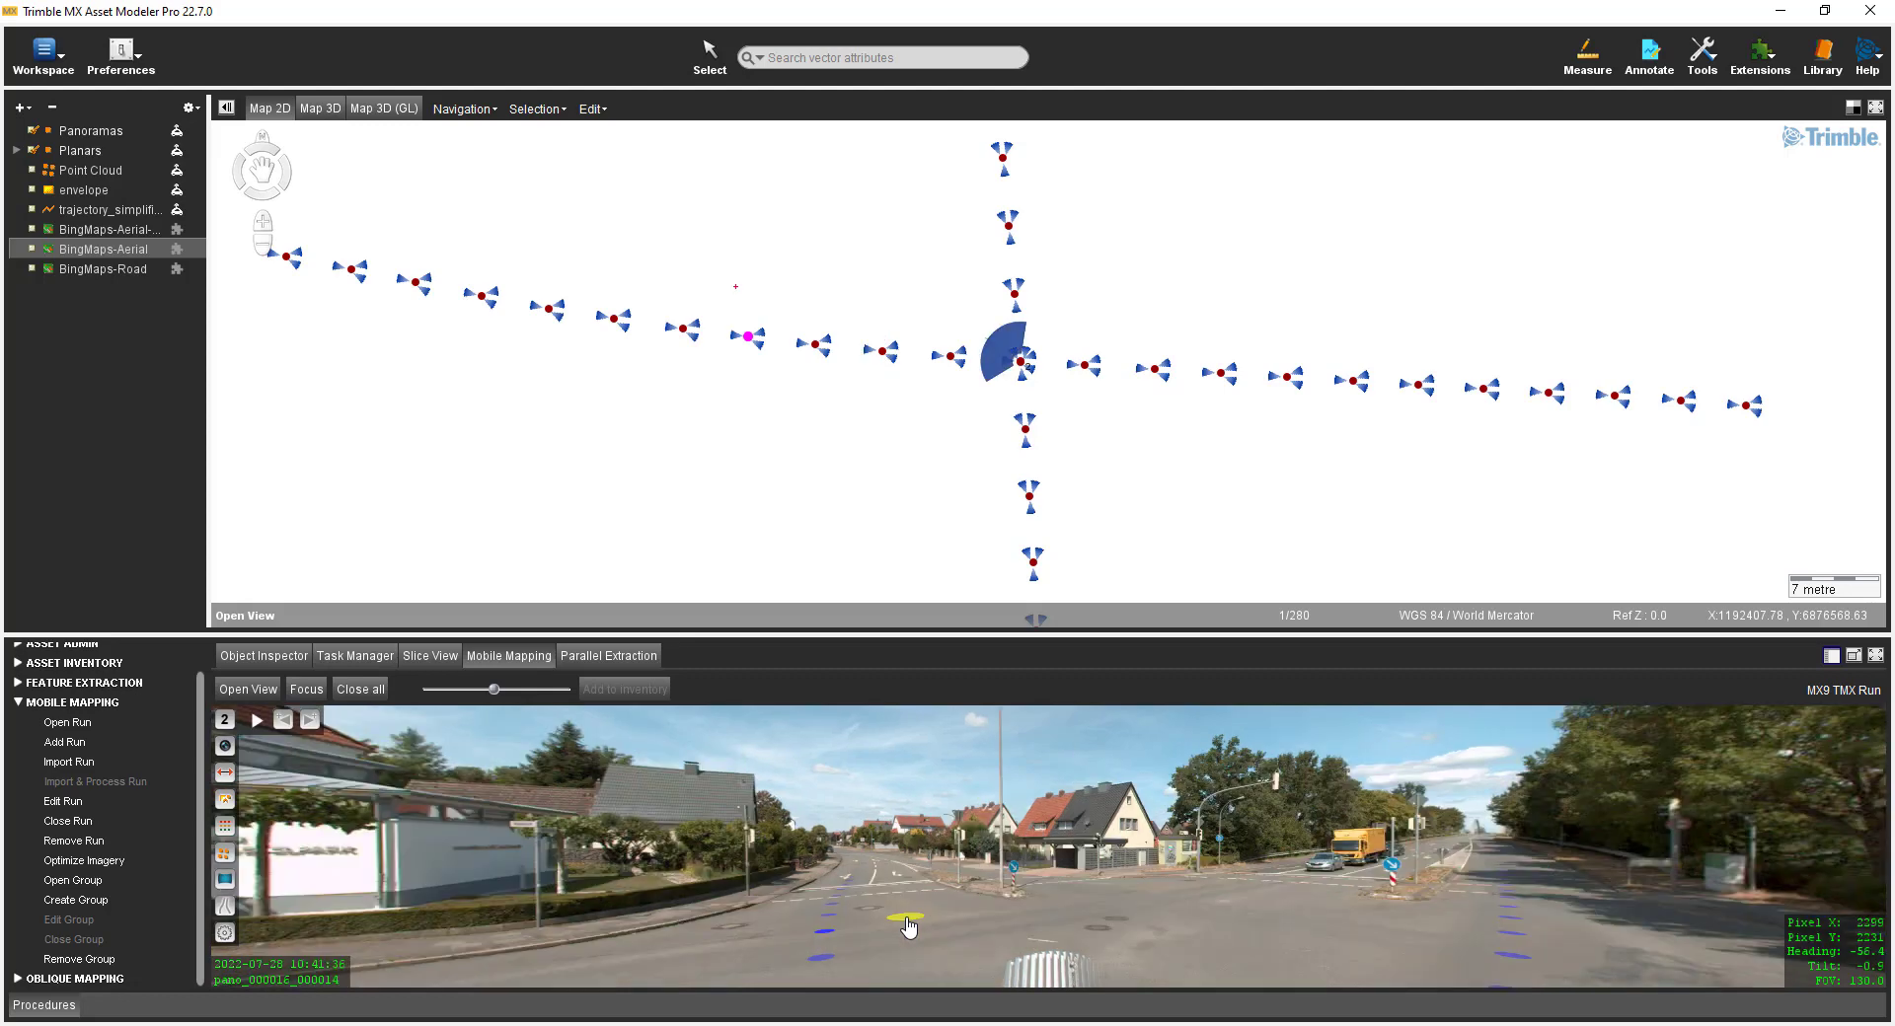
{"action": "key", "text": "Left"}
{"action": "key", "text": "Left"}
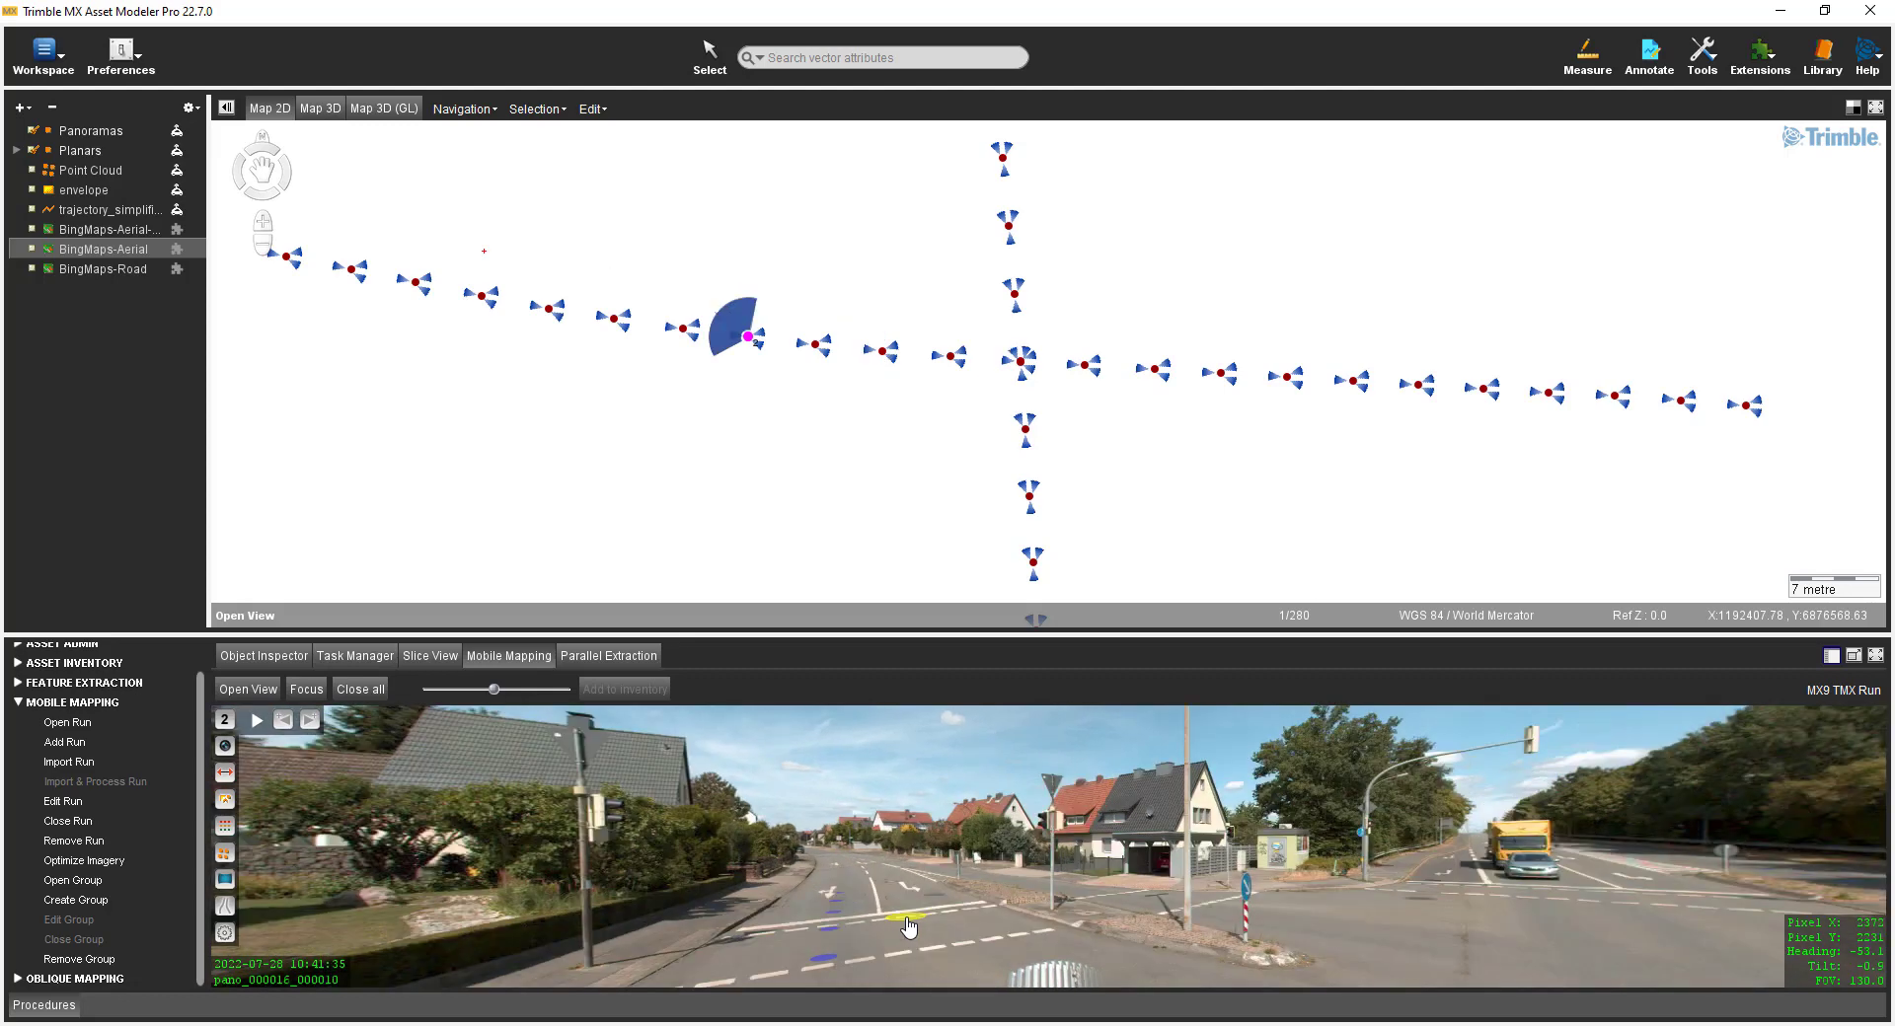
Step: Overlay the point cloud on the panorama and review its pixel color options, keeping the height coloring
{"action": "left_click", "coordinate": [225, 854]}
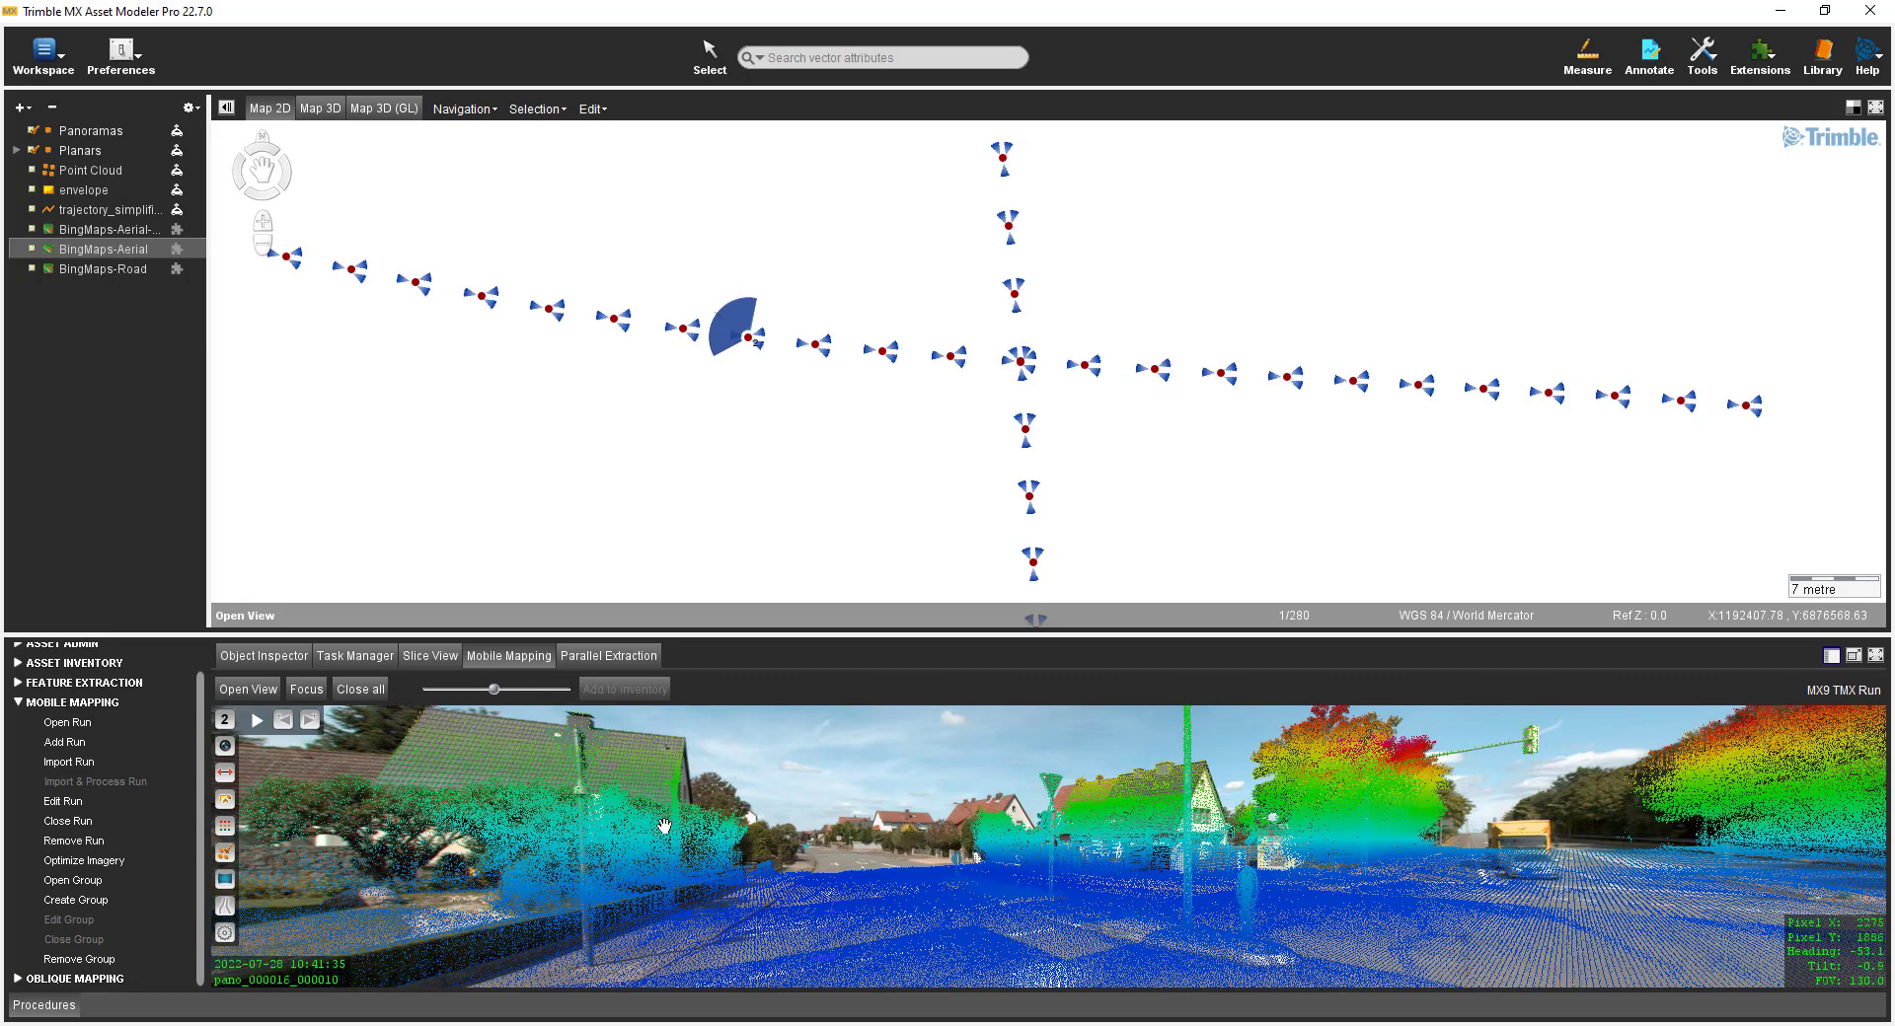
{"action": "right_click", "coordinate": [225, 853]}
{"action": "left_click", "coordinate": [376, 770]}
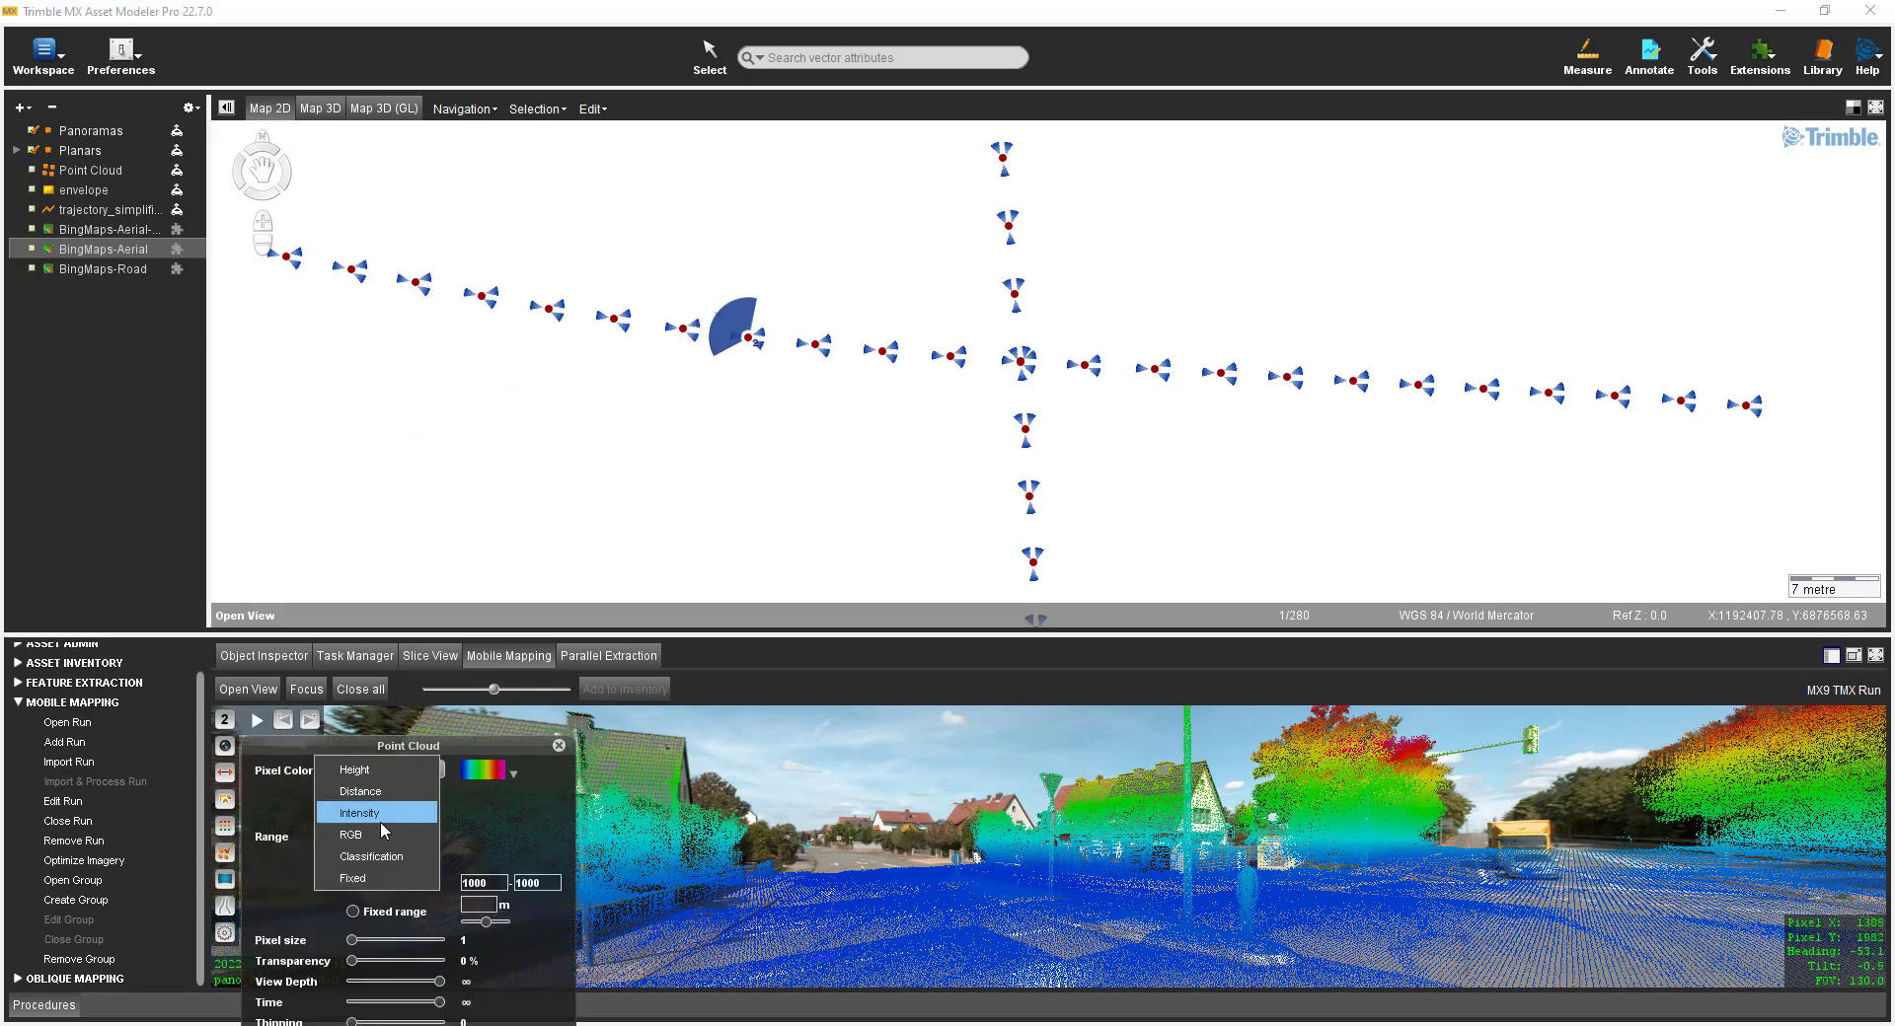
{"action": "left_click", "coordinate": [387, 878]}
{"action": "left_click", "coordinate": [393, 776]}
{"action": "left_click", "coordinate": [370, 661]}
{"action": "left_click", "coordinate": [558, 747]}
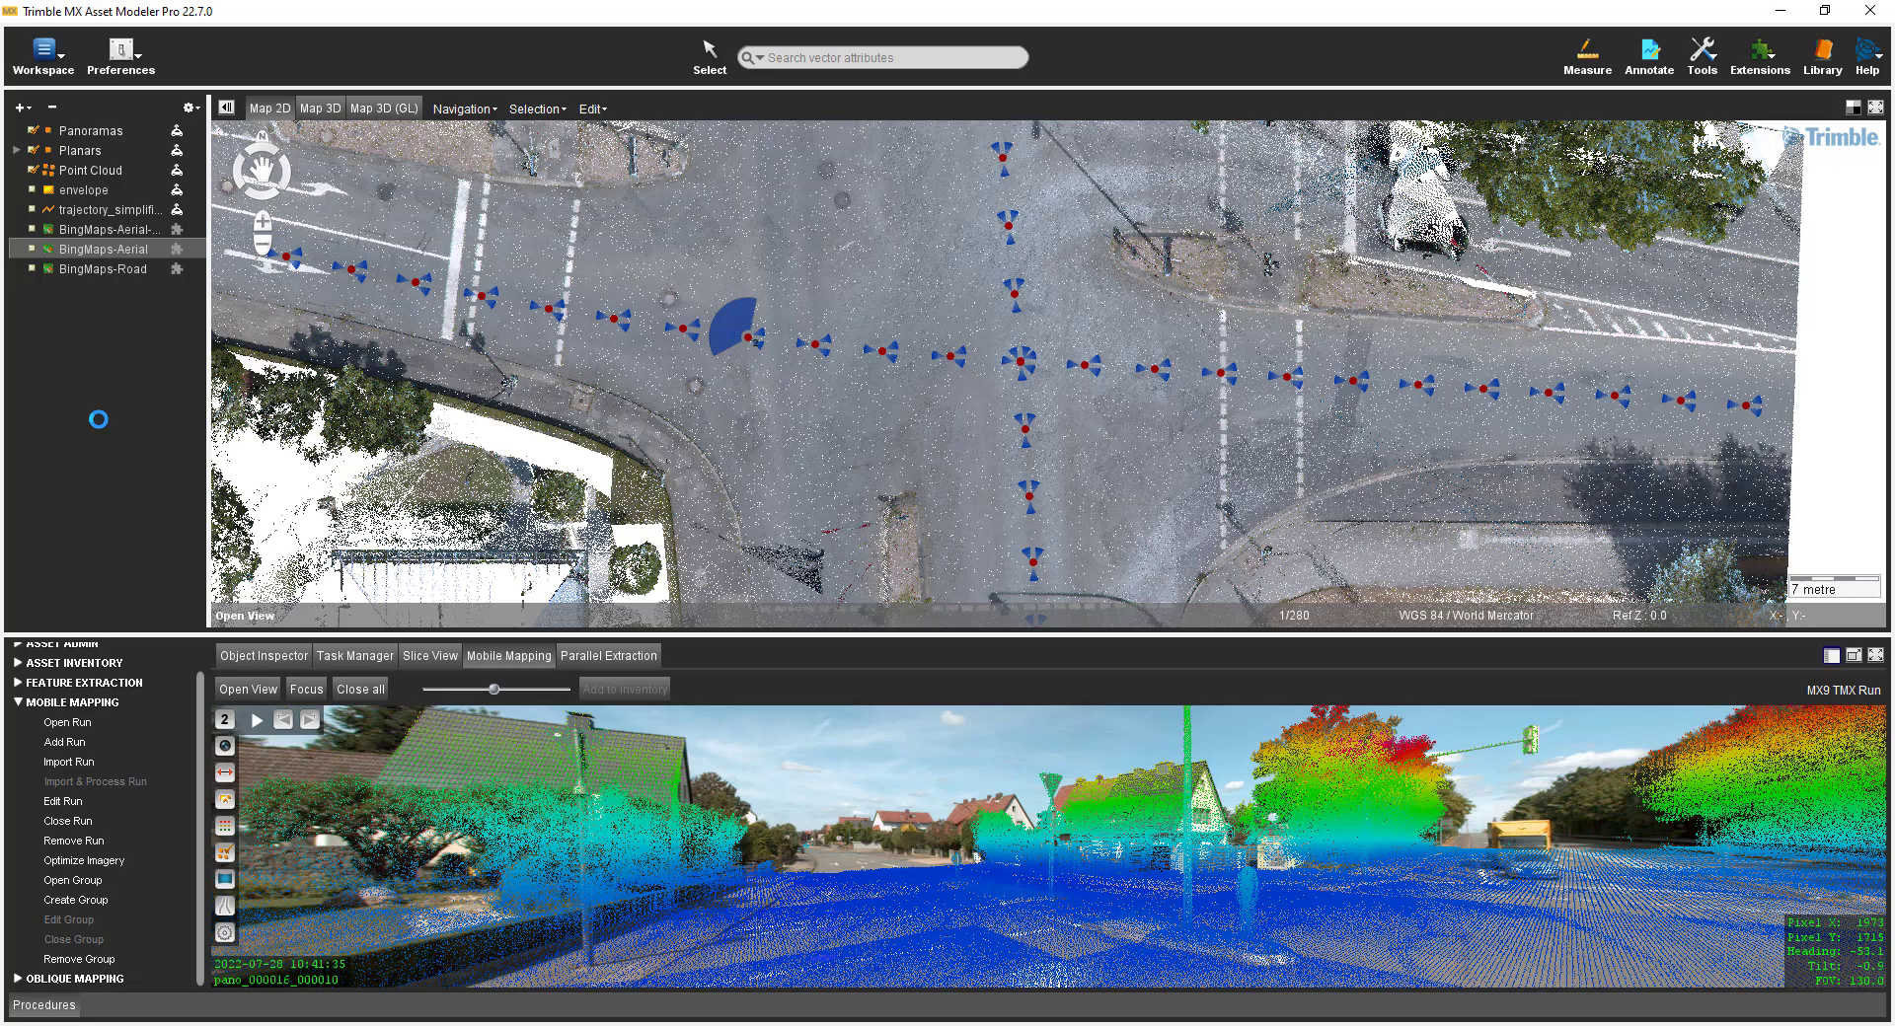
Step: Switch the map to the 3D view and change its background from white to black
{"action": "left_click", "coordinate": [317, 113]}
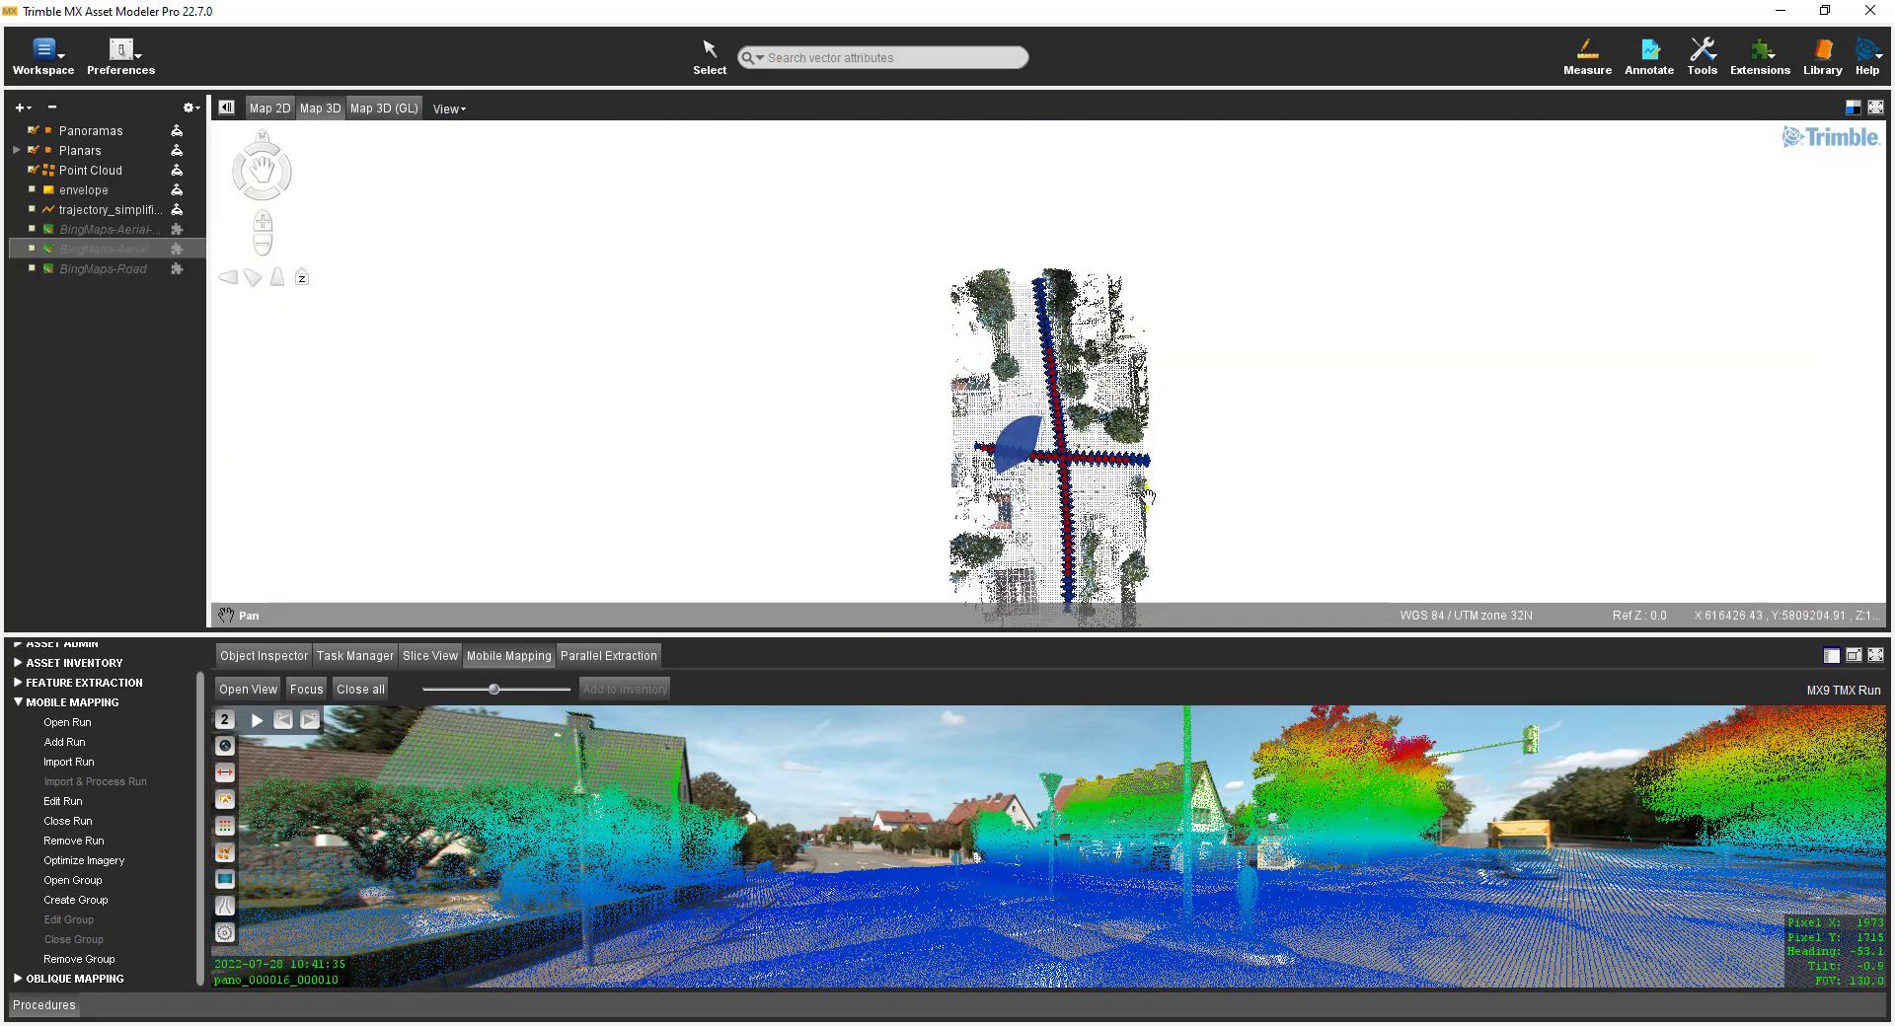
{"action": "scroll", "coordinate": [1111, 484], "scroll_direction": "up", "scroll_amount": 5}
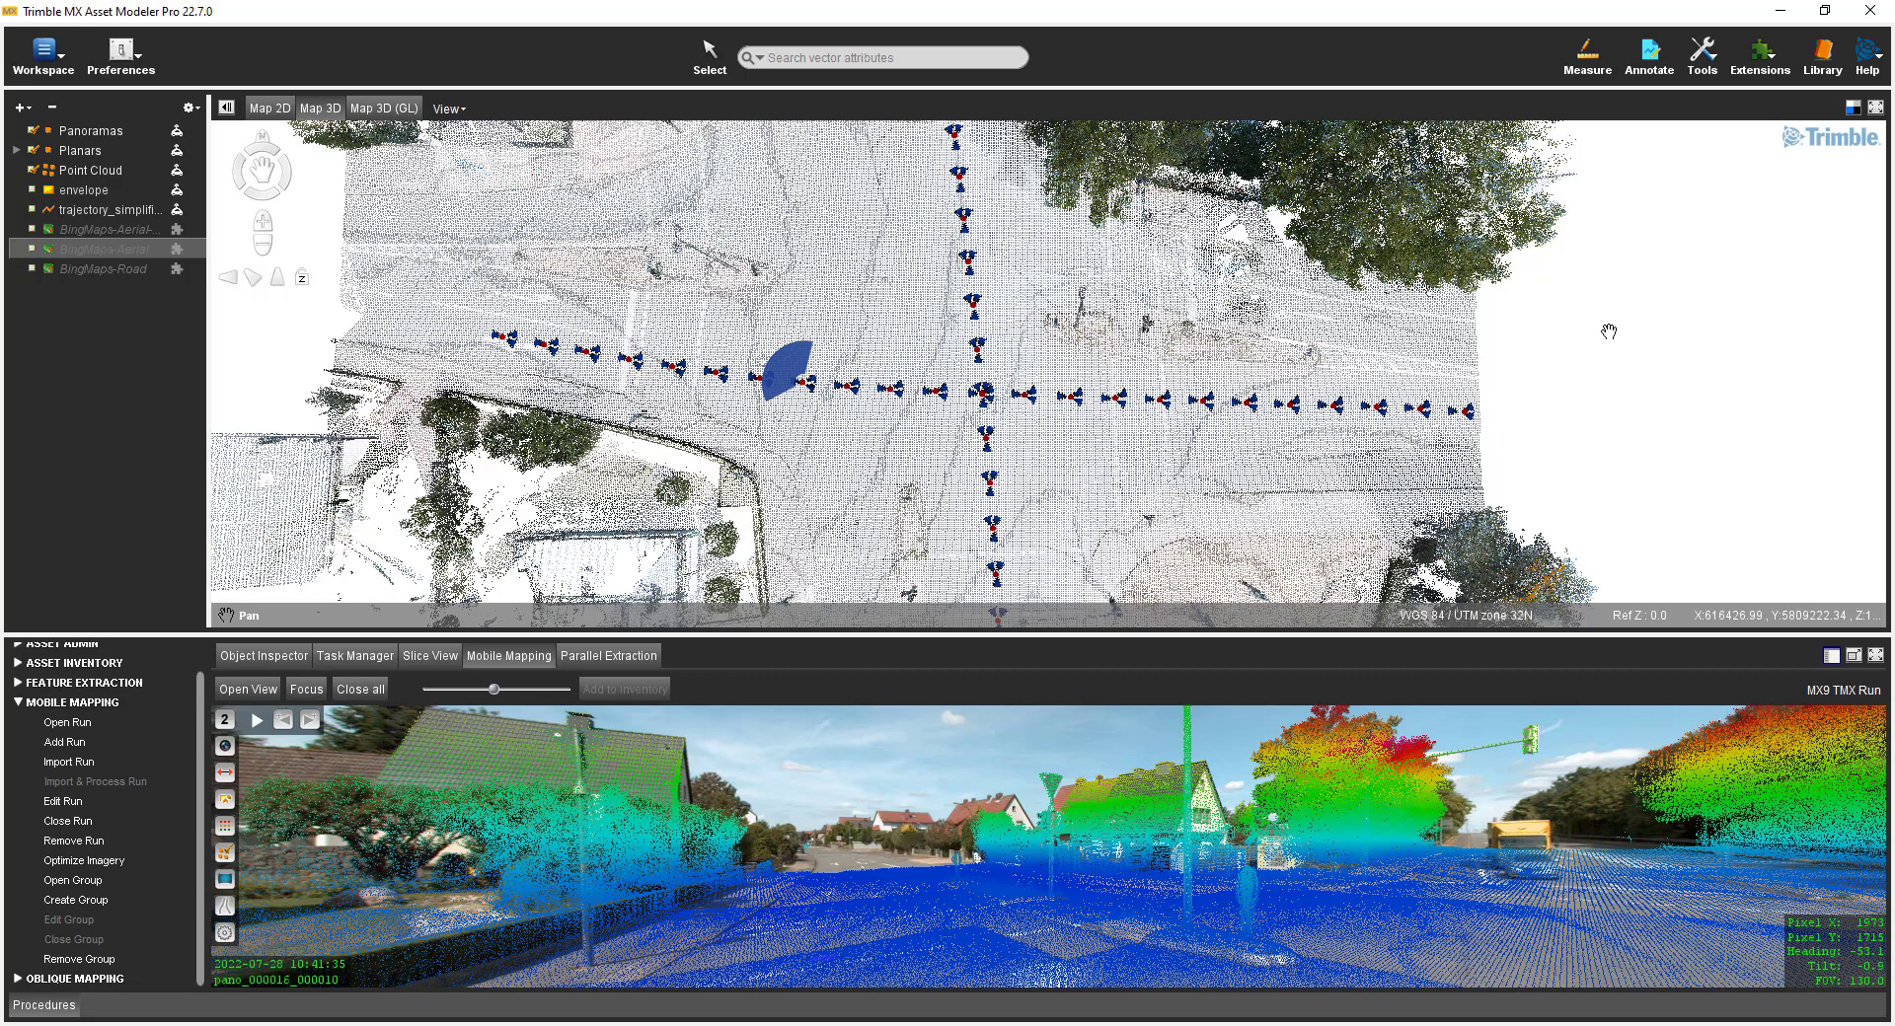
{"action": "left_click", "coordinate": [1854, 113]}
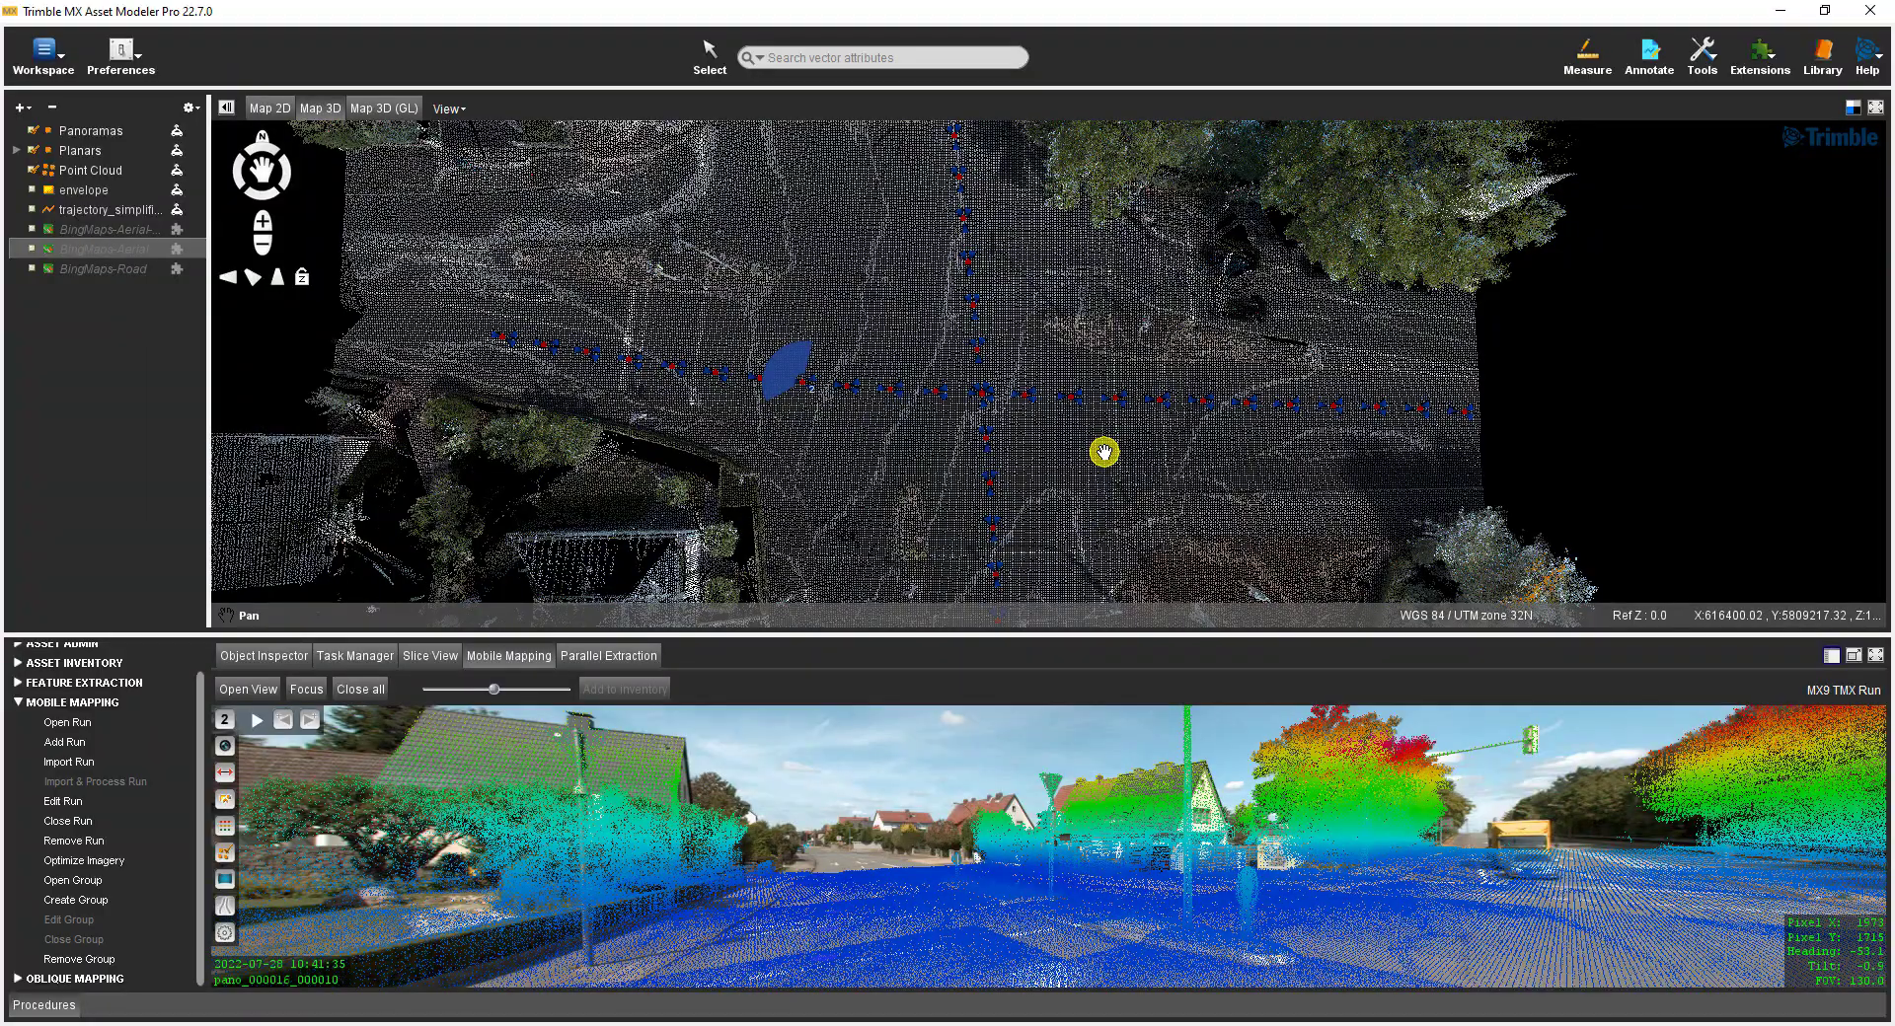
Step: Tilt the 3D point cloud to inspect the intersection at an angle and reset it to the top-down view
{"action": "left_click_drag", "start_coordinate": [1104, 452], "coordinate": [996, 419]}
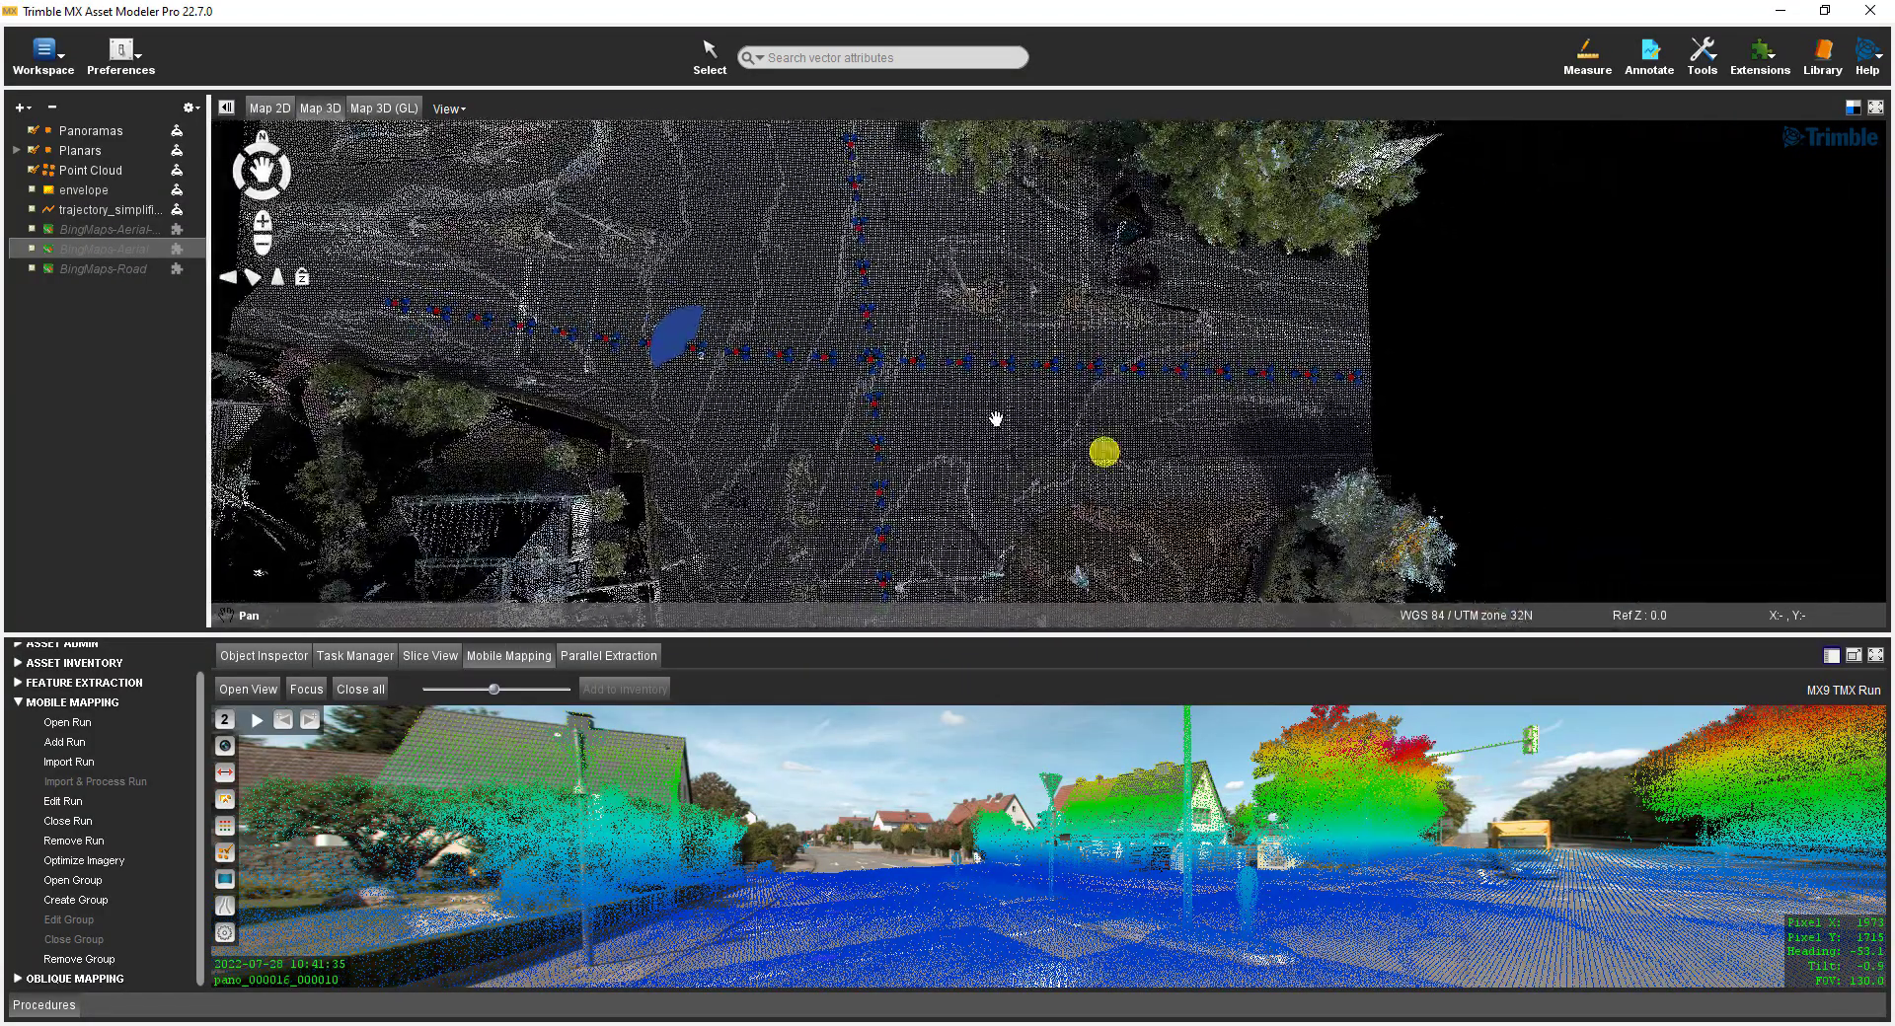
{"action": "mouse_move", "coordinate": [1054, 454]}
{"action": "right_mouse_down"}
{"action": "mouse_move", "coordinate": [917, 240]}
{"action": "mouse_move", "coordinate": [1001, 375]}
{"action": "mouse_move", "coordinate": [1133, 419]}
{"action": "mouse_move", "coordinate": [1155, 389]}
{"action": "mouse_move", "coordinate": [1117, 406]}
{"action": "right_mouse_up"}
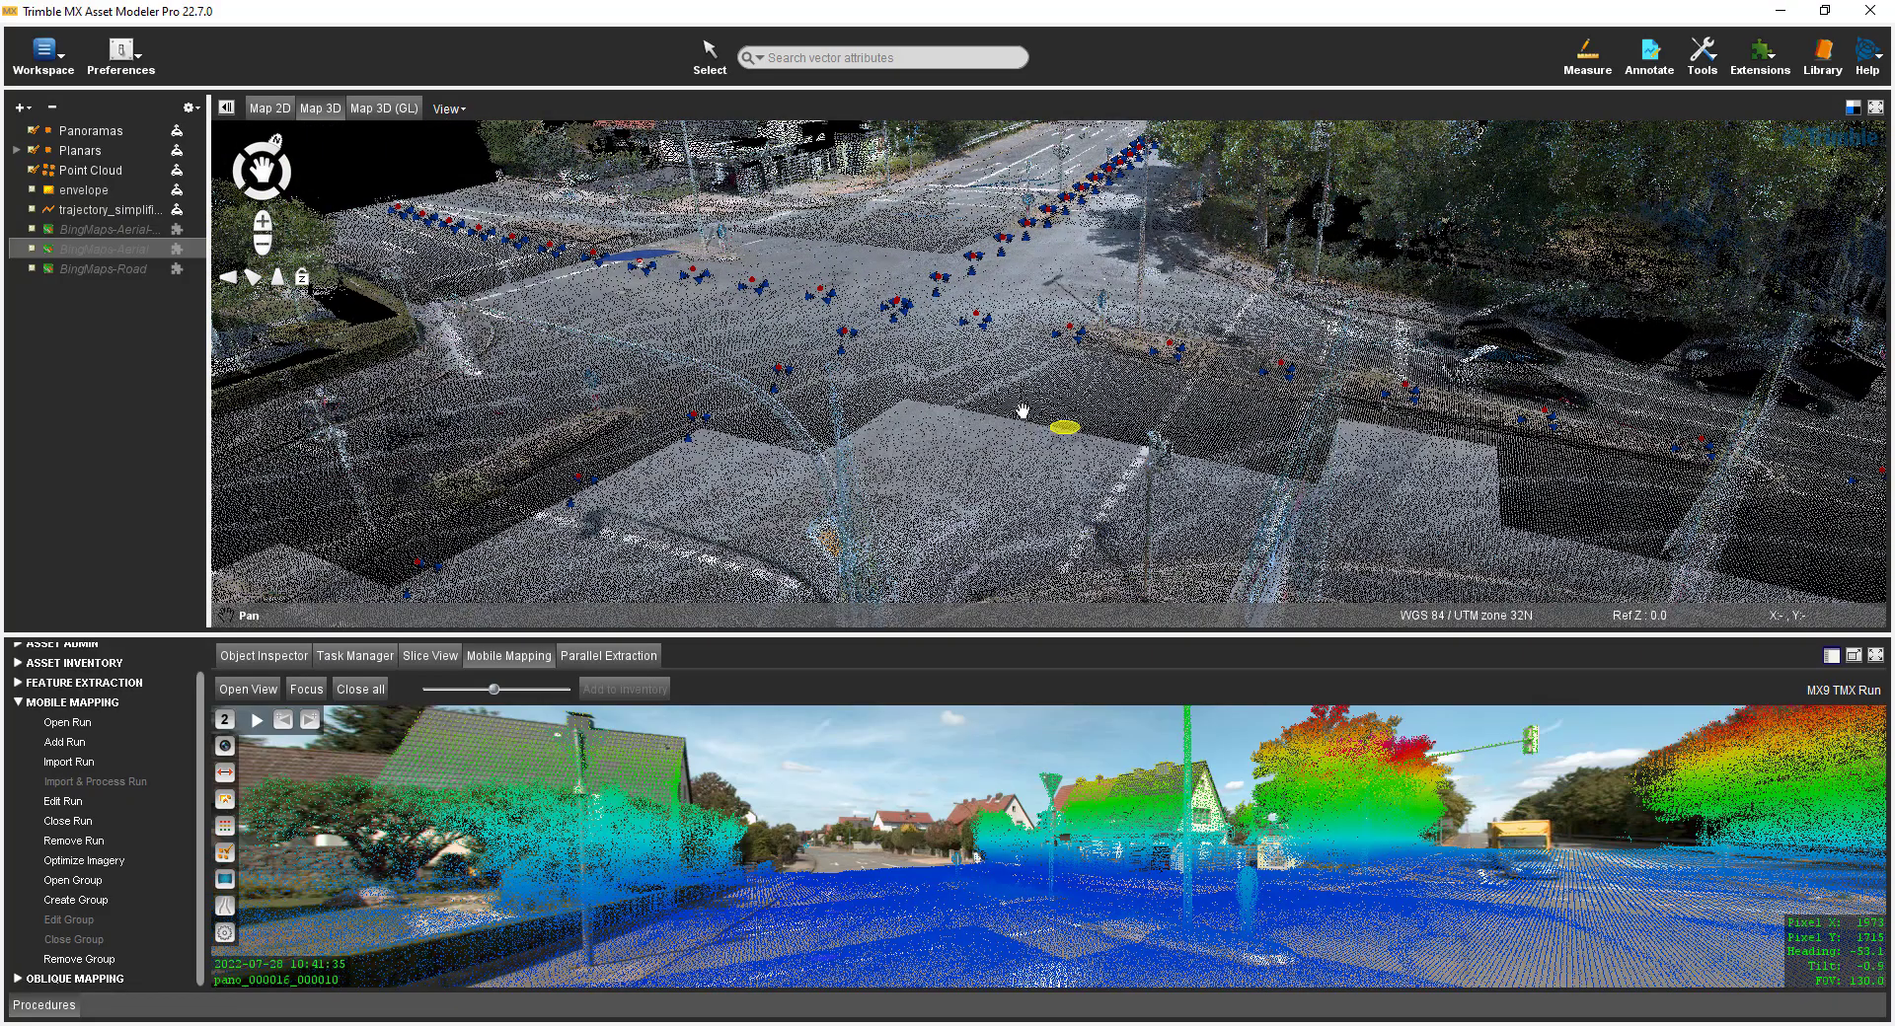
{"action": "left_click", "coordinate": [277, 282]}
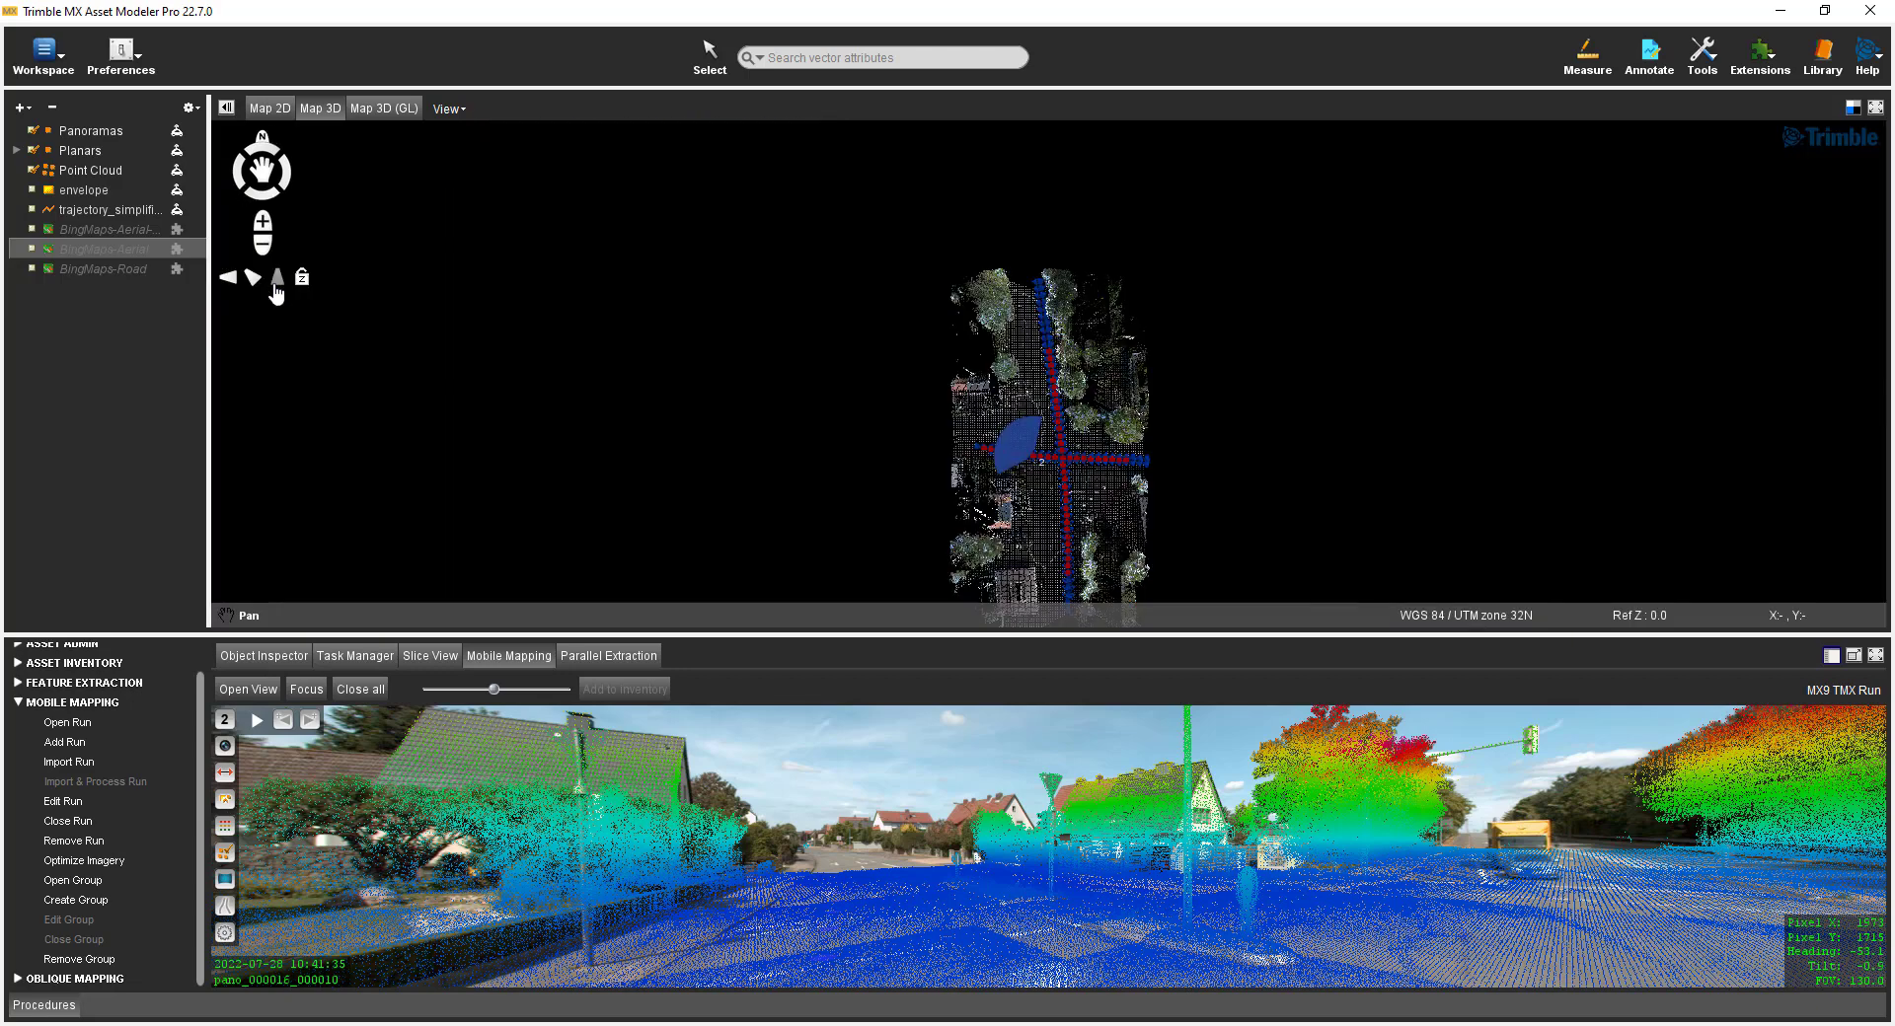
{"action": "left_click_drag", "start_coordinate": [1016, 474], "coordinate": [1073, 483]}
{"action": "scroll", "coordinate": [1073, 483], "scroll_direction": "up", "scroll_amount": 2}
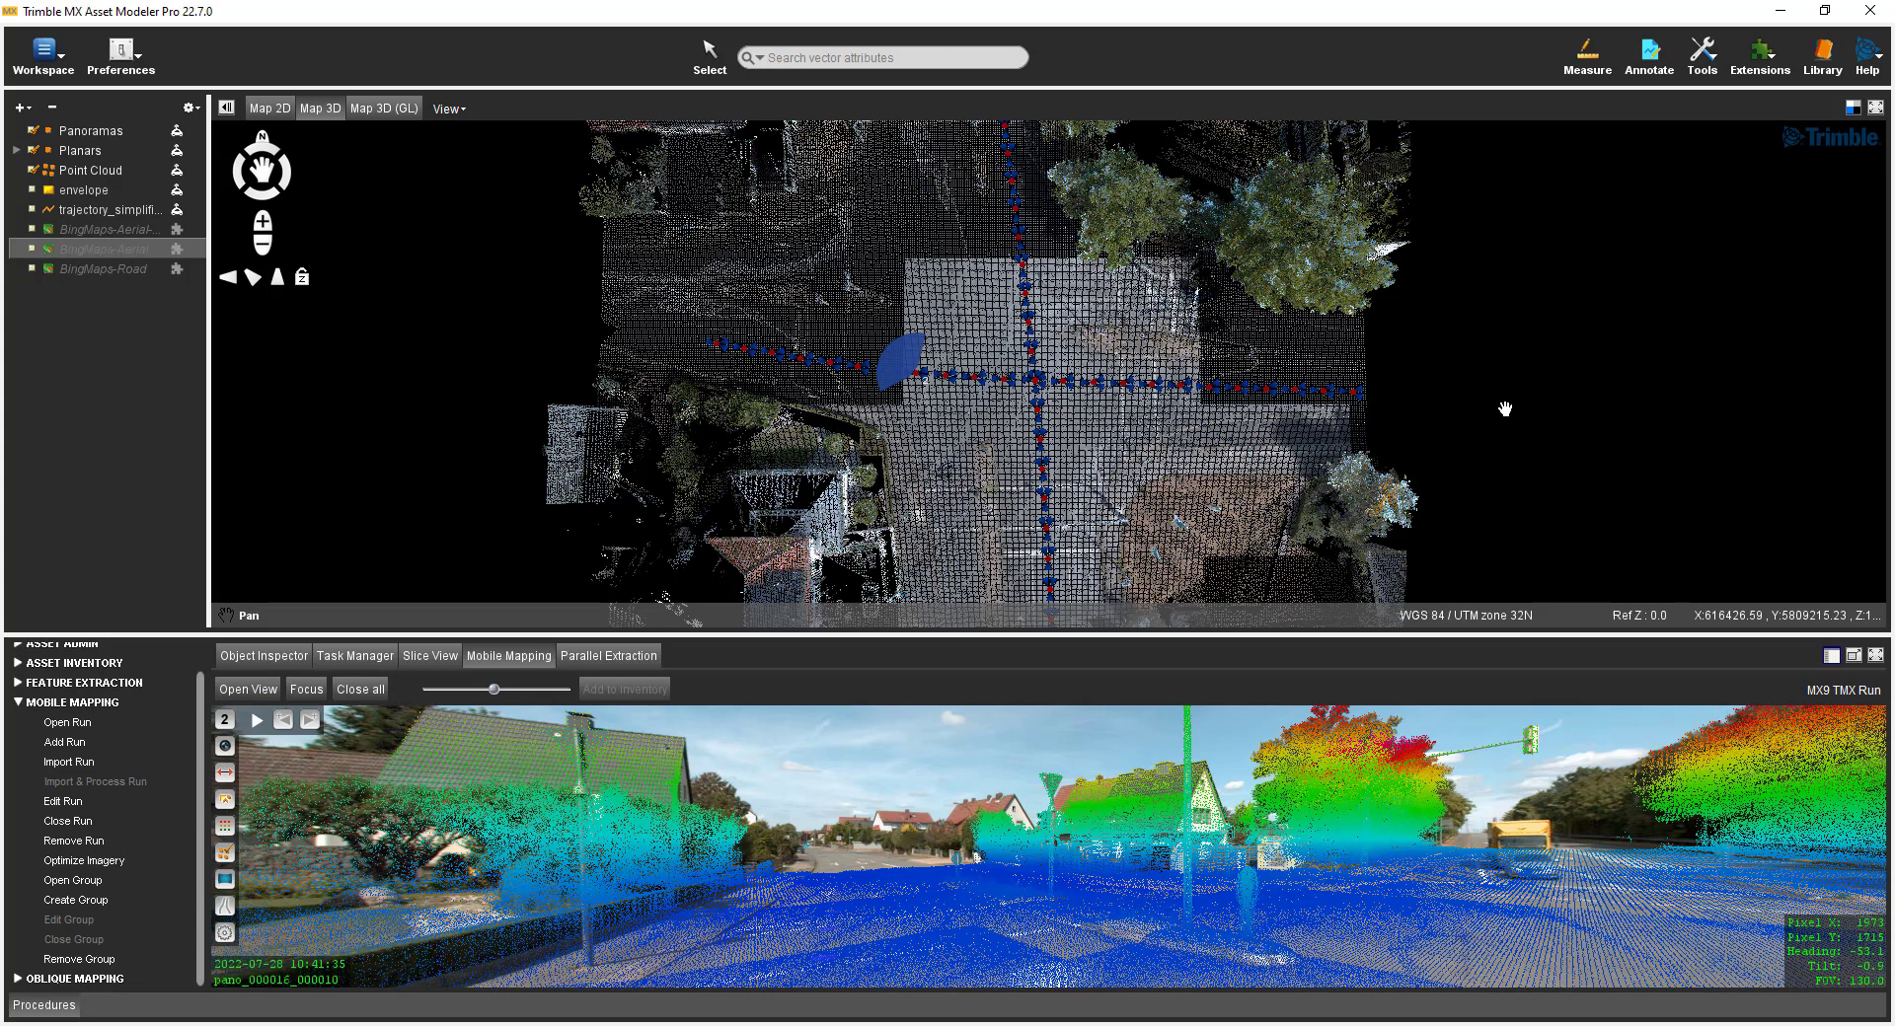
Step: Open the measurement tools and choose 3D Measurement as the technique in the measure preferences
{"action": "left_click", "coordinate": [1587, 54]}
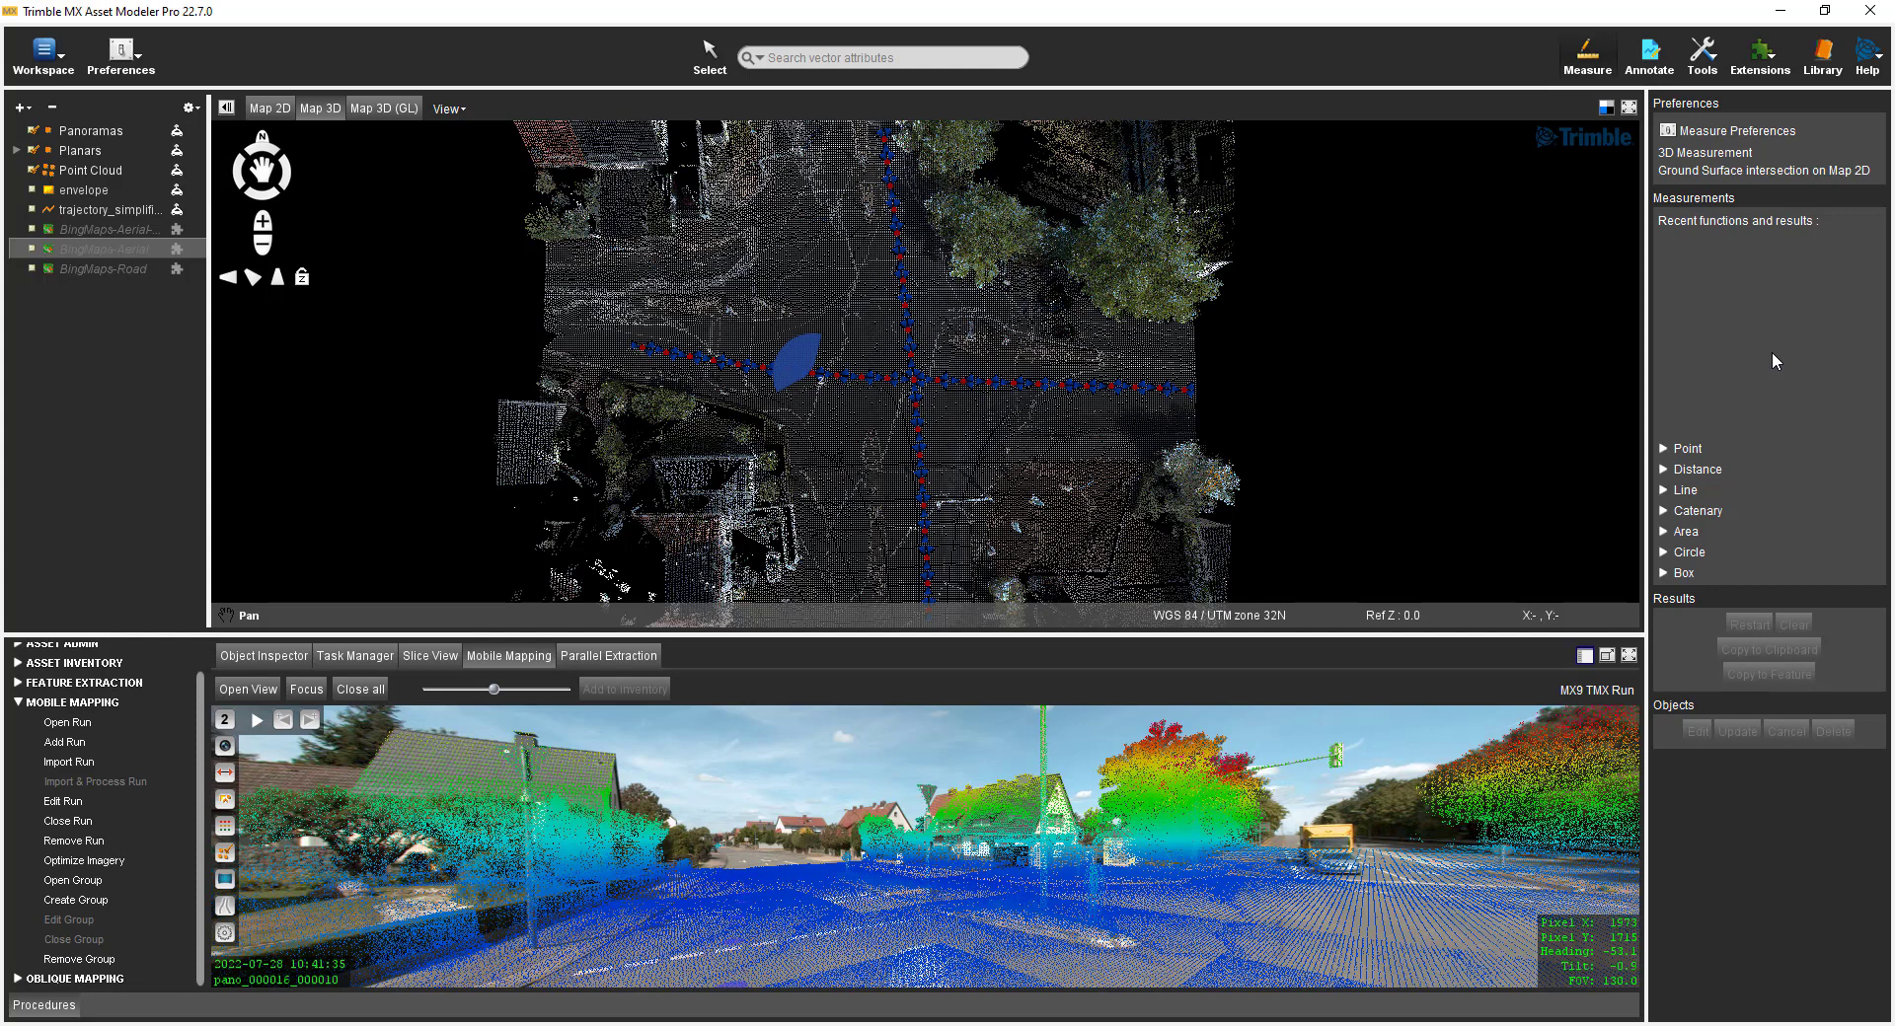
{"action": "left_click", "coordinate": [1666, 132]}
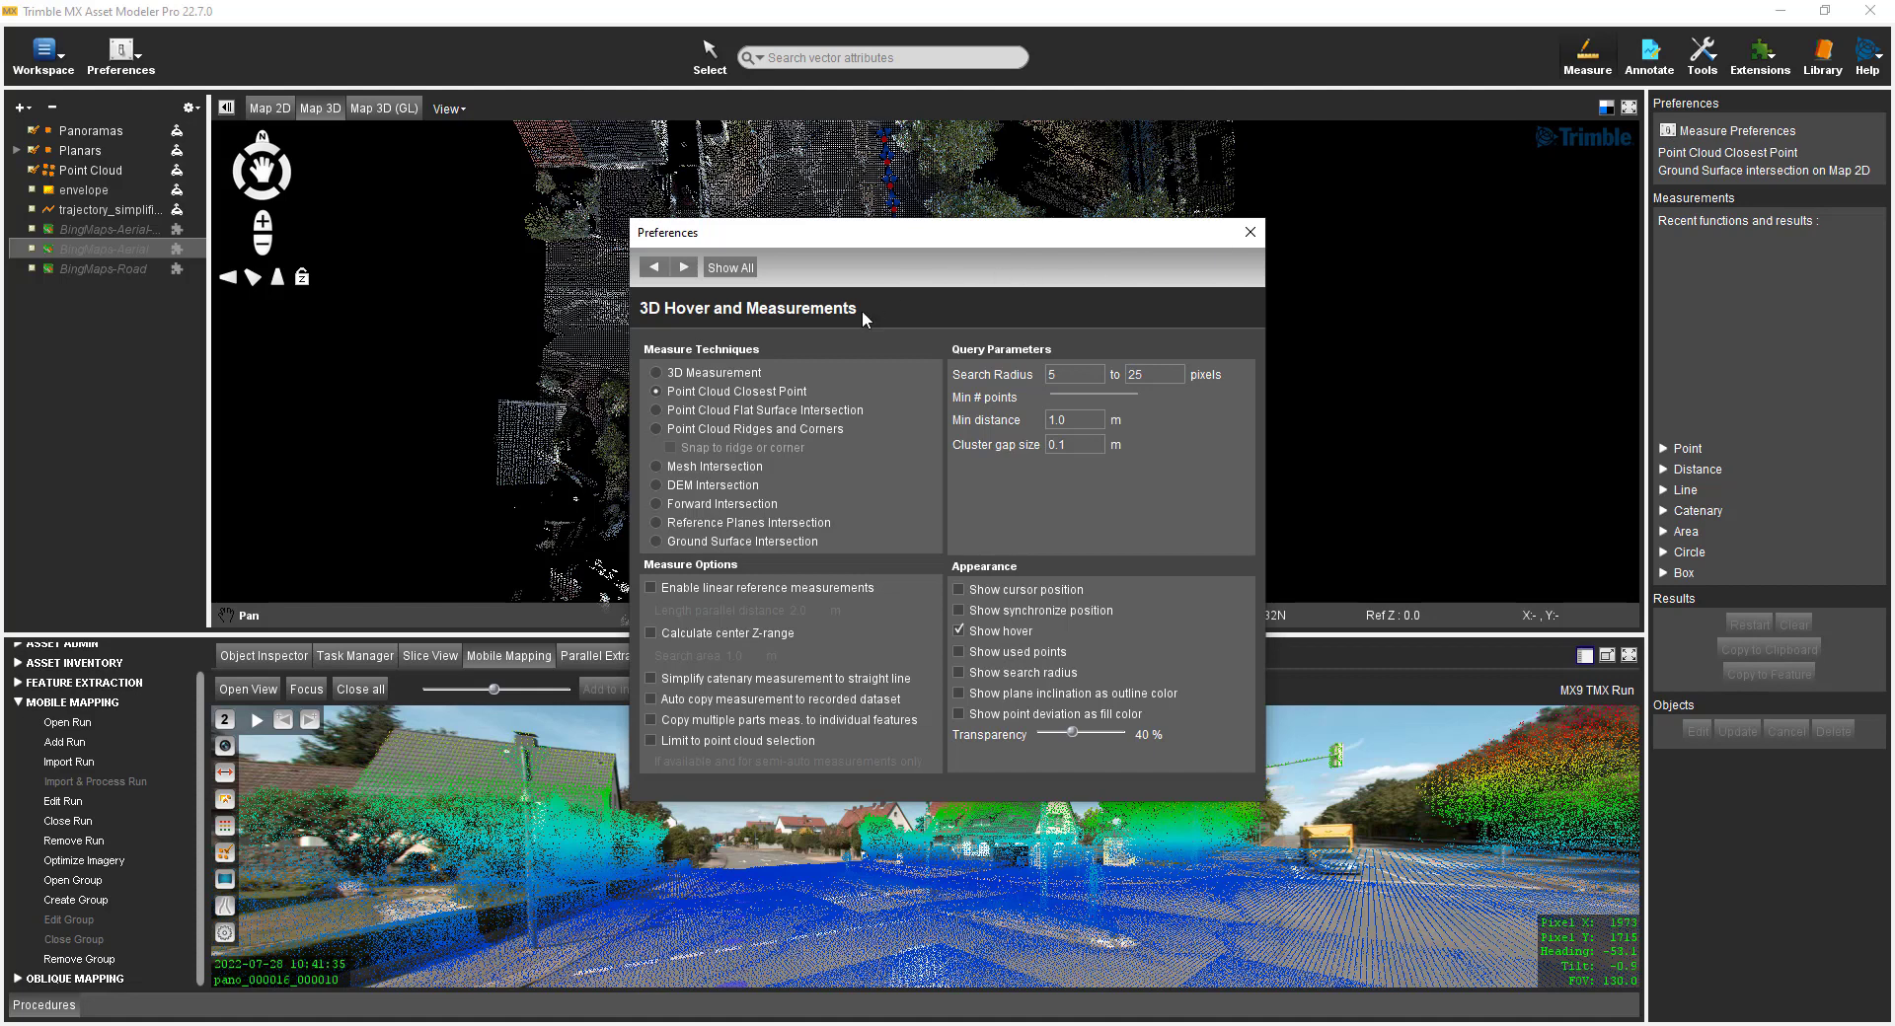
{"action": "left_click", "coordinate": [760, 370]}
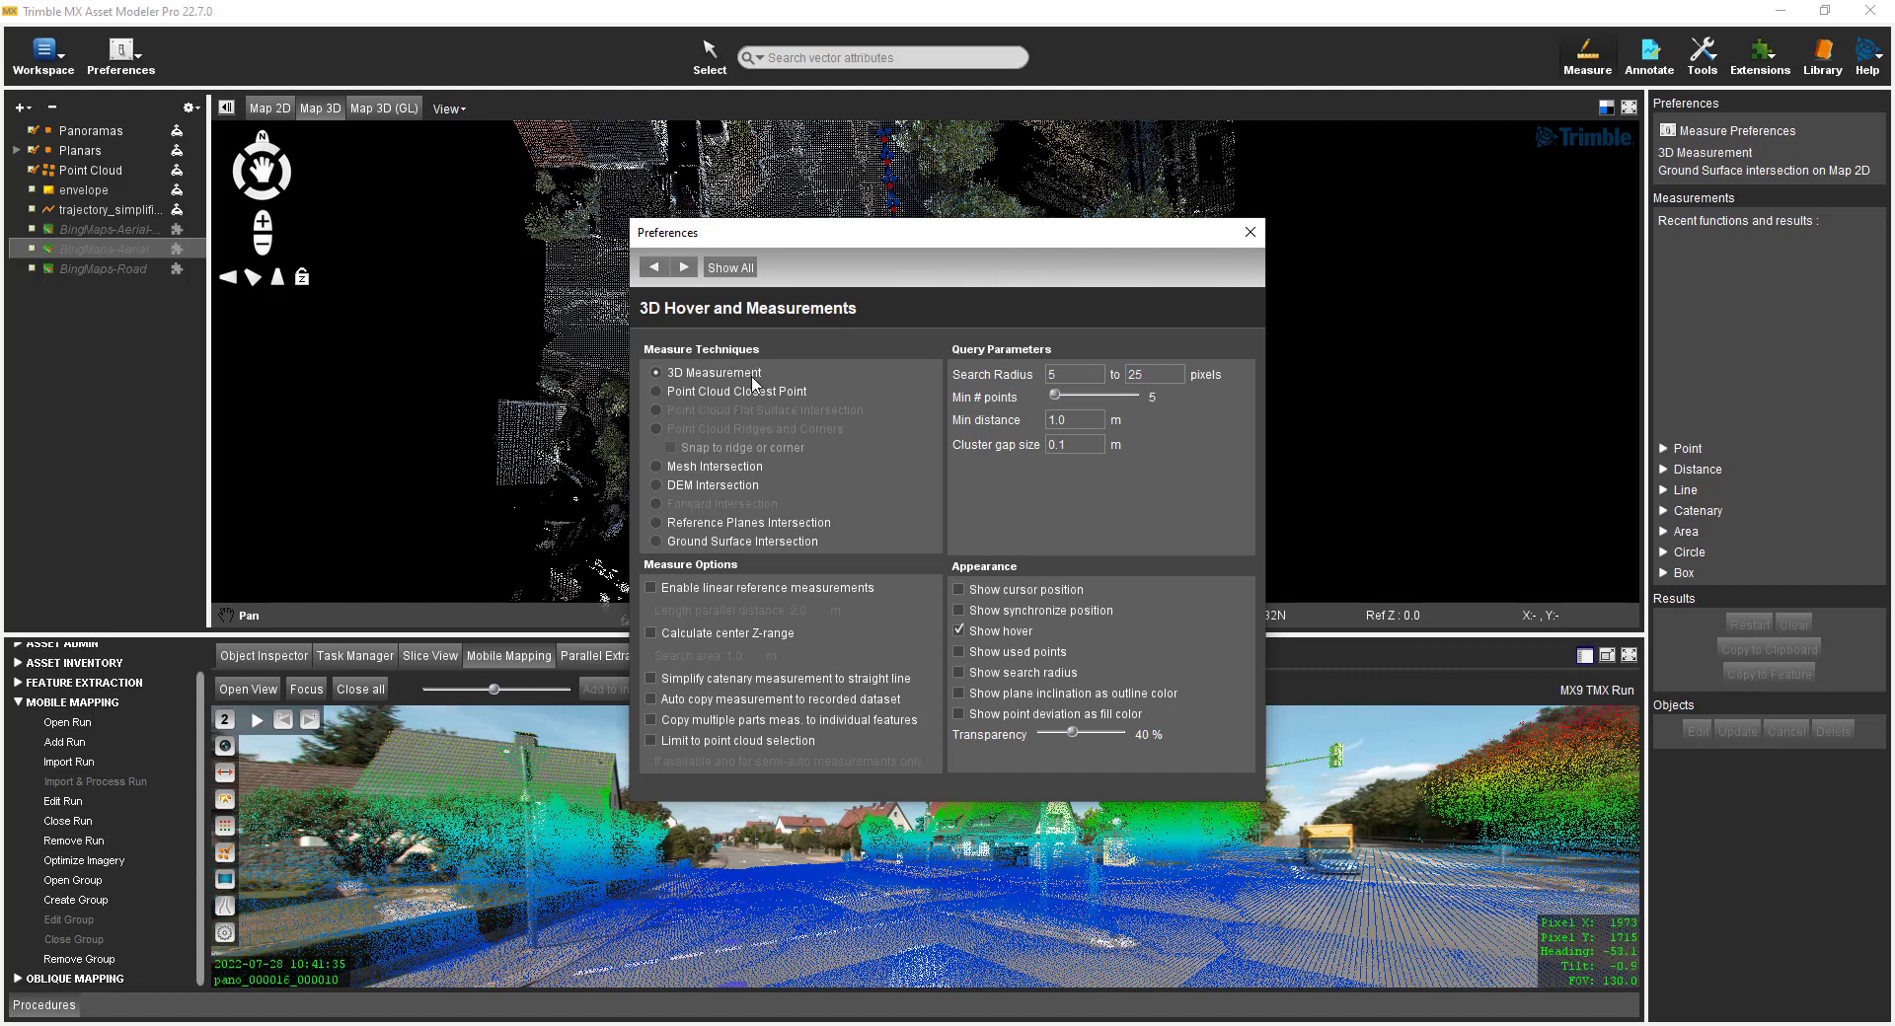
{"action": "left_click", "coordinate": [1250, 232]}
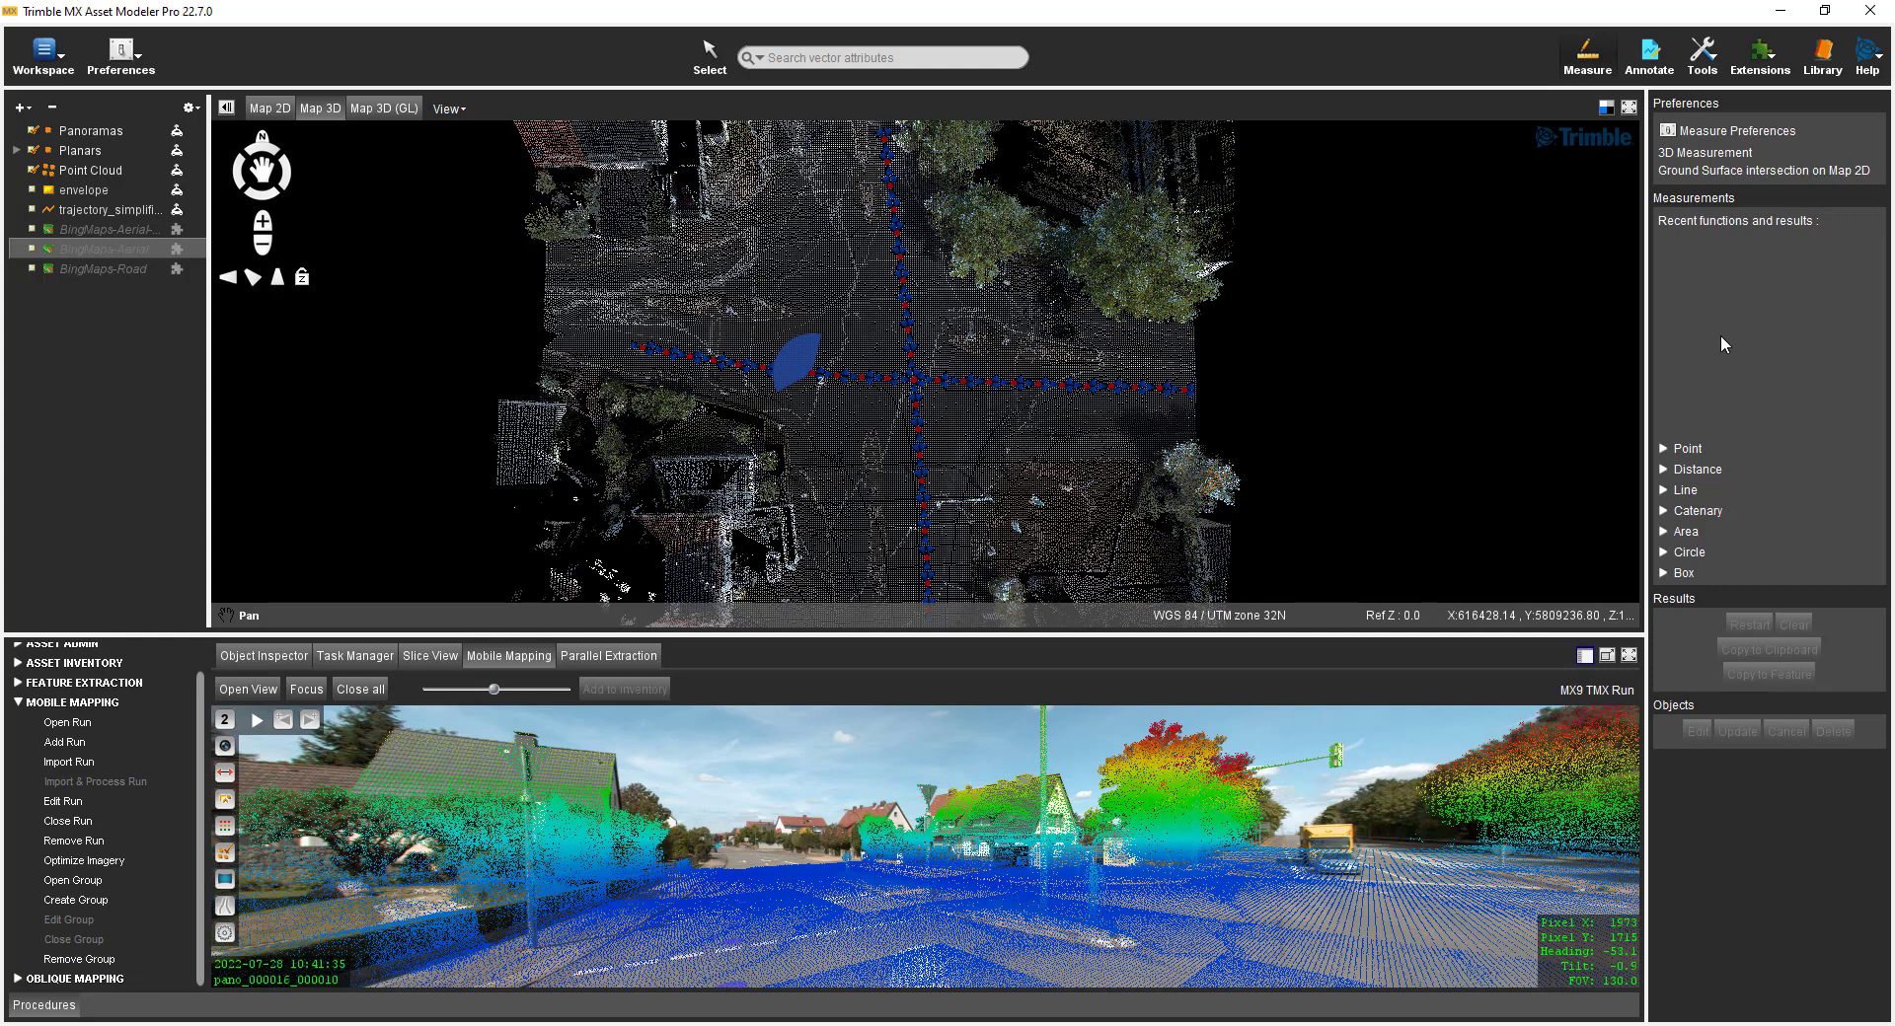
Step: Hide the panorama's point cloud overlay and measure a single point at the base of the pole on the paved traffic island
{"action": "left_click", "coordinate": [1664, 449]}
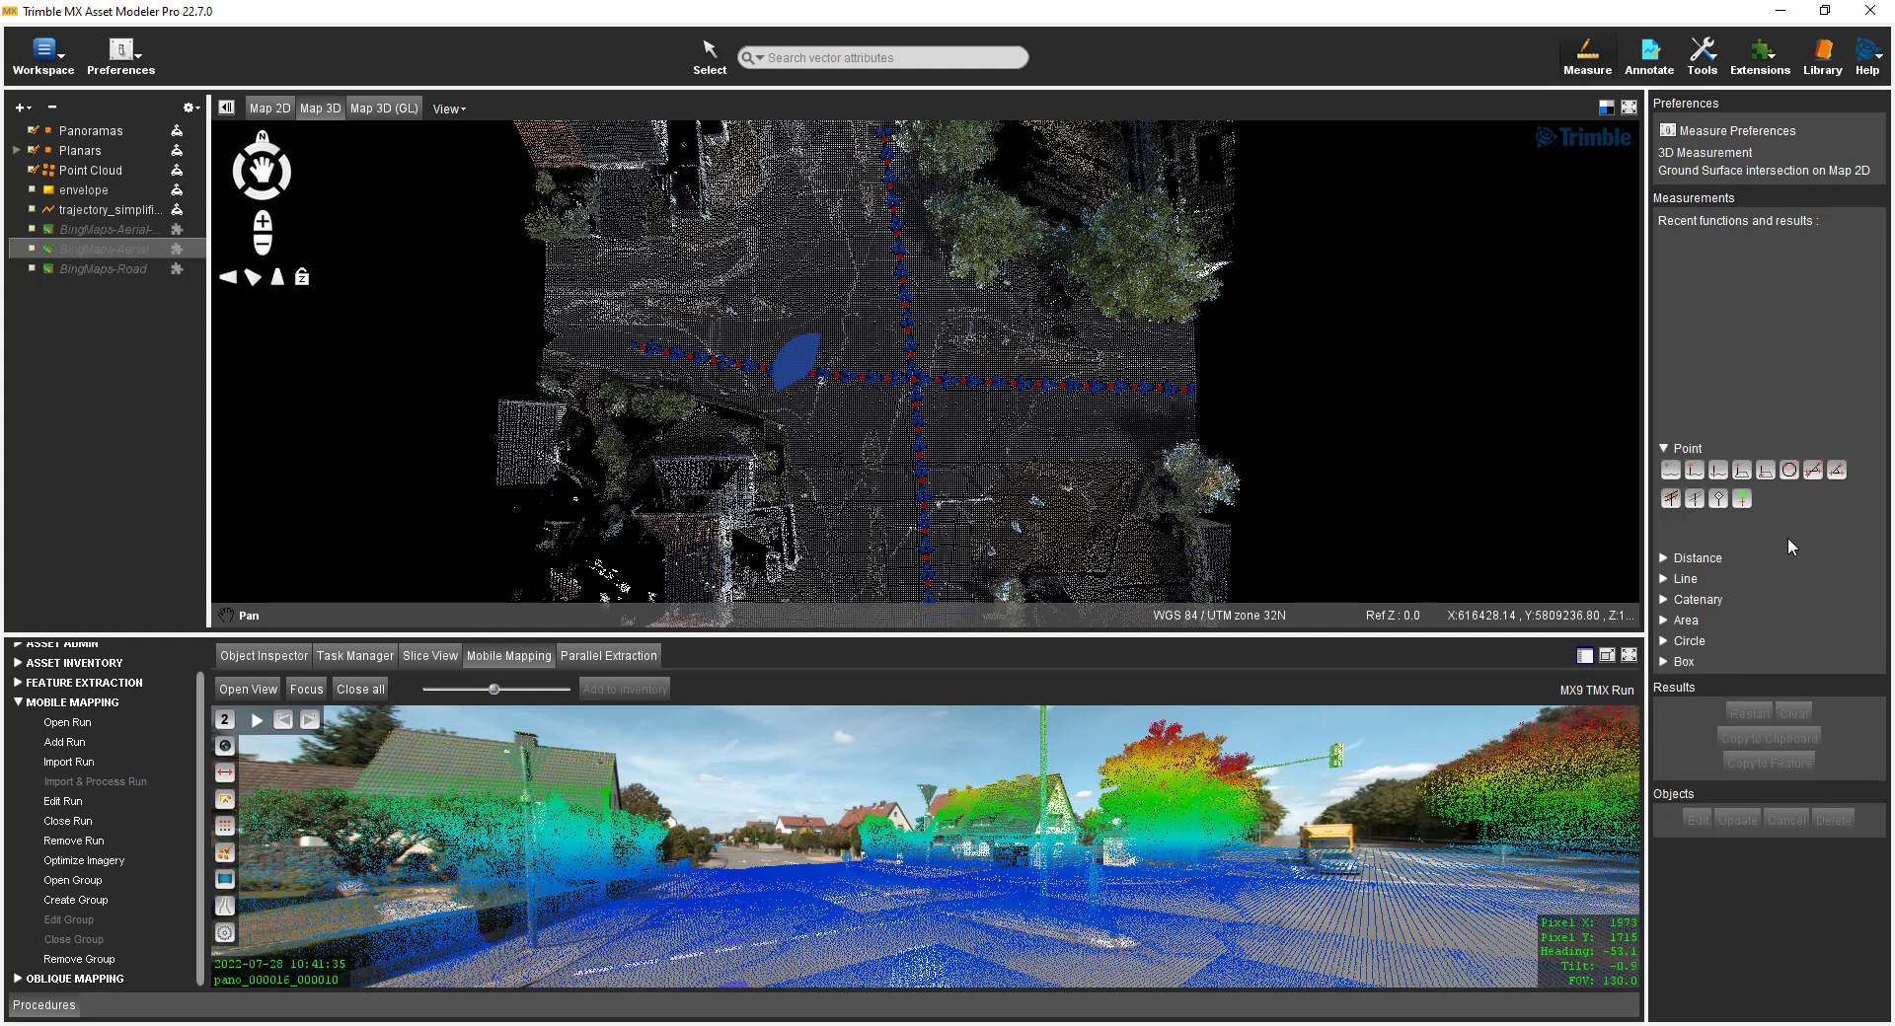
{"action": "left_click", "coordinate": [1669, 471]}
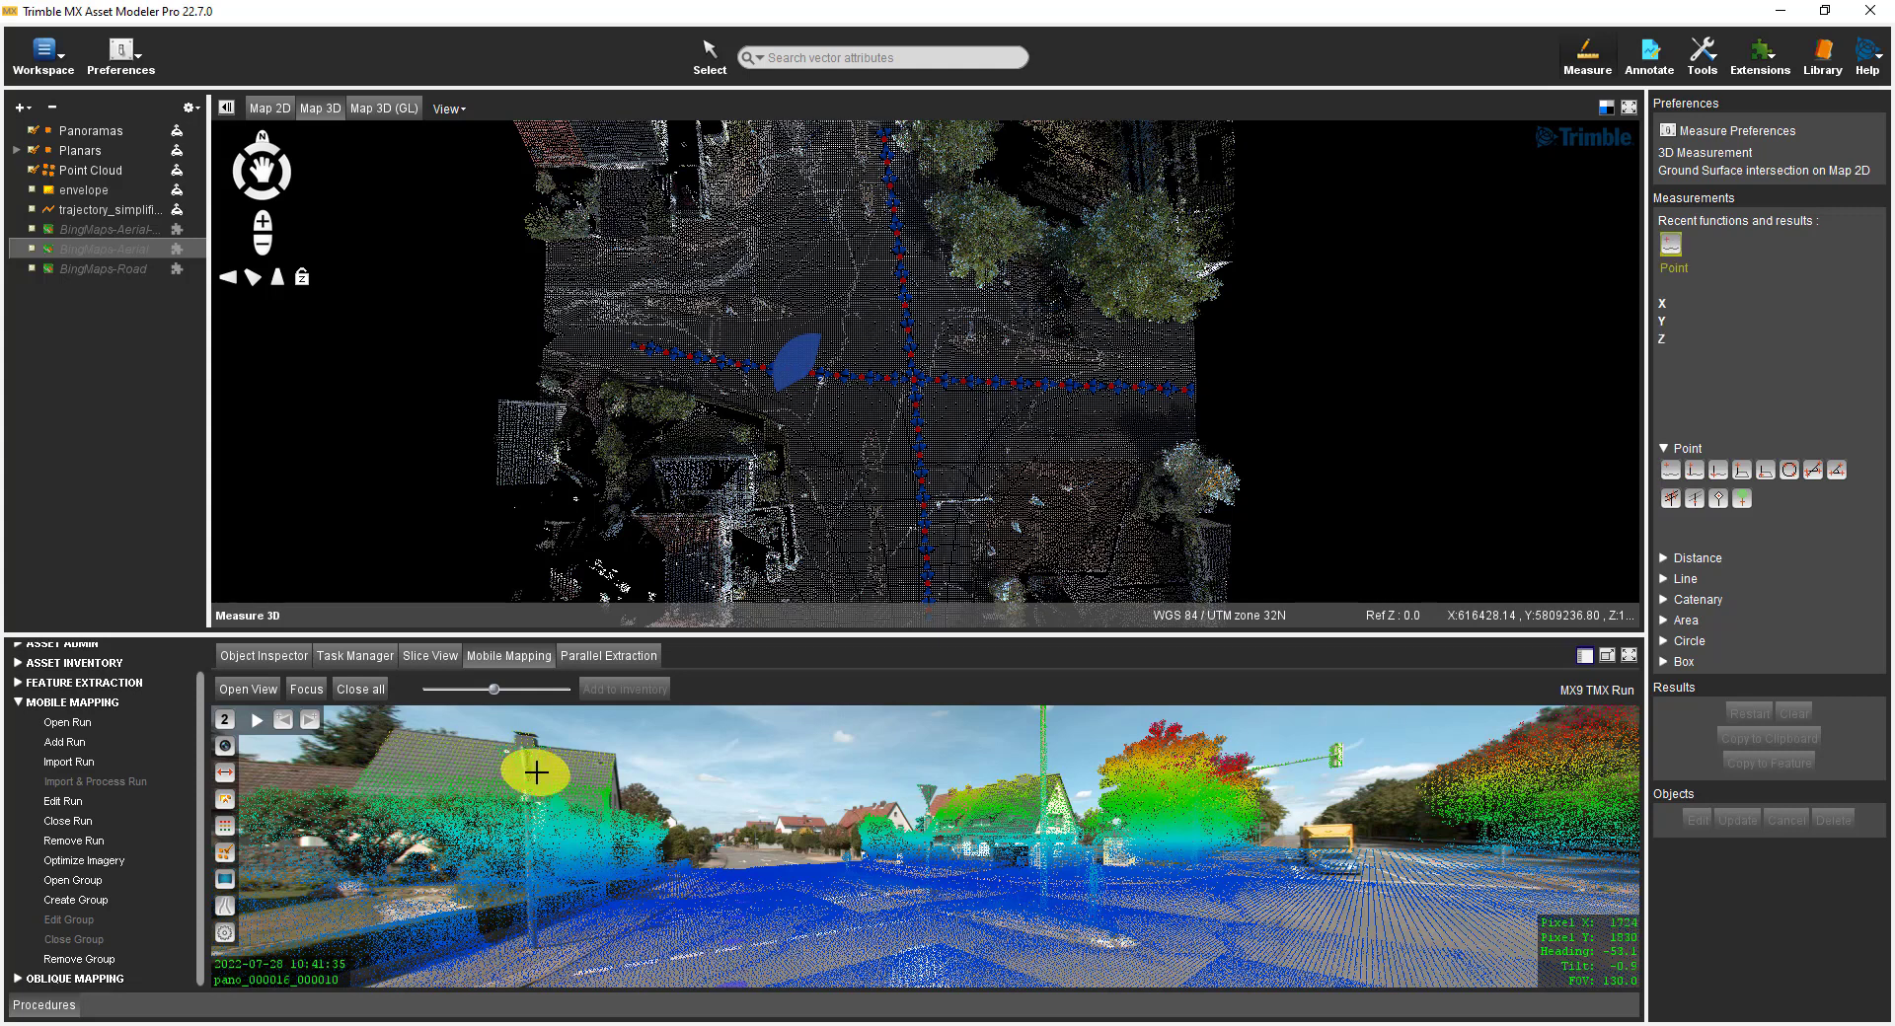
{"action": "left_click", "coordinate": [225, 853]}
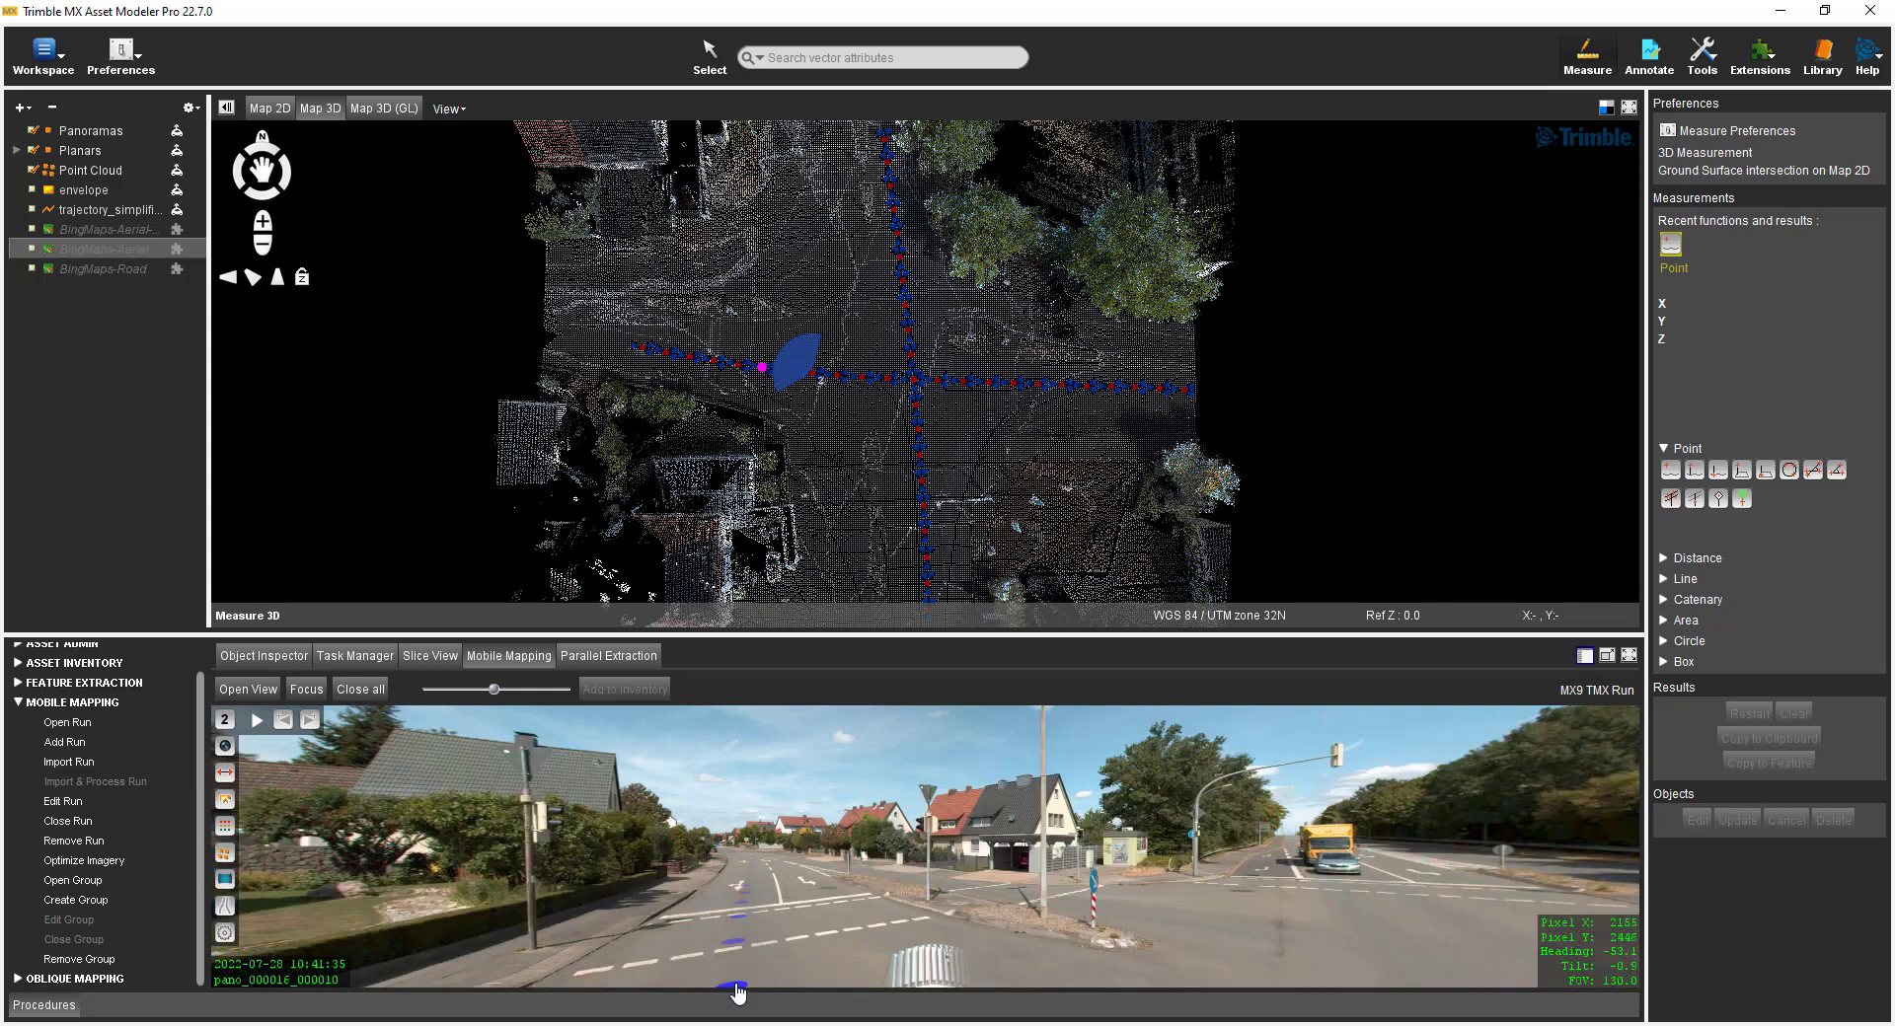
{"action": "scroll", "coordinate": [735, 987], "scroll_direction": "down", "scroll_amount": 2}
{"action": "left_click_drag", "start_coordinate": [1165, 970], "coordinate": [1264, 953]}
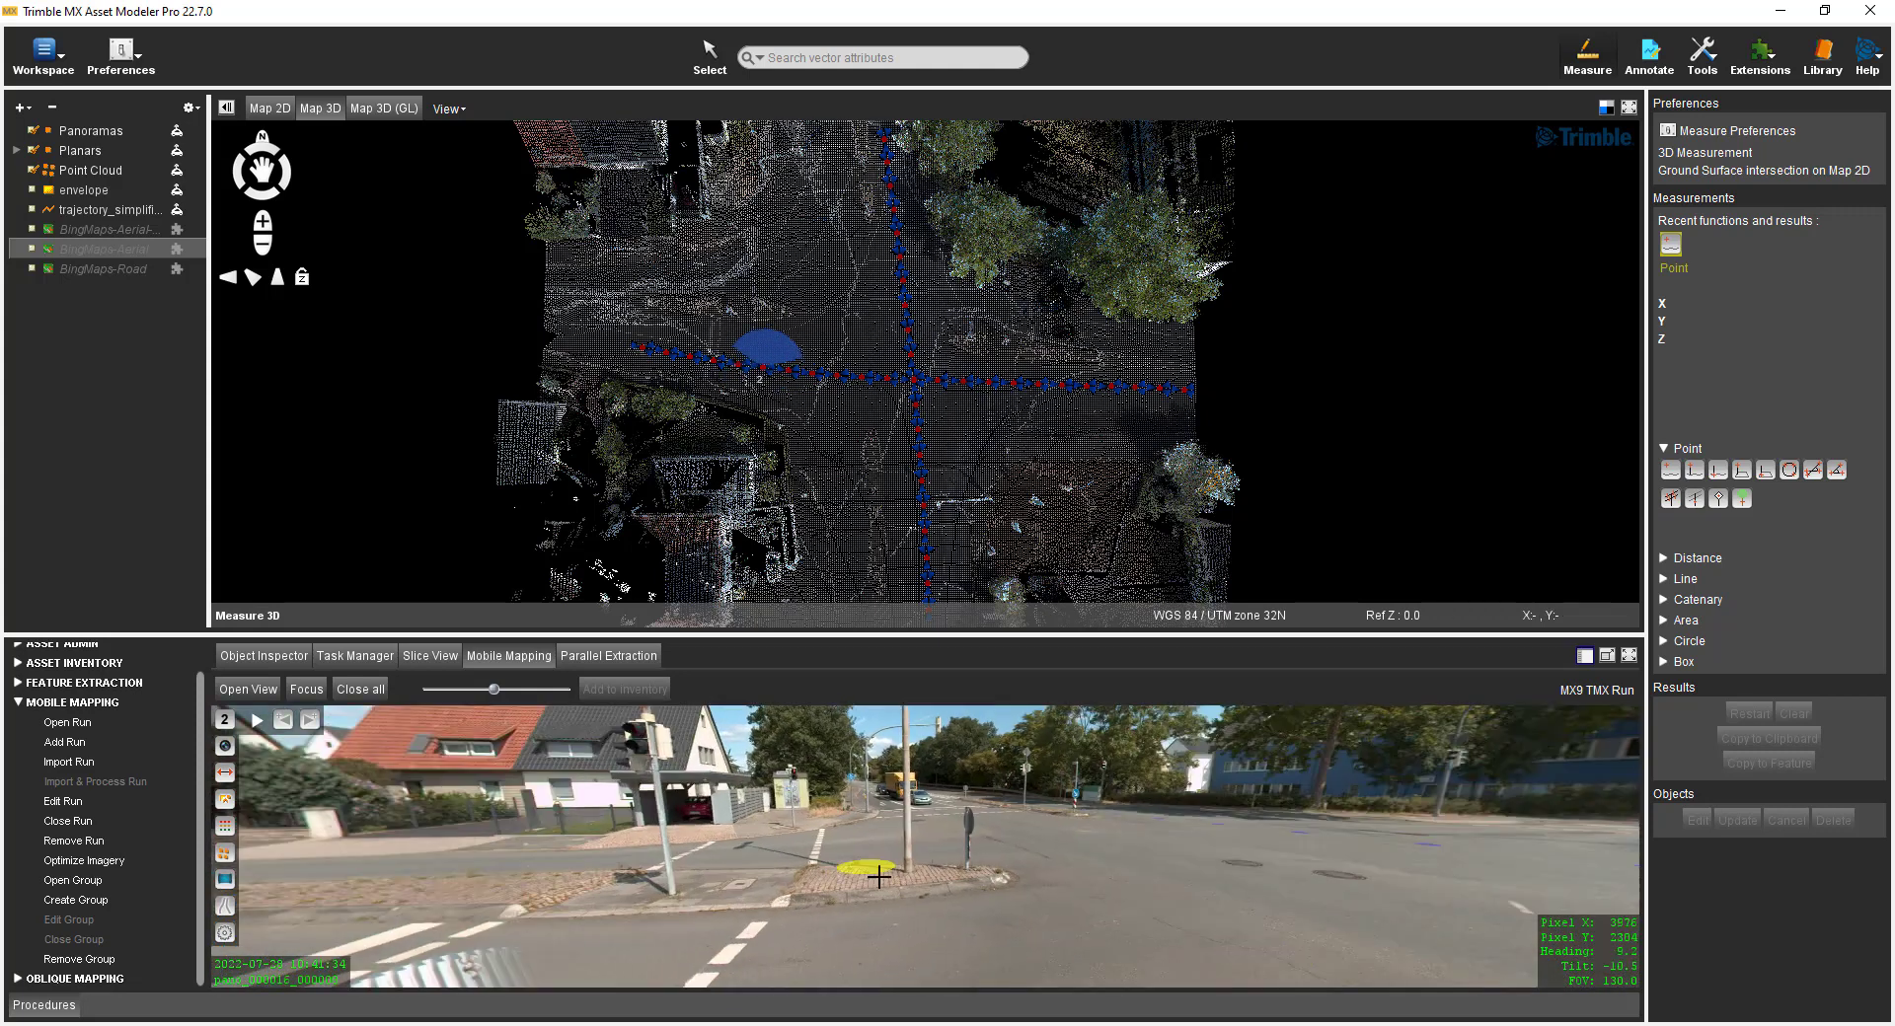
{"action": "scroll", "coordinate": [928, 872], "scroll_direction": "up", "scroll_amount": 3}
{"action": "scroll", "coordinate": [928, 873], "scroll_direction": "up", "scroll_amount": 4}
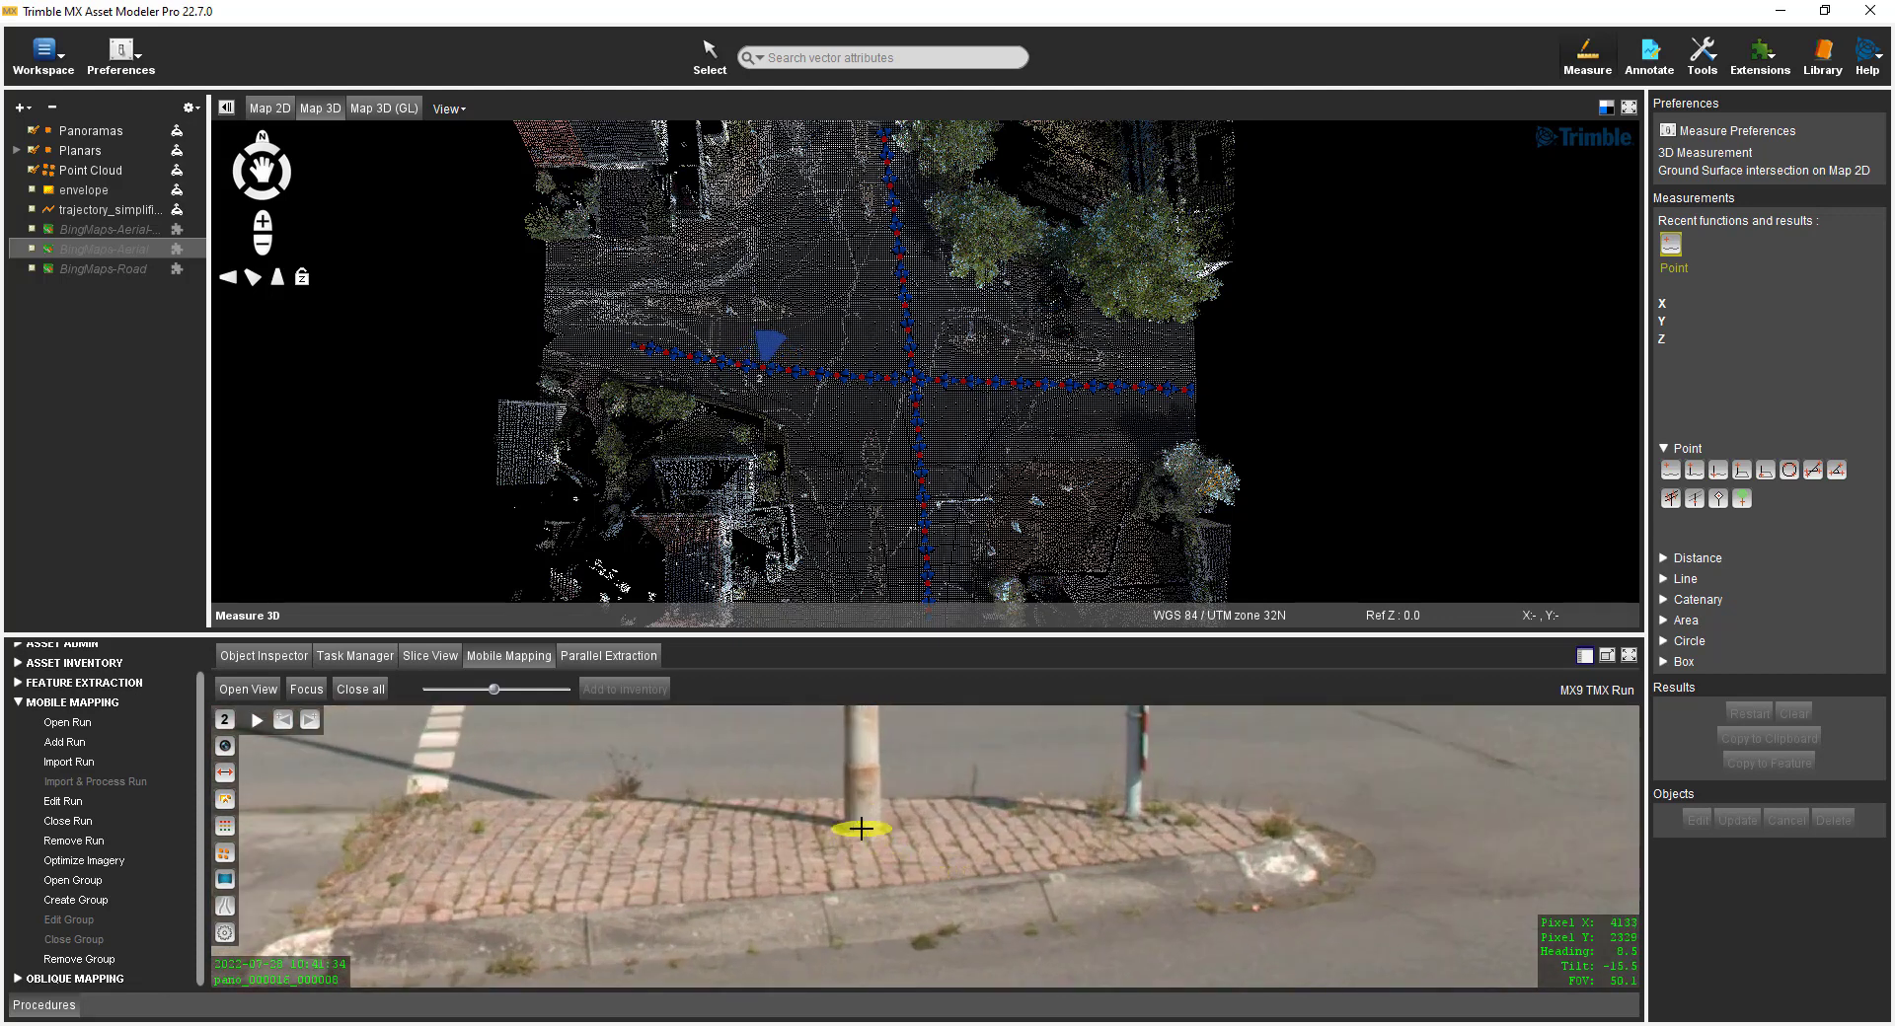
{"action": "left_click", "coordinate": [861, 829]}
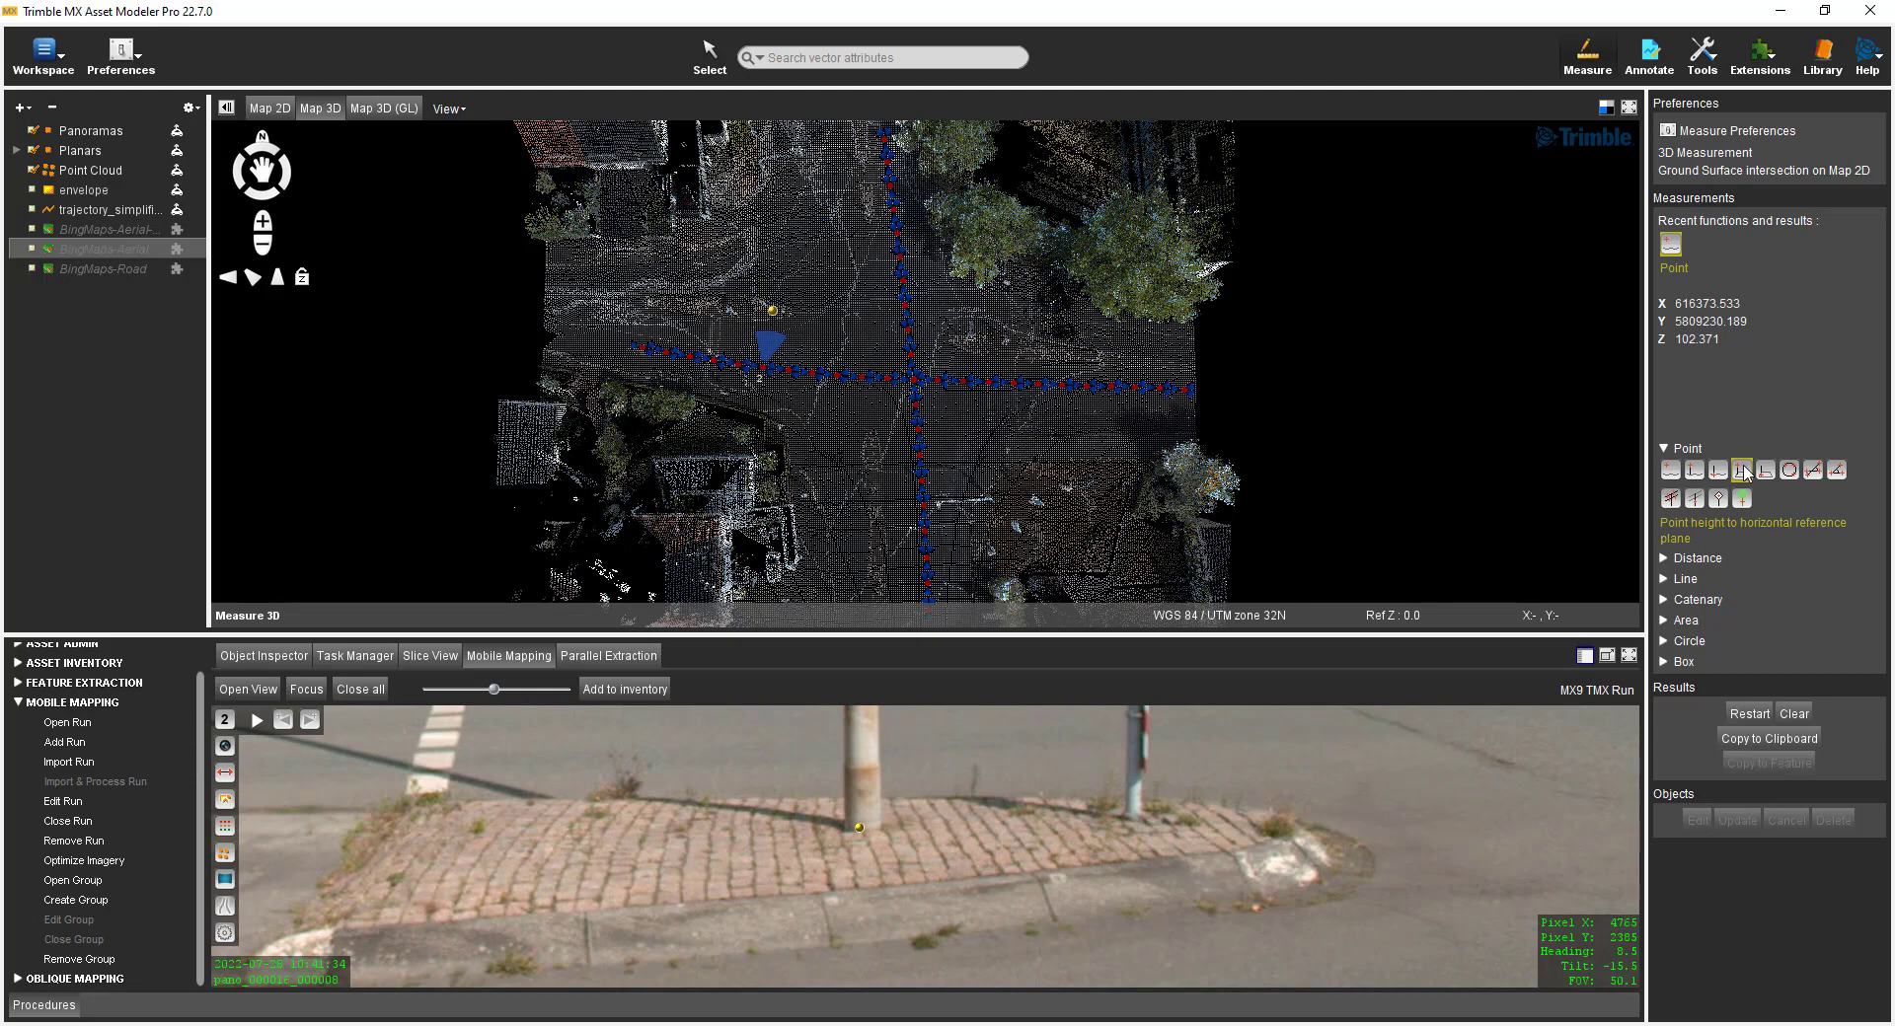
Step: Measure the overhanging traffic light's height above the road with Point height to horizontal reference plane
{"action": "scroll", "coordinate": [944, 836], "scroll_direction": "down", "scroll_amount": 5}
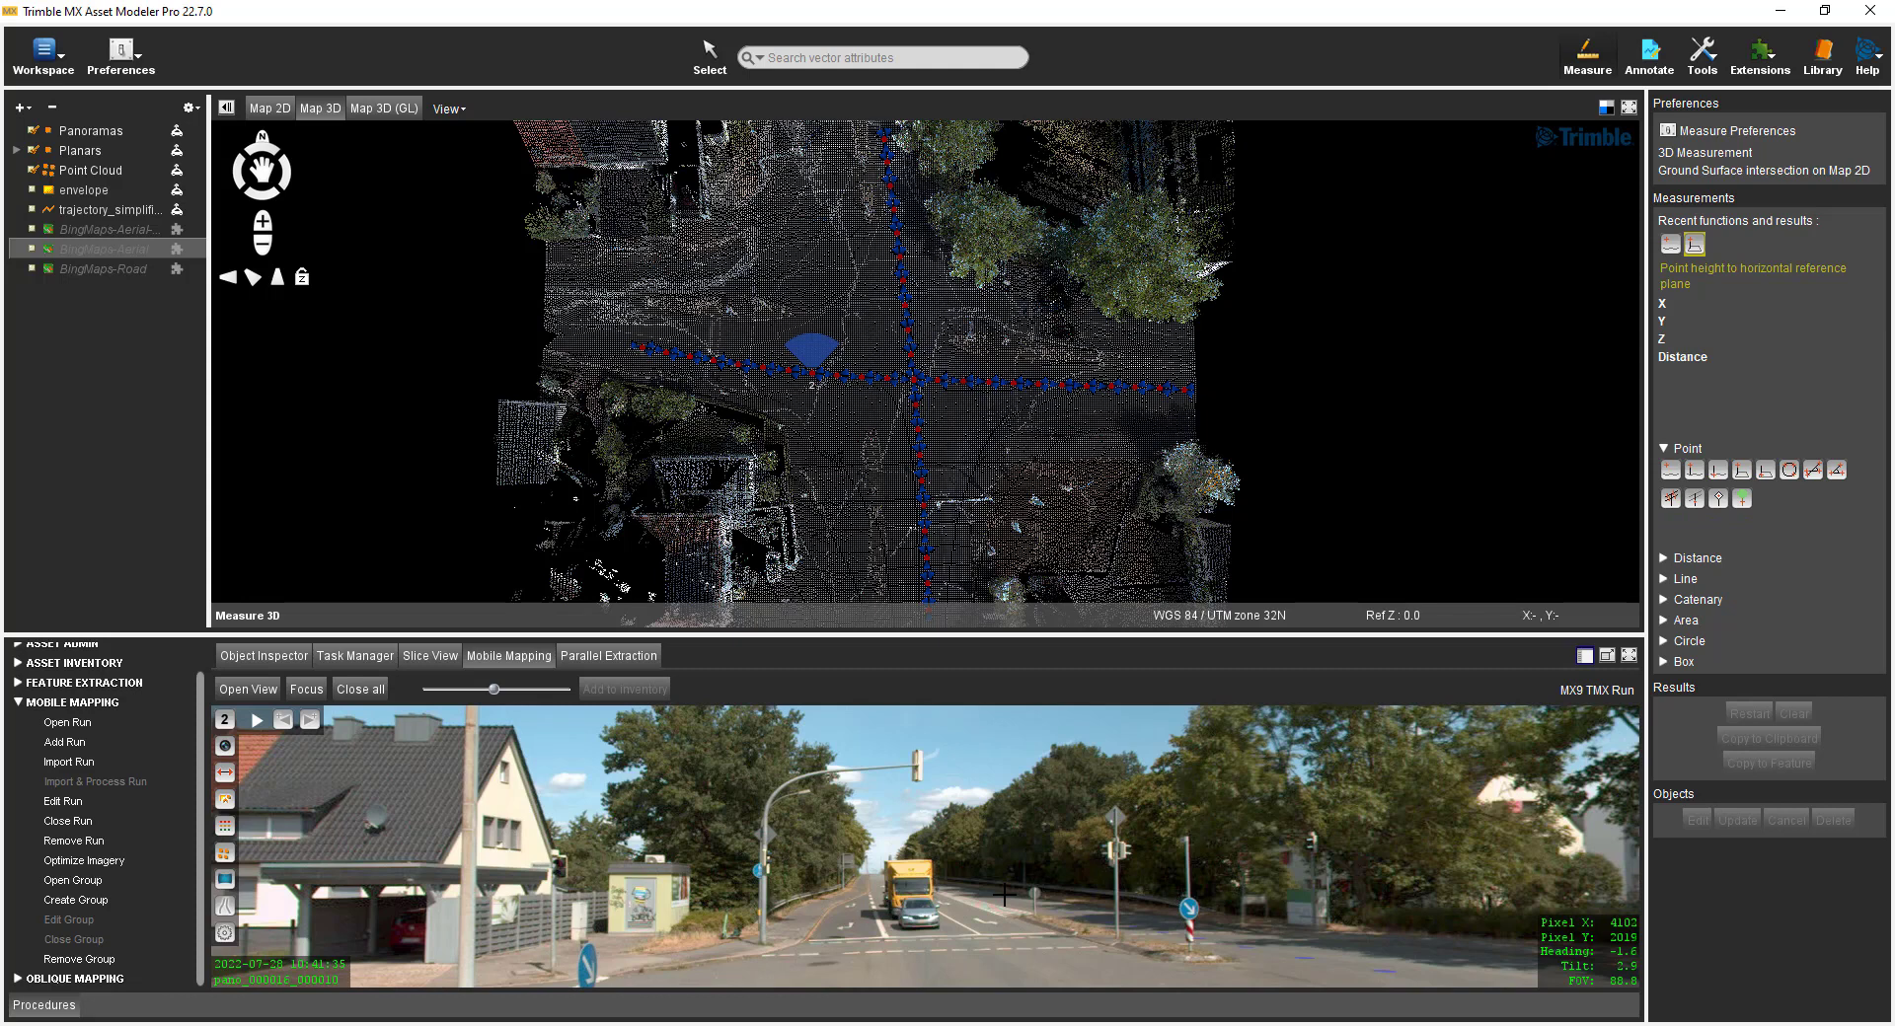
{"action": "left_click", "coordinate": [925, 945]}
{"action": "left_click", "coordinate": [918, 780]}
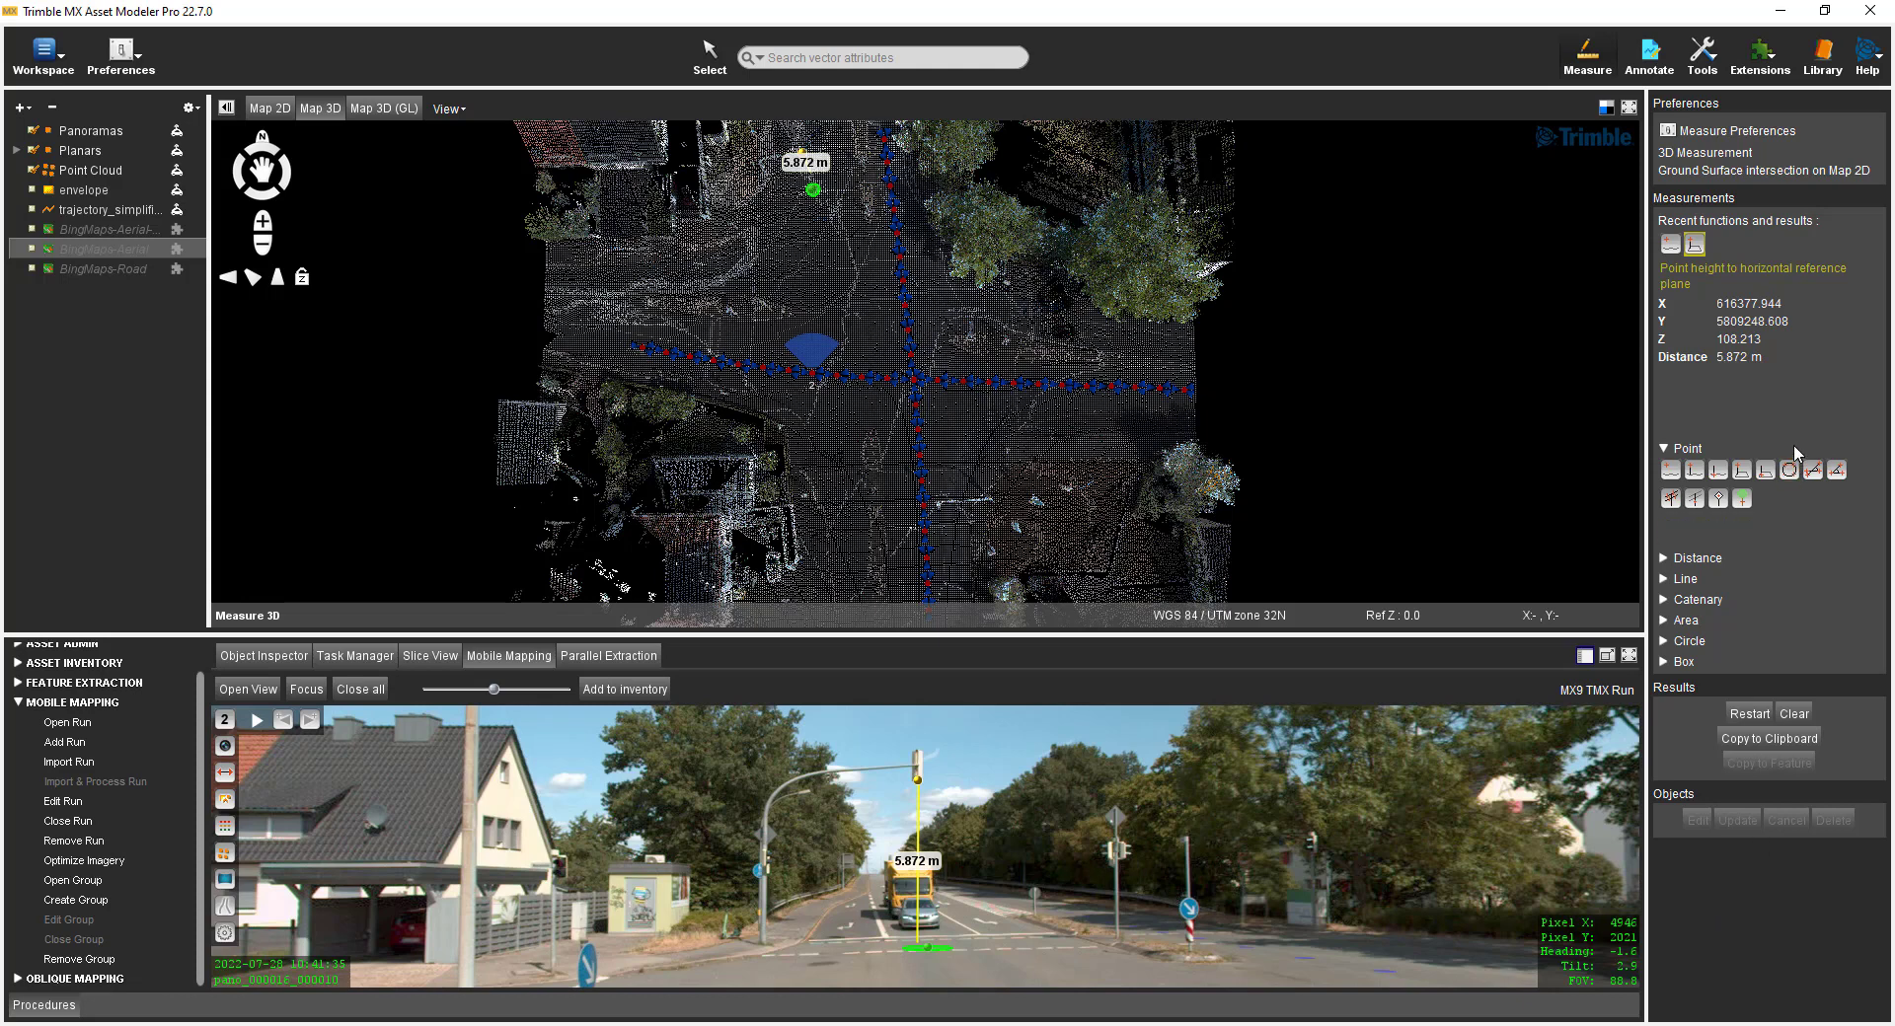
Step: Measure the drop from the overhanging traffic light to the road with Point drop to horizontal reference plane
{"action": "left_click", "coordinate": [1767, 471]}
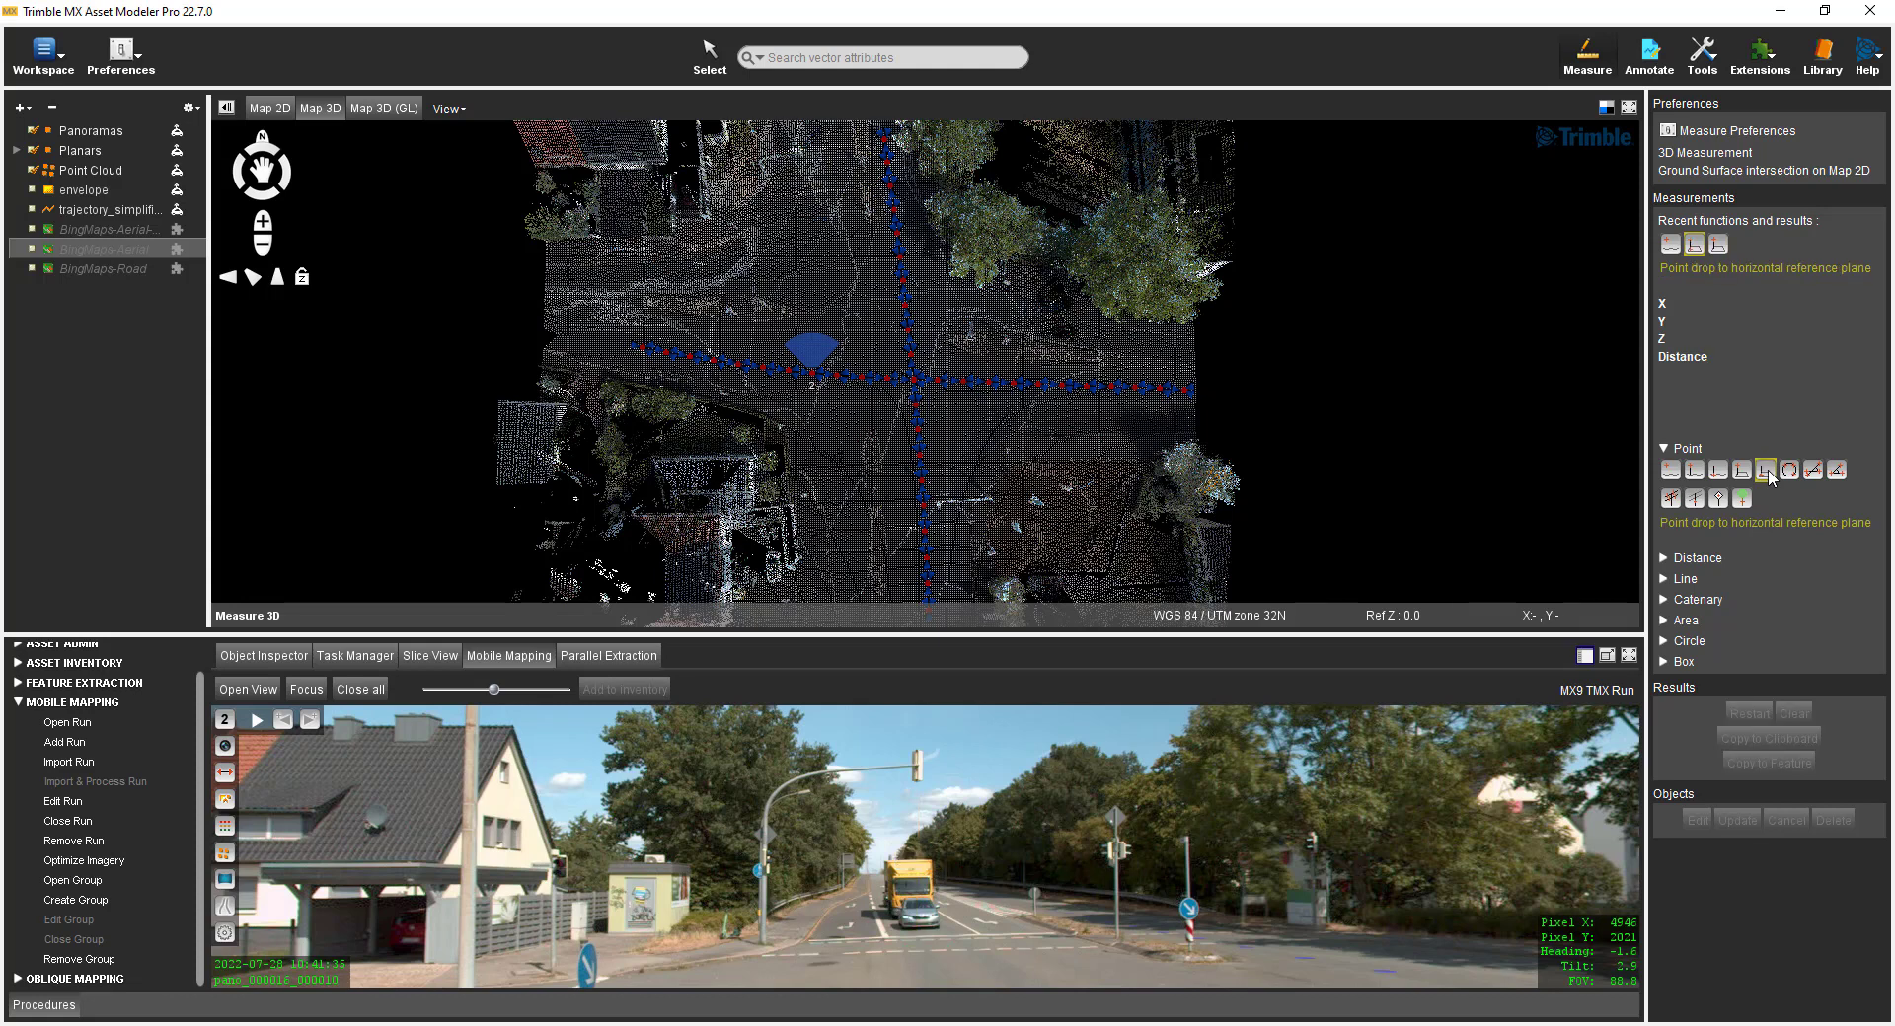
{"action": "left_click", "coordinate": [920, 945]}
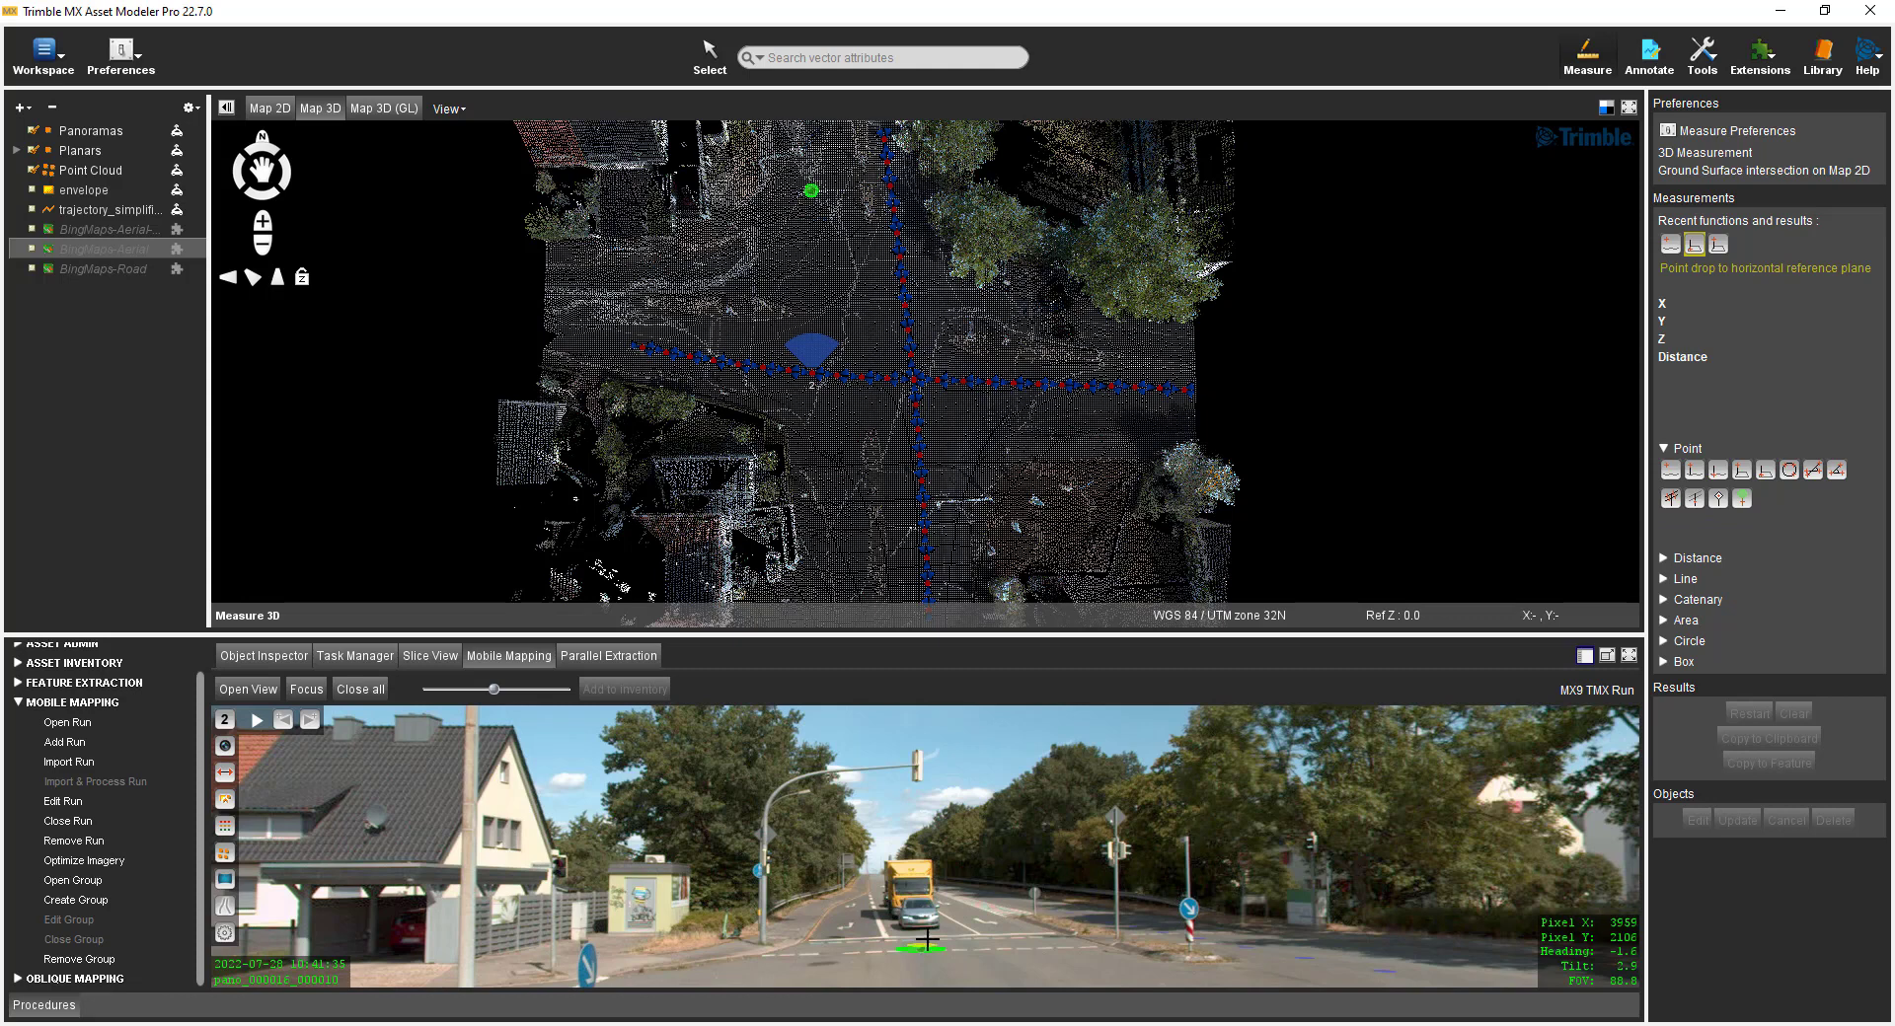
{"action": "left_click", "coordinate": [916, 779]}
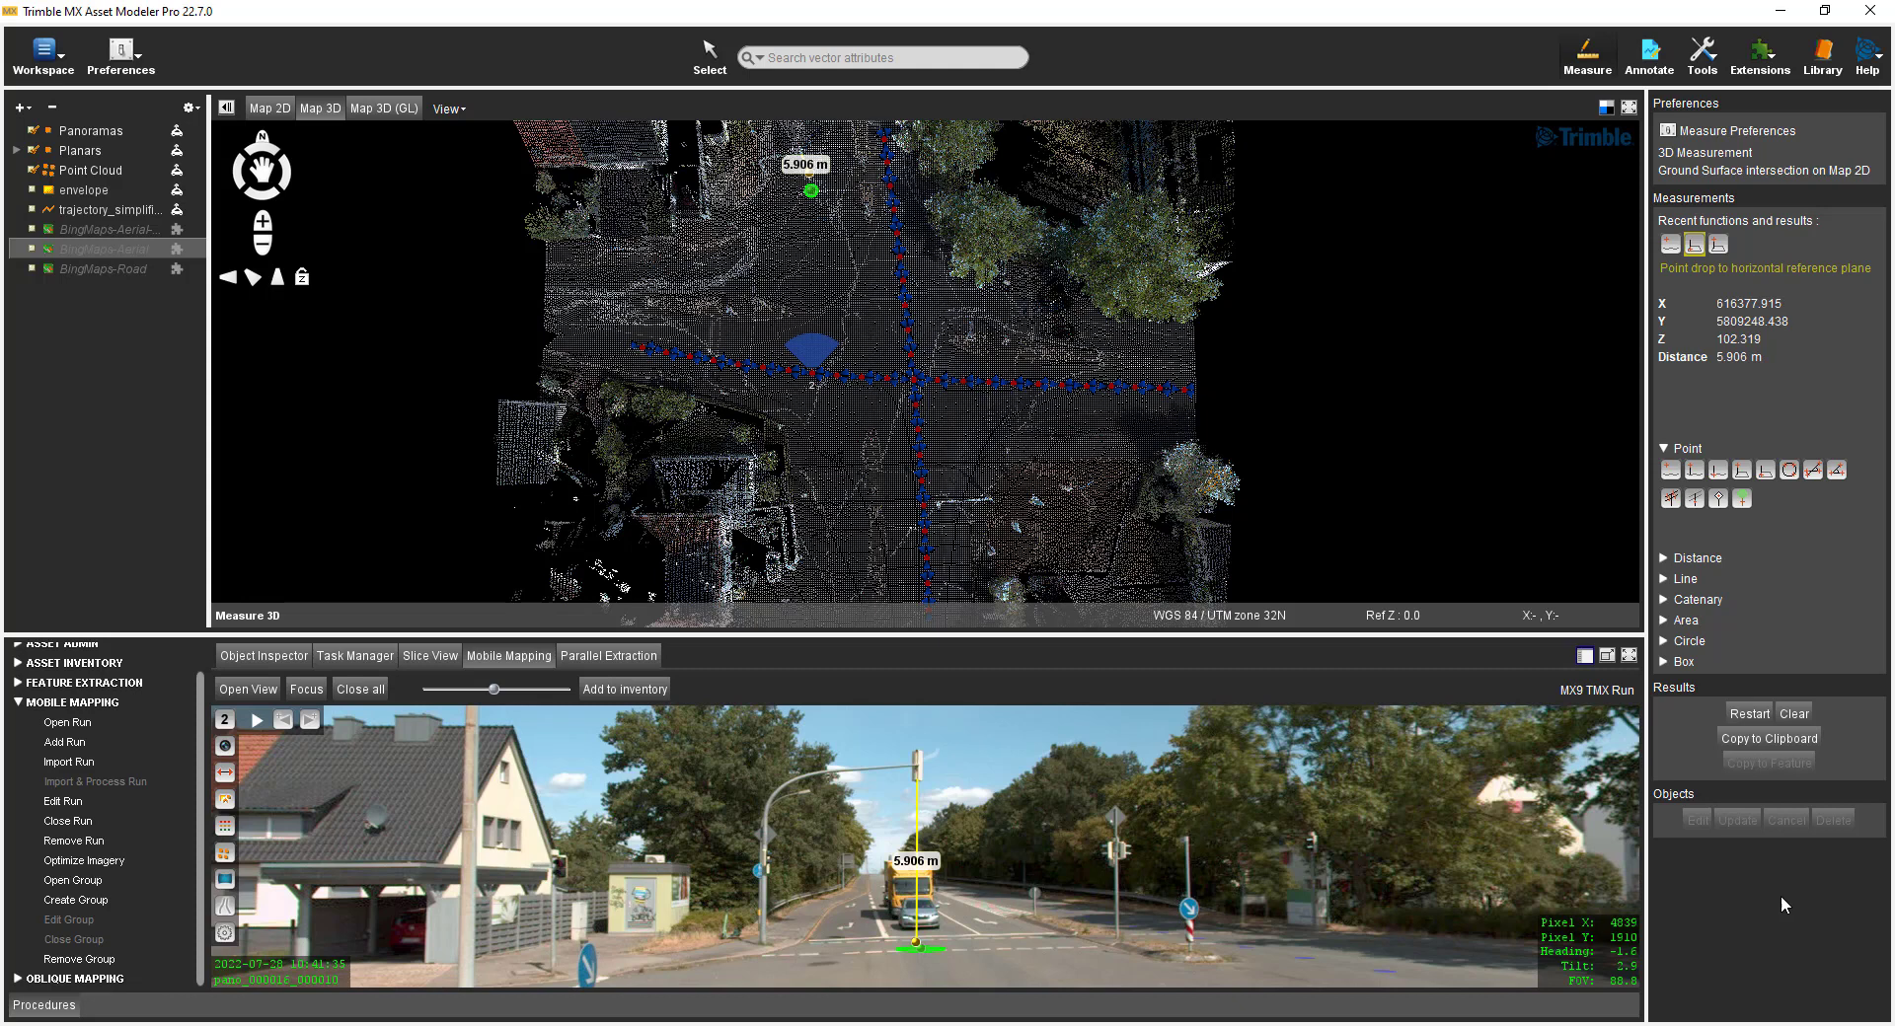
Step: Measure a five-point free line that follows the dashed road marking and bends back across the asphalt
{"action": "left_click", "coordinate": [1665, 580]}
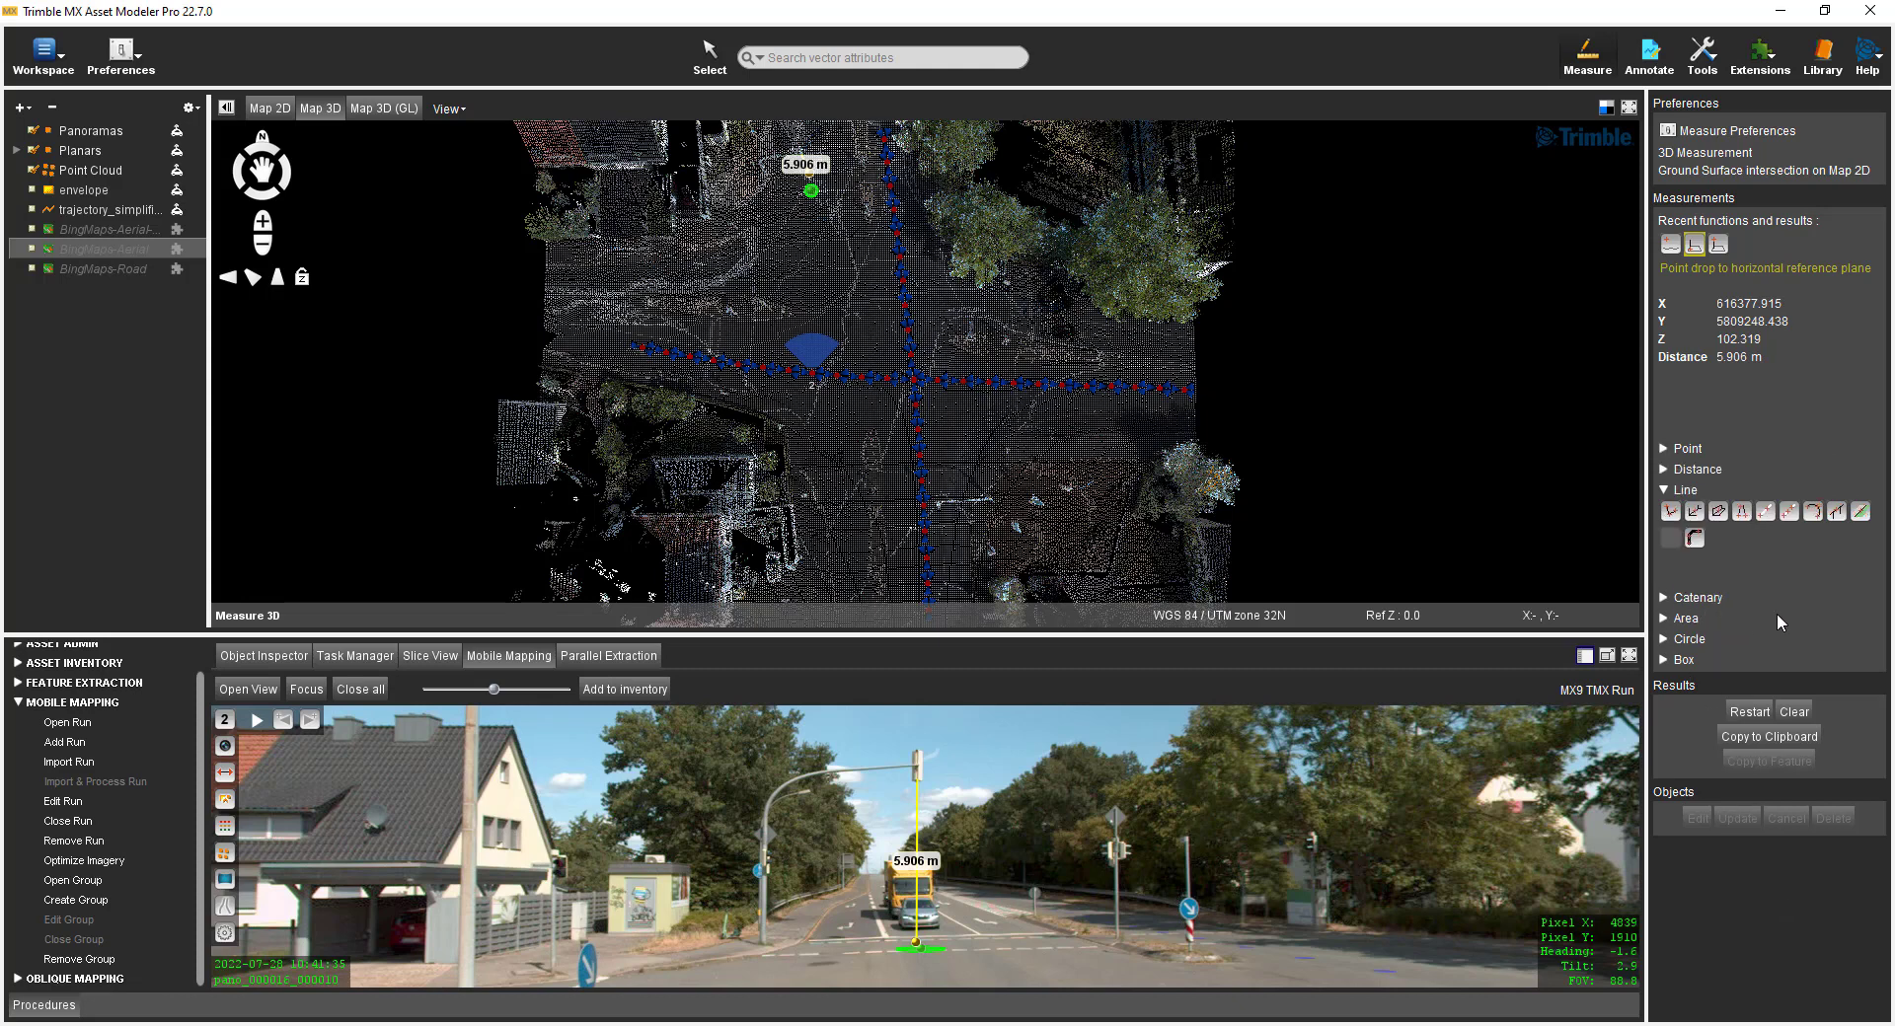
{"action": "left_click", "coordinate": [1670, 511]}
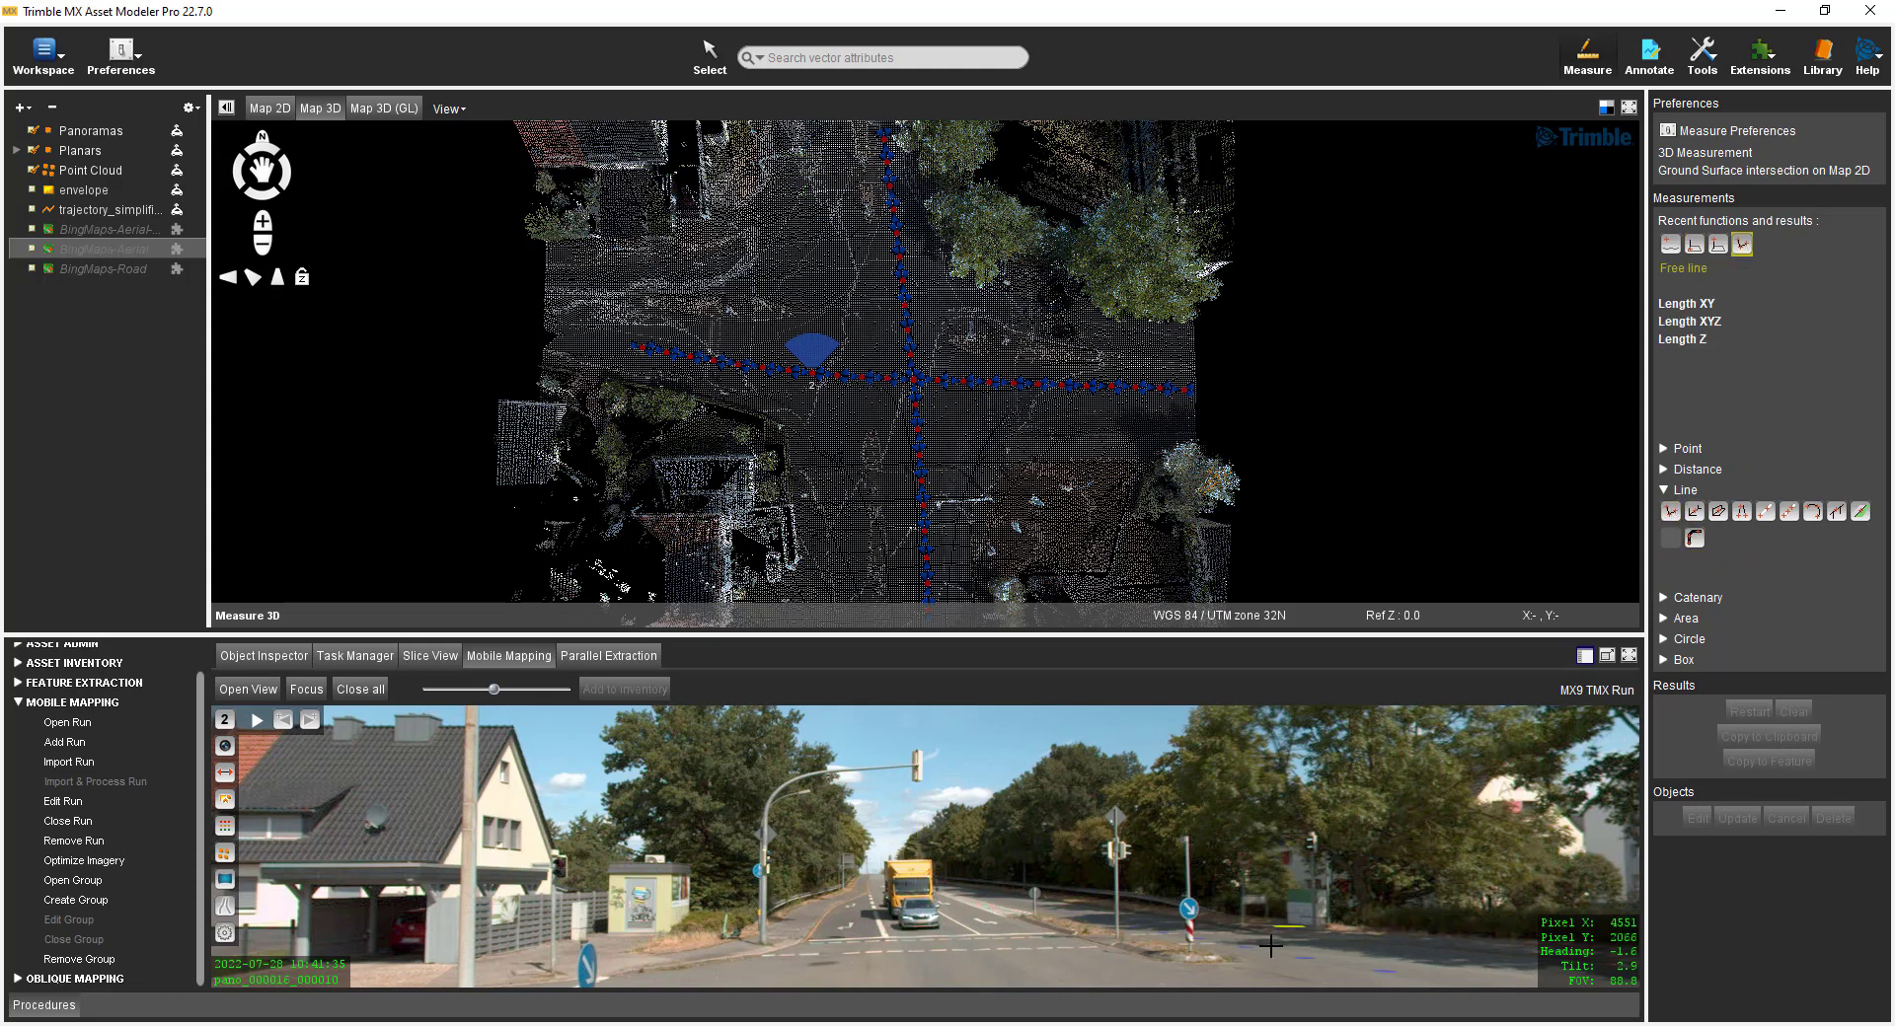
{"action": "left_click_drag", "start_coordinate": [642, 947], "coordinate": [730, 848]}
{"action": "left_click", "coordinate": [718, 835]}
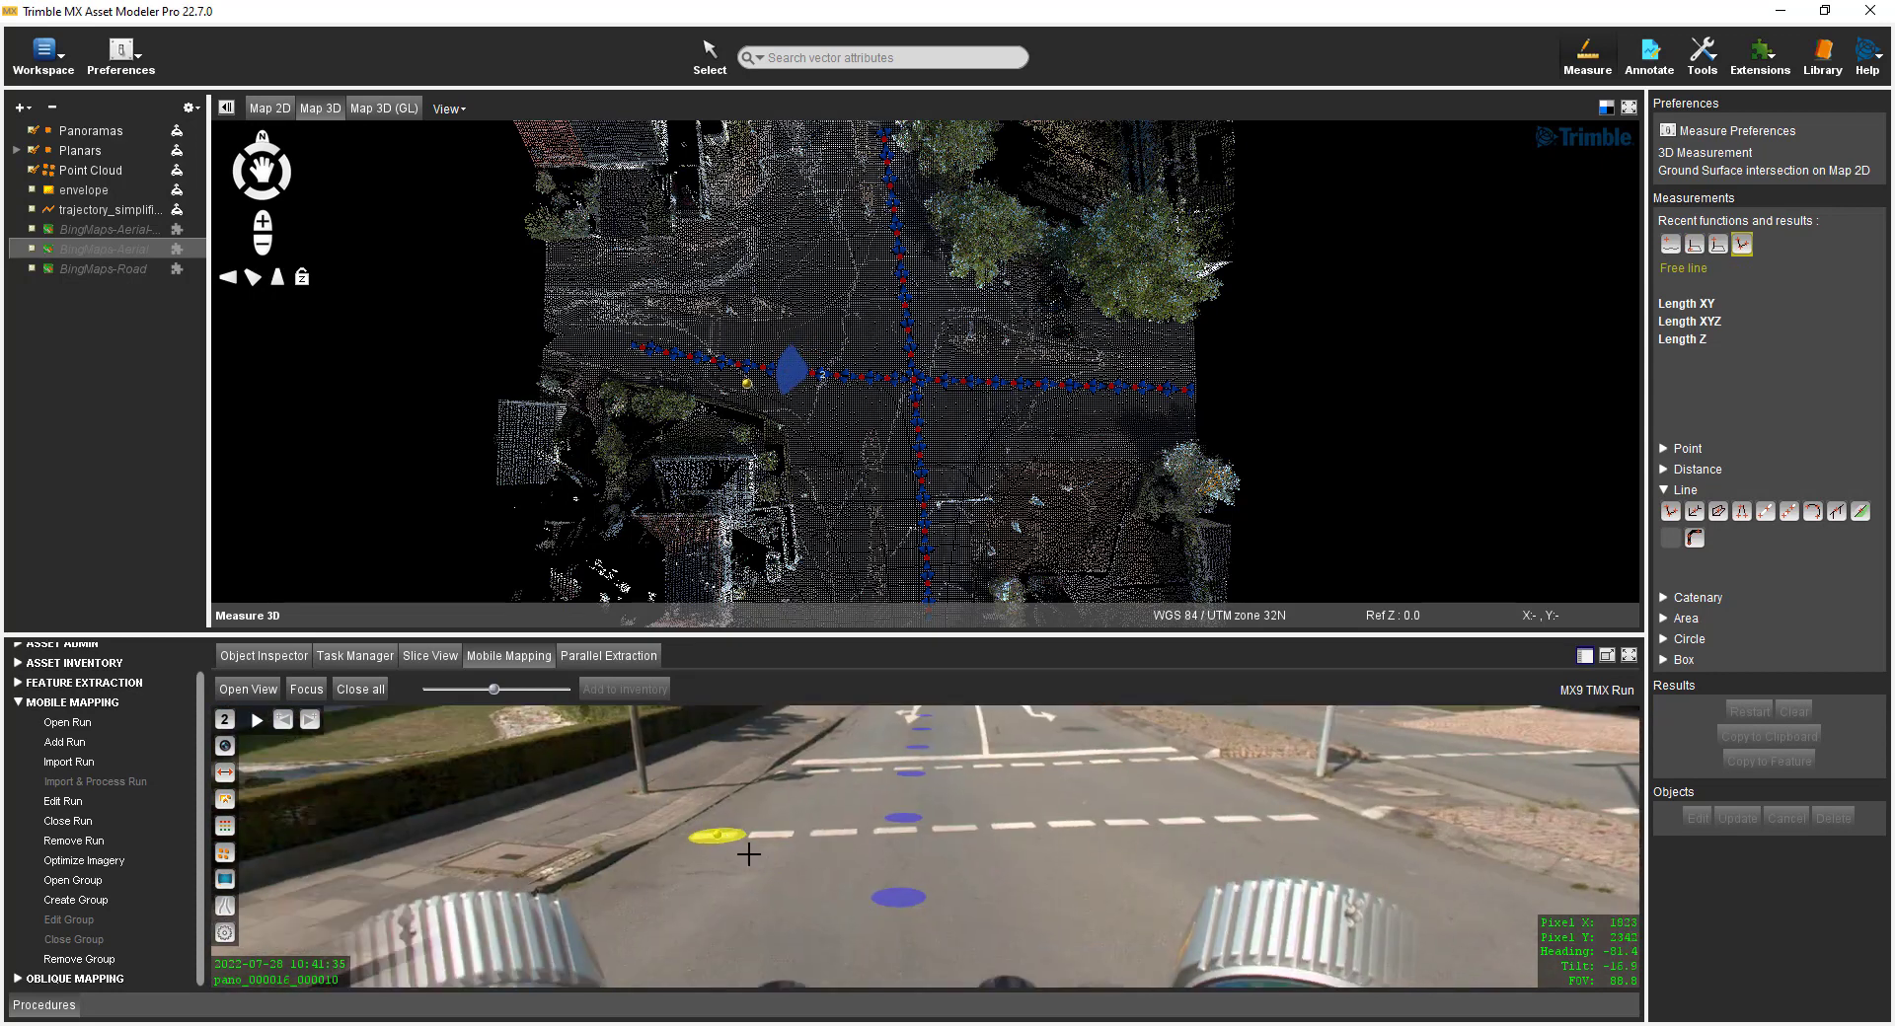
{"action": "left_click", "coordinate": [901, 831]}
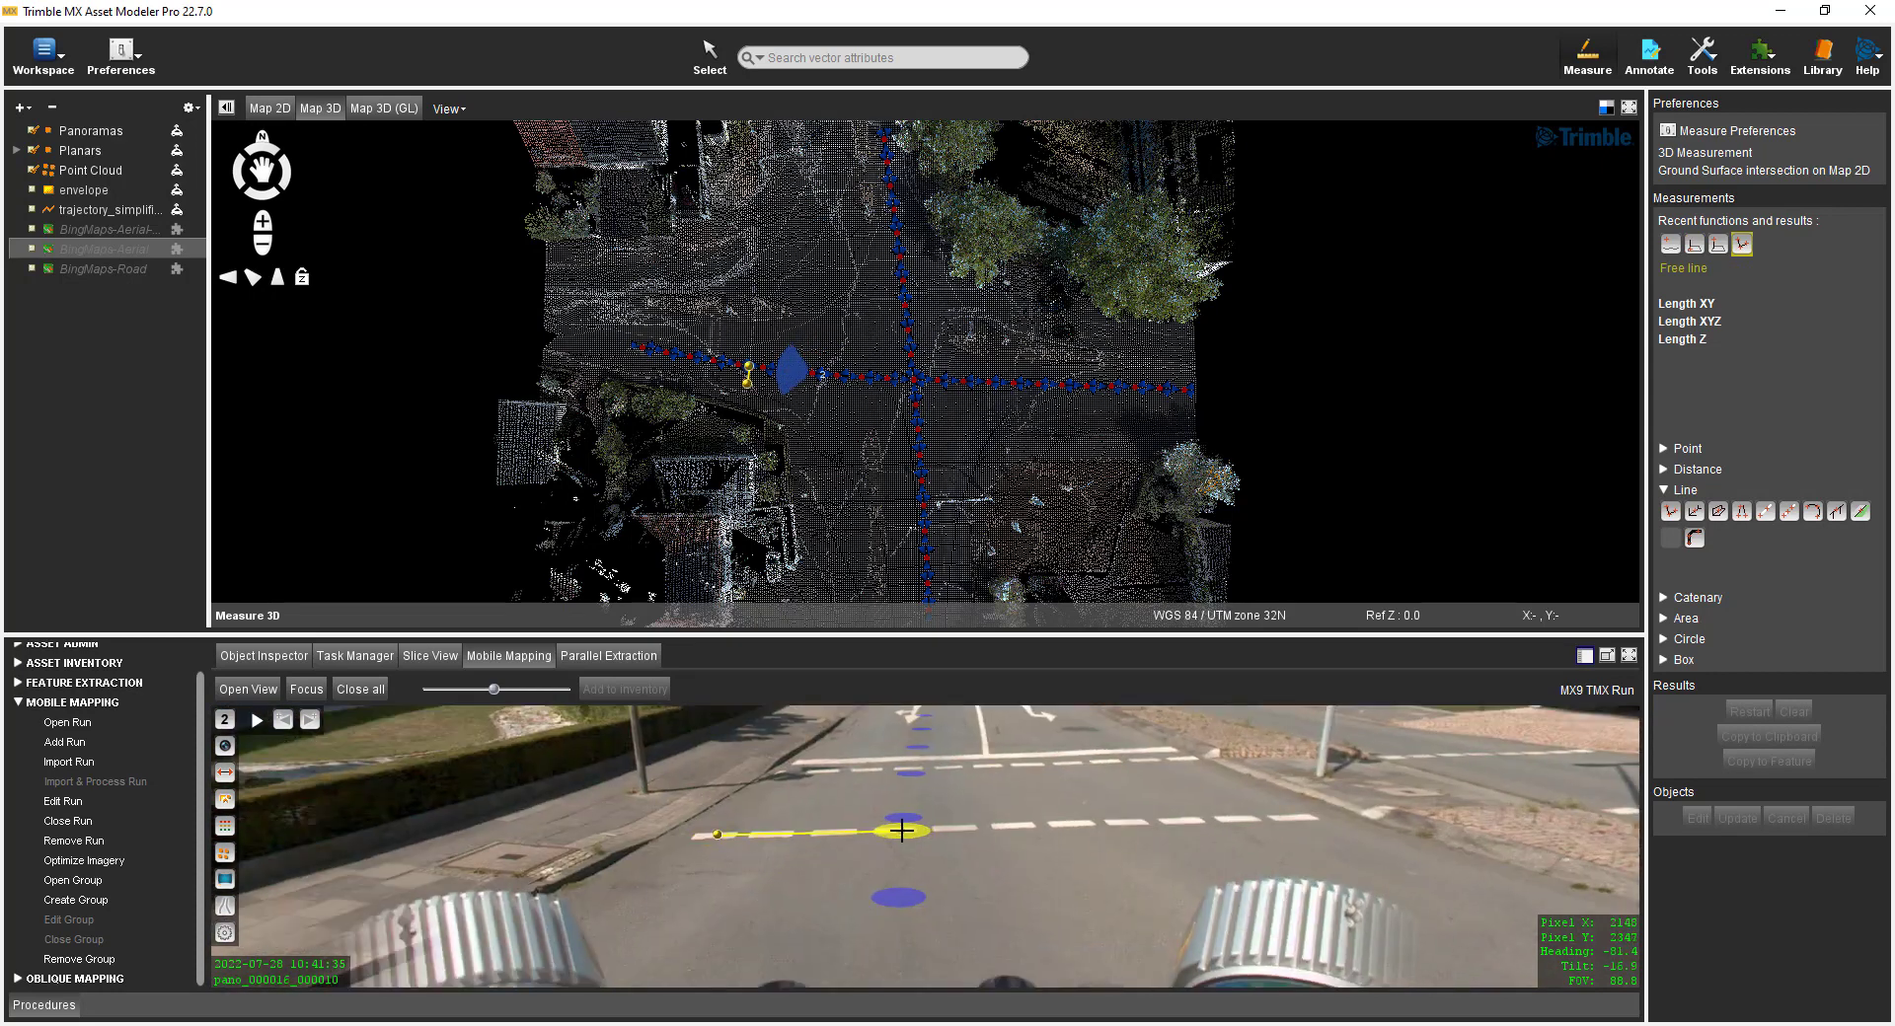
{"action": "left_click", "coordinate": [1069, 820]}
{"action": "left_click", "coordinate": [1382, 854]}
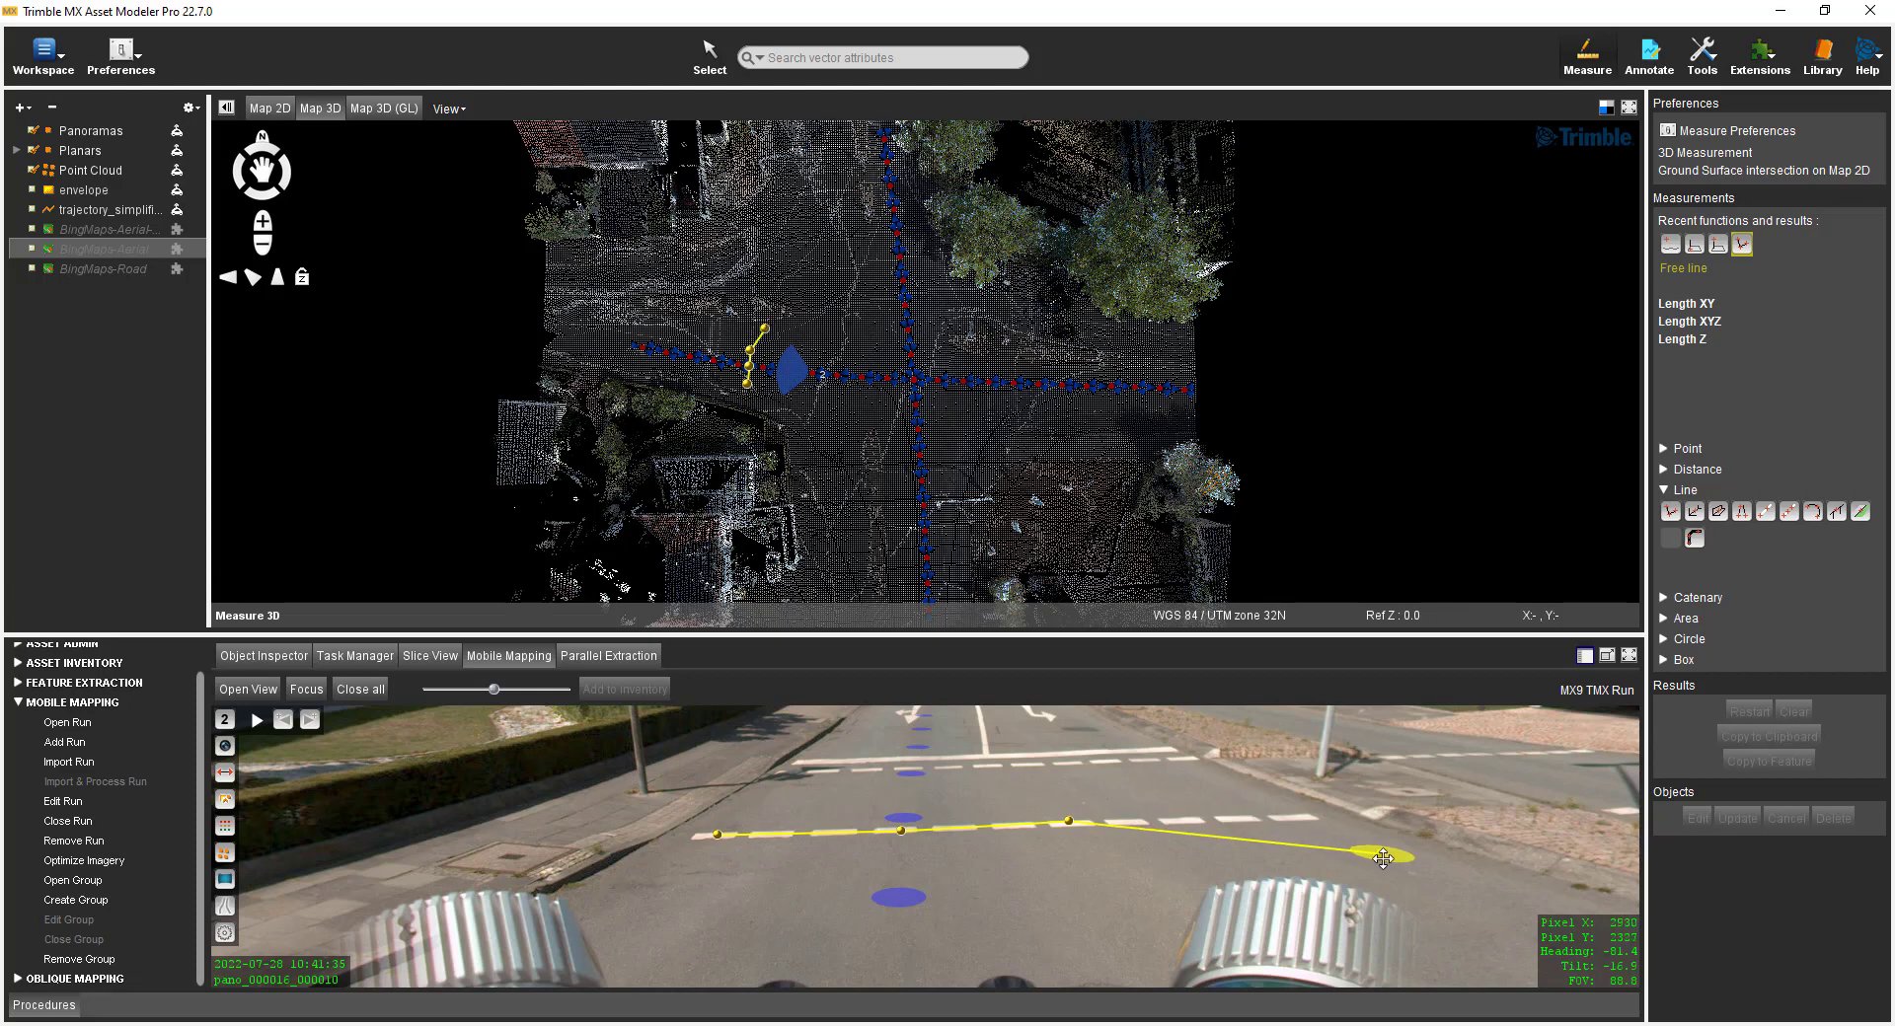
{"action": "double_click", "coordinate": [1472, 906]}
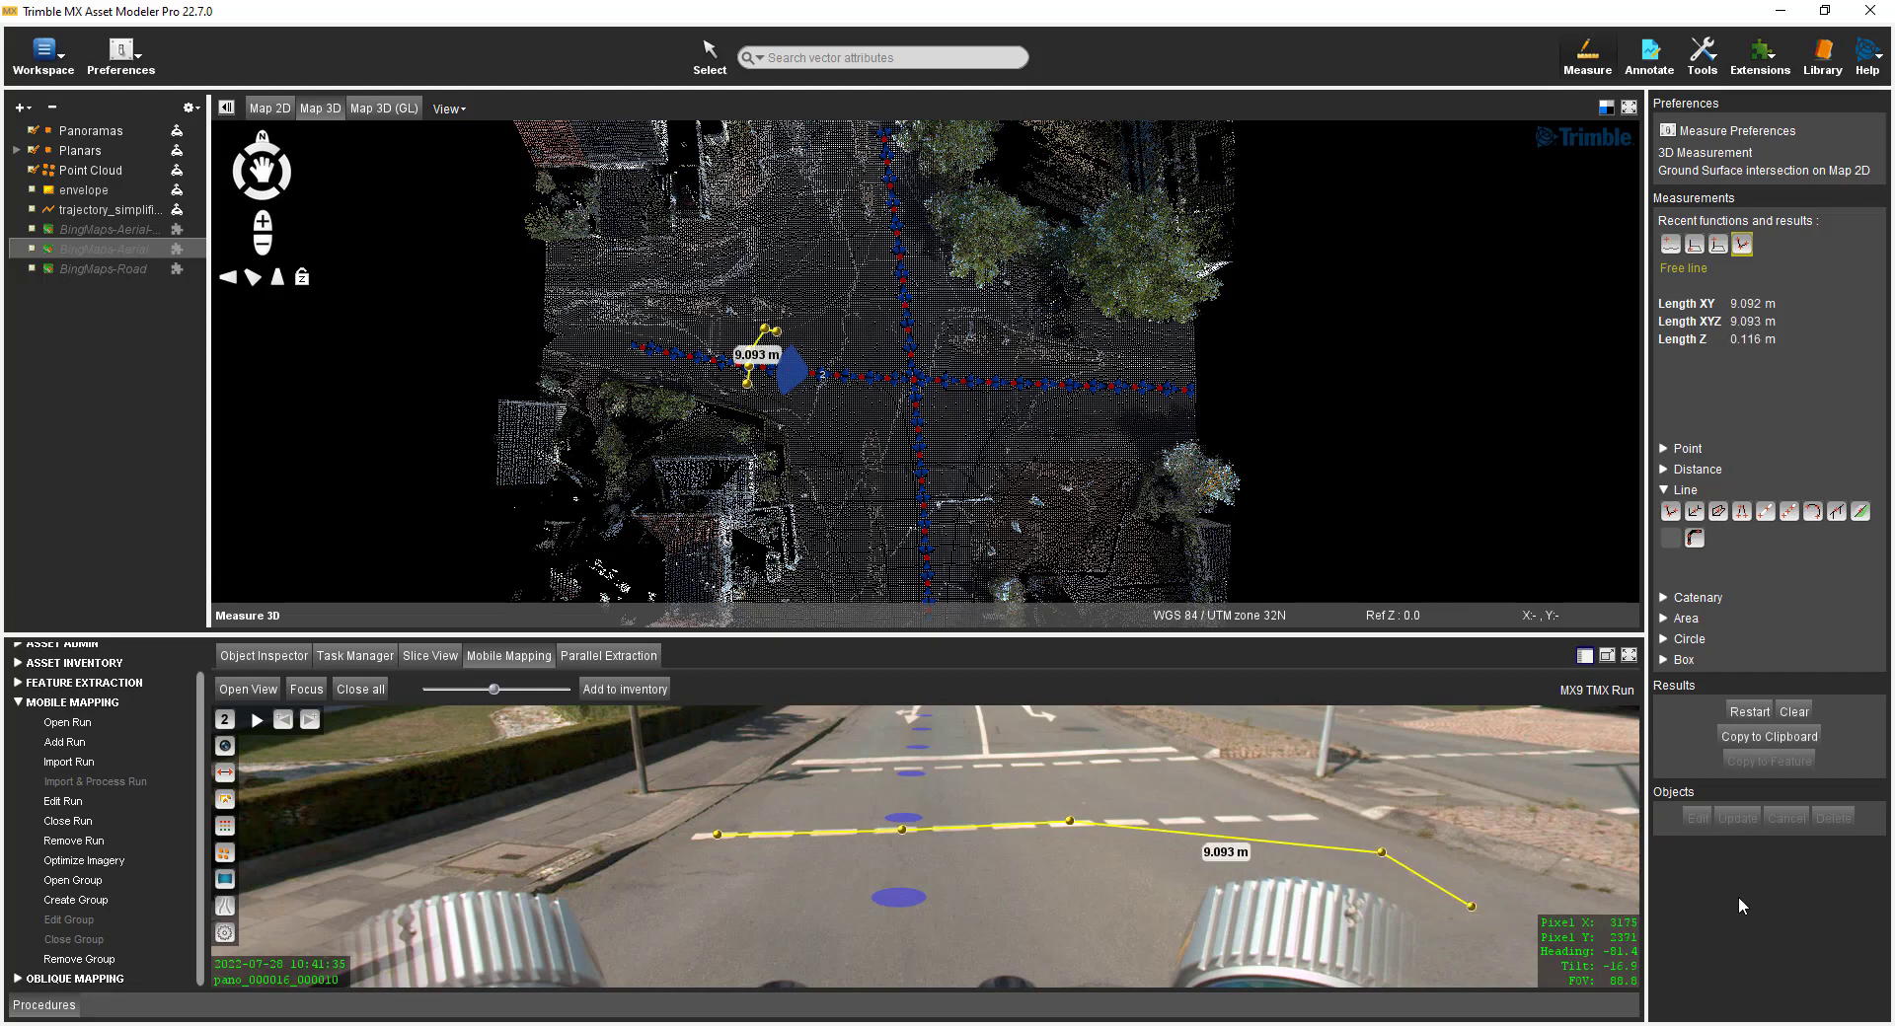
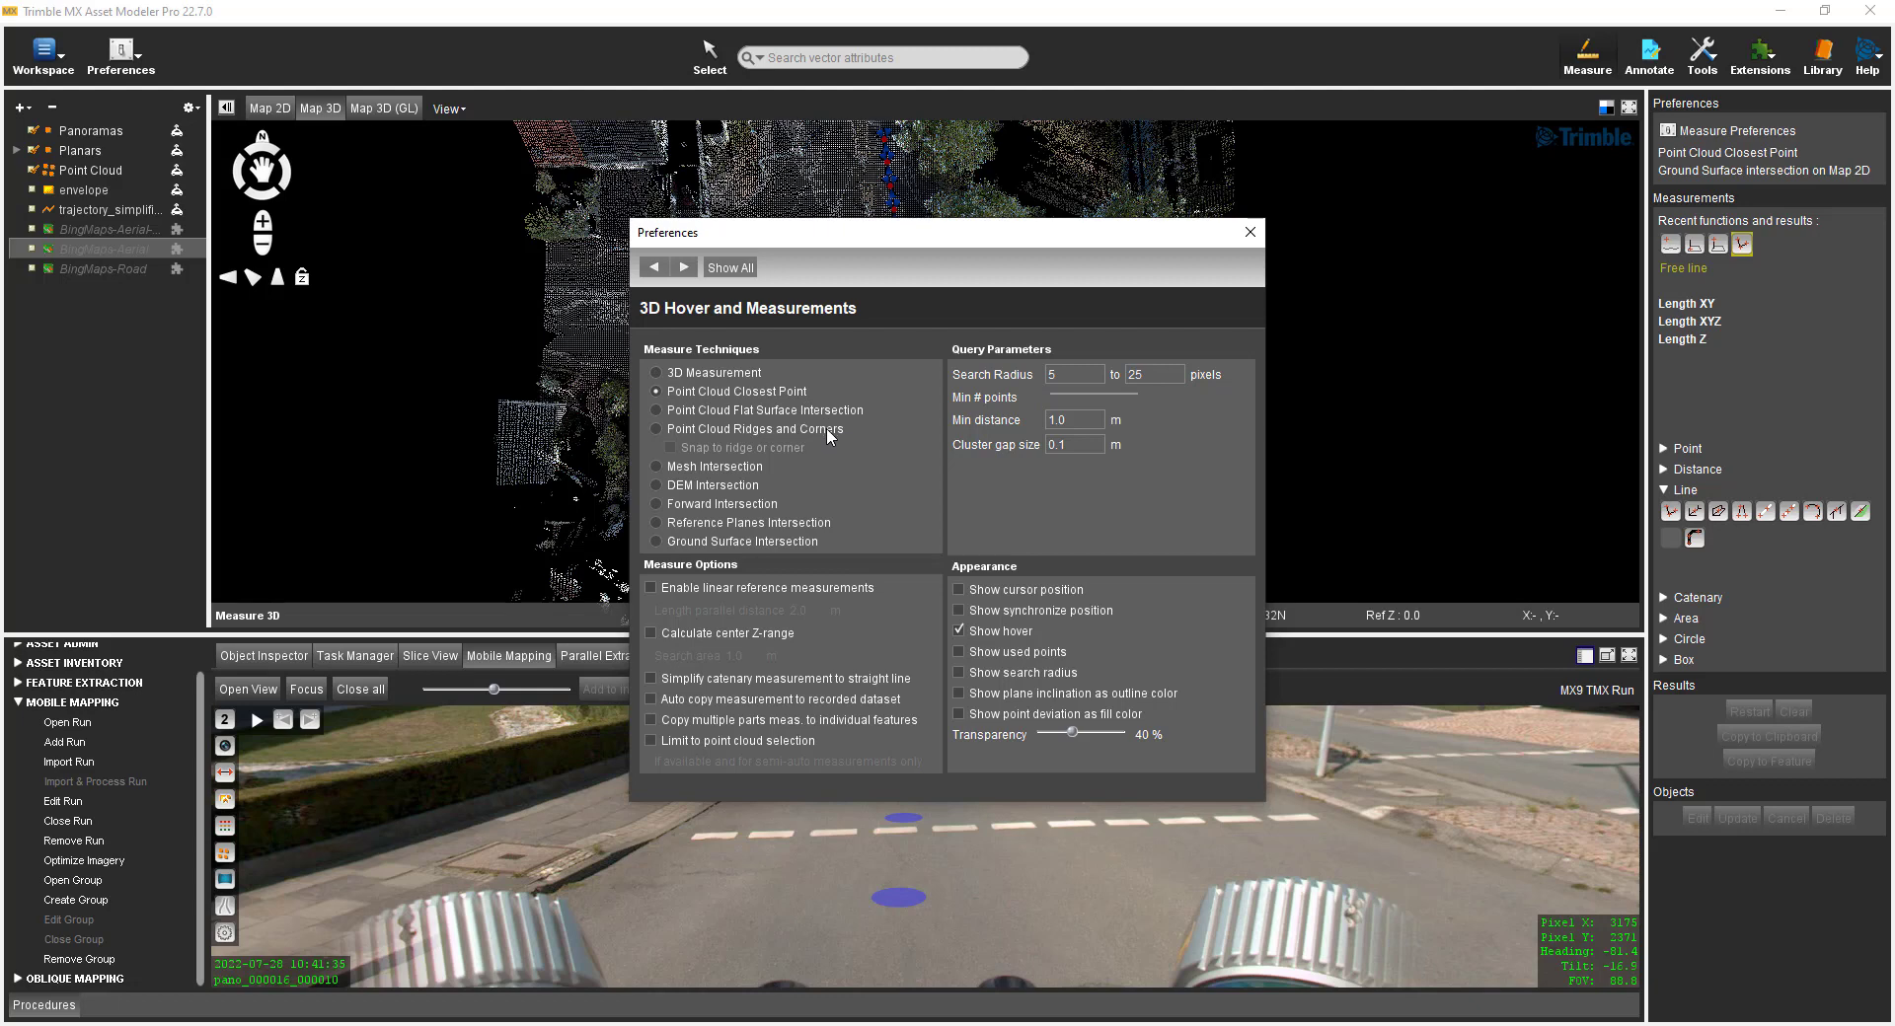
Step: Set the measure technique to Point Cloud Ridges and Corners with a search radius of 10 to 25 pixels and minimum 15 points
{"action": "left_click", "coordinate": [826, 428]}
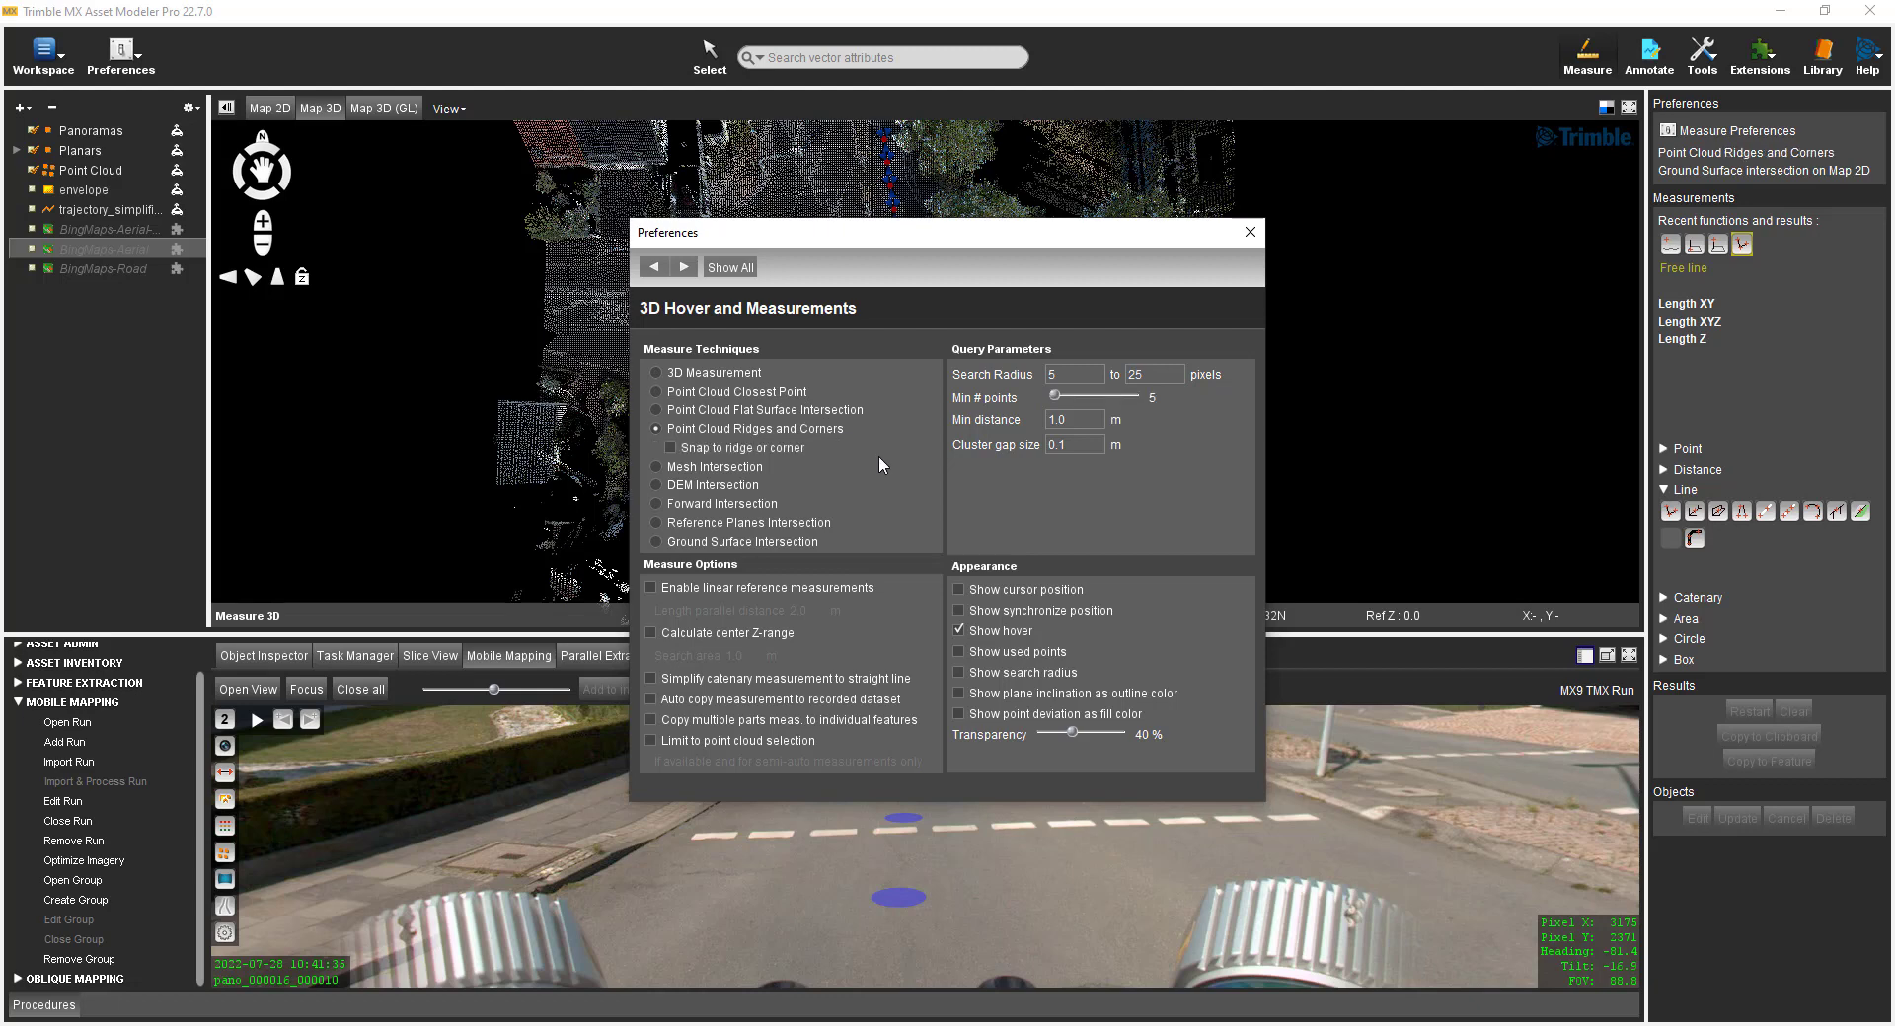
{"action": "double_click", "coordinate": [1048, 374]}
{"action": "type", "text": "10"}
{"action": "left_click_drag", "start_coordinate": [1054, 392], "coordinate": [1065, 402]}
{"action": "left_click", "coordinate": [1249, 232]}
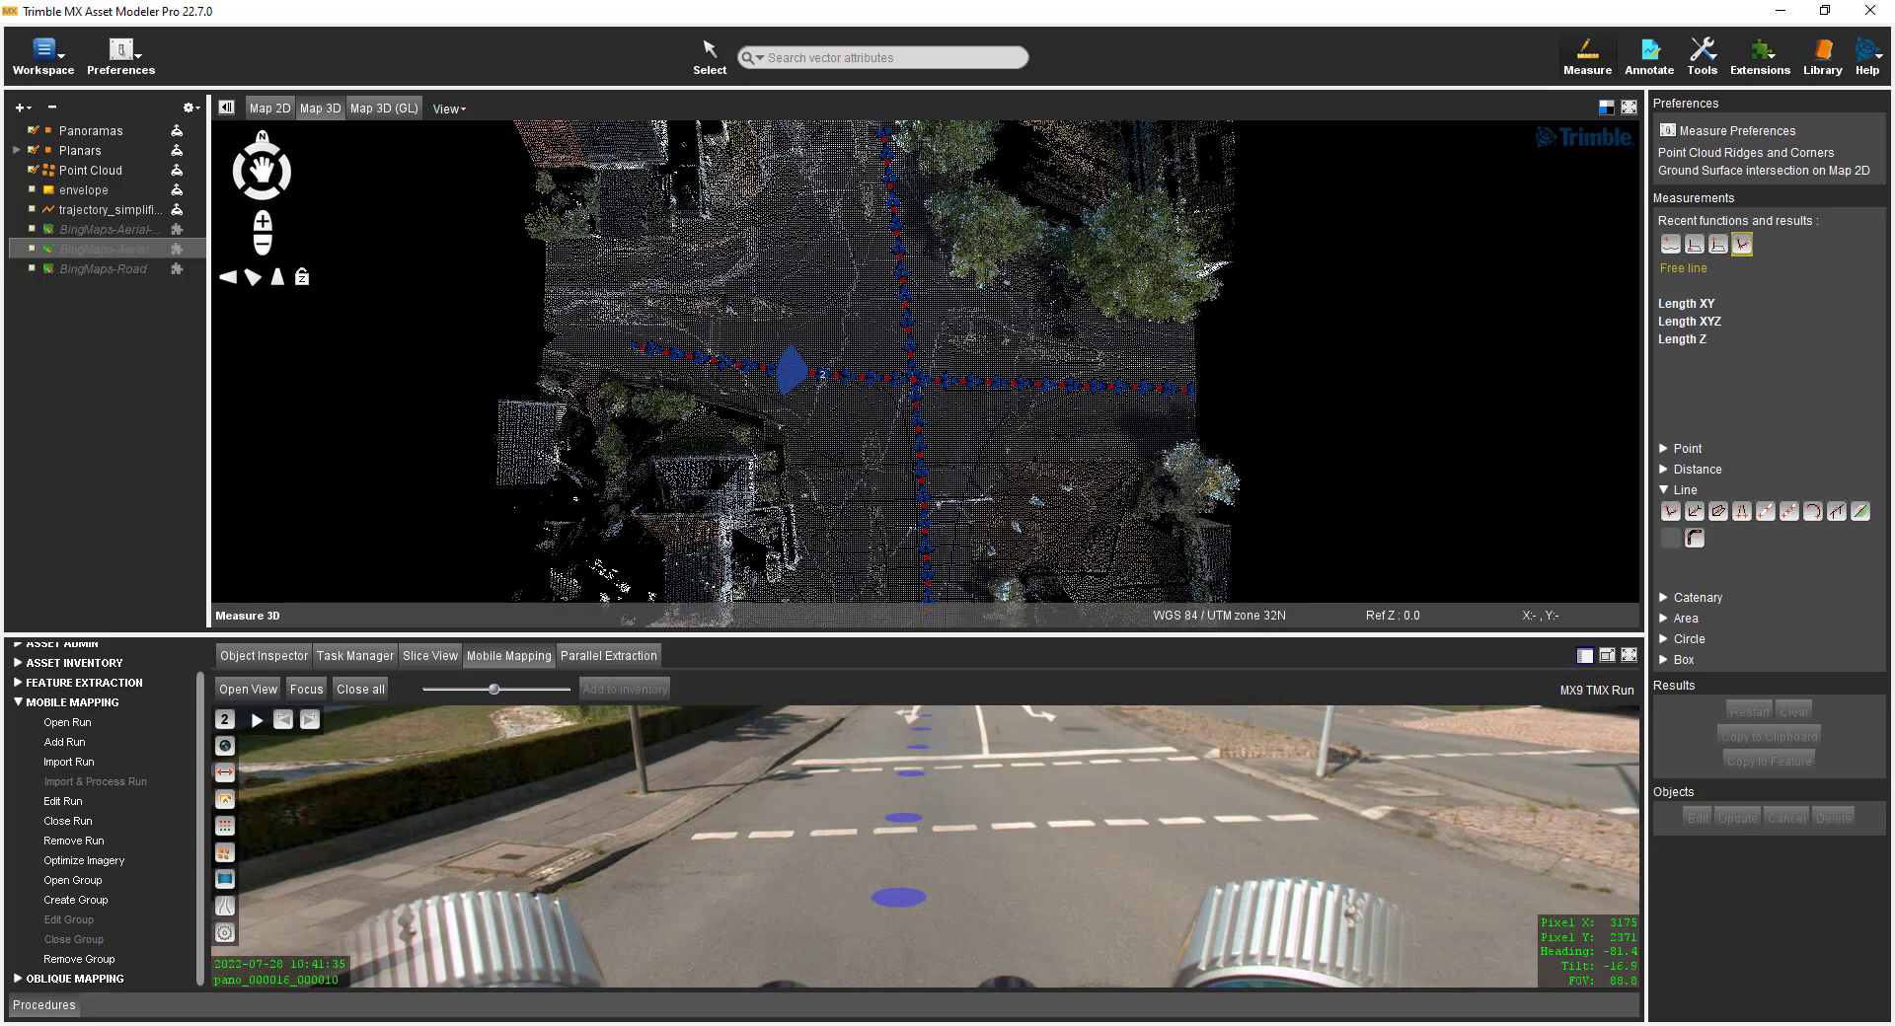
Step: Choose Ridge with 1 point, close all image views and open a new panorama on the road's northern arm
{"action": "left_click", "coordinate": [1694, 512]}
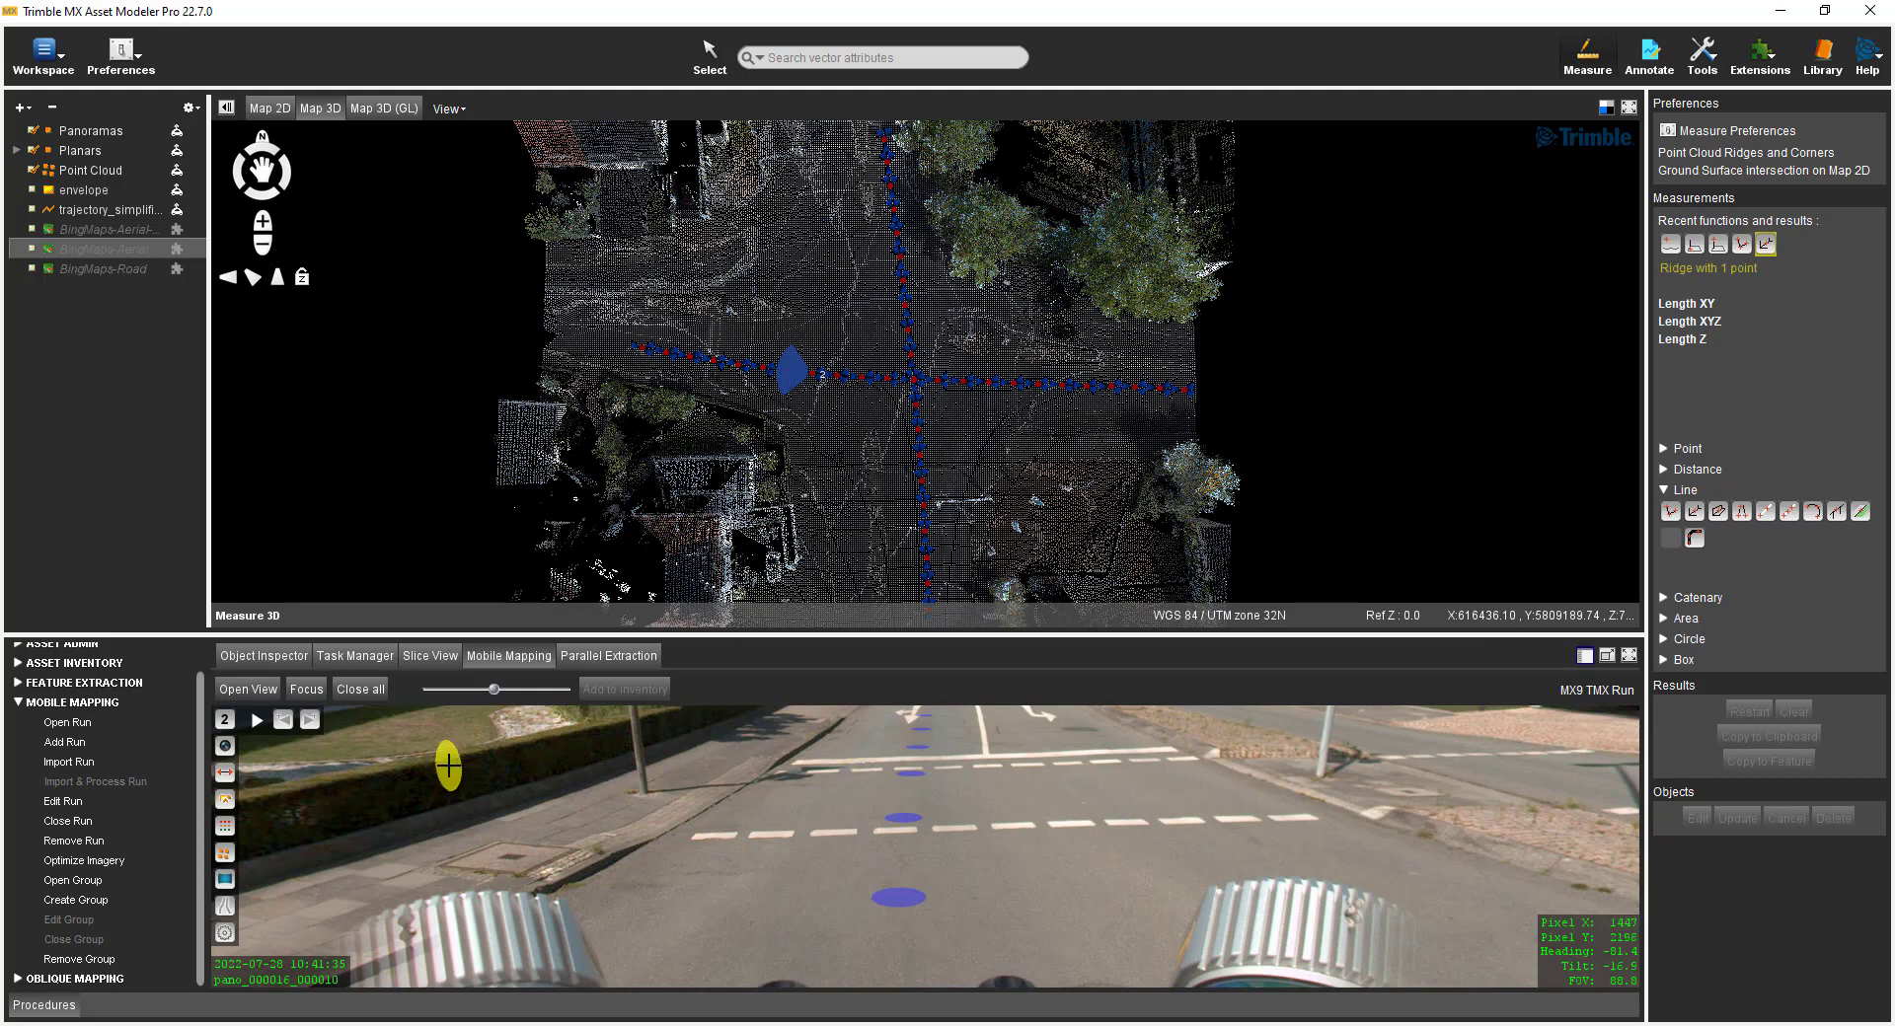
{"action": "left_click", "coordinate": [375, 691]}
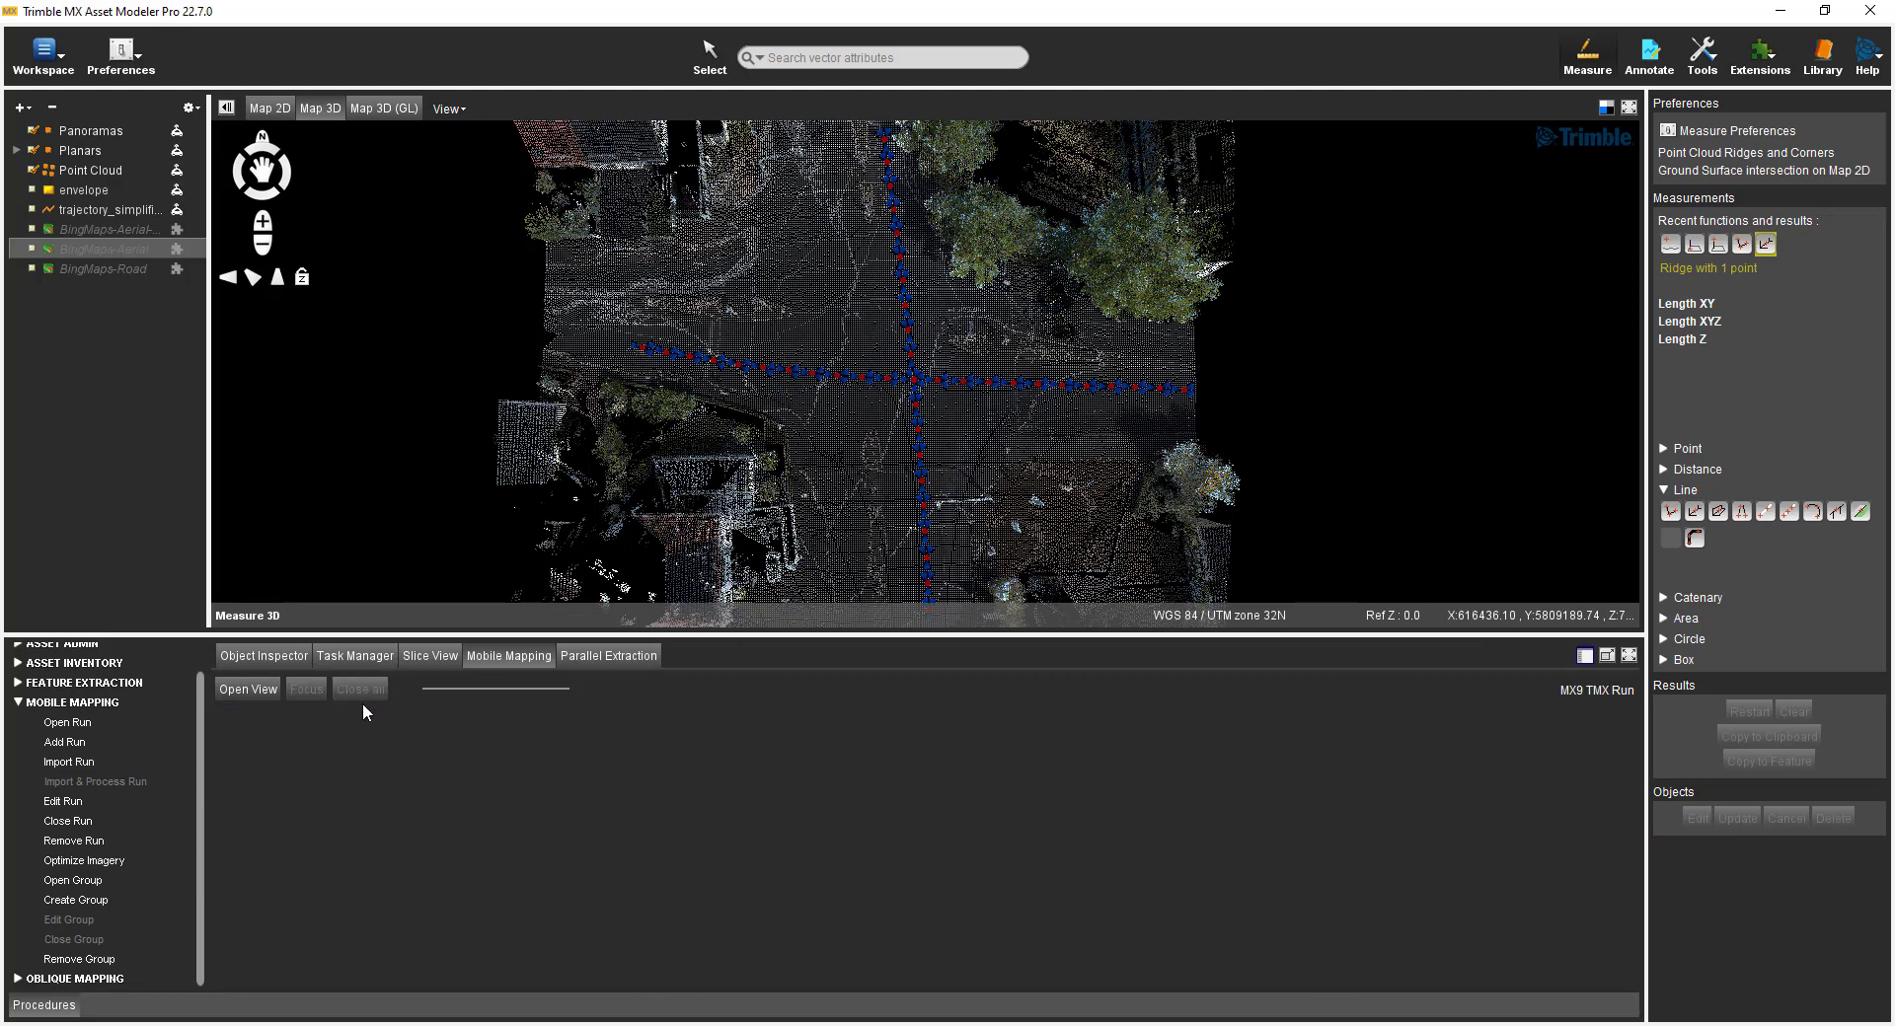
{"action": "left_click", "coordinate": [249, 689]}
{"action": "left_click_drag", "start_coordinate": [796, 326], "coordinate": [795, 472]}
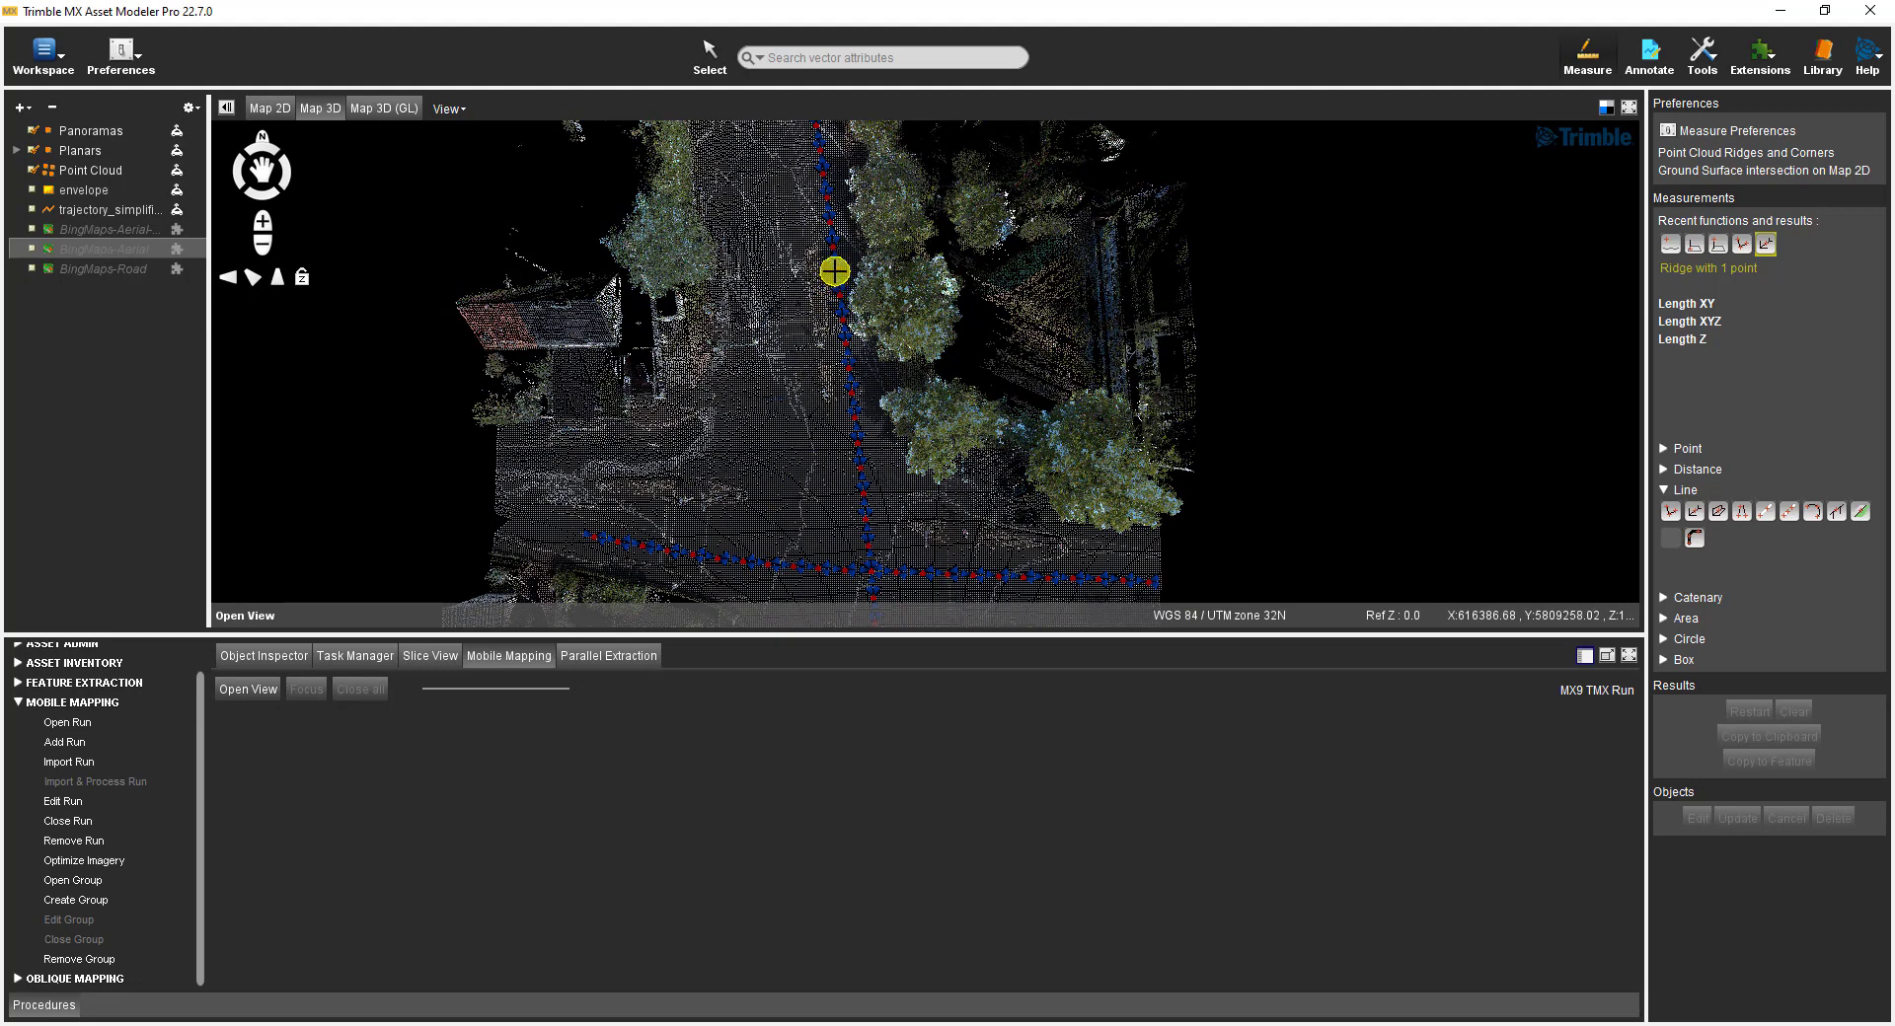
{"action": "left_click", "coordinate": [819, 149]}
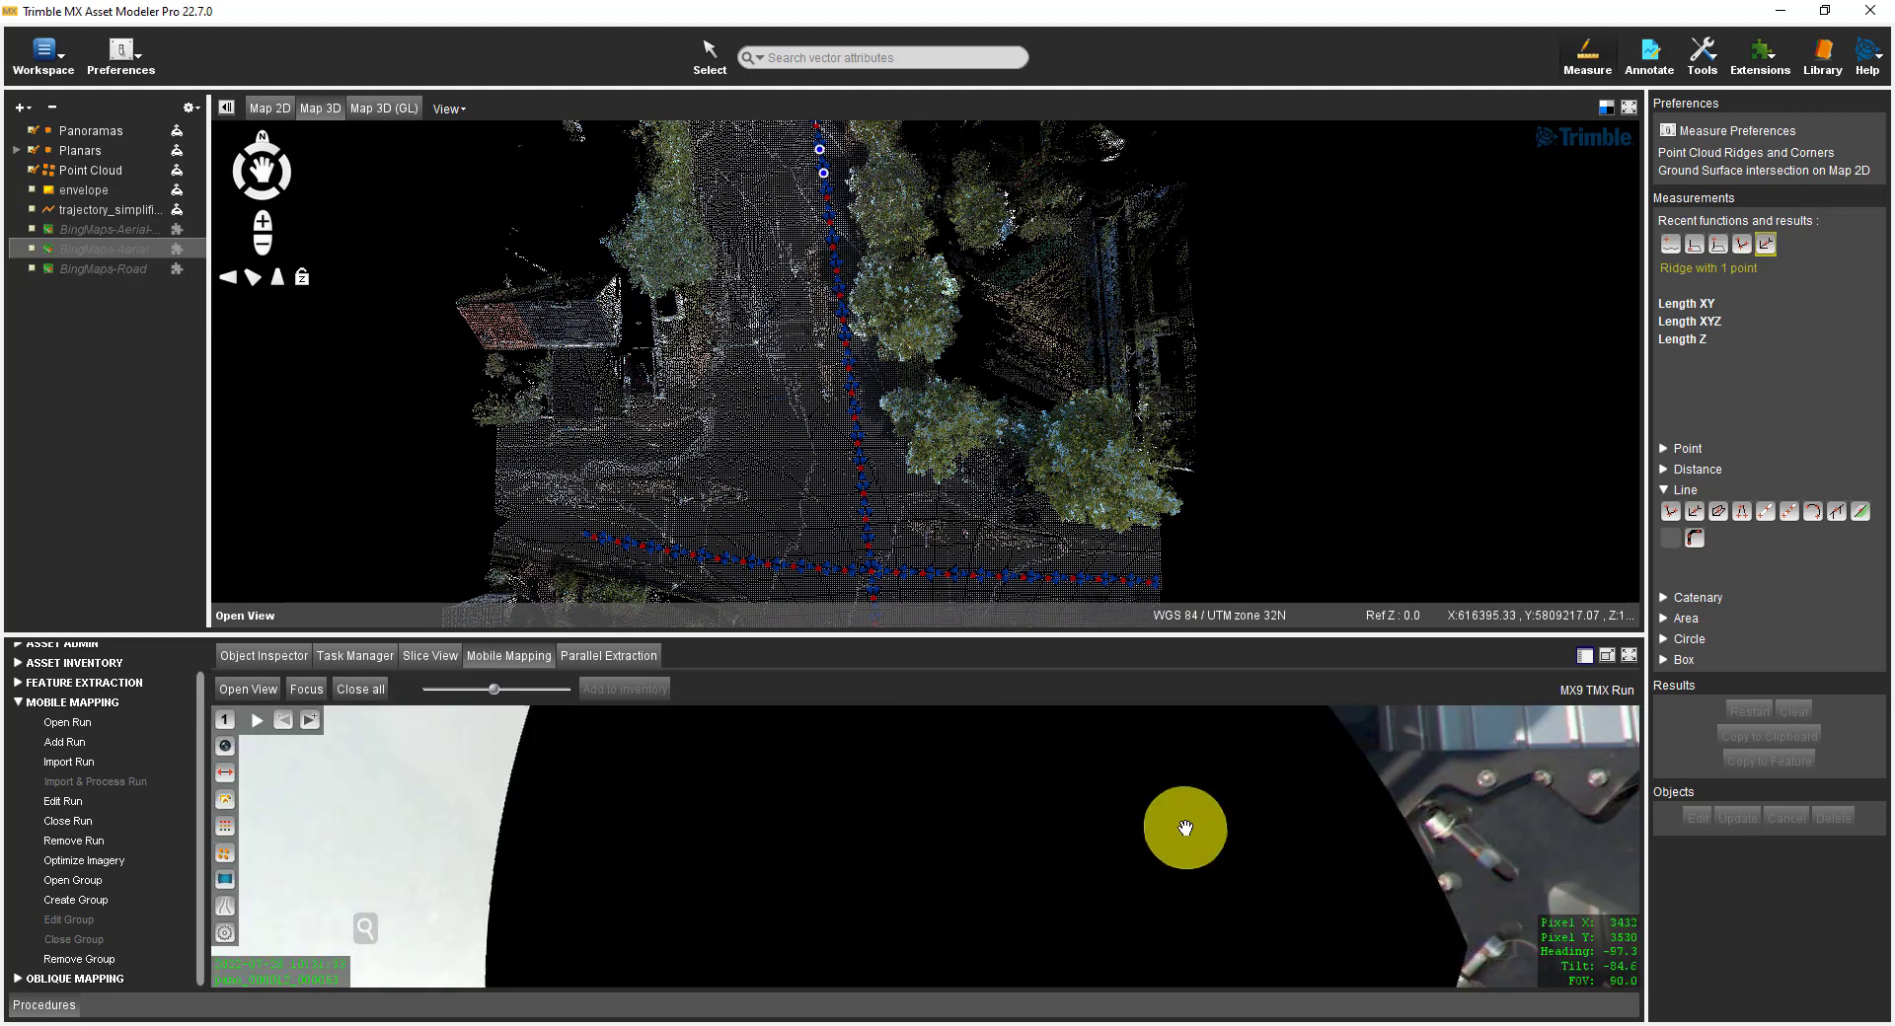
Step: Turn the panorama towards the curb beside the vehicle and measure it with Ridge with 1 point
{"action": "left_click_drag", "start_coordinate": [1189, 825], "coordinate": [770, 903]}
{"action": "left_click", "coordinate": [1326, 855]}
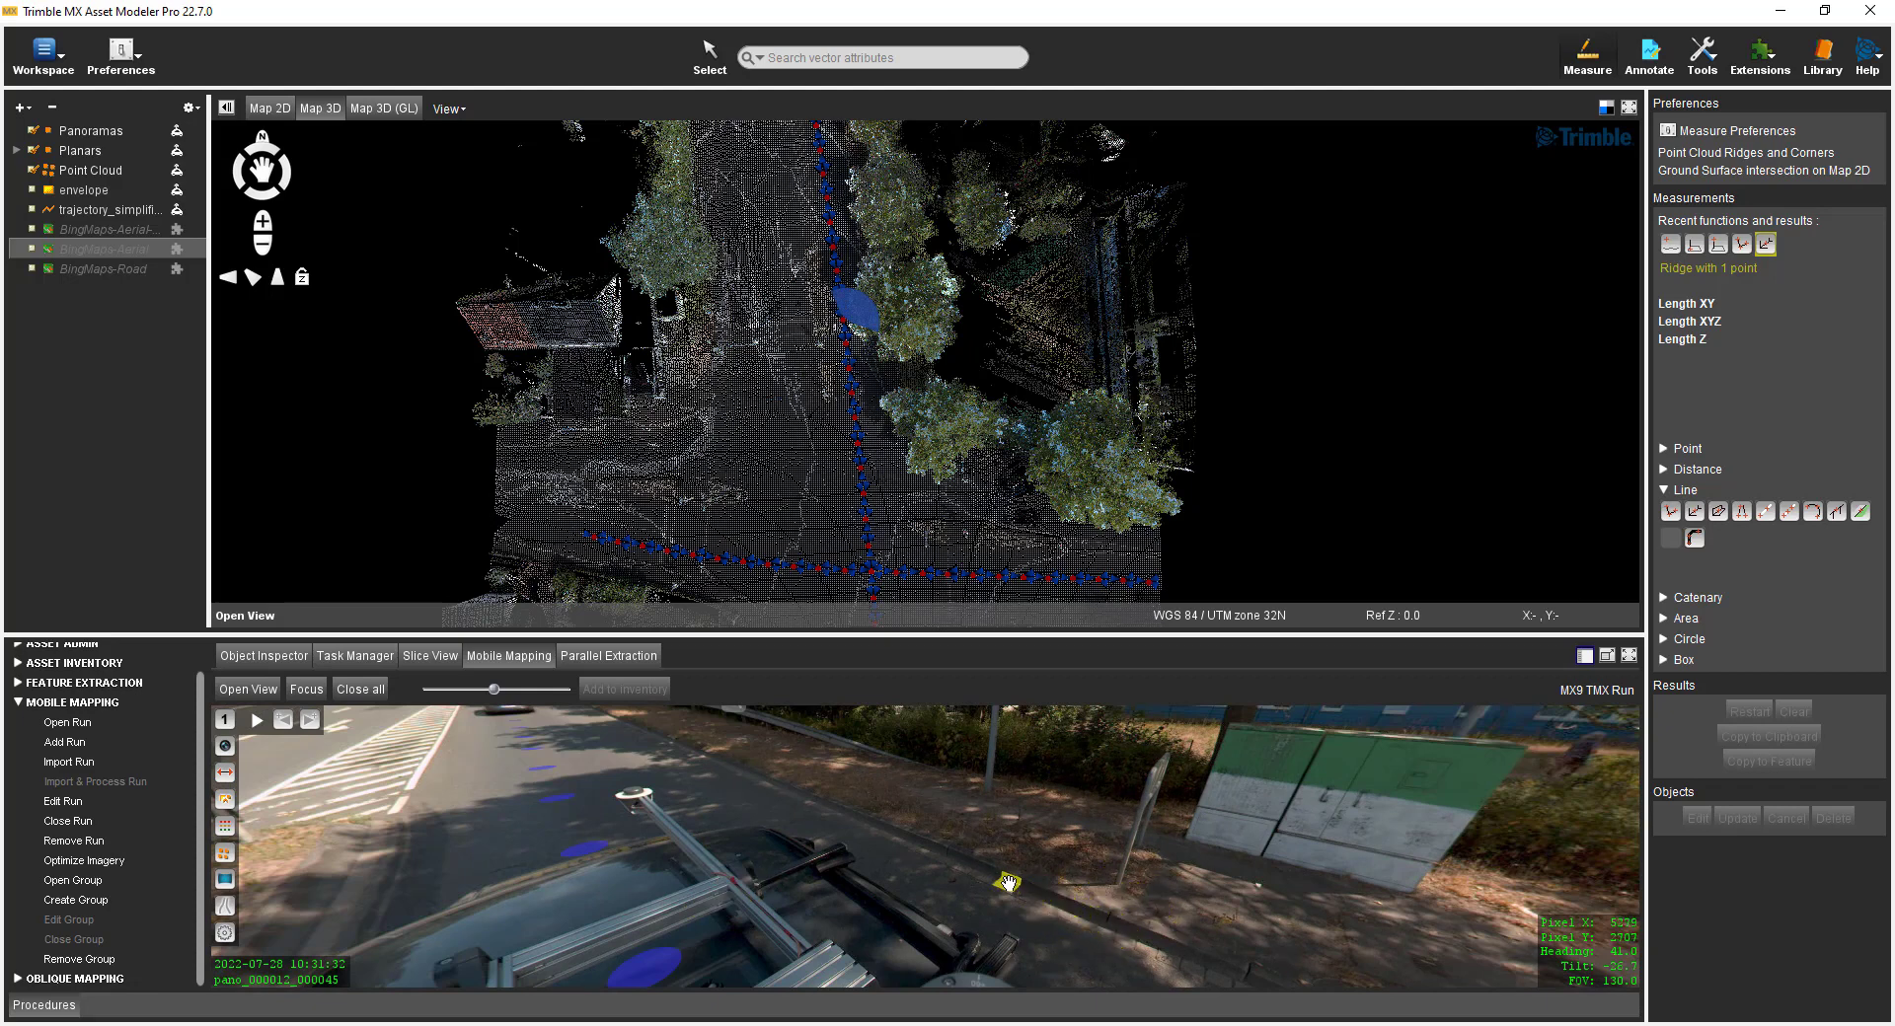
{"action": "left_click", "coordinate": [1693, 511]}
{"action": "left_click", "coordinate": [961, 865]}
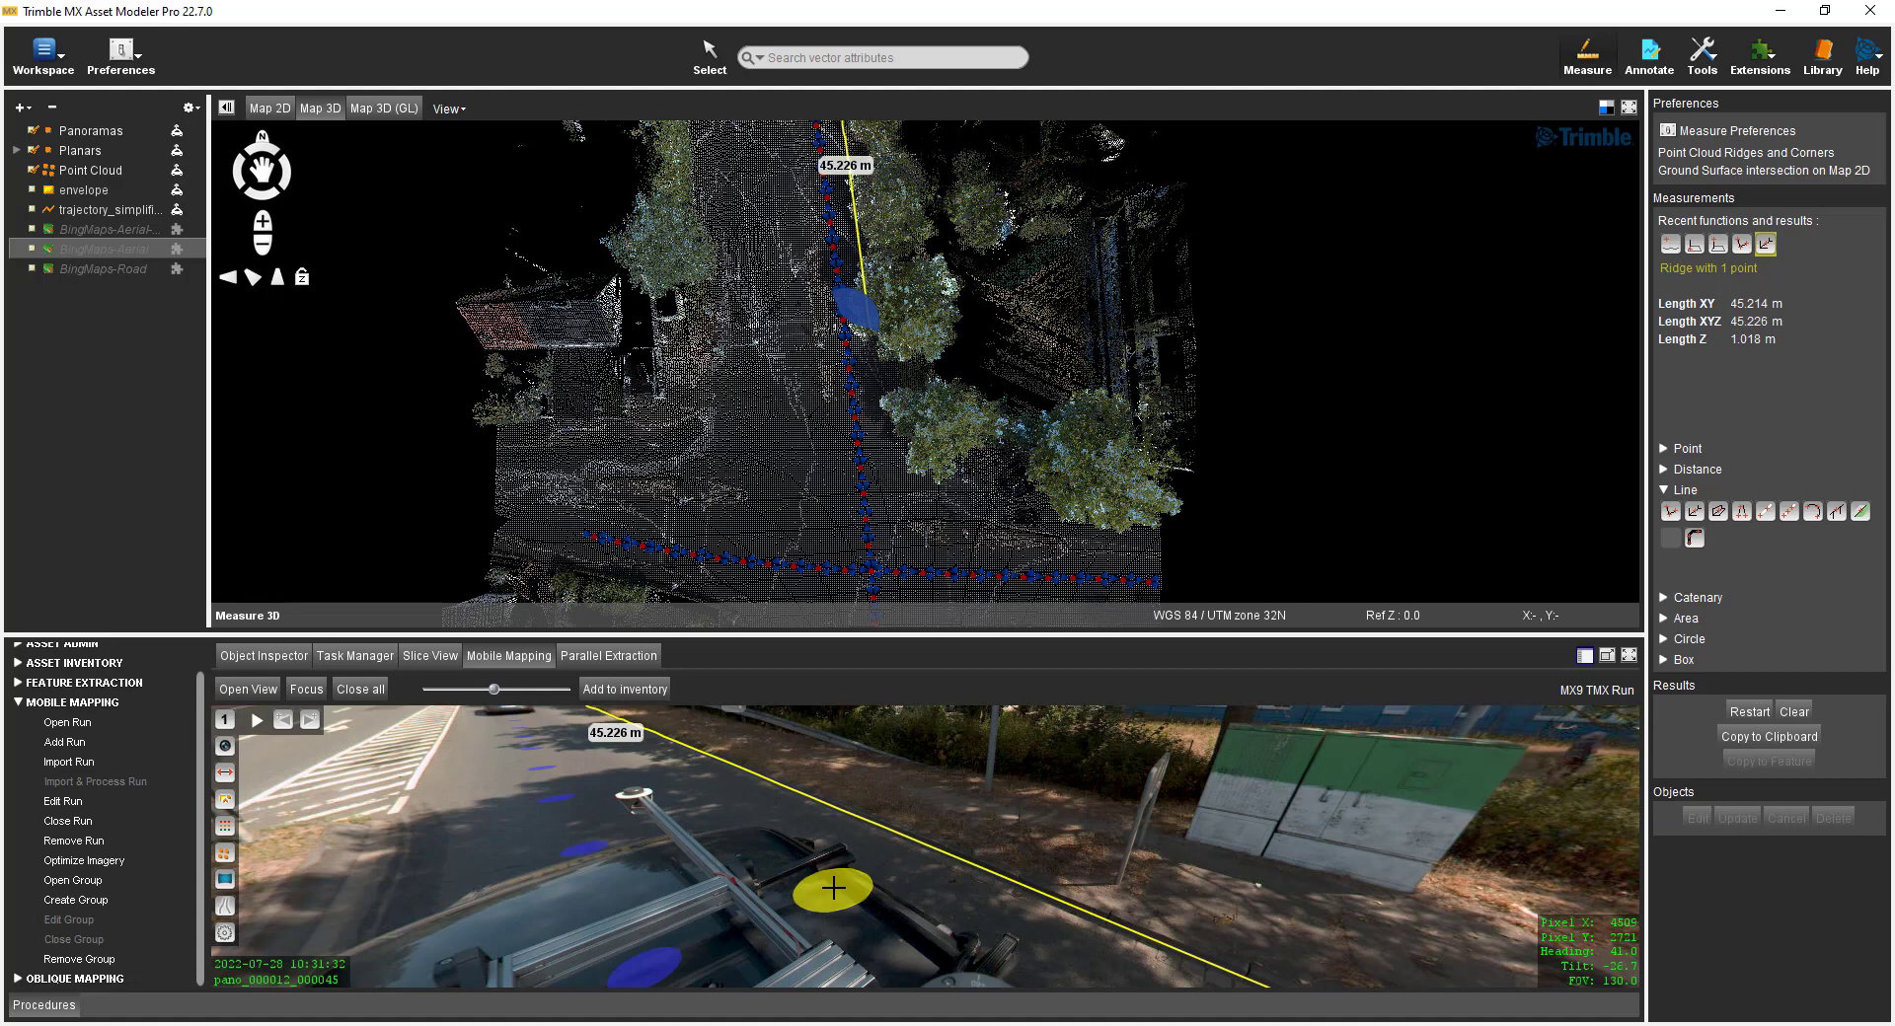
Step: Switch the measure technique from Point Cloud Ridges and Corners back to 3D Measurement
{"action": "left_click", "coordinate": [1669, 131]}
{"action": "left_click", "coordinate": [755, 374]}
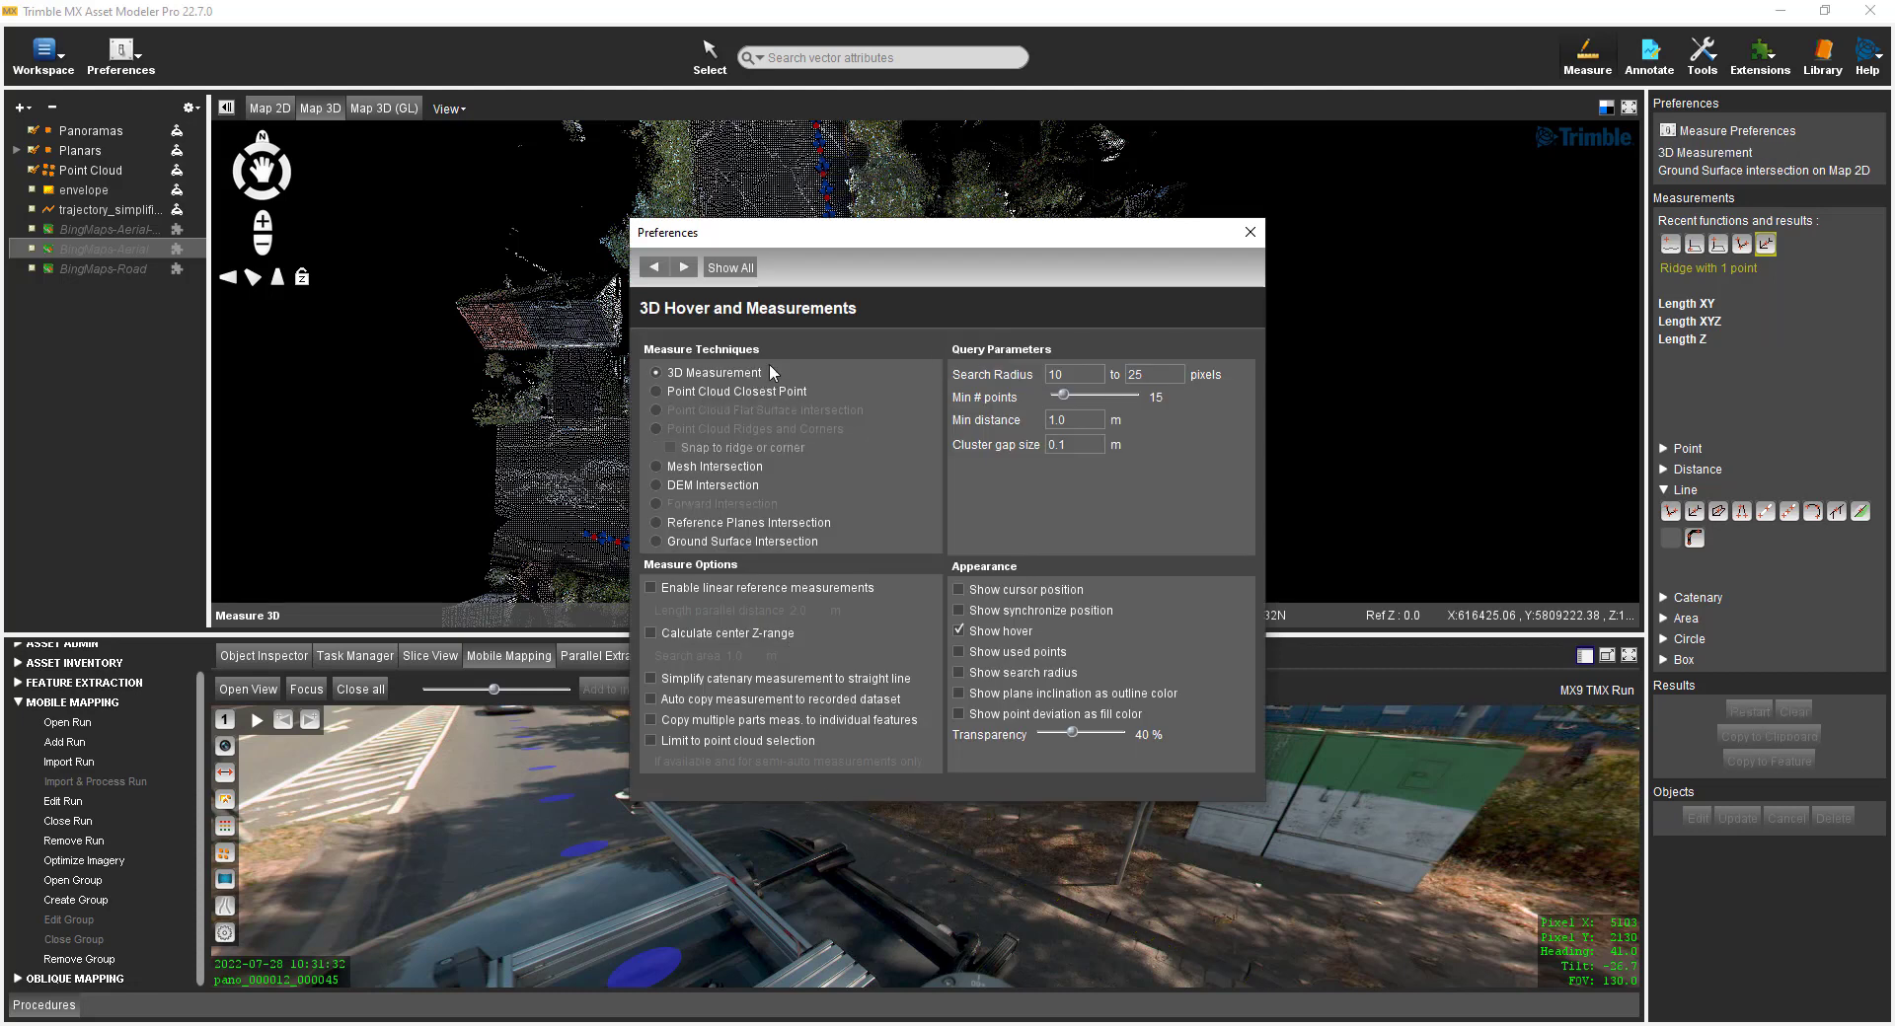
{"action": "left_click", "coordinate": [1250, 232]}
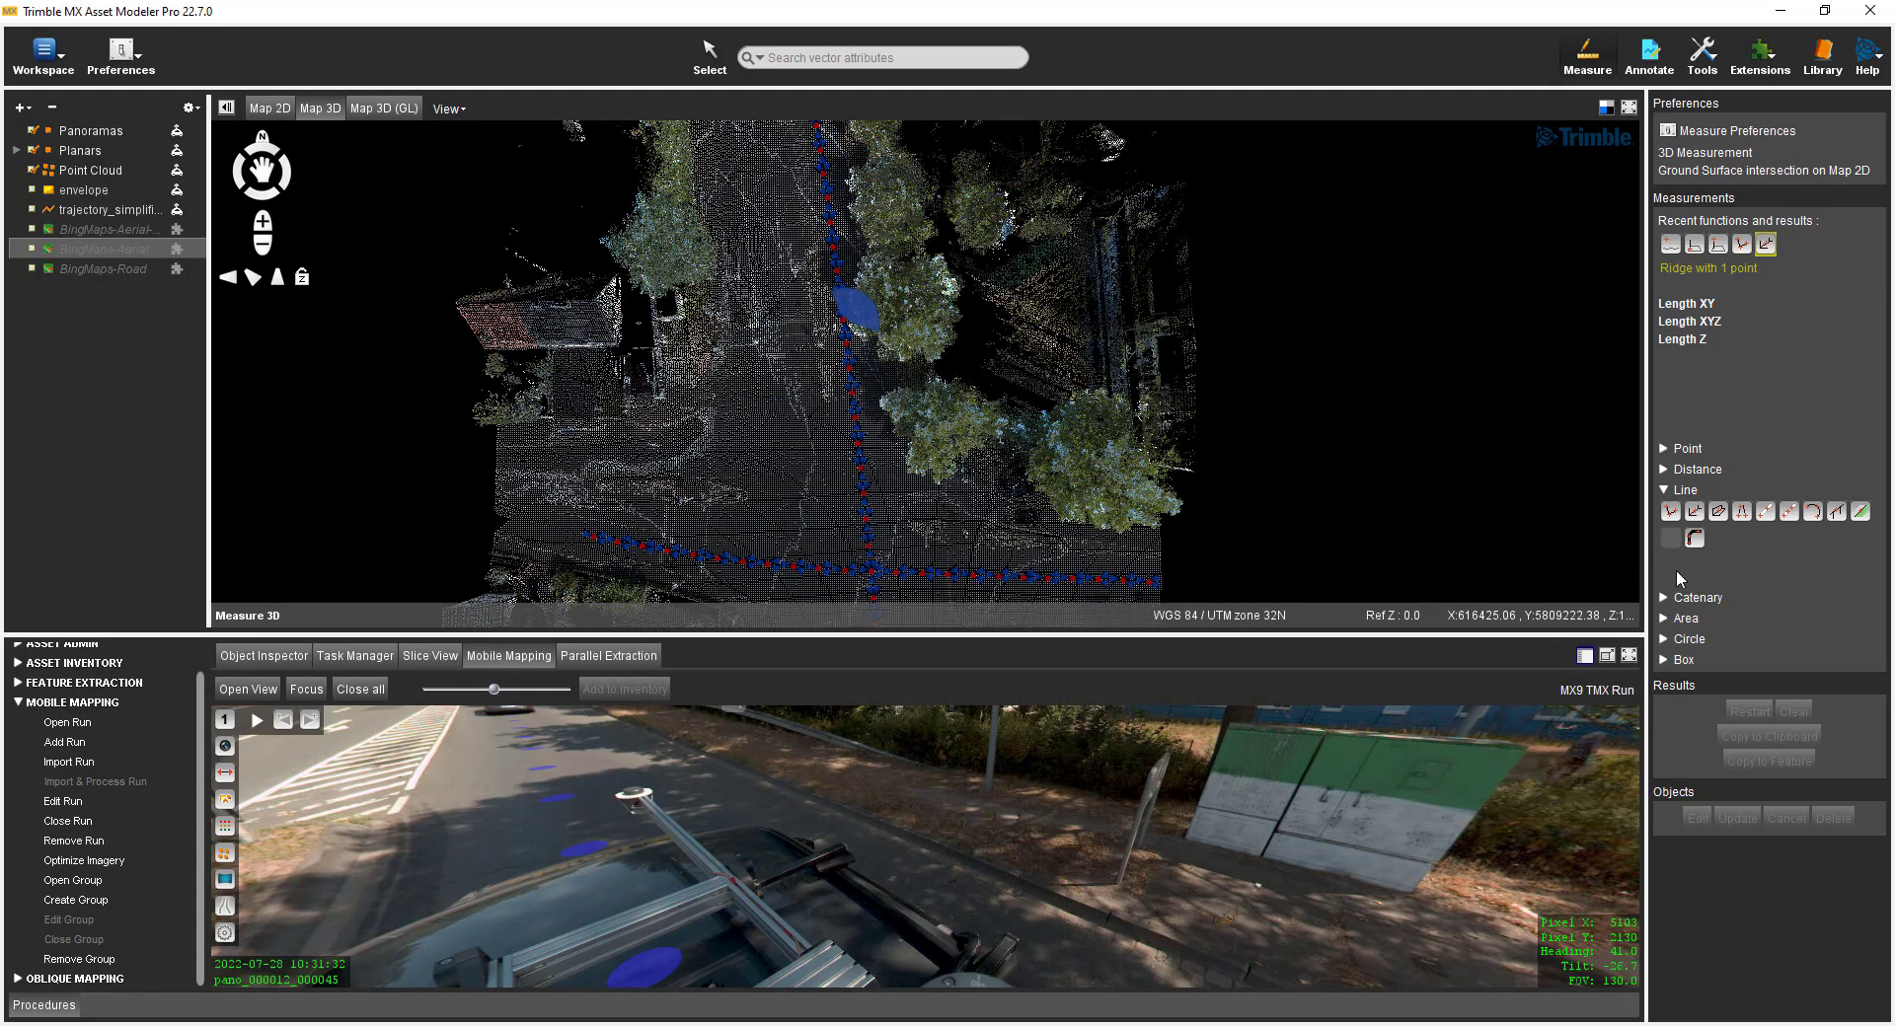
Step: Measure the white line beyond the hatched road marking in the 3D point cloud with Road mark with 2 points
{"action": "left_click", "coordinate": [1766, 511]}
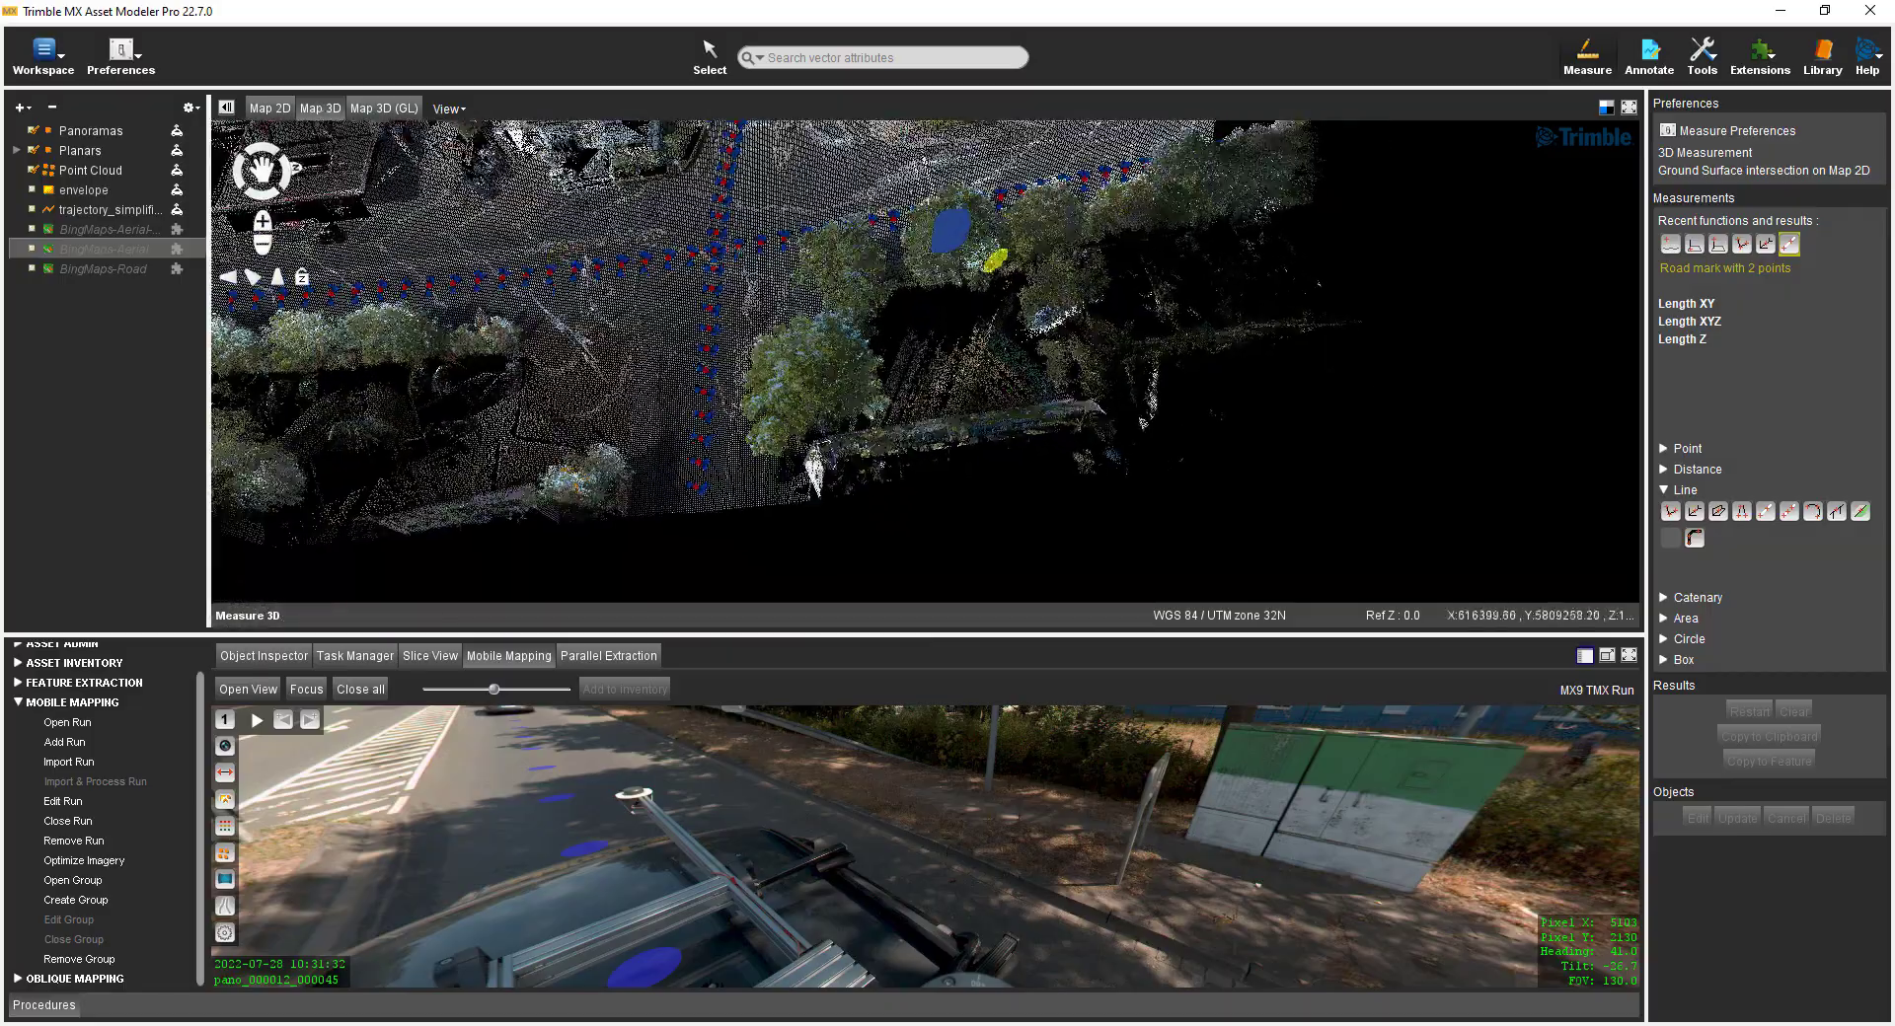
{"action": "mouse_move", "coordinate": [888, 336]}
{"action": "middle_mouse_down"}
{"action": "mouse_move", "coordinate": [886, 444]}
{"action": "mouse_move", "coordinate": [802, 363]}
{"action": "middle_mouse_up"}
{"action": "scroll", "coordinate": [829, 405], "scroll_direction": "up", "scroll_amount": 6}
{"action": "scroll", "coordinate": [798, 355], "scroll_direction": "up", "scroll_amount": 5}
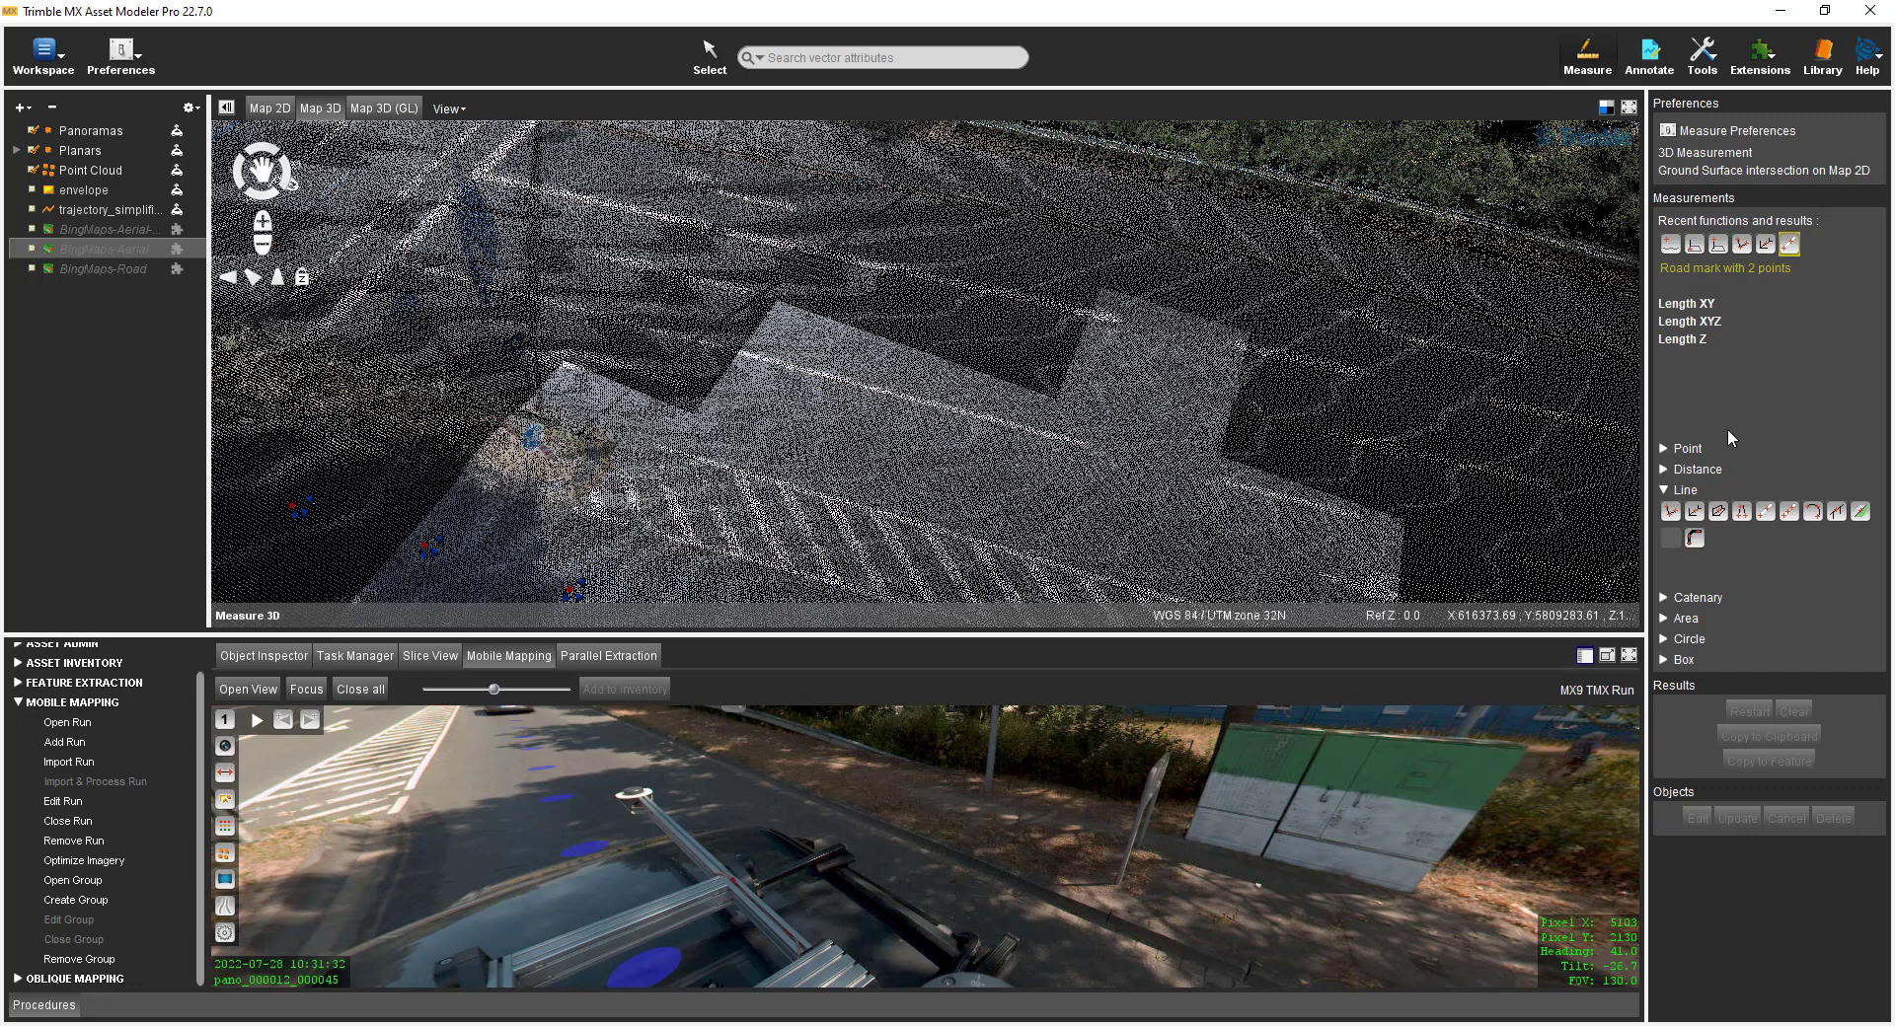
{"action": "left_click", "coordinate": [1115, 320]}
{"action": "left_click", "coordinate": [1005, 295]}
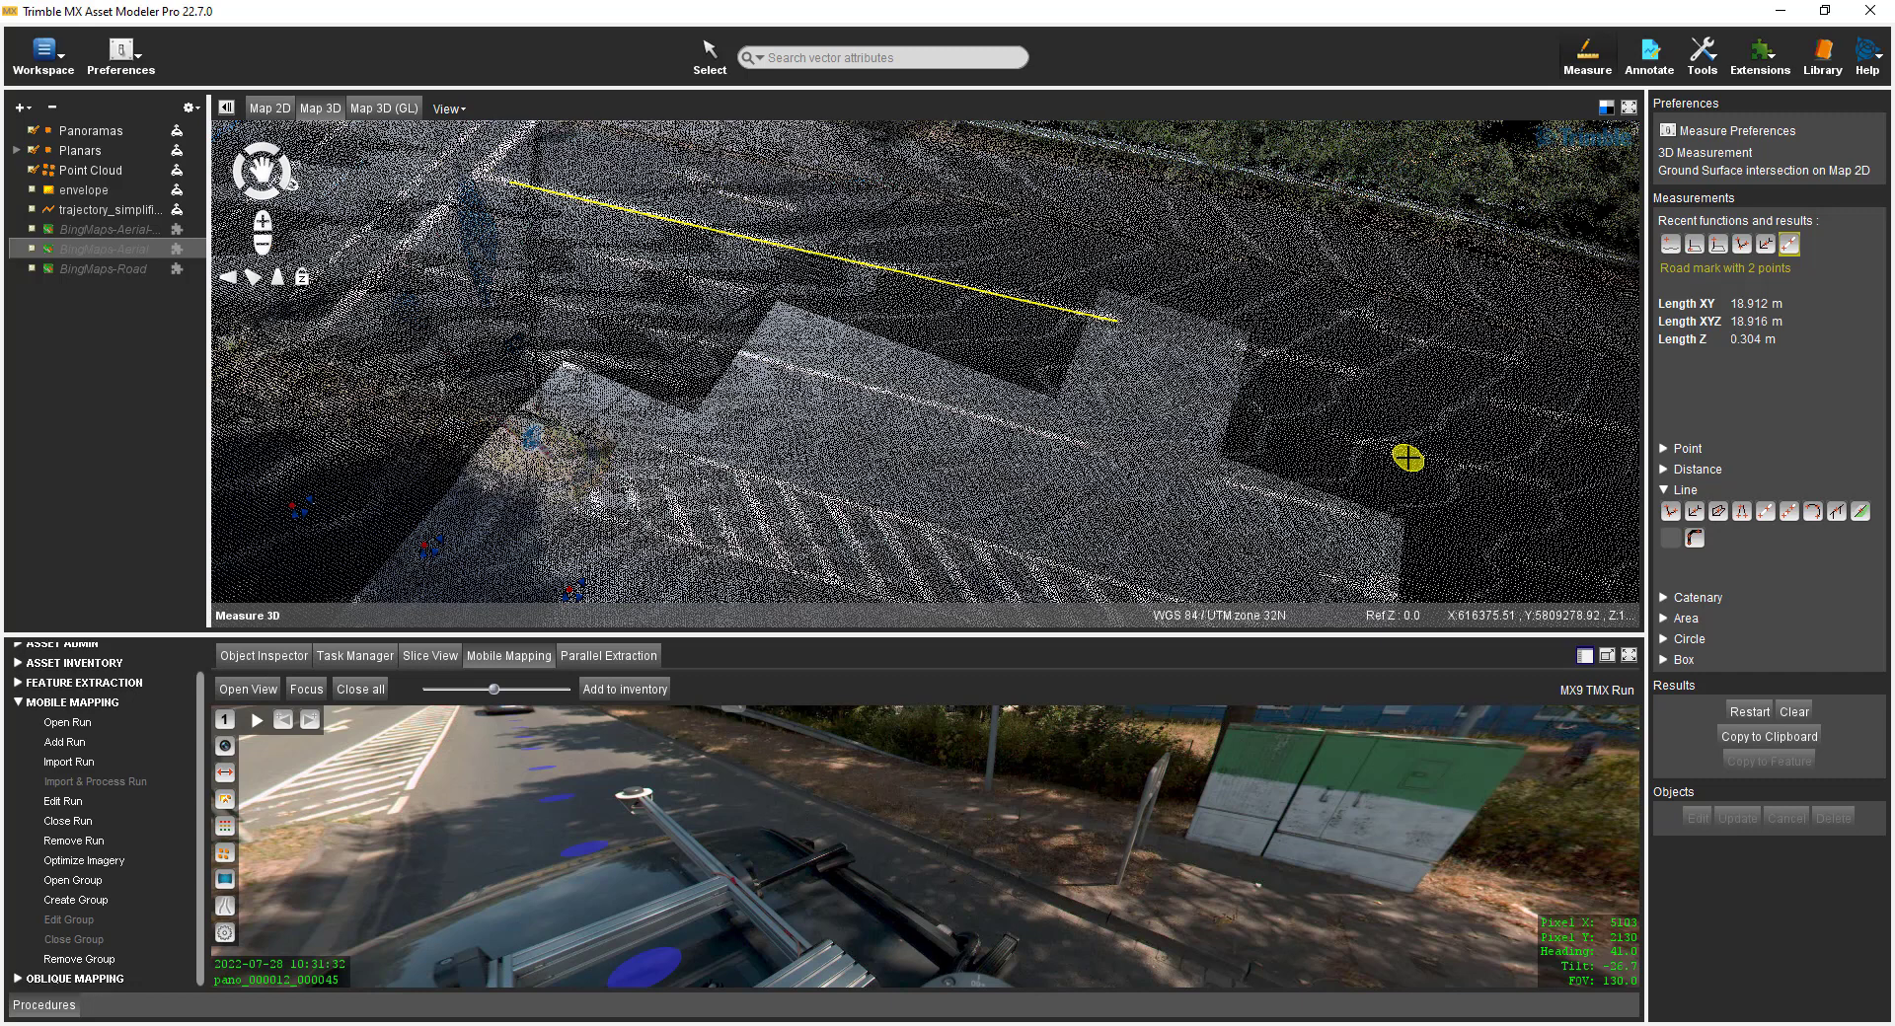
Step: Measure the upper edge of the round blue traffic sign on the intersection's median with Arc with 3 points in a panorama
{"action": "left_click", "coordinate": [1814, 511]}
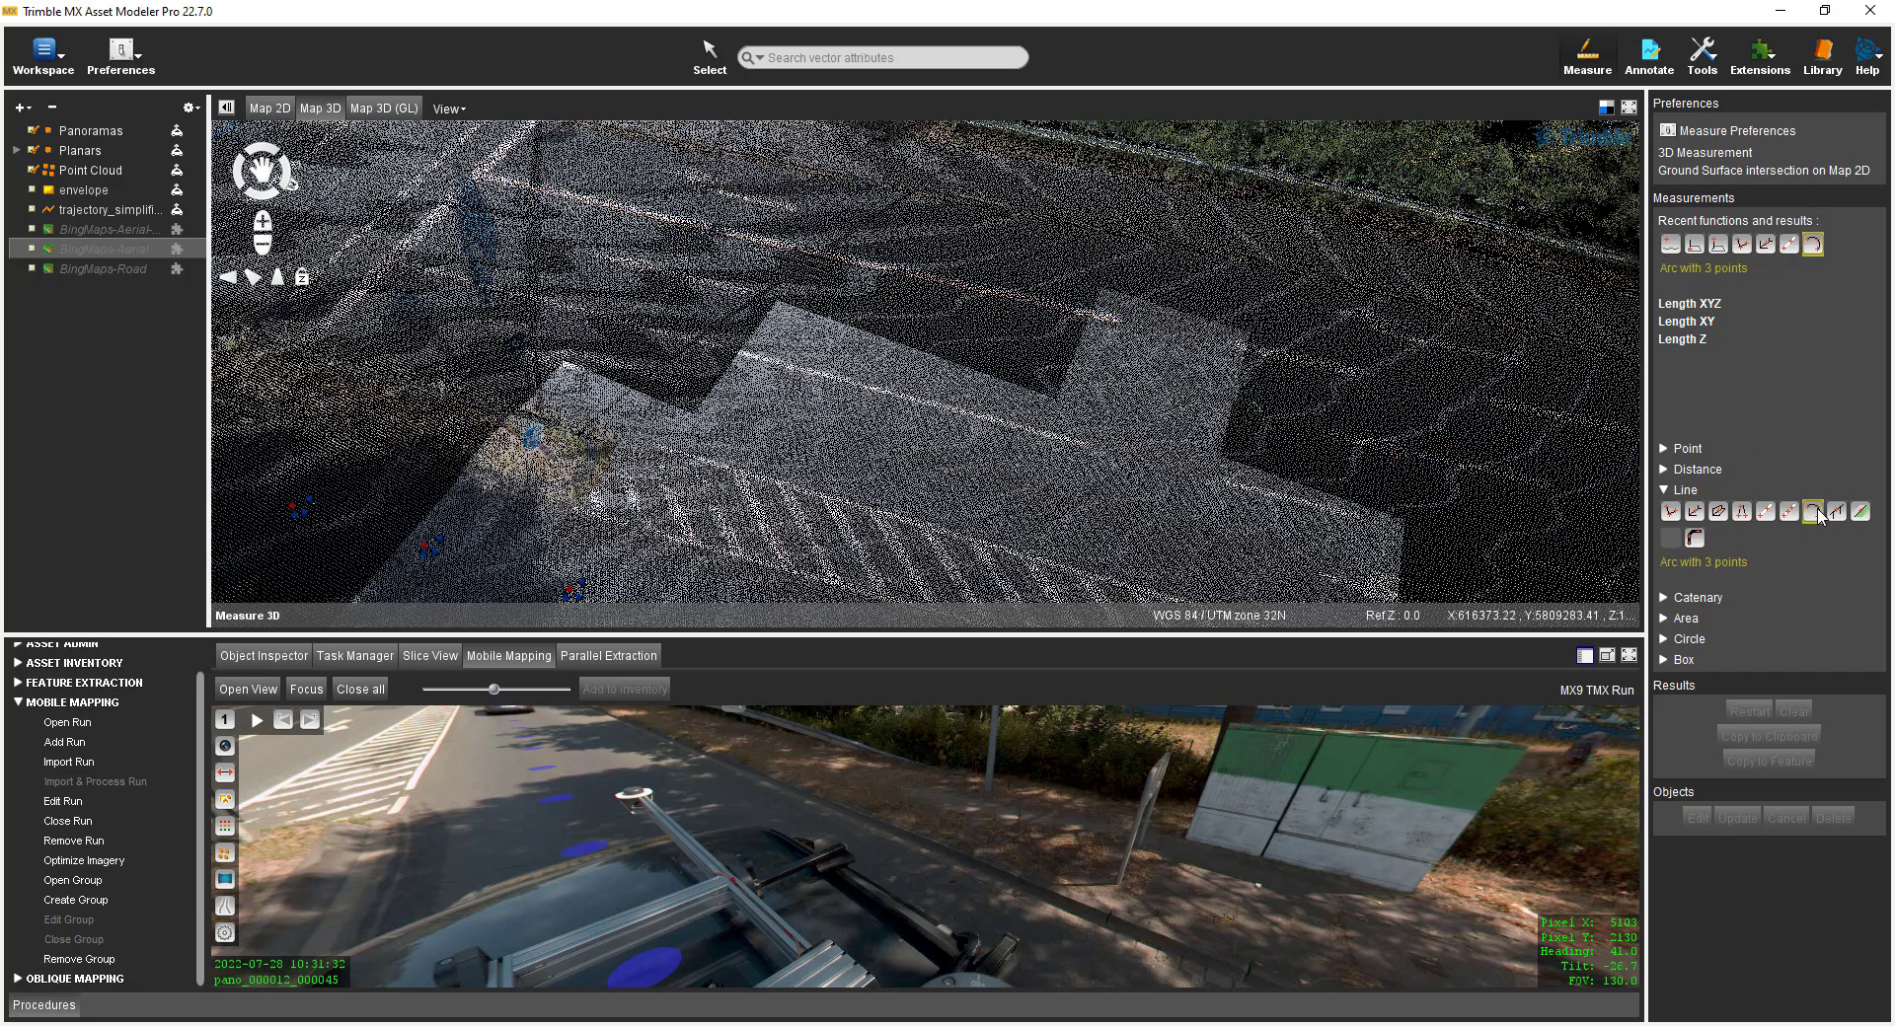
{"action": "left_click_drag", "start_coordinate": [1339, 841], "coordinate": [621, 858]}
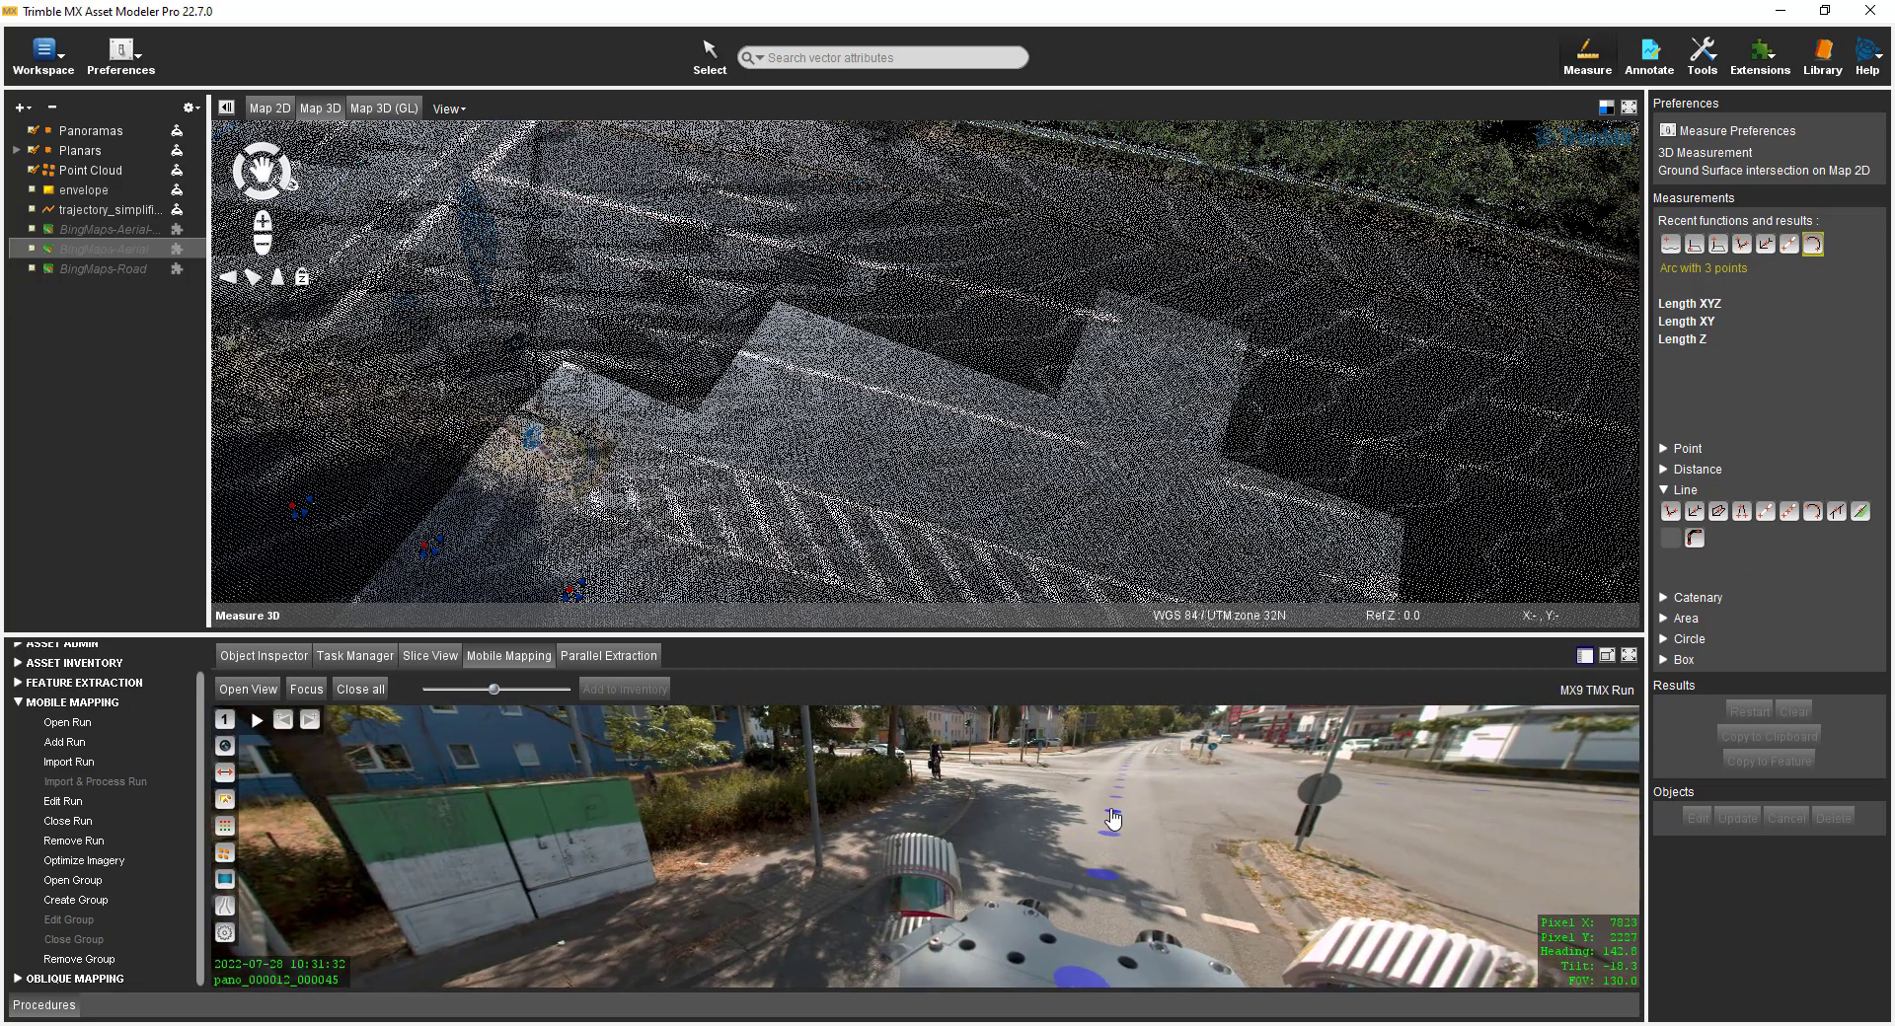
{"action": "left_click", "coordinate": [1113, 820]}
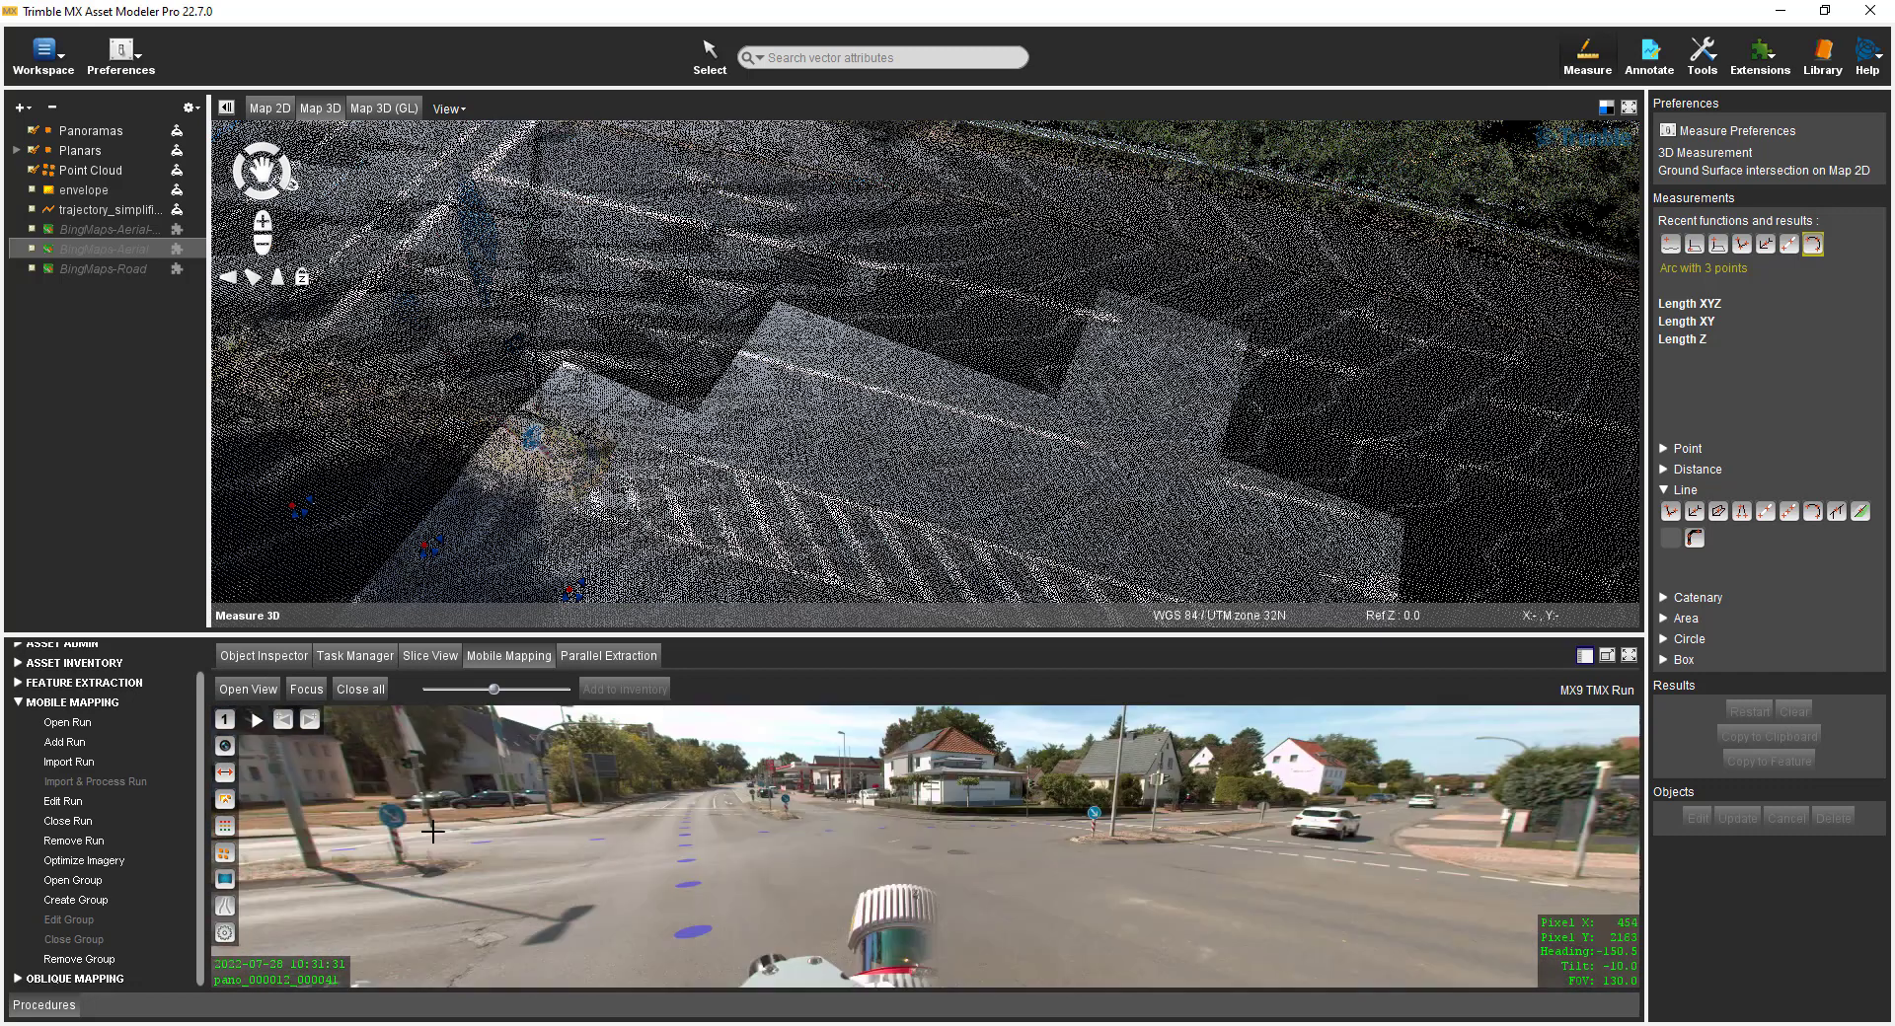
{"action": "scroll", "coordinate": [783, 869], "scroll_direction": "up", "scroll_amount": 5}
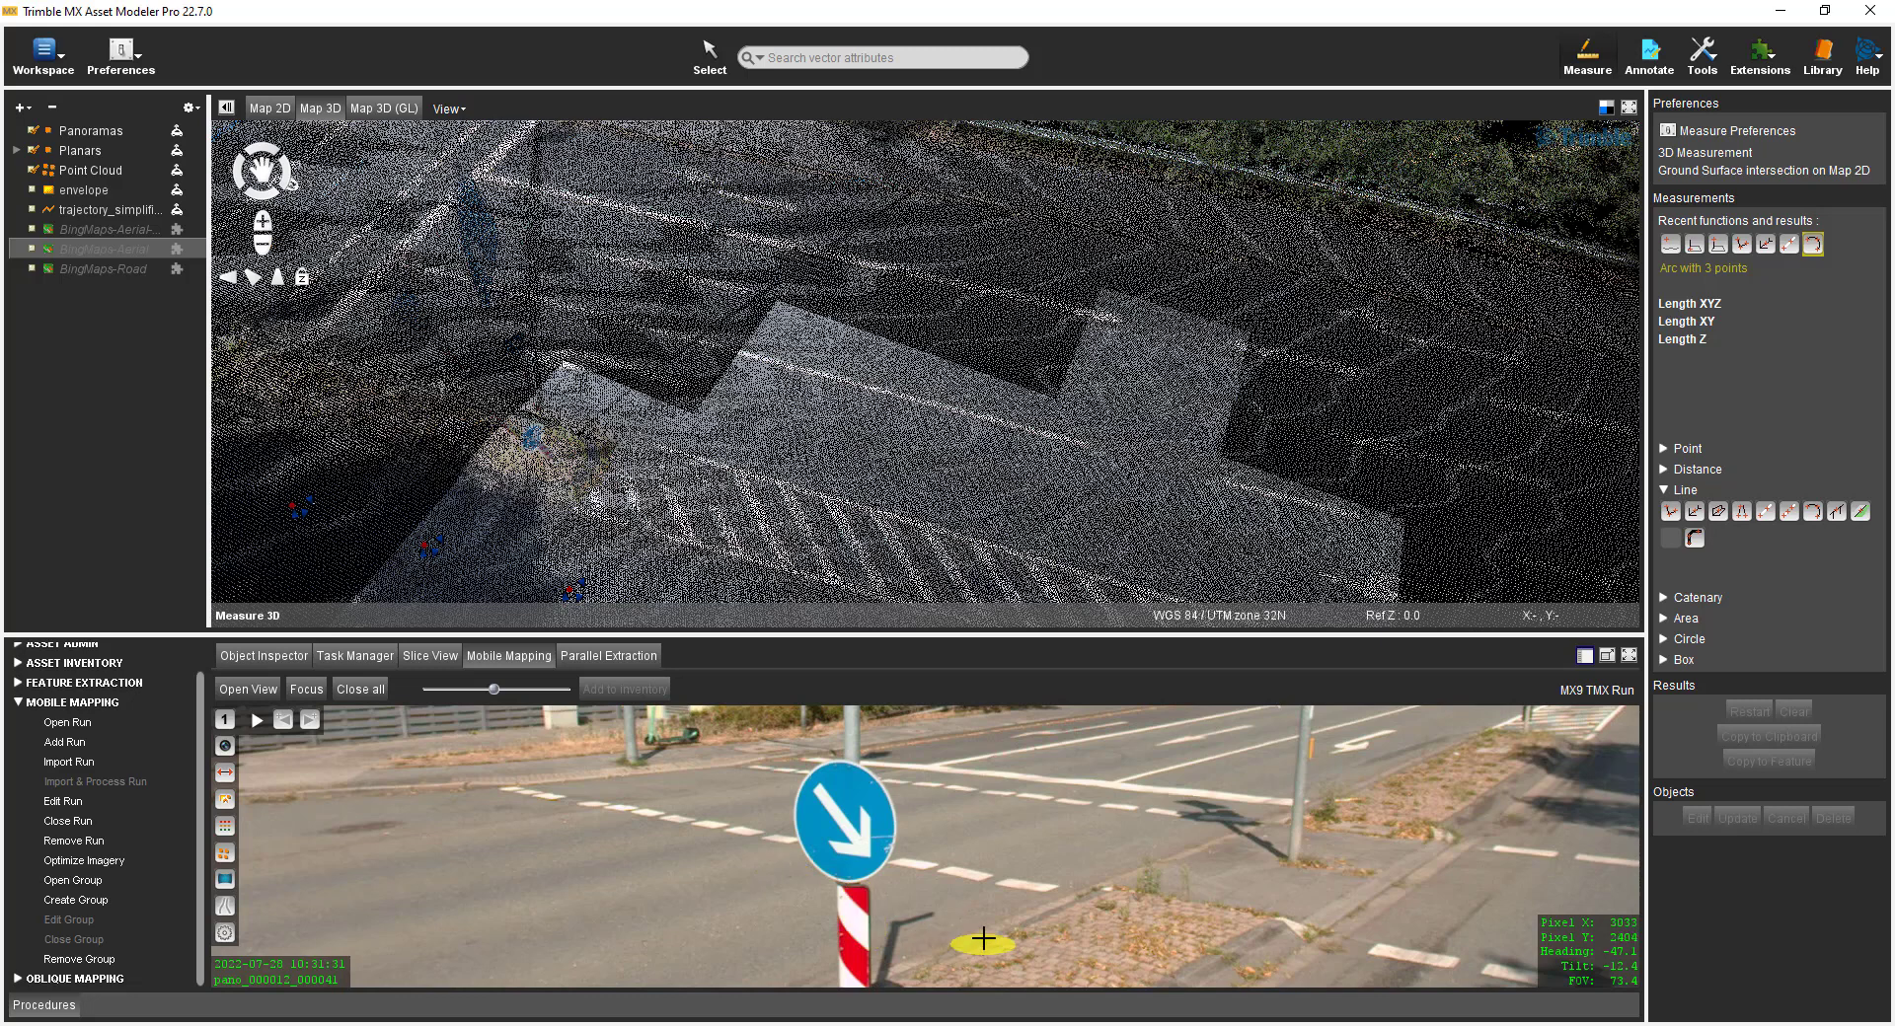
{"action": "left_click", "coordinate": [795, 817]}
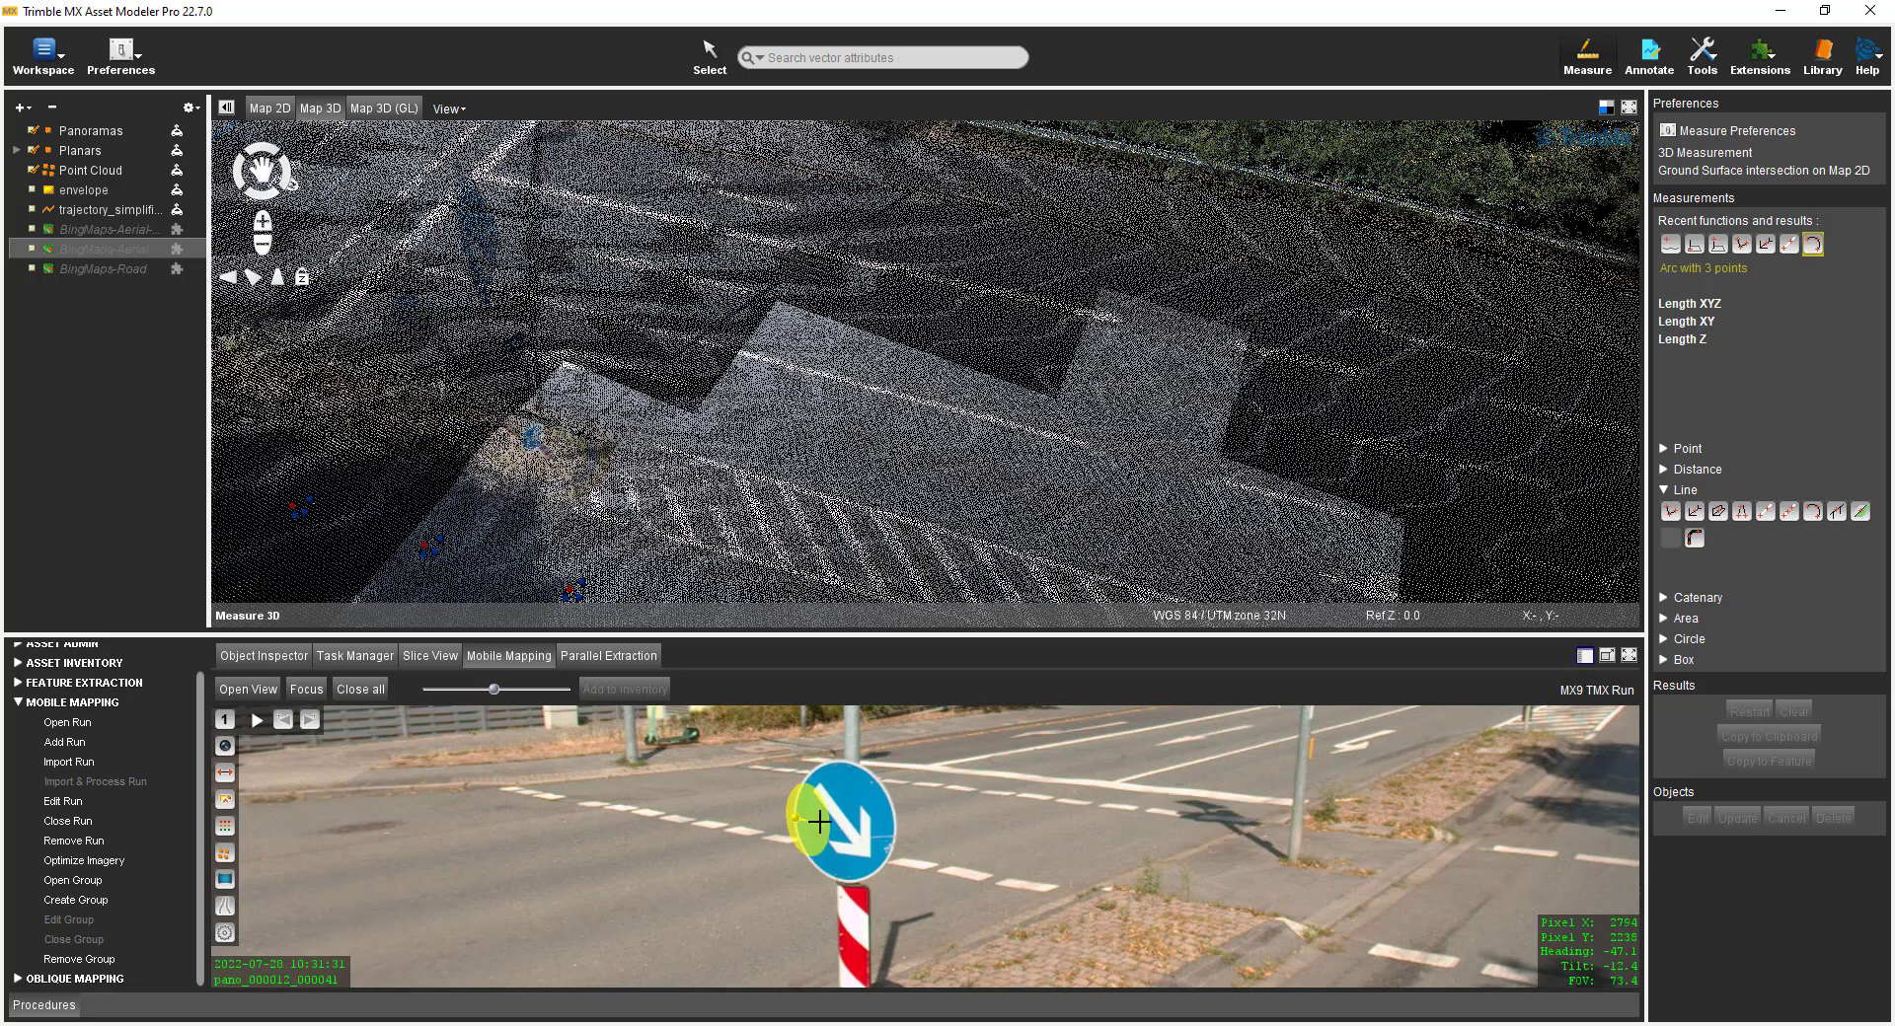
{"action": "left_click", "coordinate": [890, 820]}
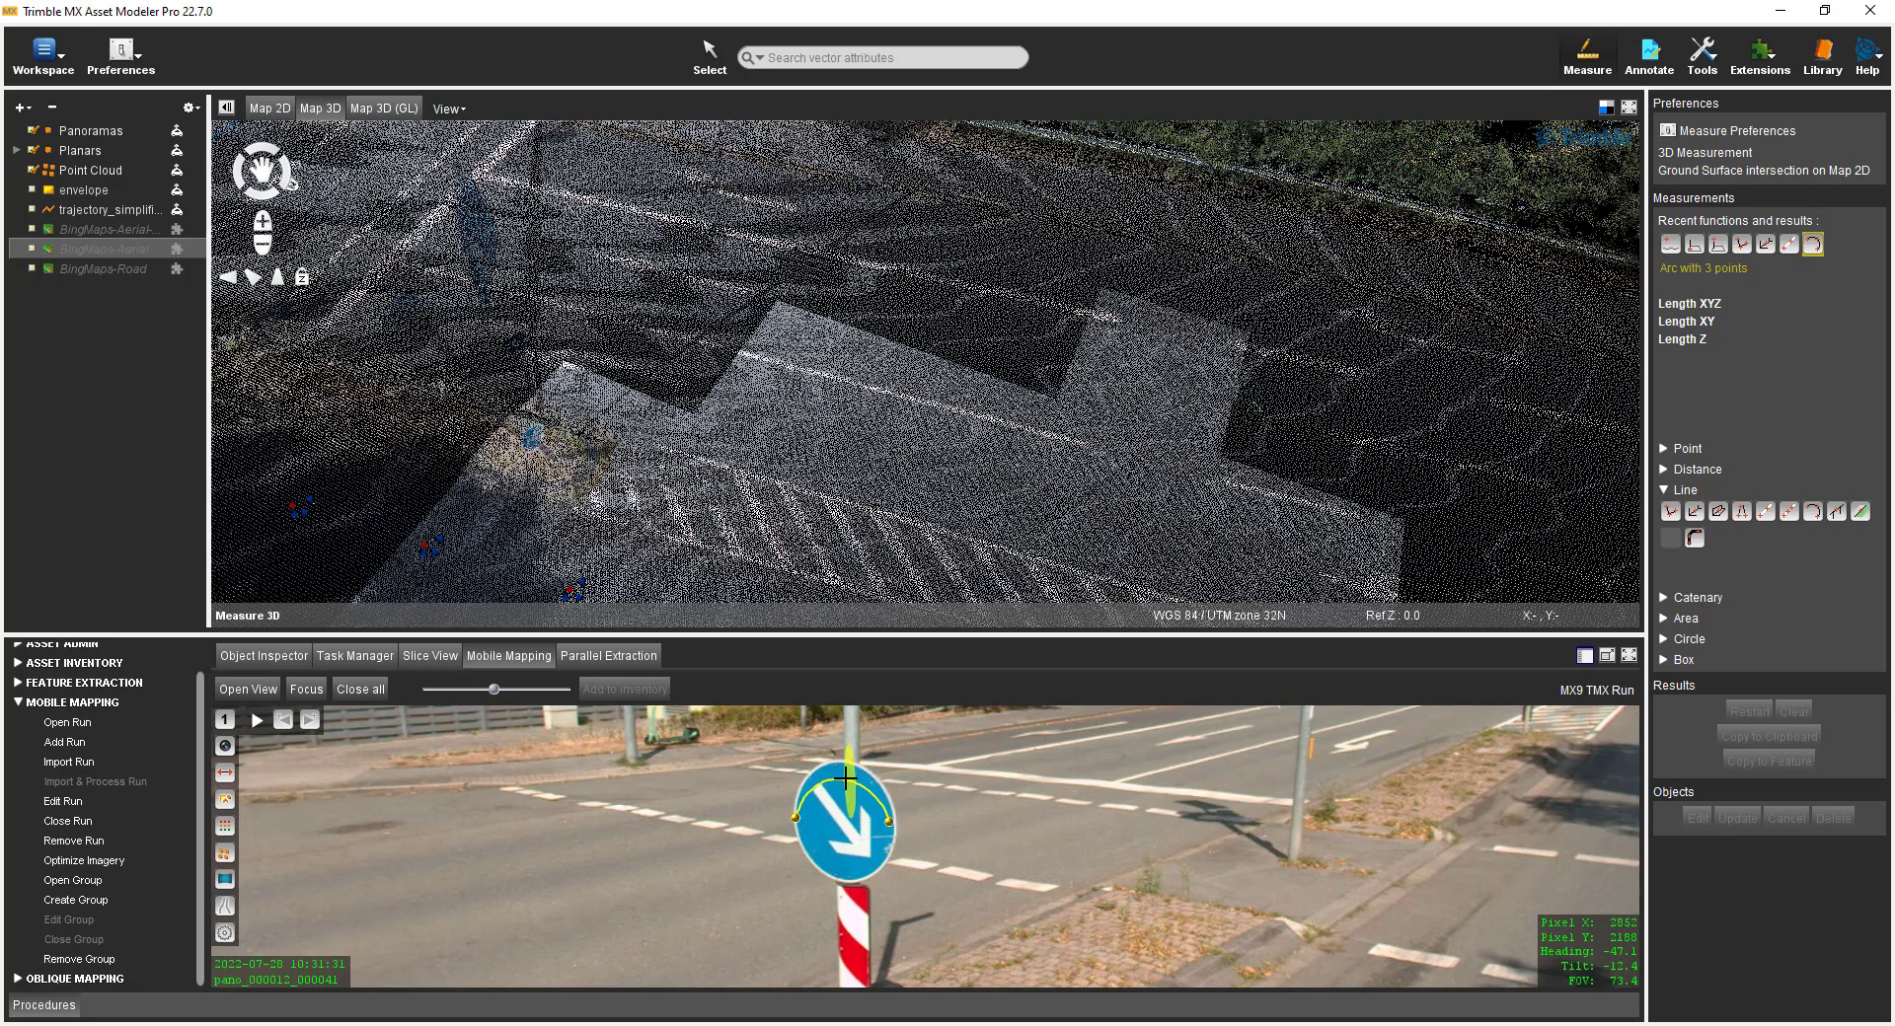
{"action": "left_click", "coordinate": [841, 765]}
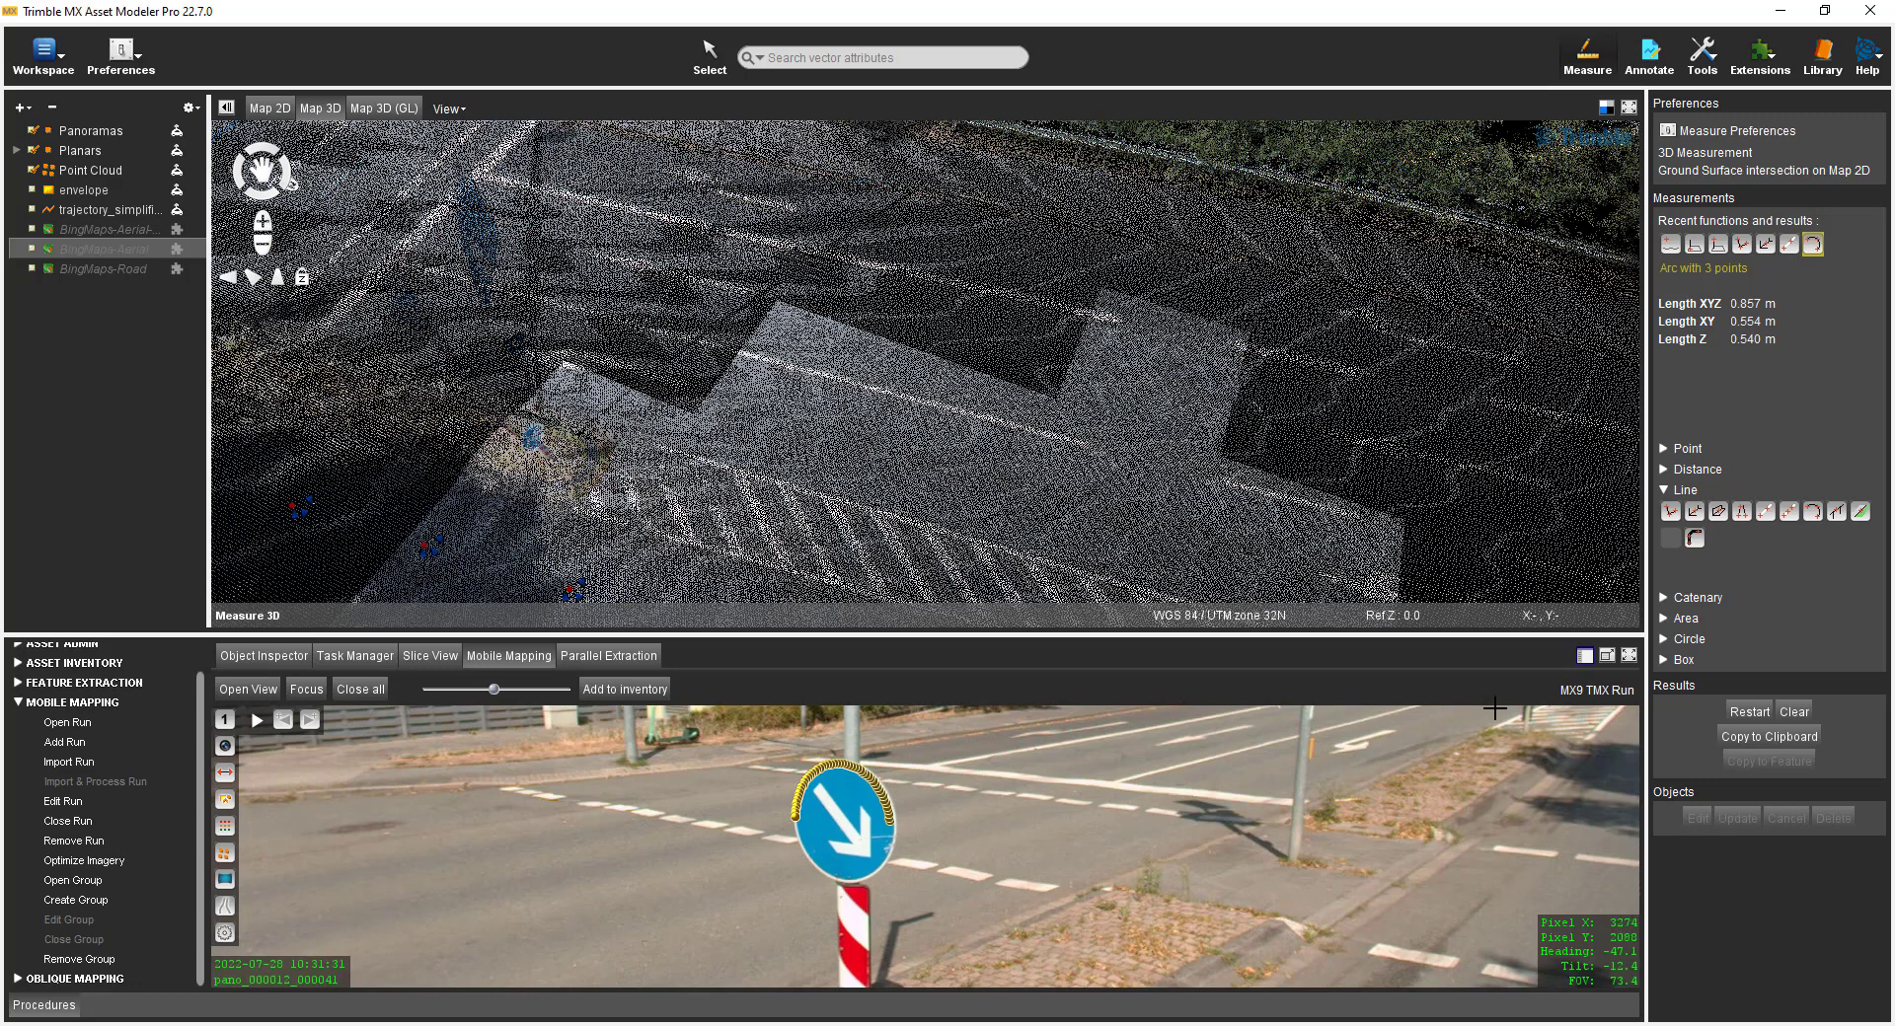
Step: Return the 3D map to the top view and open a panorama on the southern road arm facing the house with solar panels
{"action": "left_click", "coordinate": [1668, 619]}
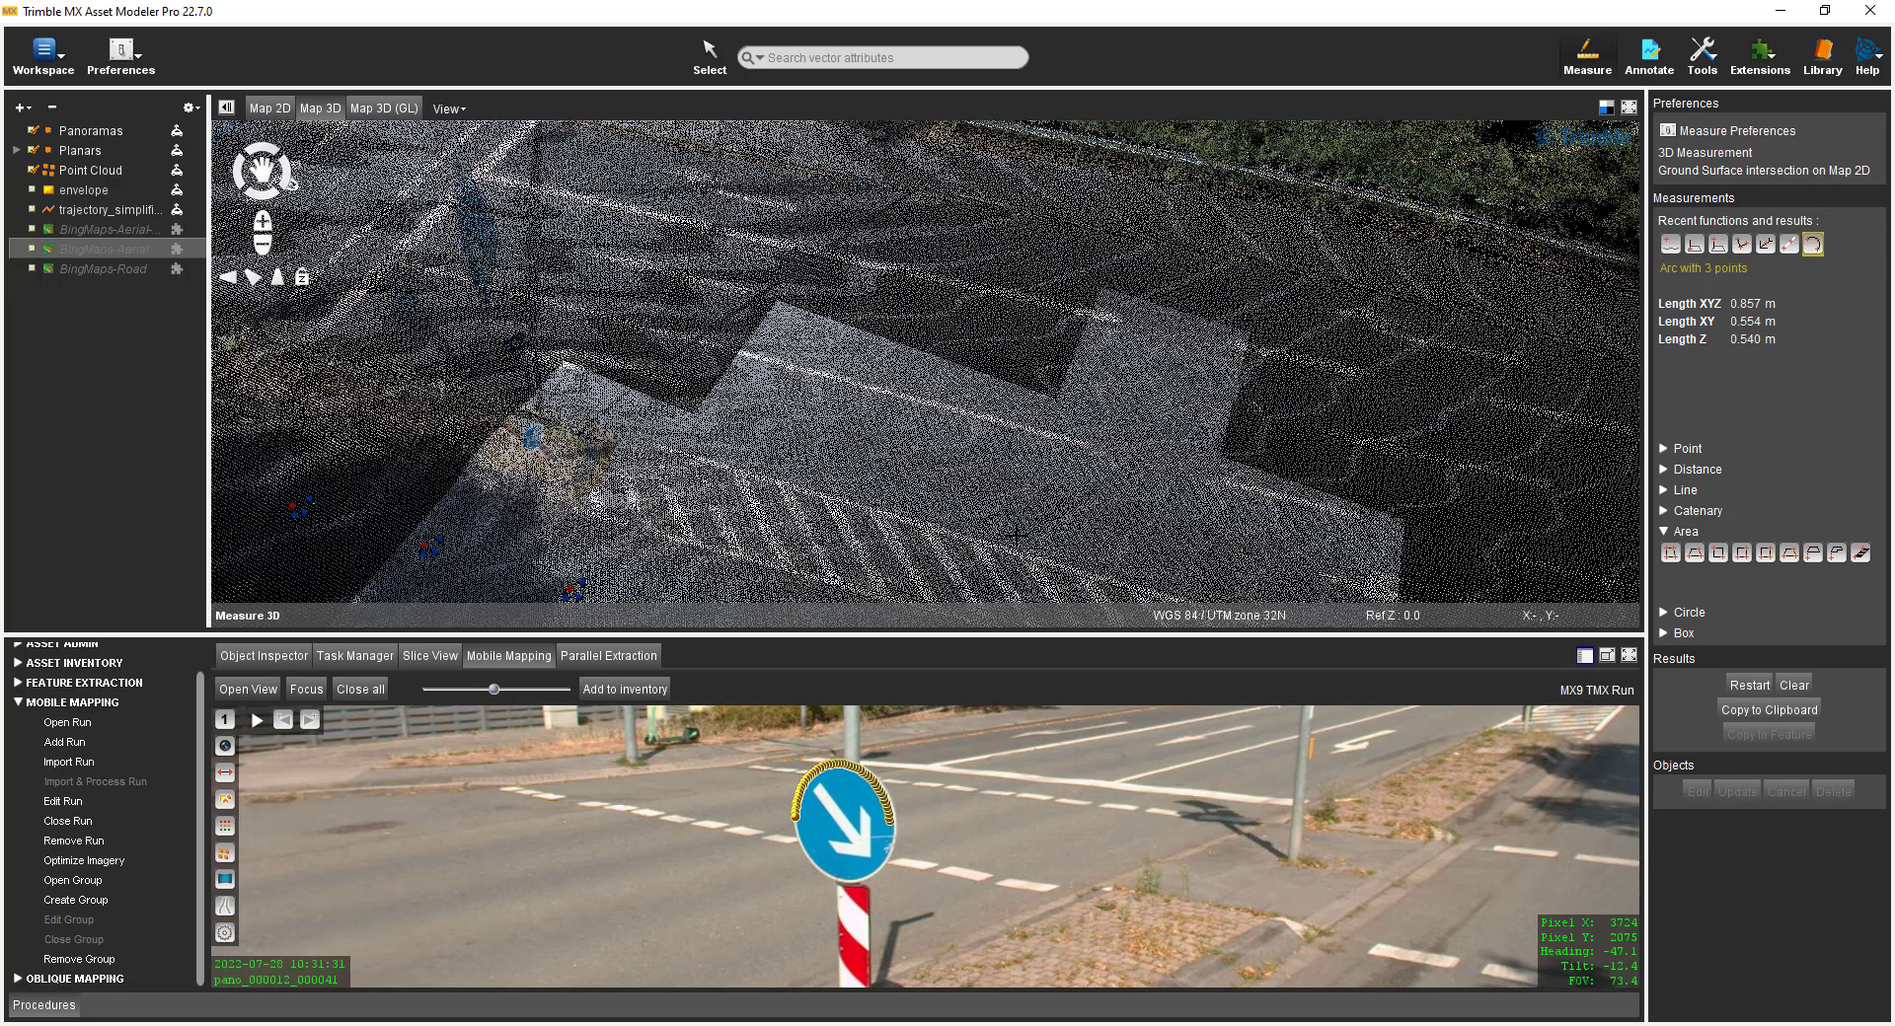
{"action": "left_click", "coordinate": [277, 277]}
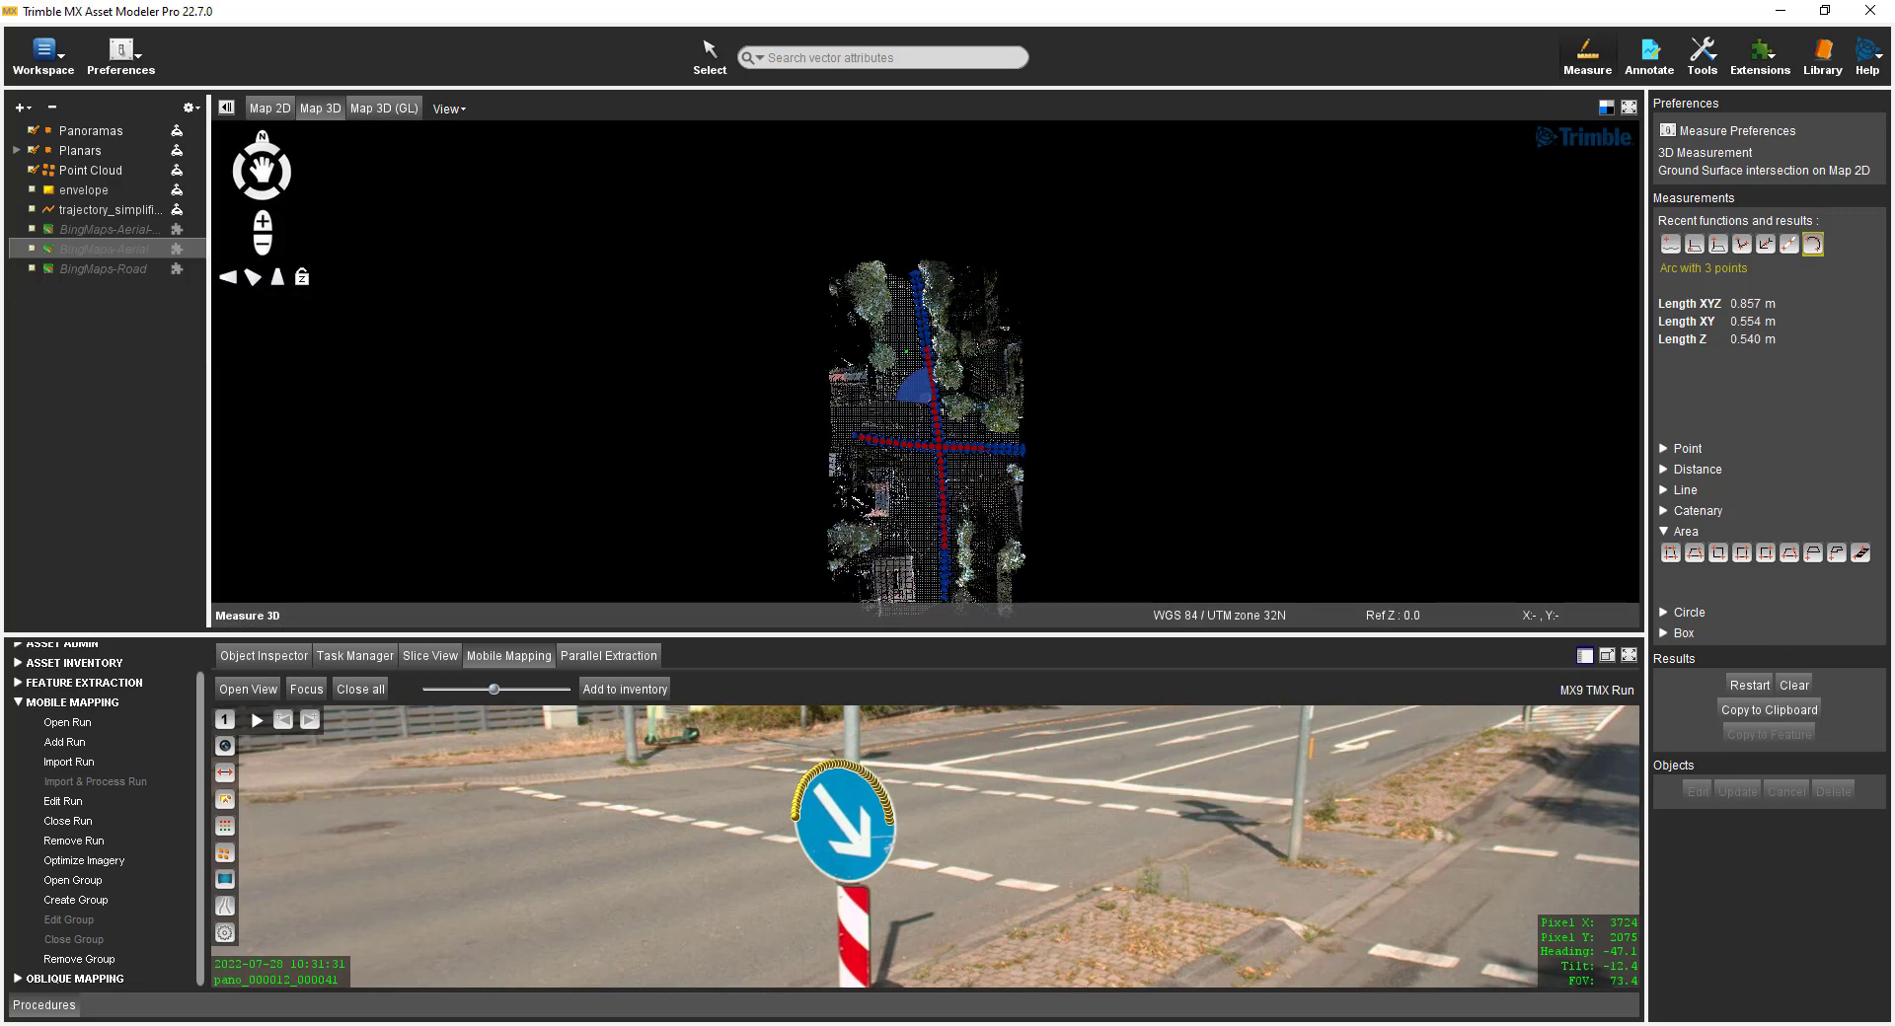
{"action": "scroll", "coordinate": [918, 521], "scroll_direction": "up", "scroll_amount": 4}
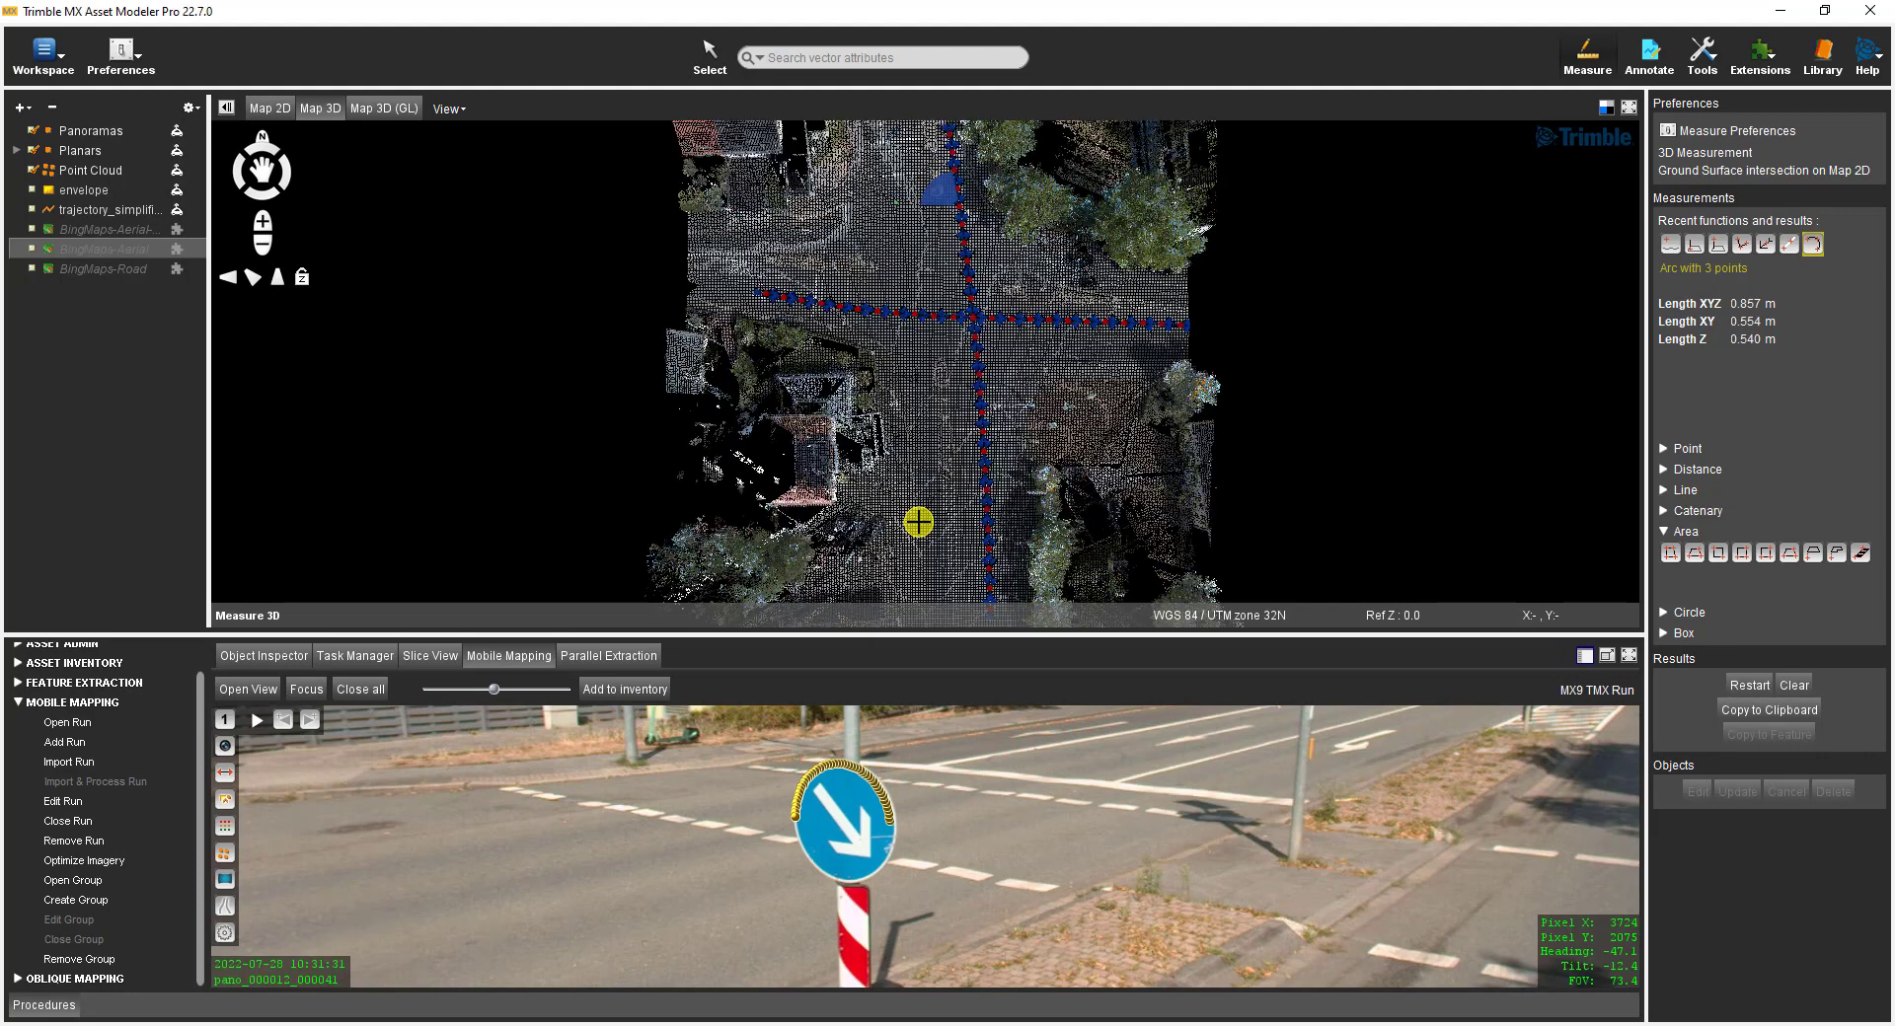
{"action": "scroll", "coordinate": [918, 521], "scroll_direction": "up", "scroll_amount": 1}
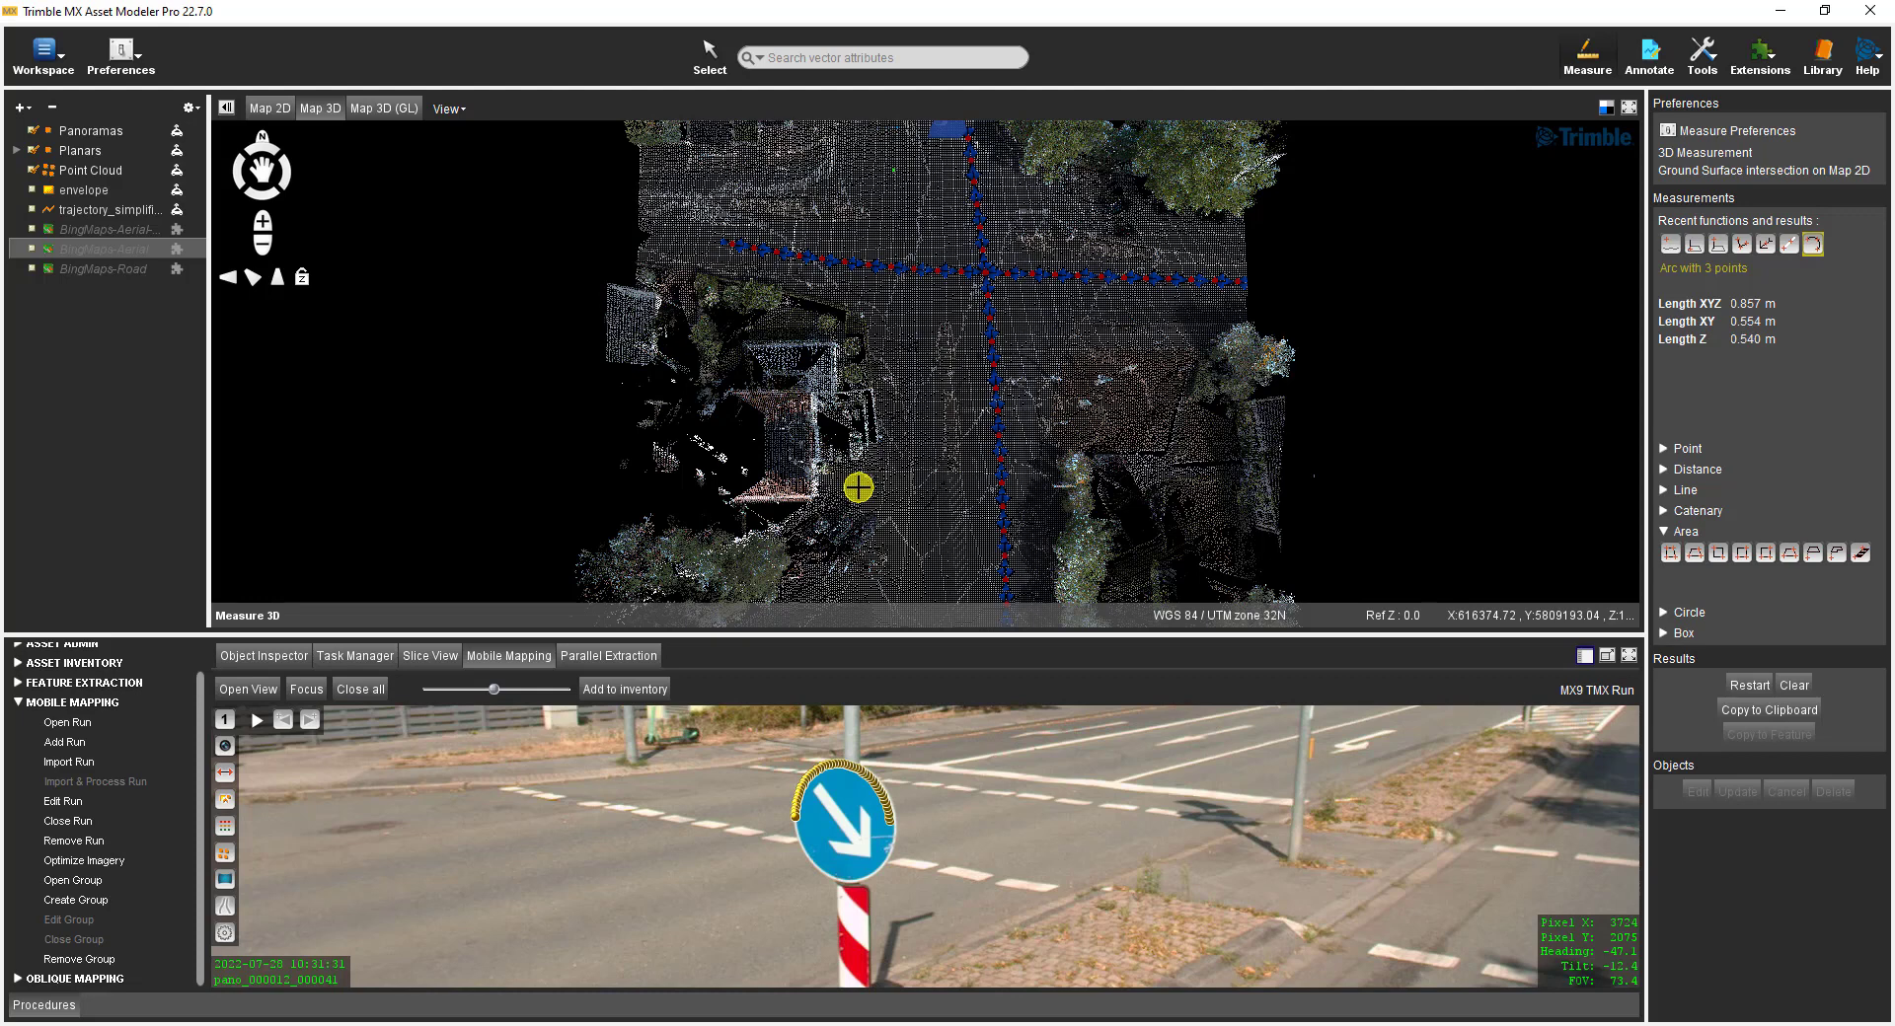
{"action": "left_click", "coordinate": [257, 691]}
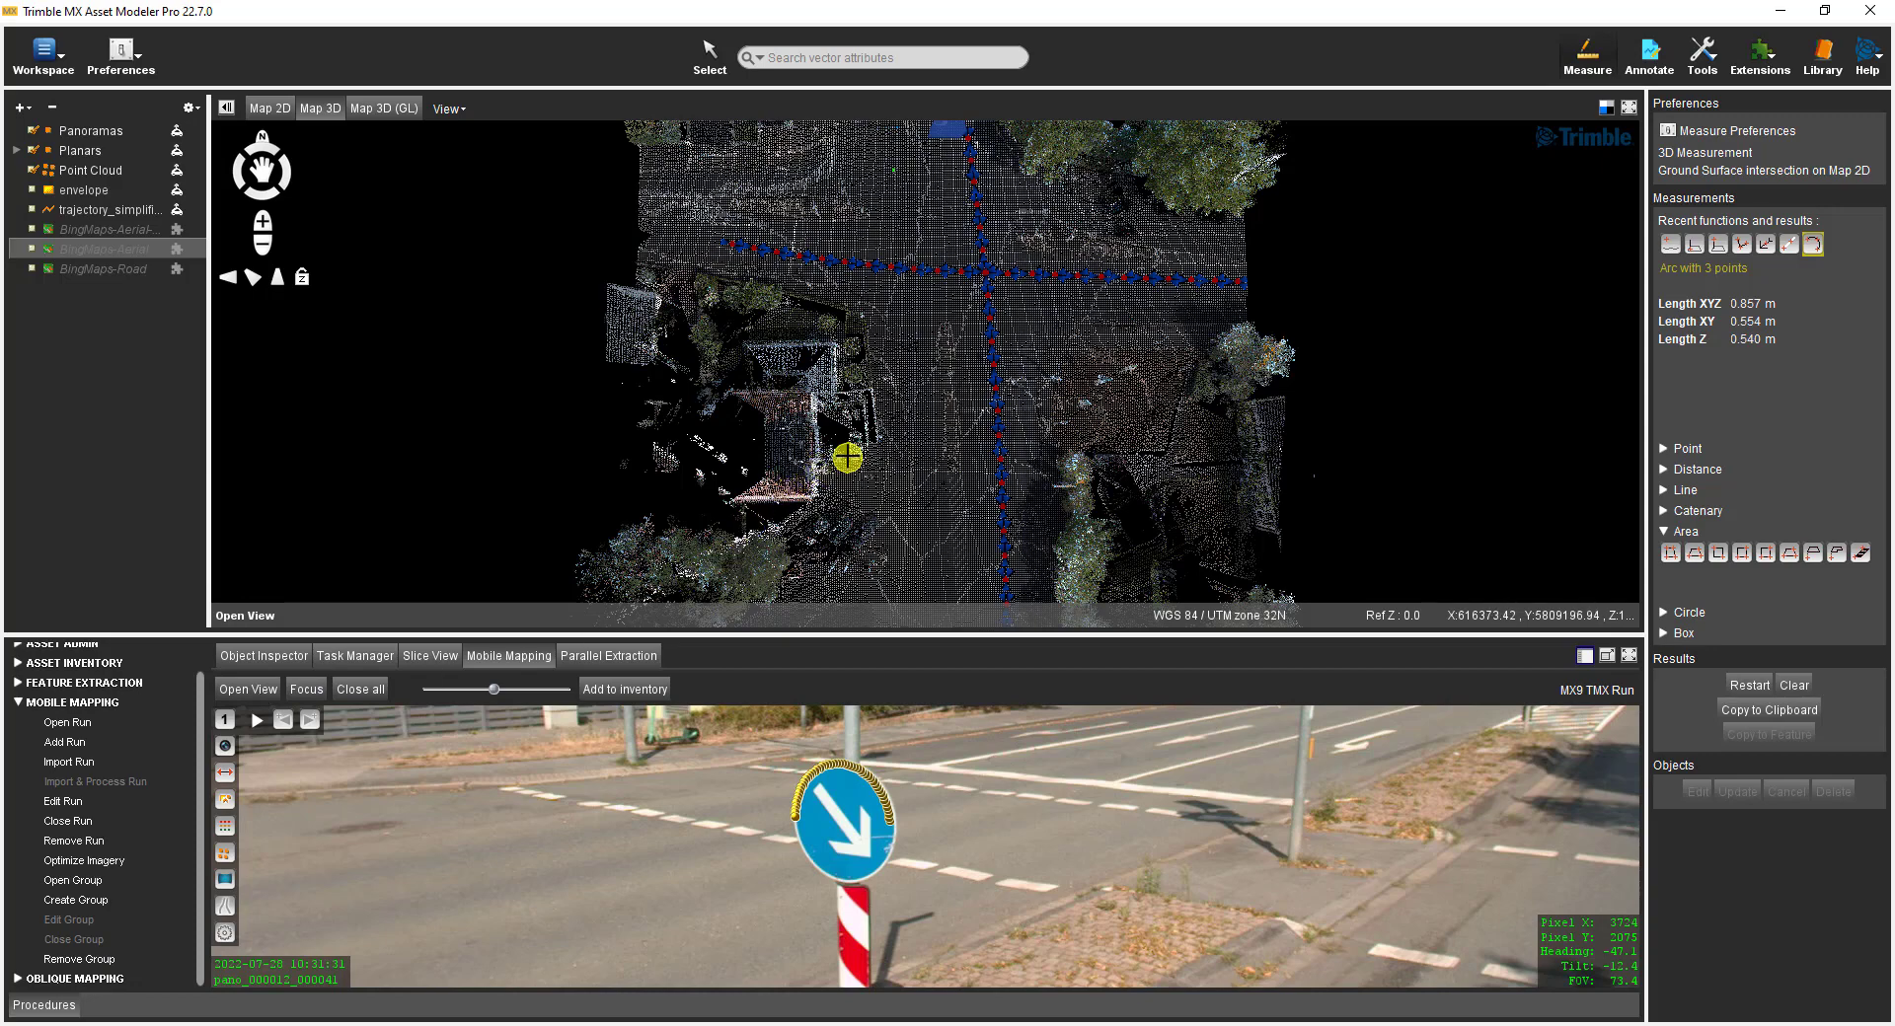
{"action": "left_click", "coordinate": [901, 454]}
{"action": "left_click_drag", "start_coordinate": [945, 711], "coordinate": [829, 1008]}
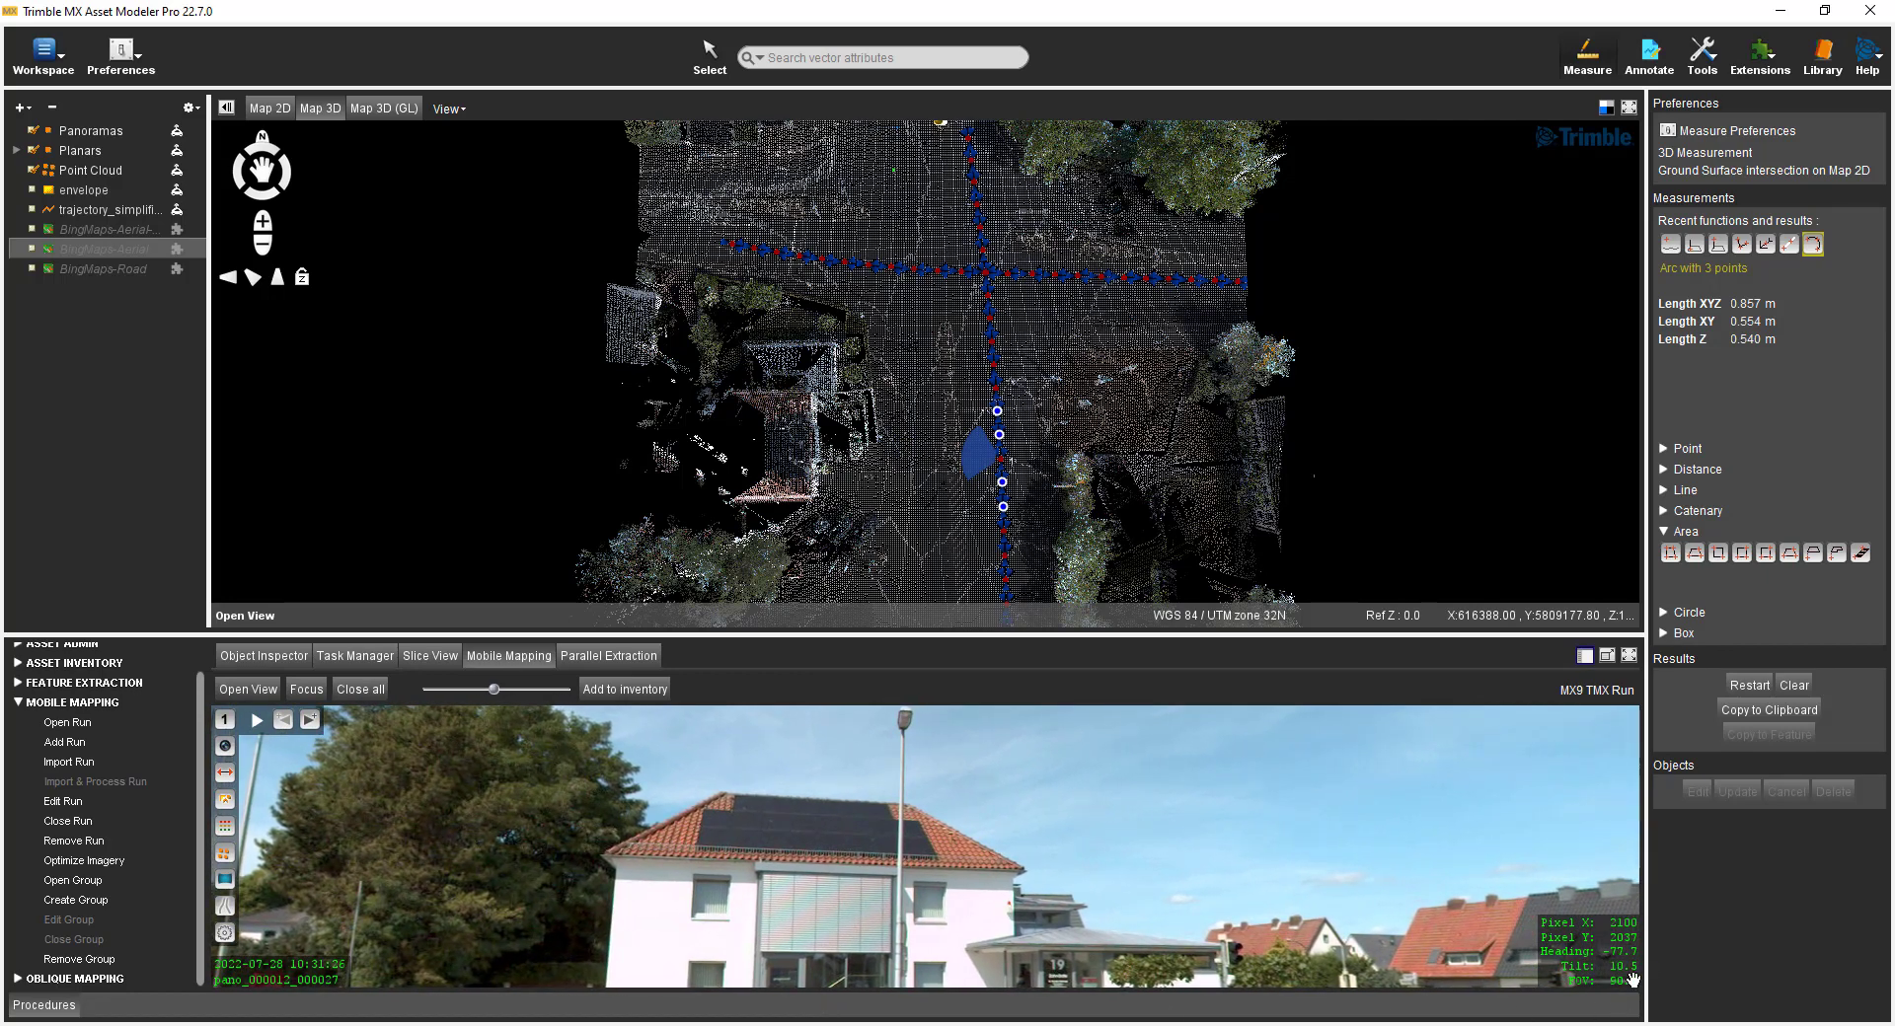
Step: Measure the stepped outline of the solar panels on the house roof with Free area
{"action": "left_click", "coordinate": [1669, 553]}
{"action": "scroll", "coordinate": [849, 831], "scroll_direction": "up", "scroll_amount": 3}
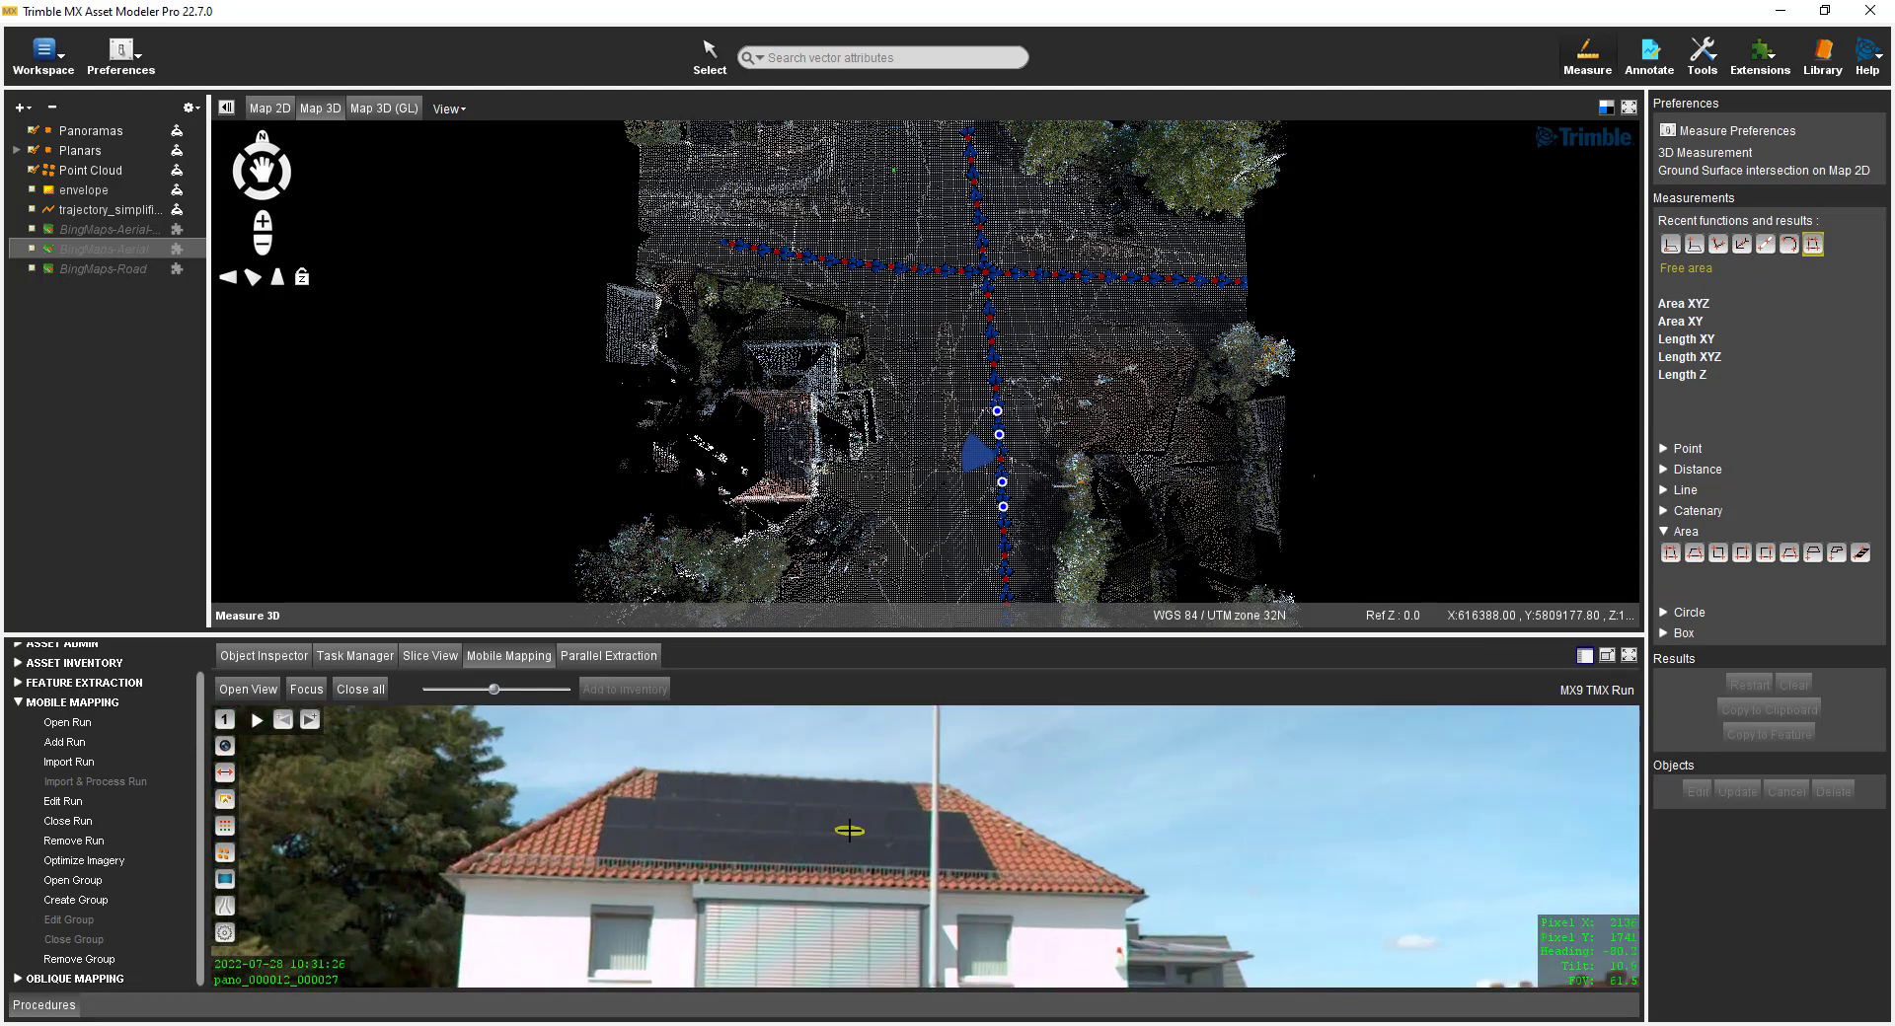
{"action": "scroll", "coordinate": [849, 831], "scroll_direction": "up", "scroll_amount": 2}
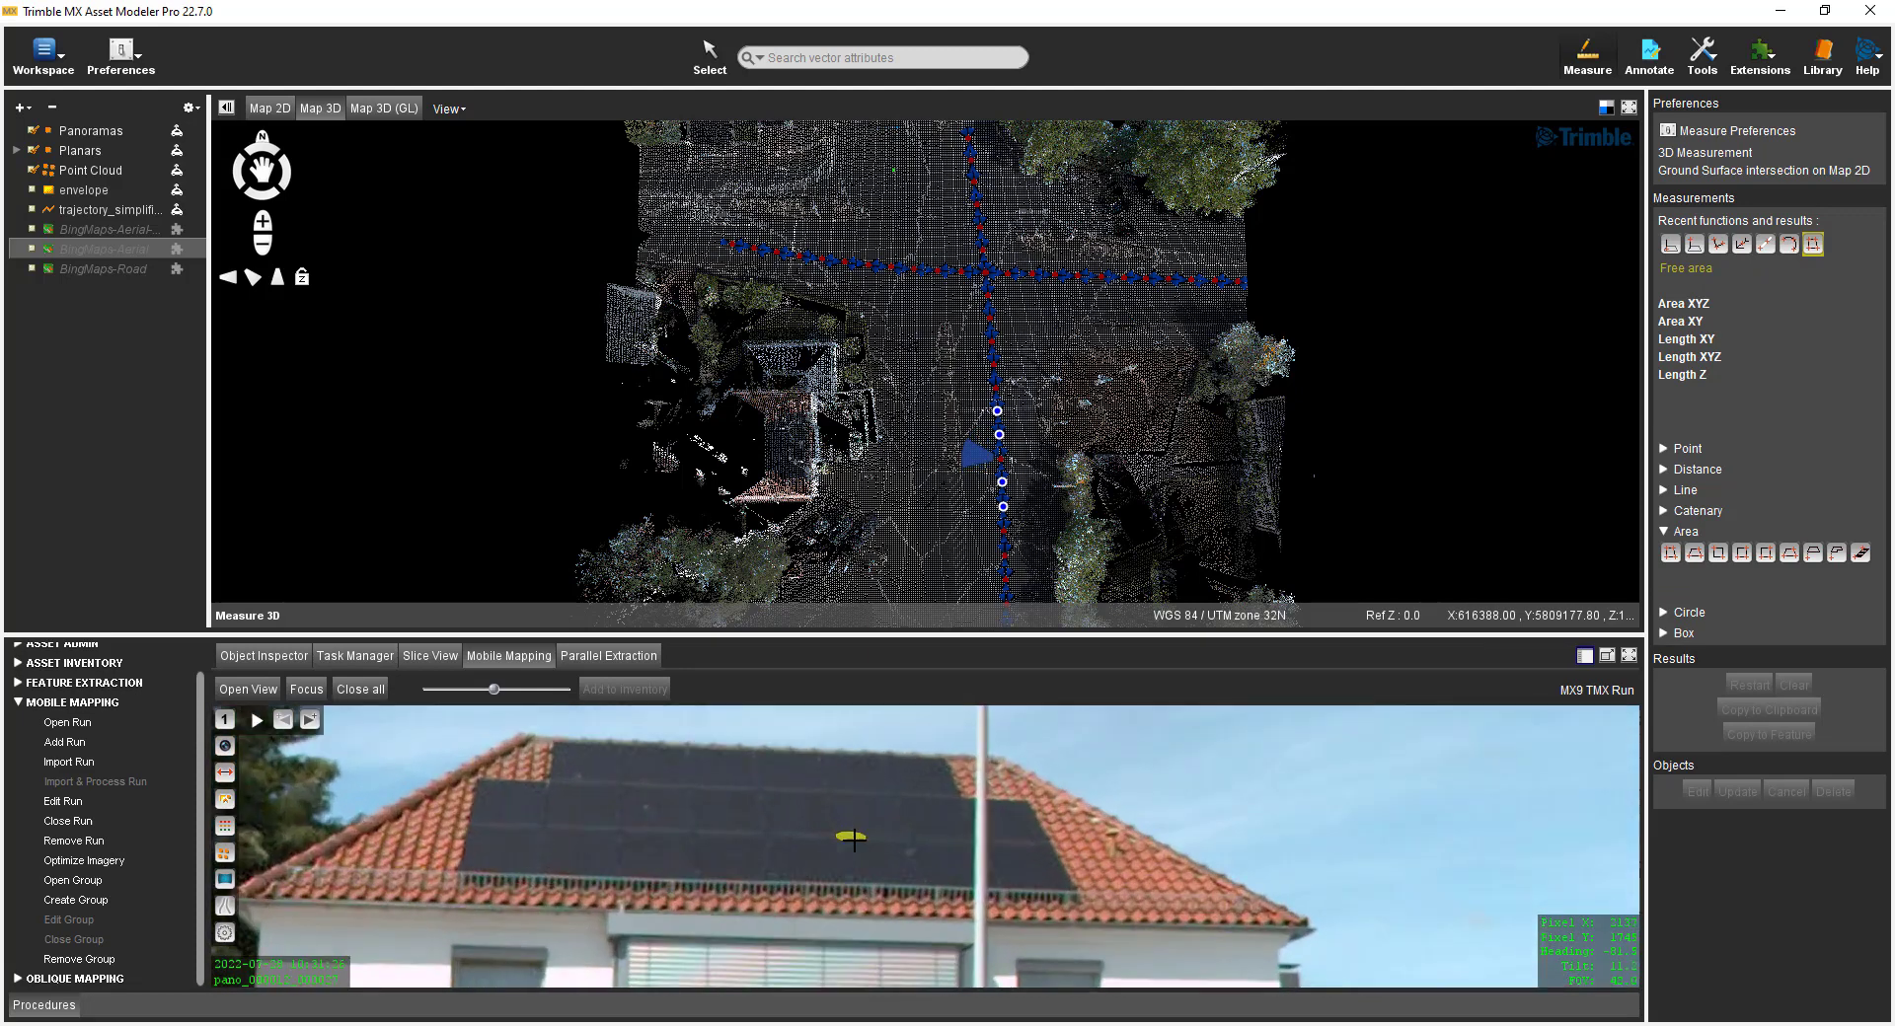
{"action": "left_click", "coordinate": [1102, 907]}
{"action": "left_click", "coordinate": [1046, 798]}
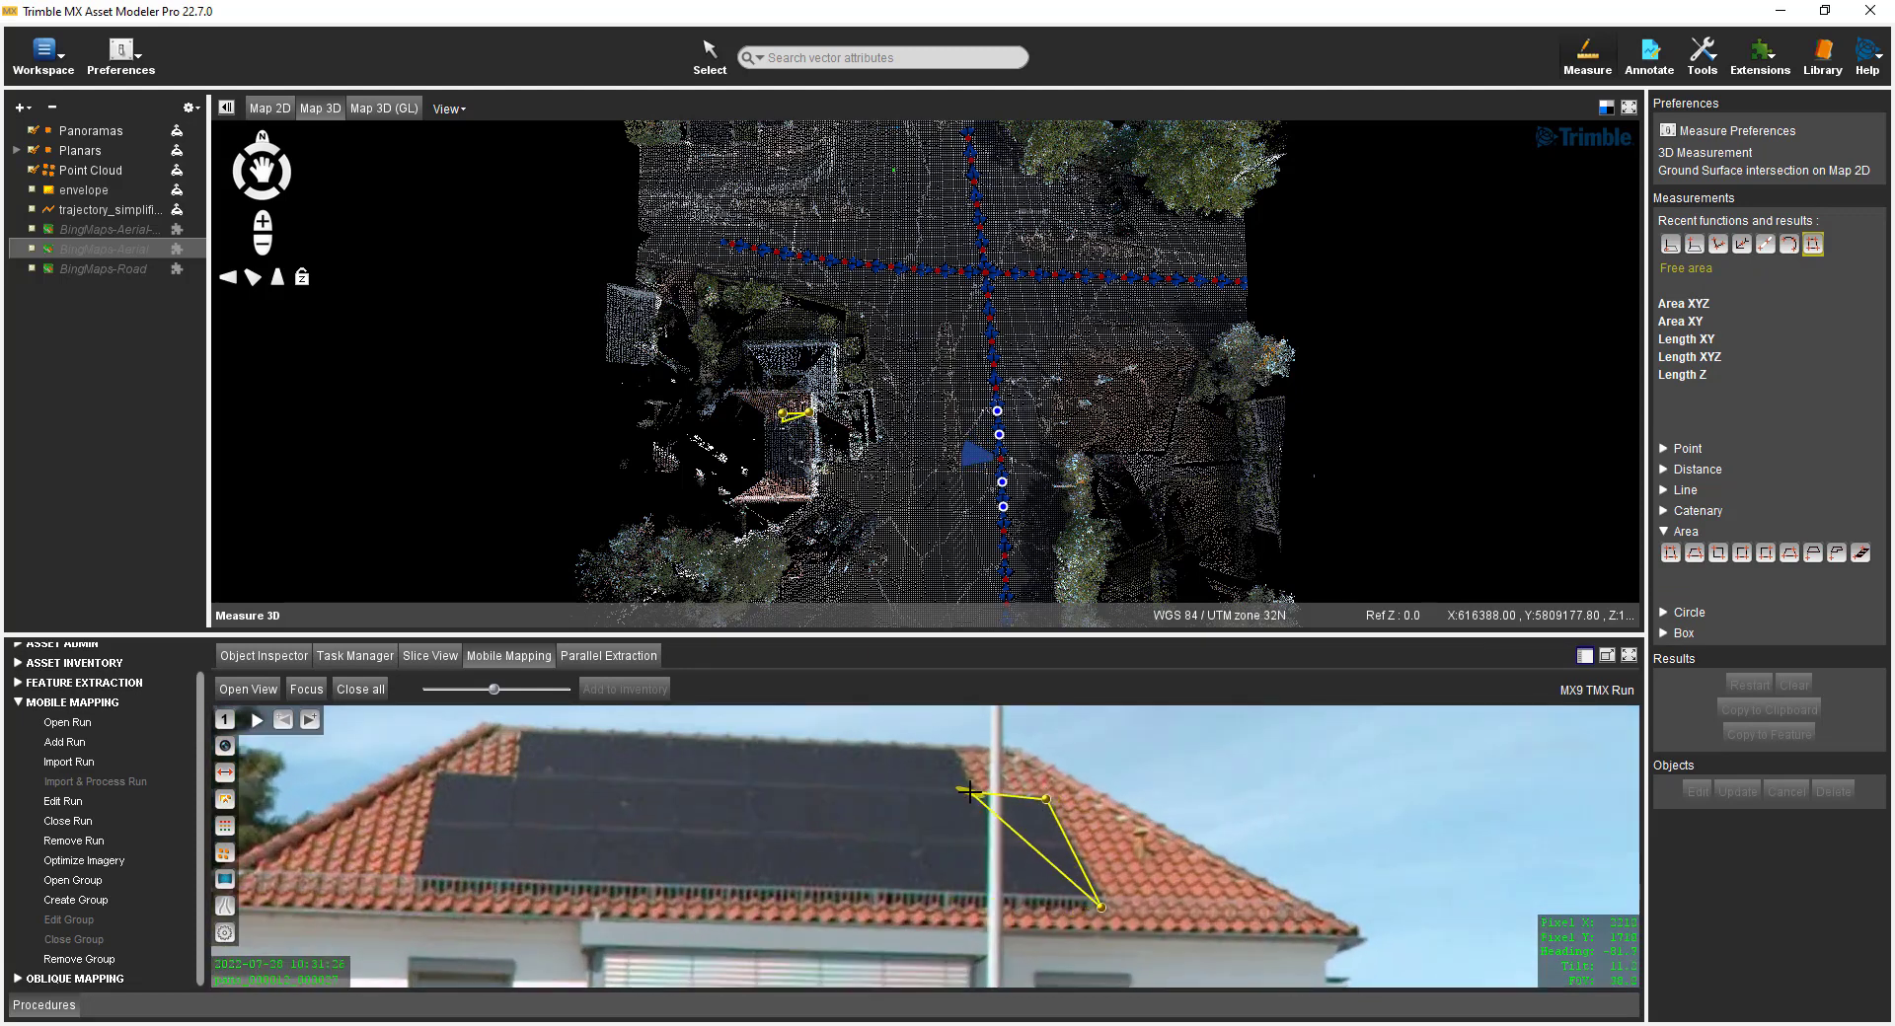
{"action": "left_click", "coordinate": [970, 793]}
{"action": "left_click", "coordinate": [953, 751]}
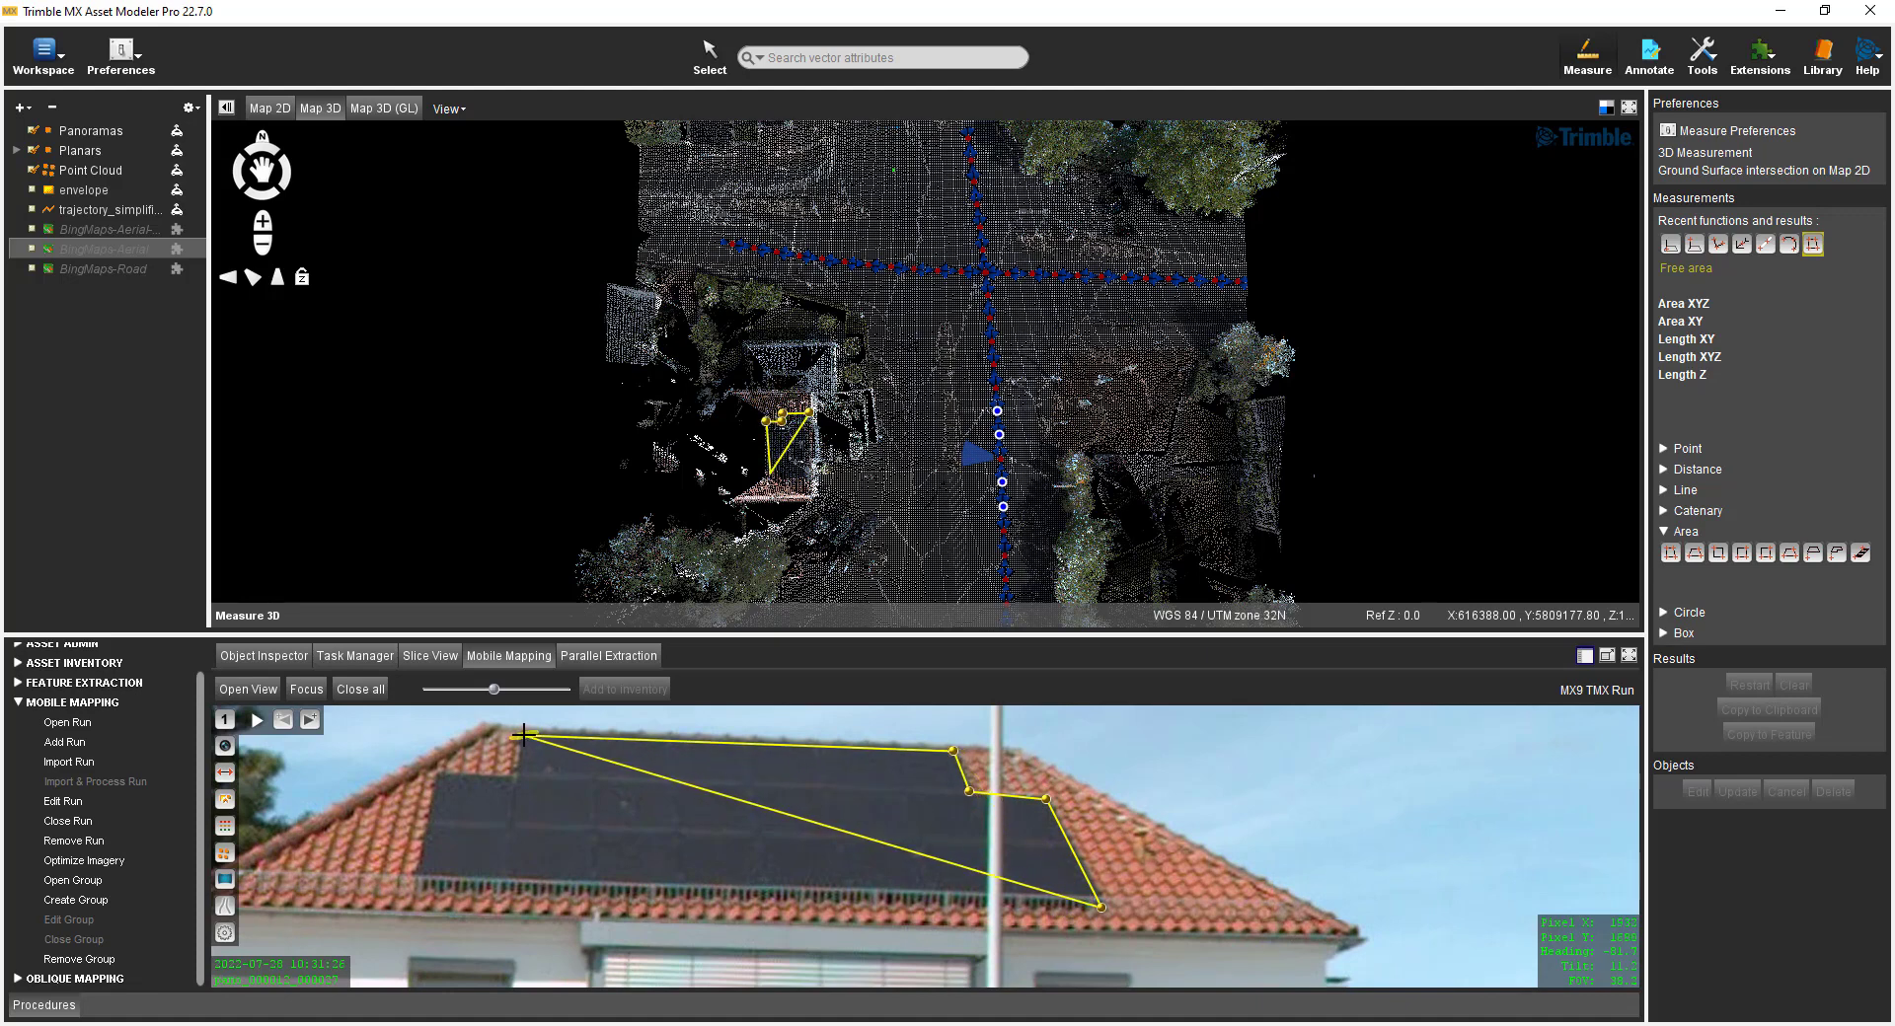
{"action": "left_click", "coordinate": [523, 735]}
{"action": "left_click", "coordinate": [517, 774]}
{"action": "left_click", "coordinate": [441, 776]}
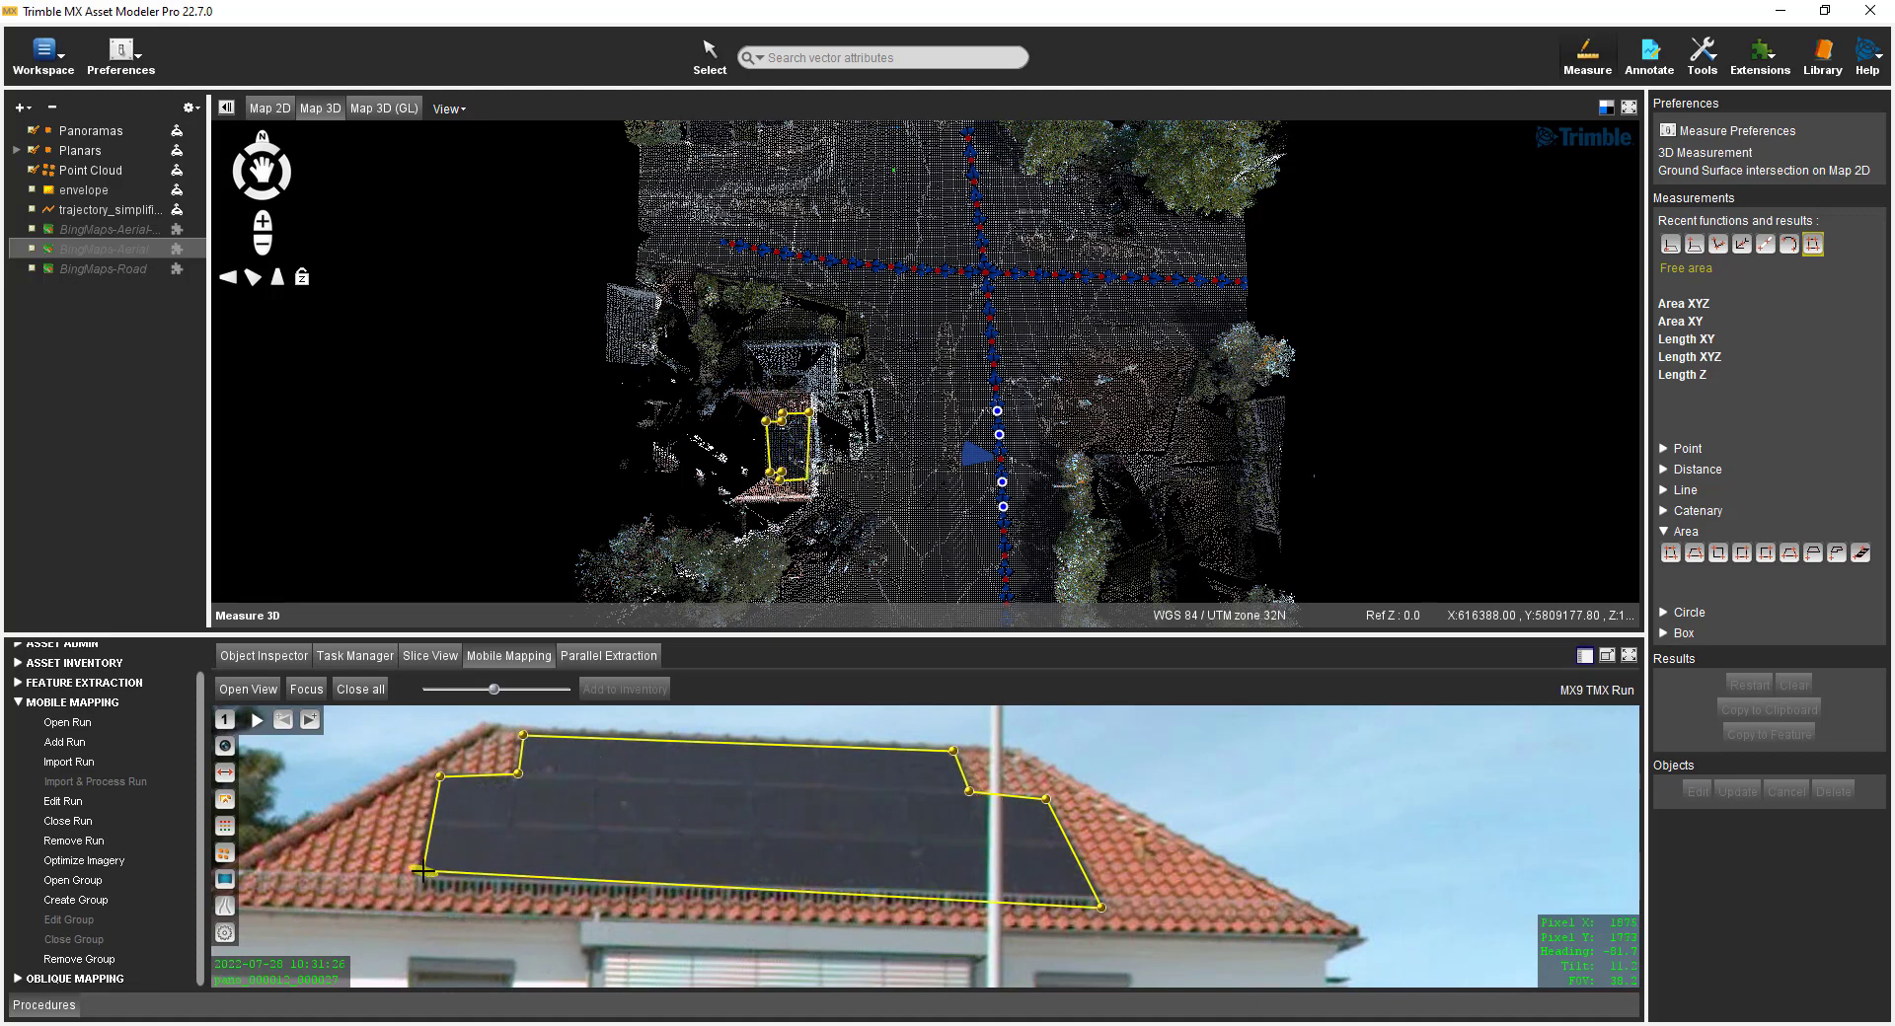
{"action": "double_click", "coordinate": [423, 872]}
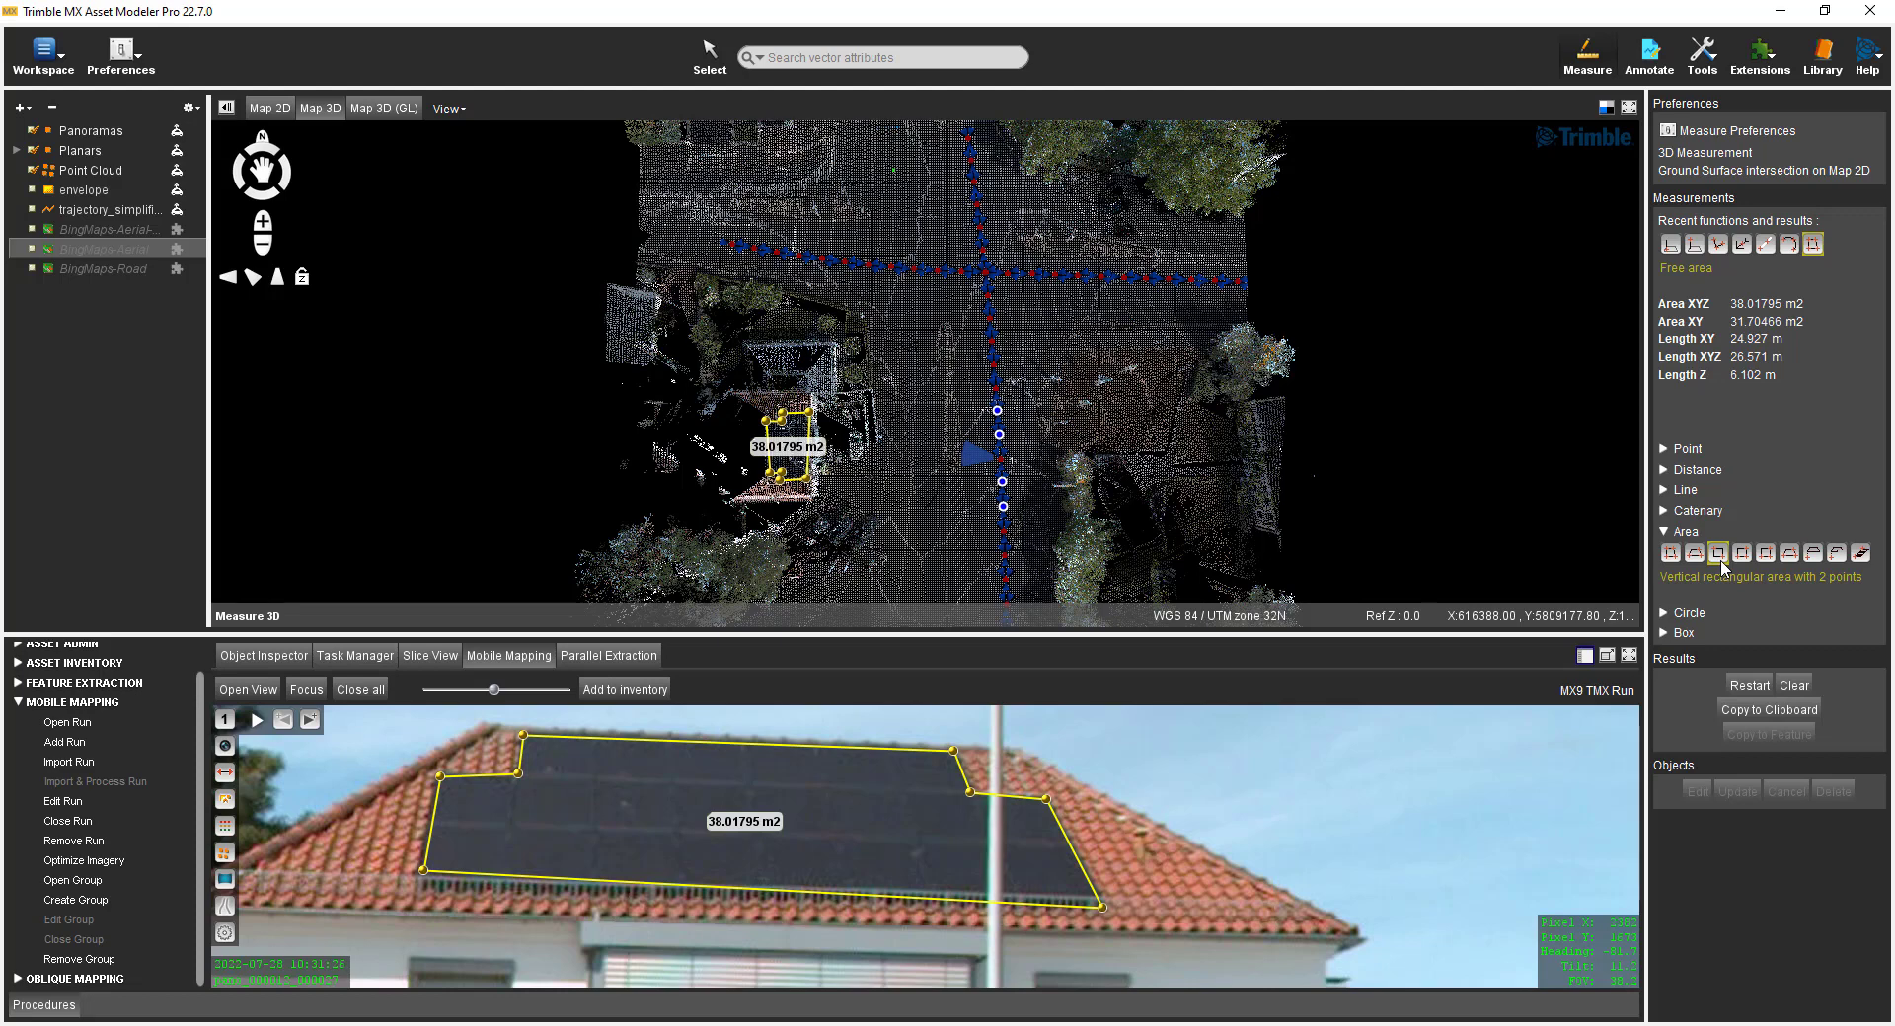
Step: Close all image views and open a panorama on the northern road arm, turned towards the green and white utility cabinet
{"action": "left_click", "coordinate": [361, 689]}
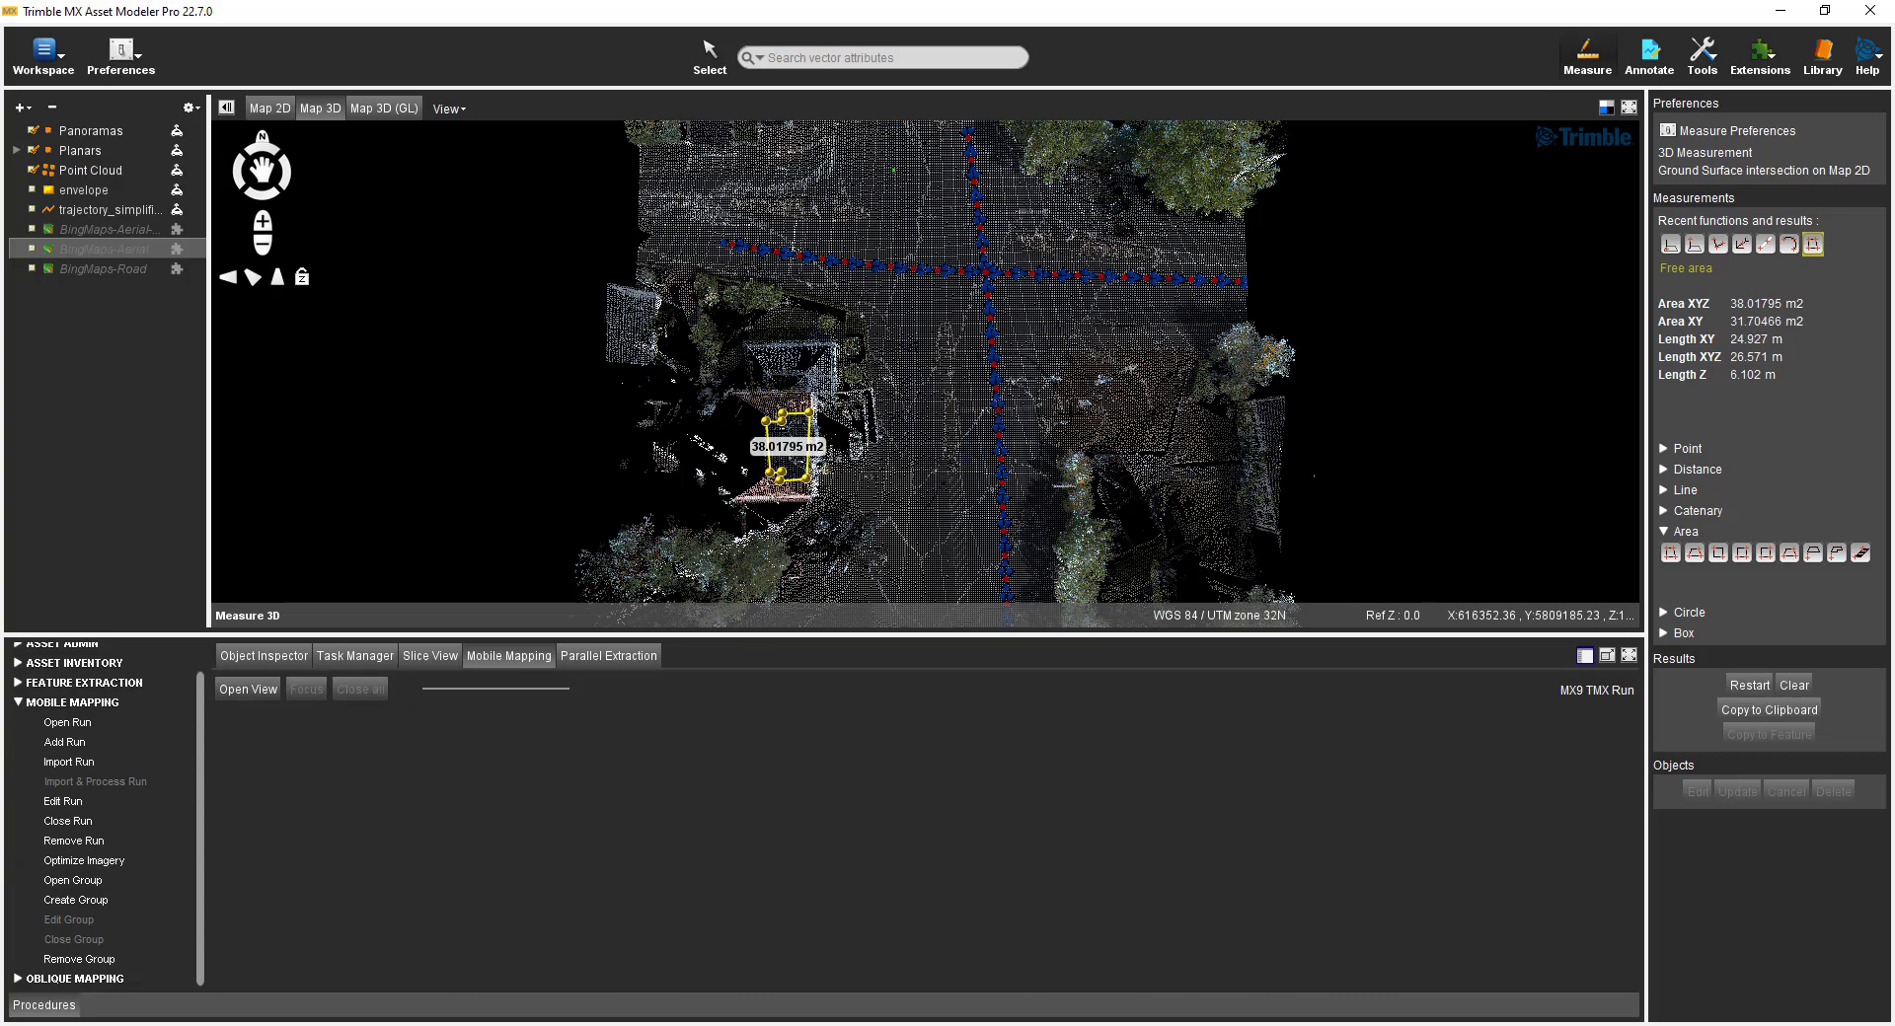
{"action": "left_click_drag", "start_coordinate": [1057, 271], "coordinate": [951, 617]}
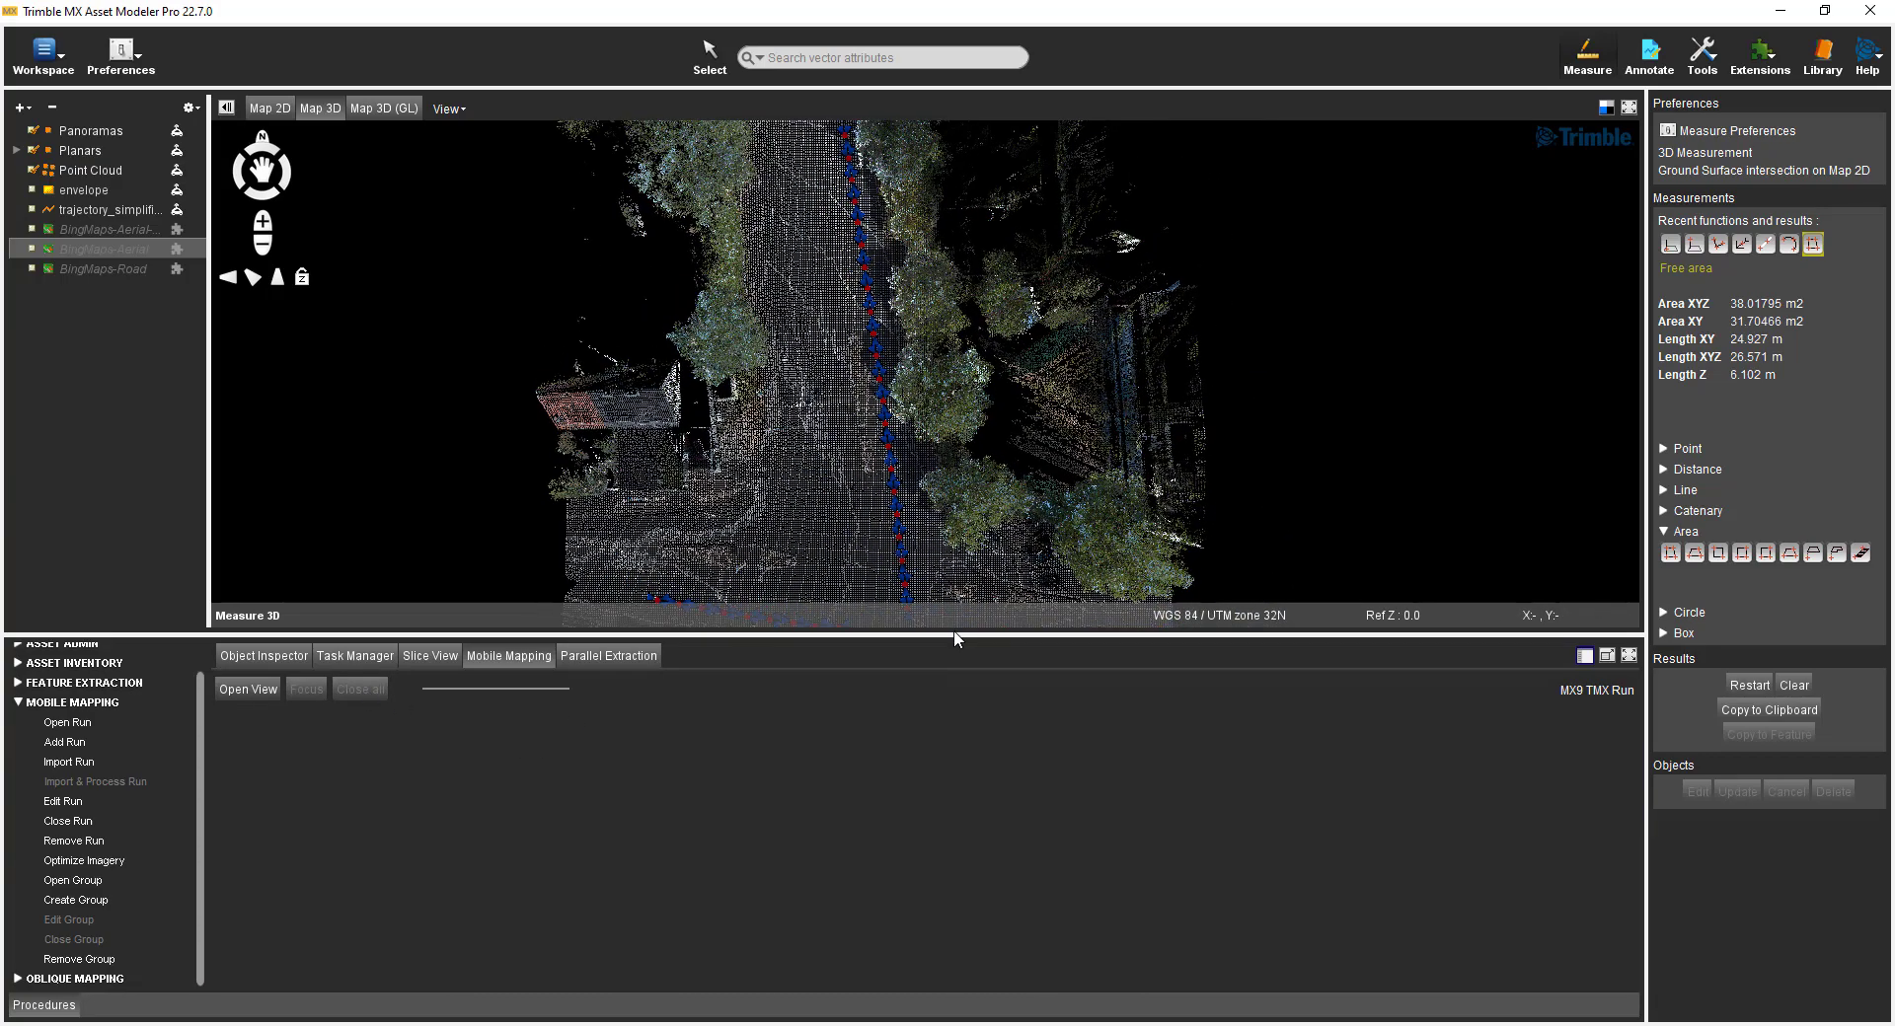
{"action": "left_click", "coordinate": [250, 690]}
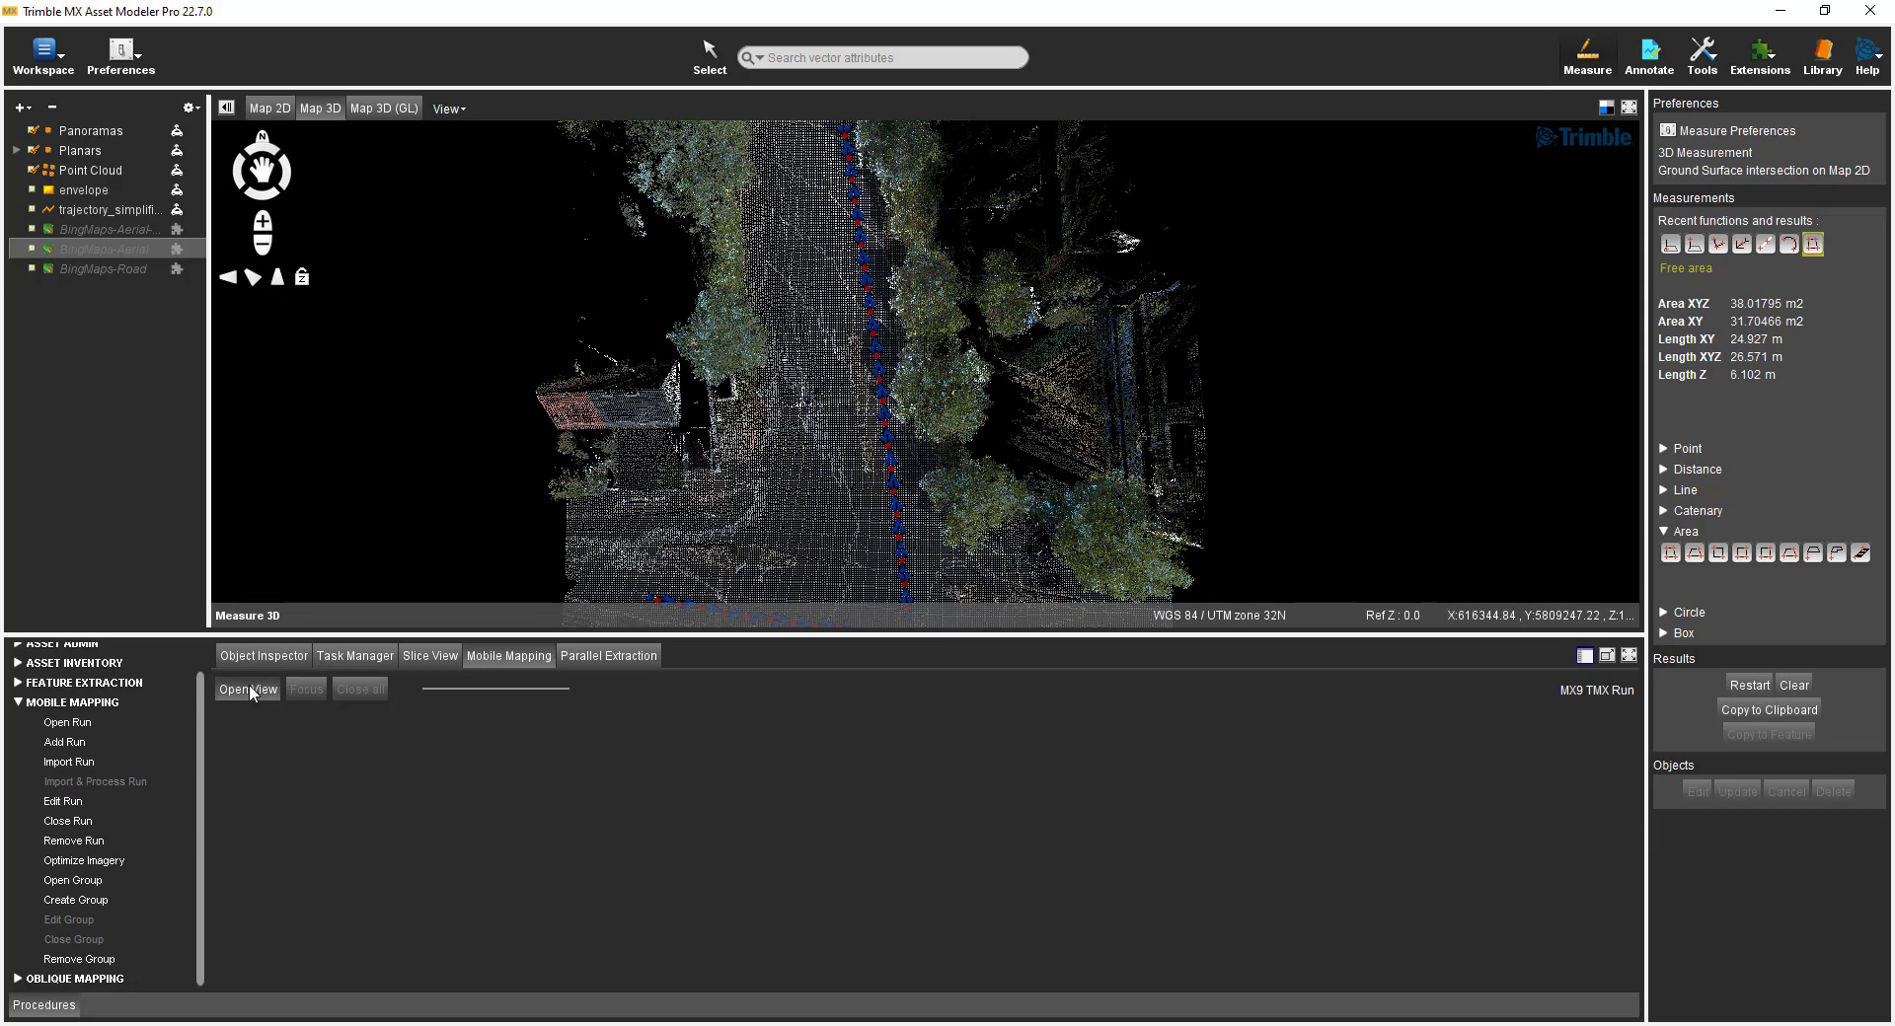
{"action": "left_click", "coordinate": [887, 401]}
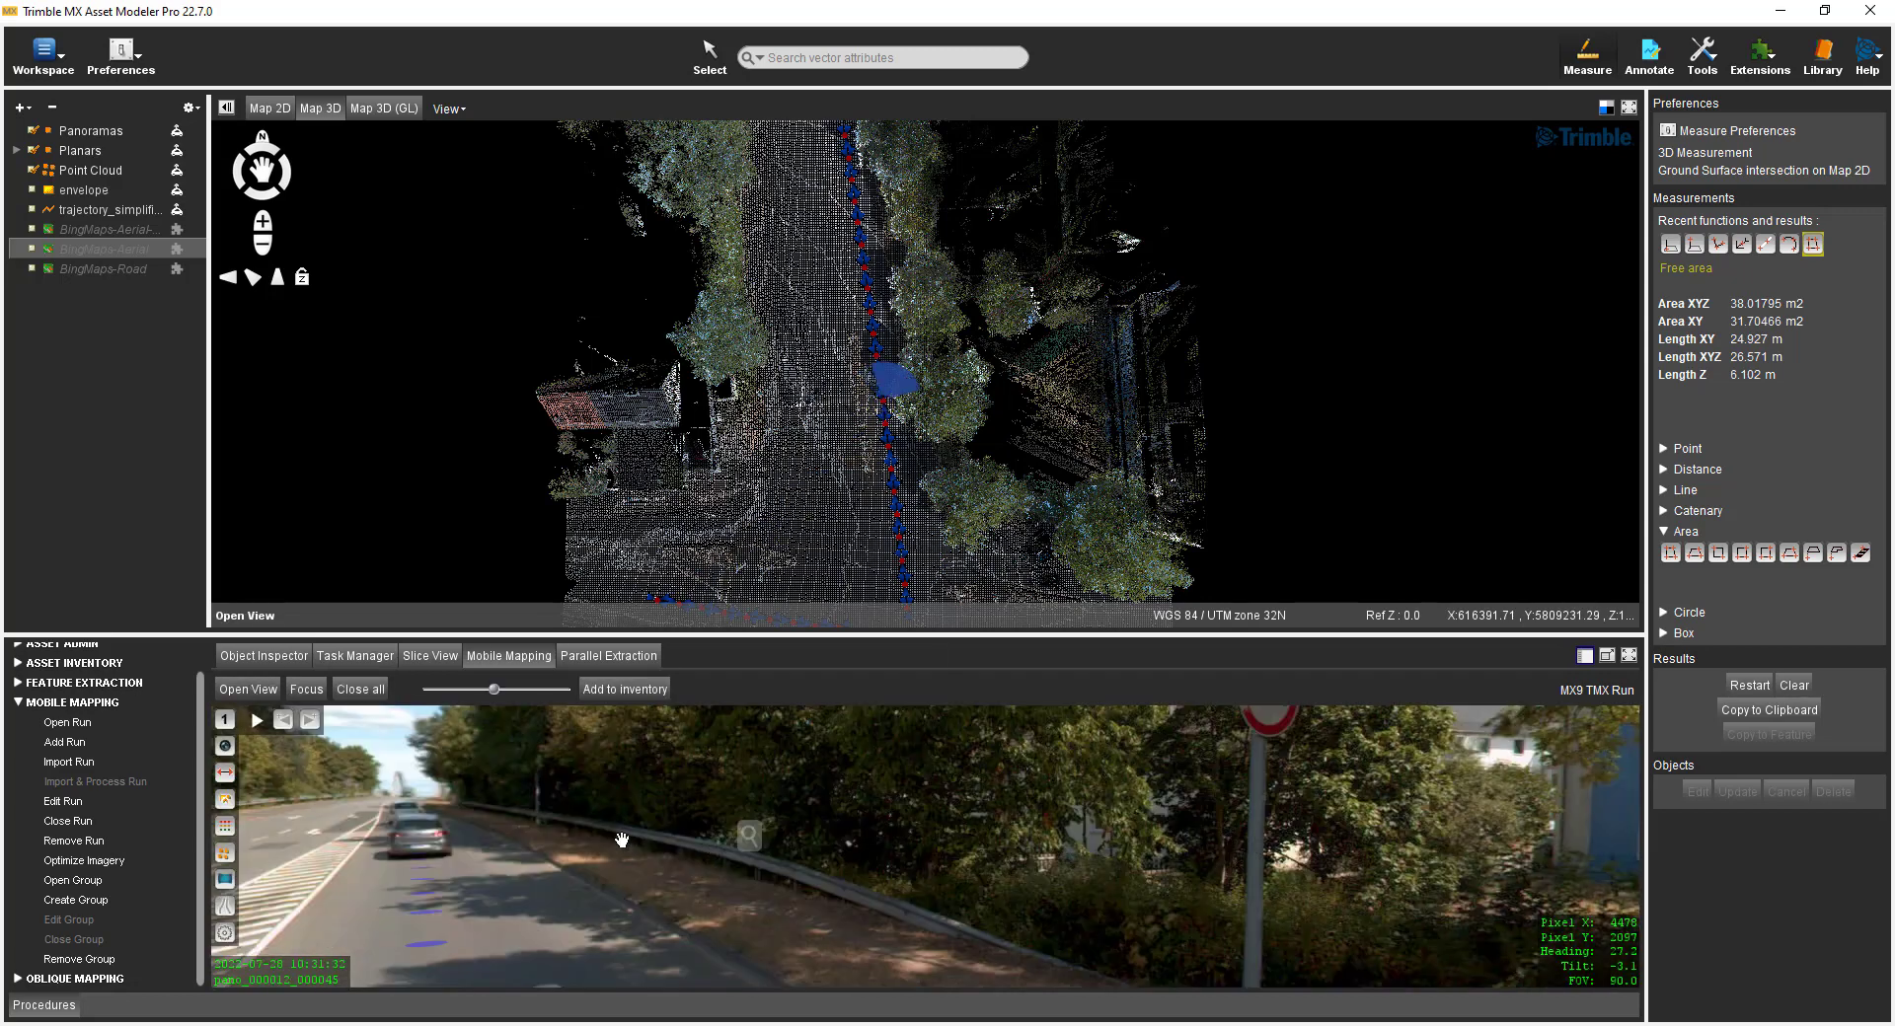
{"action": "left_click_drag", "start_coordinate": [621, 840], "coordinate": [311, 786]}
{"action": "left_click_drag", "start_coordinate": [1251, 948], "coordinate": [837, 899]}
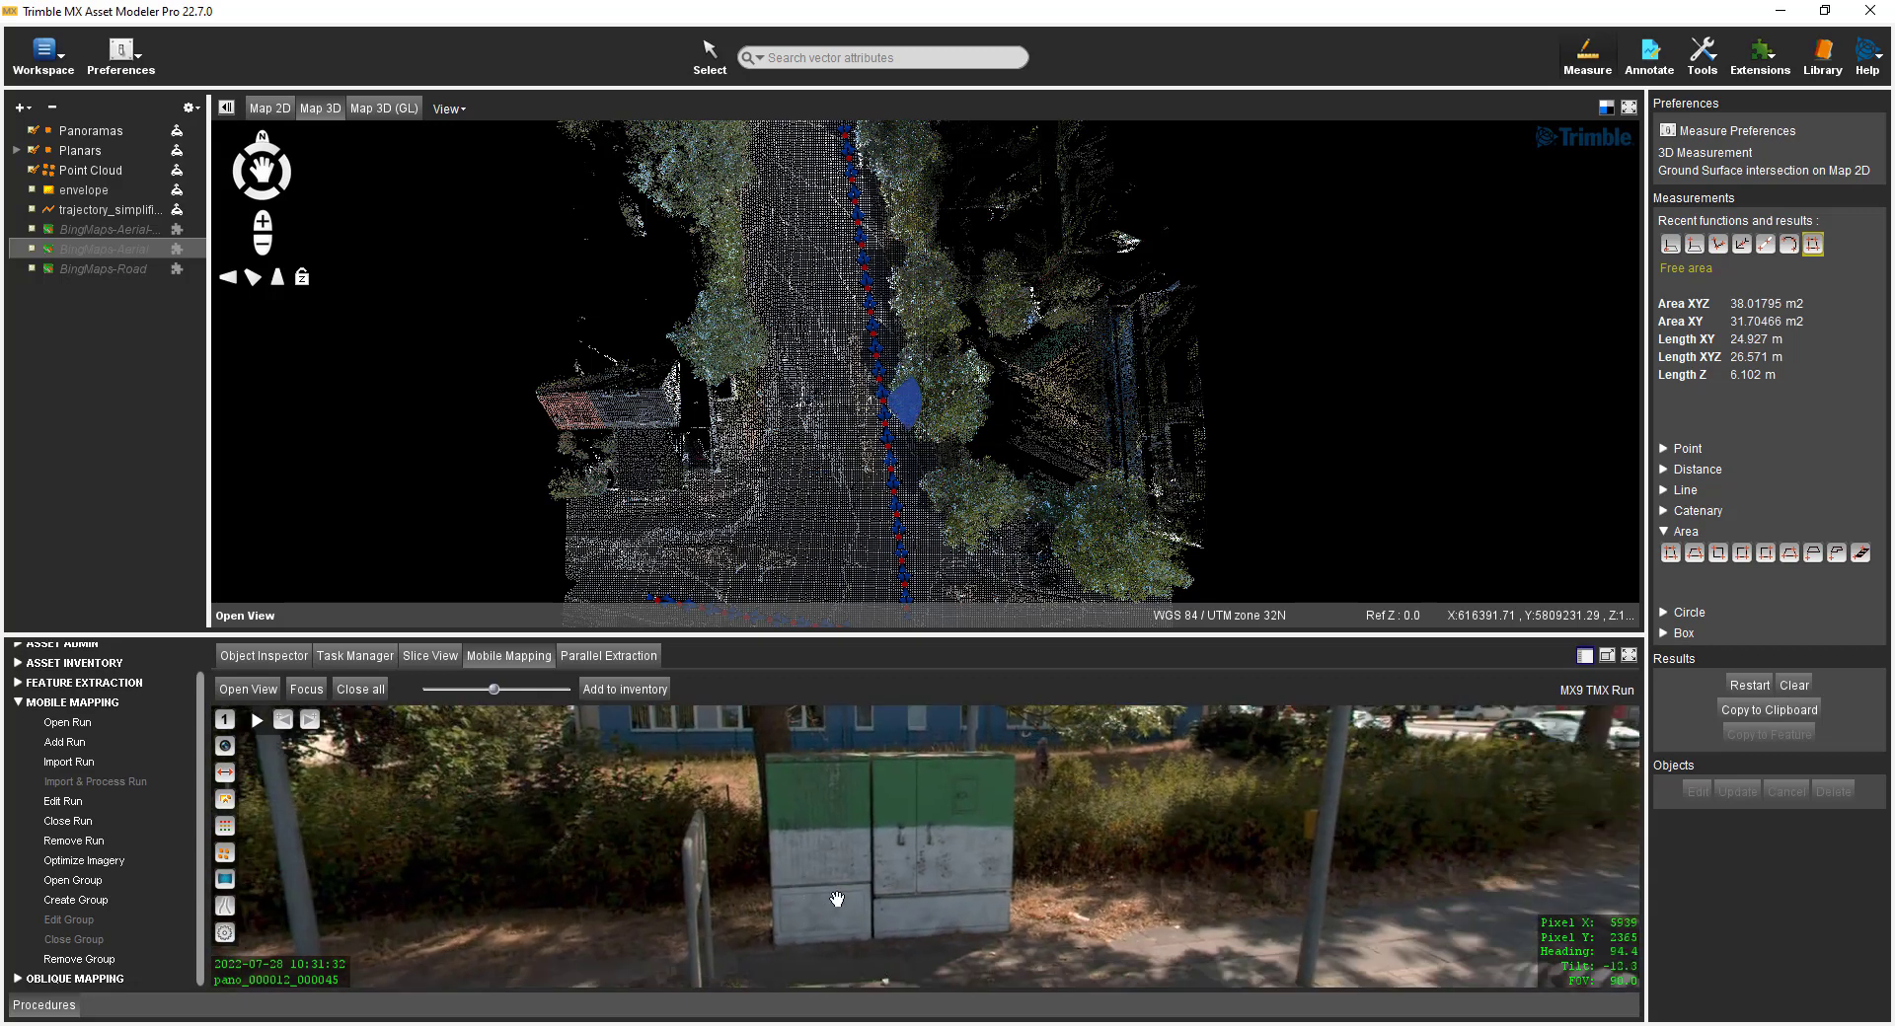
Step: Measure the utility cabinet's front with Vertical rectangular area with 2 points, from its lower corner to the opposite upper corner
{"action": "left_click", "coordinate": [1719, 557]}
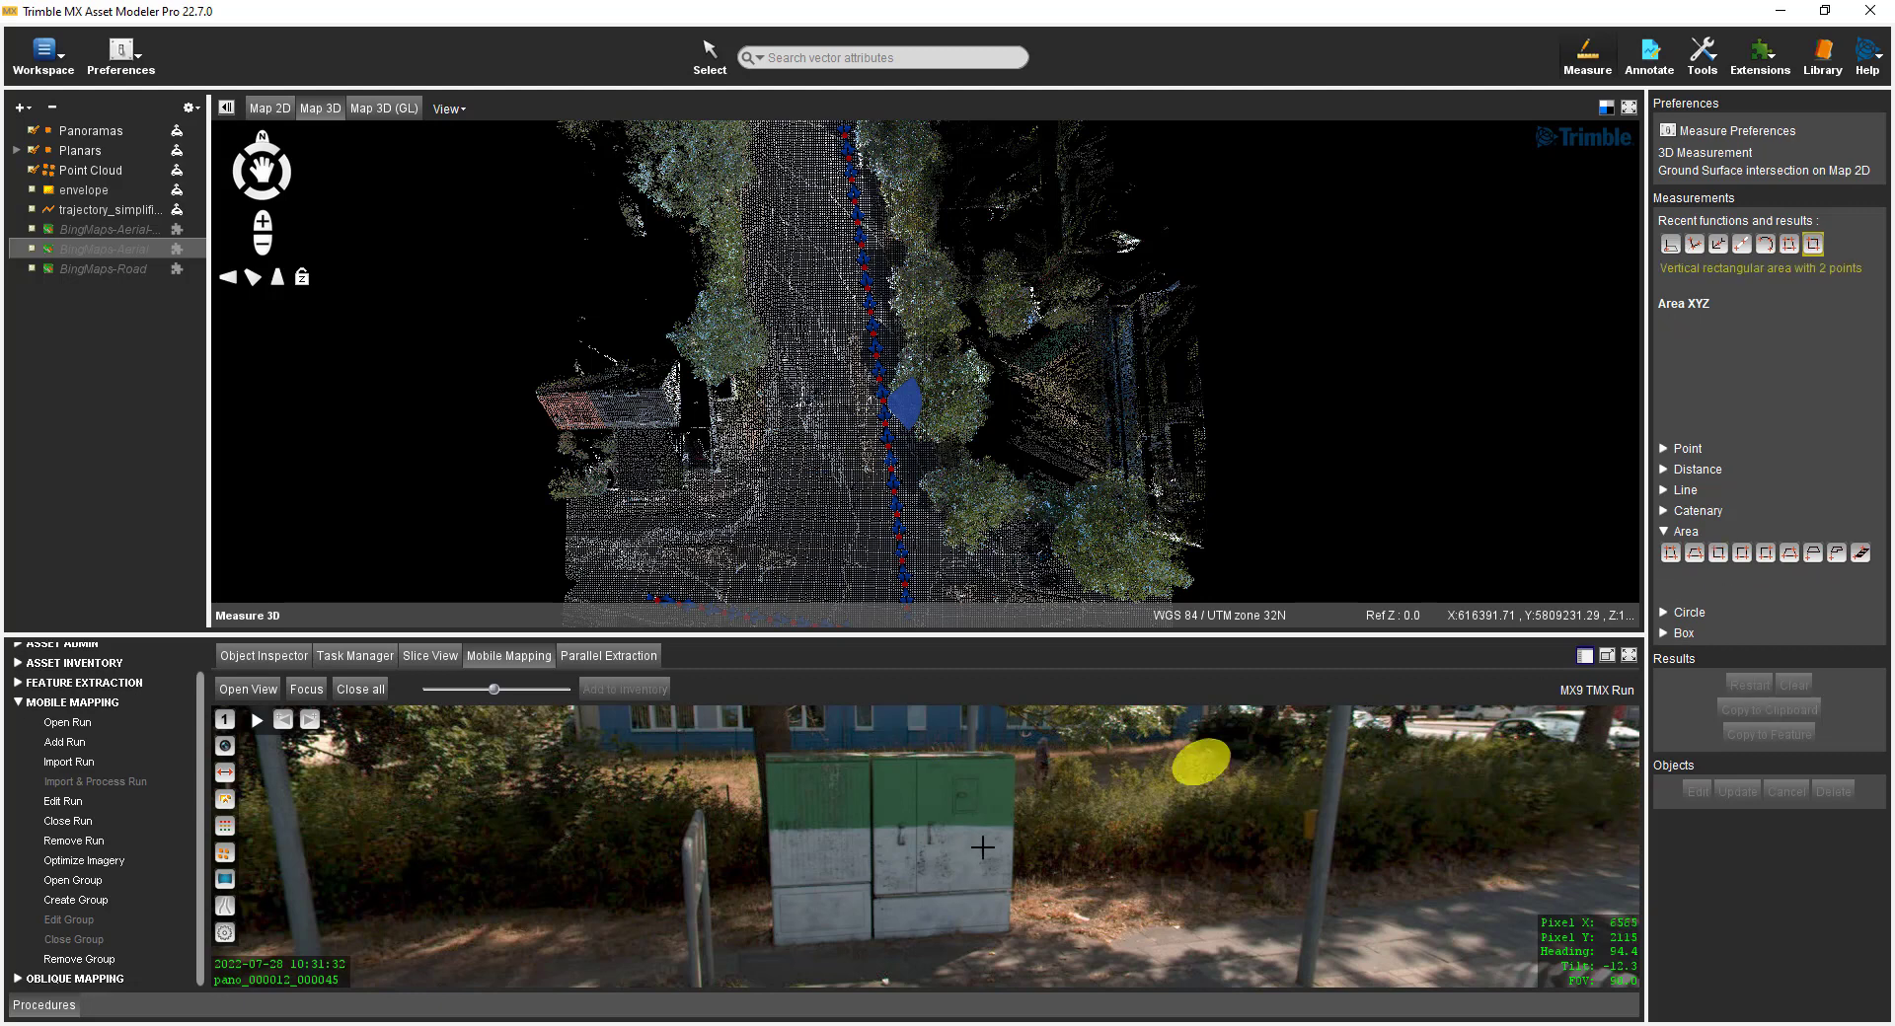
{"action": "left_click", "coordinate": [1003, 928]}
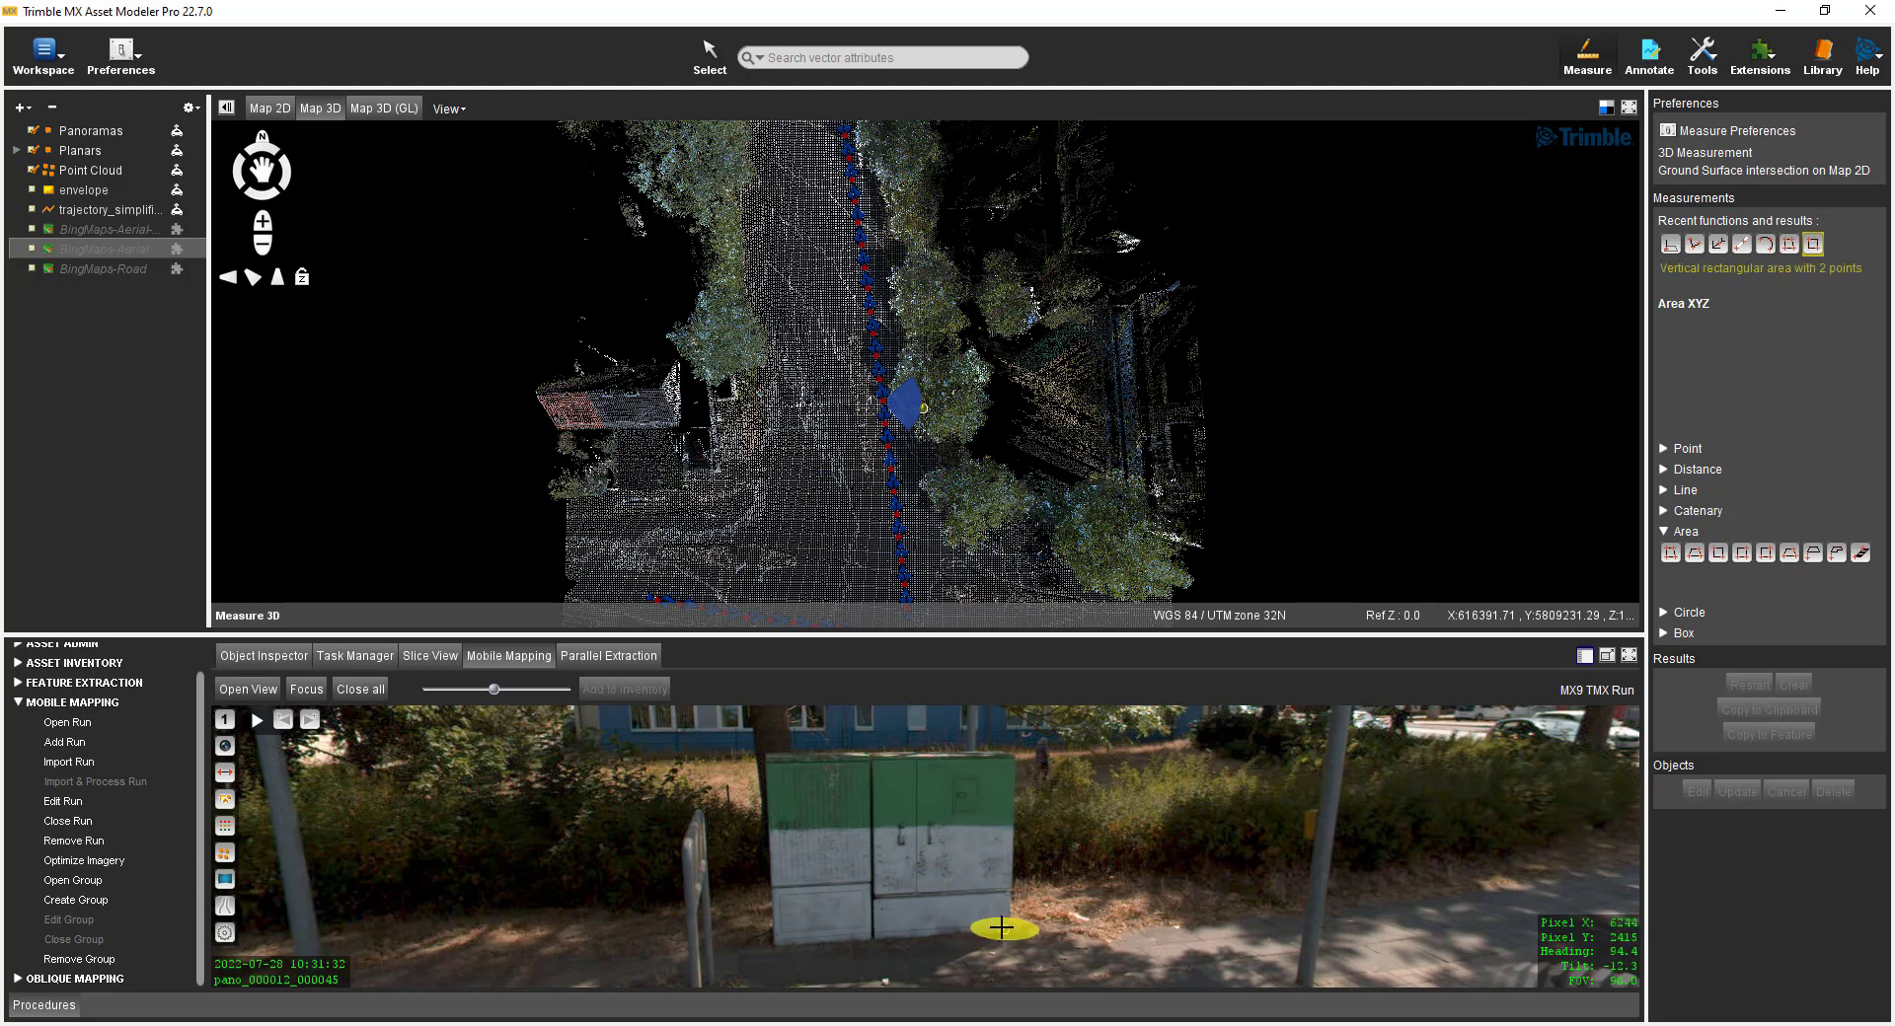
{"action": "left_click", "coordinate": [770, 761]}
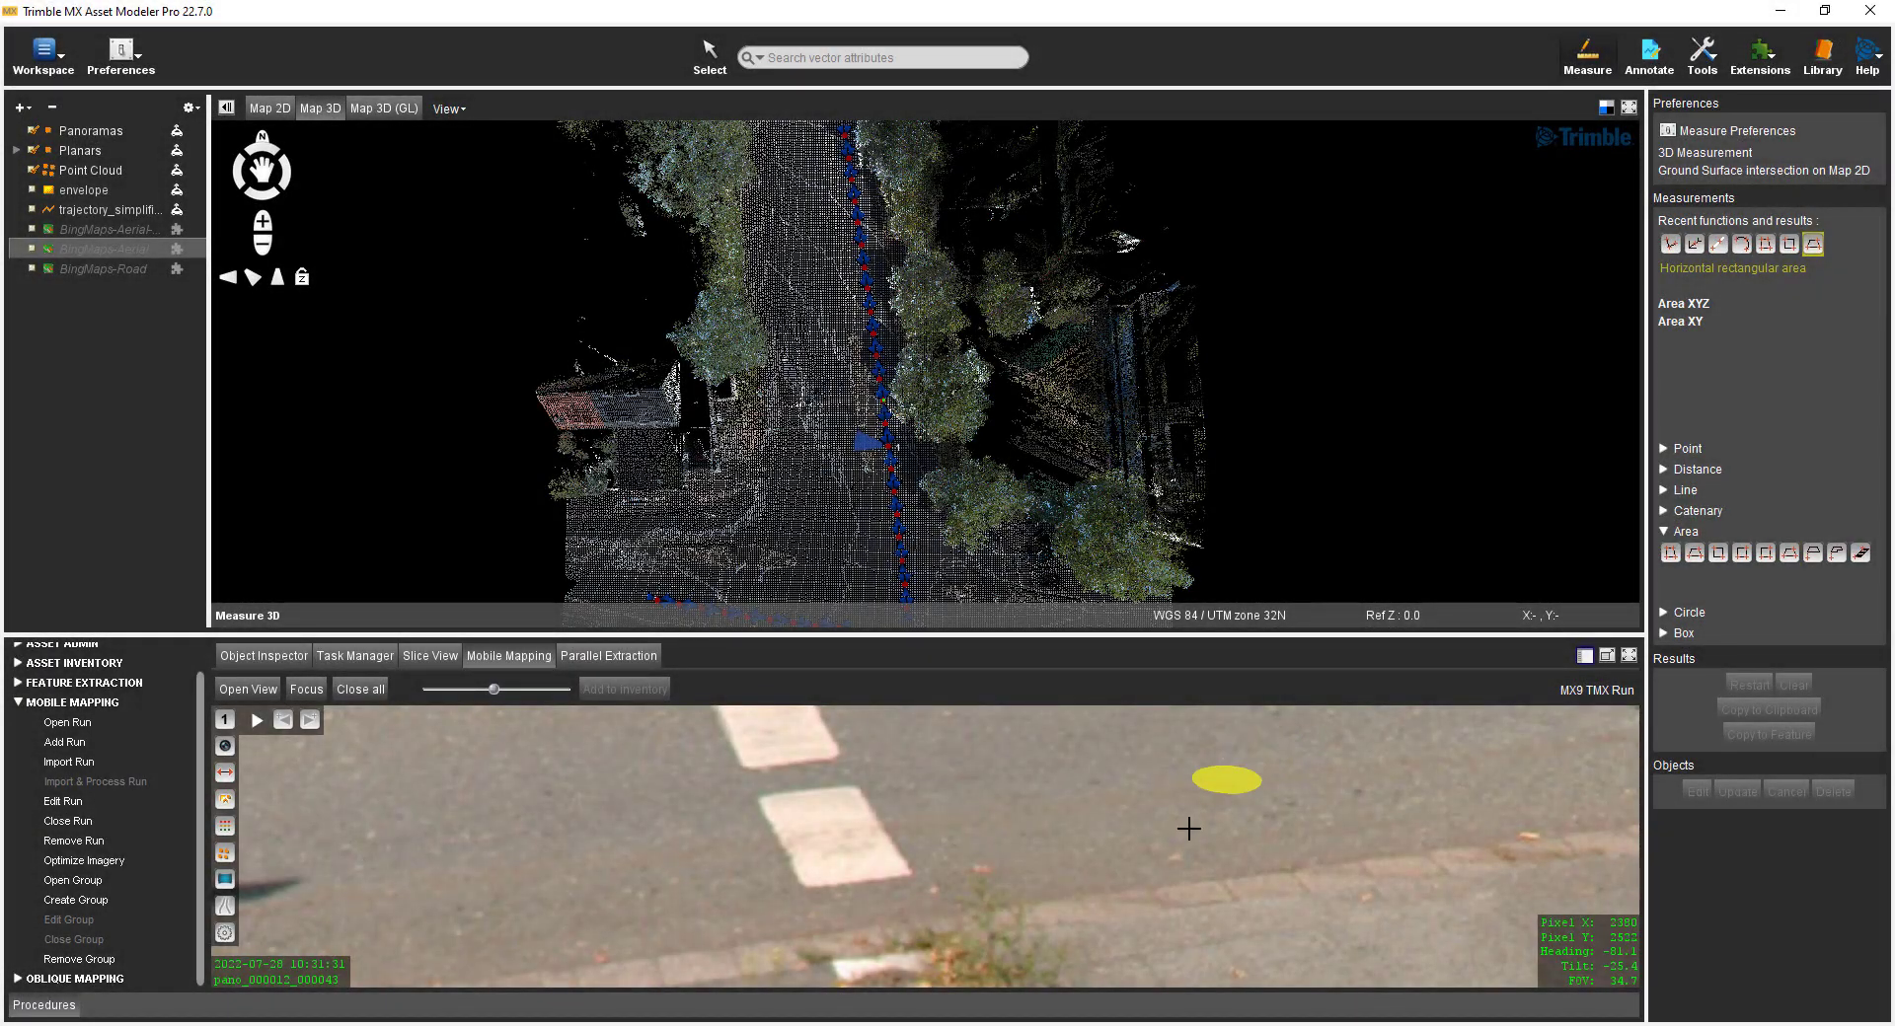
Step: Measure the white dash of the broken road marking by its corners with Horizontal rectangular area
{"action": "left_click", "coordinate": [905, 873]}
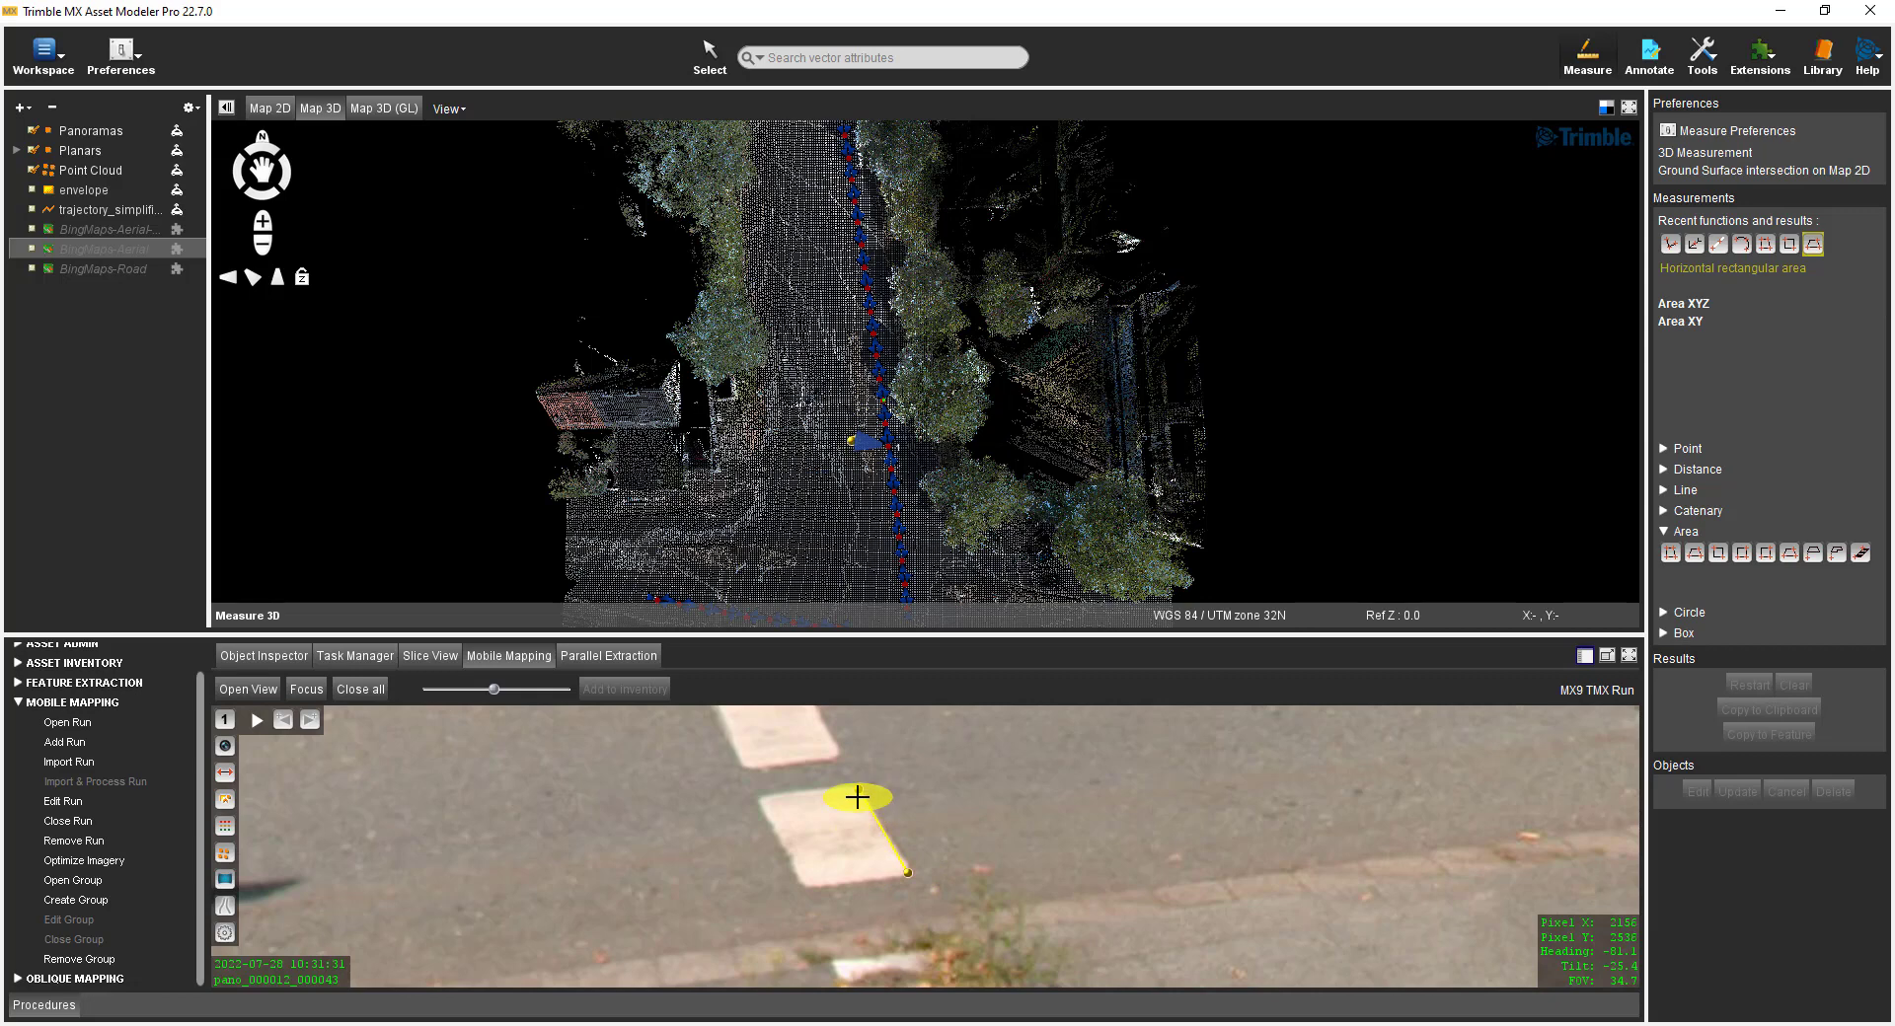
{"action": "left_click", "coordinate": [841, 804]}
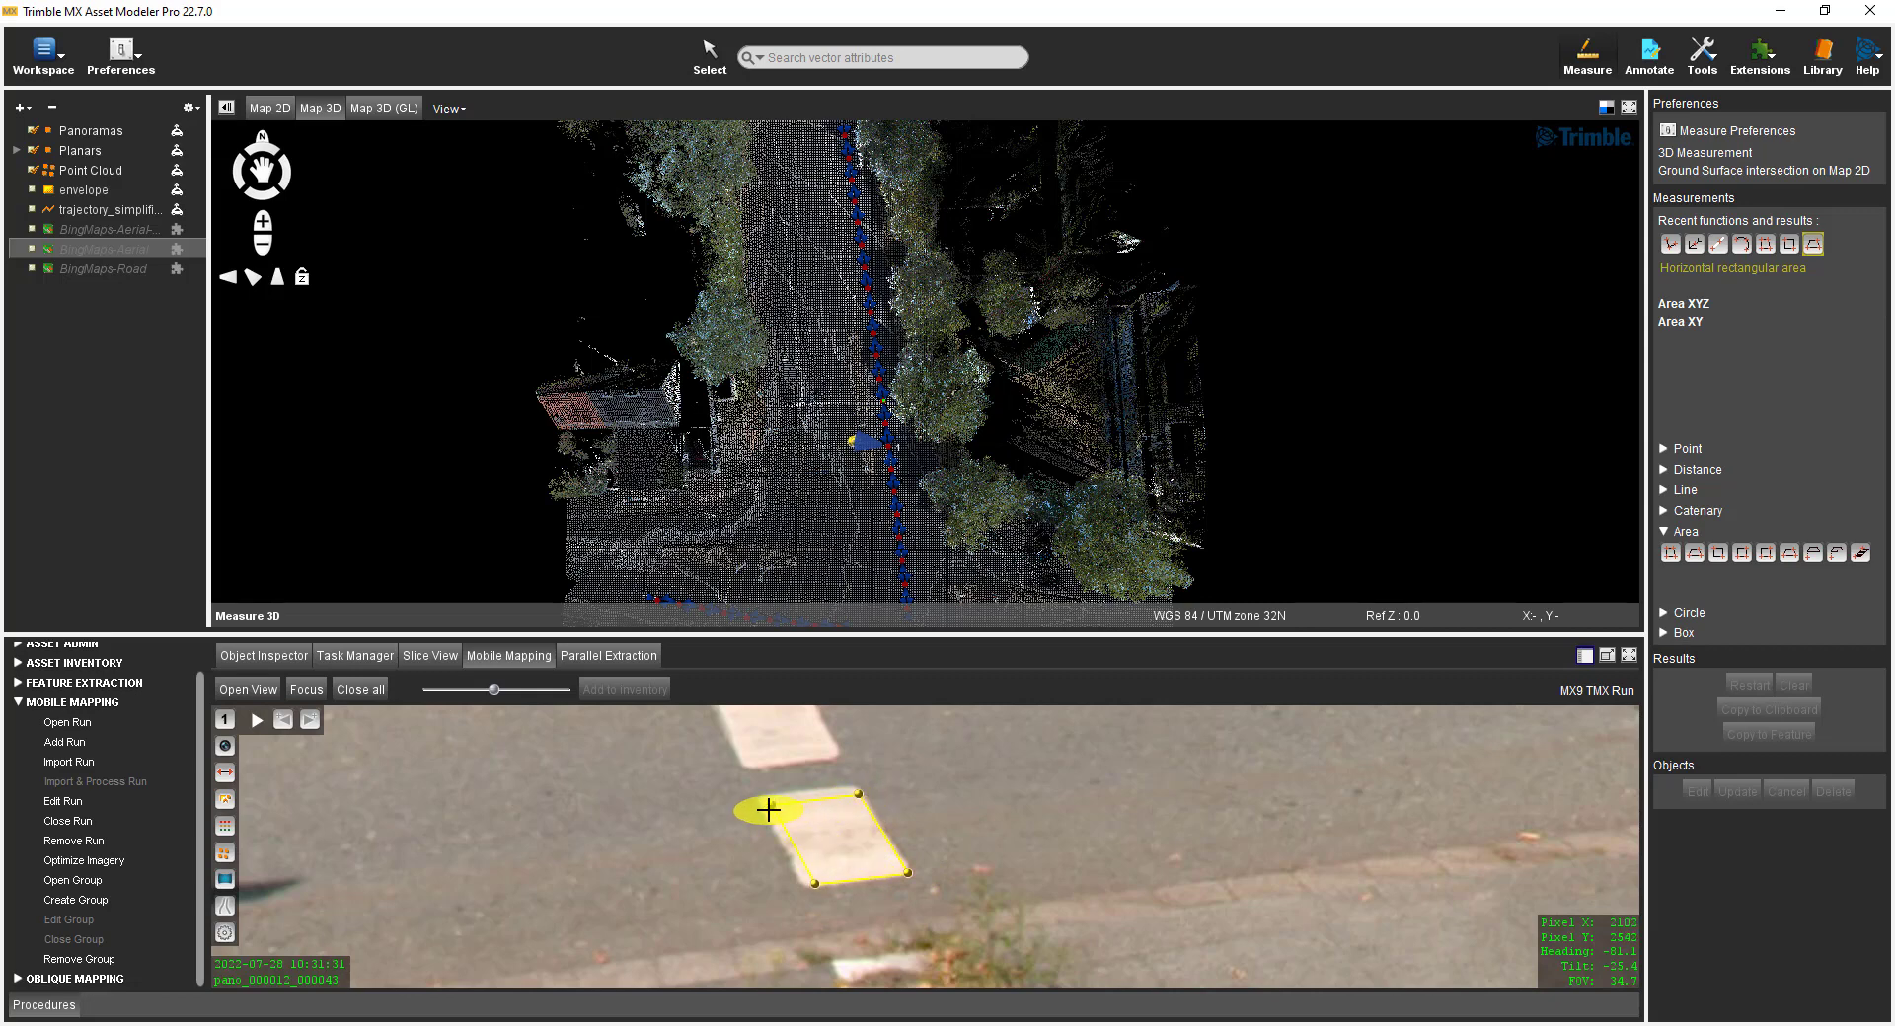
{"action": "left_click", "coordinate": [768, 809]}
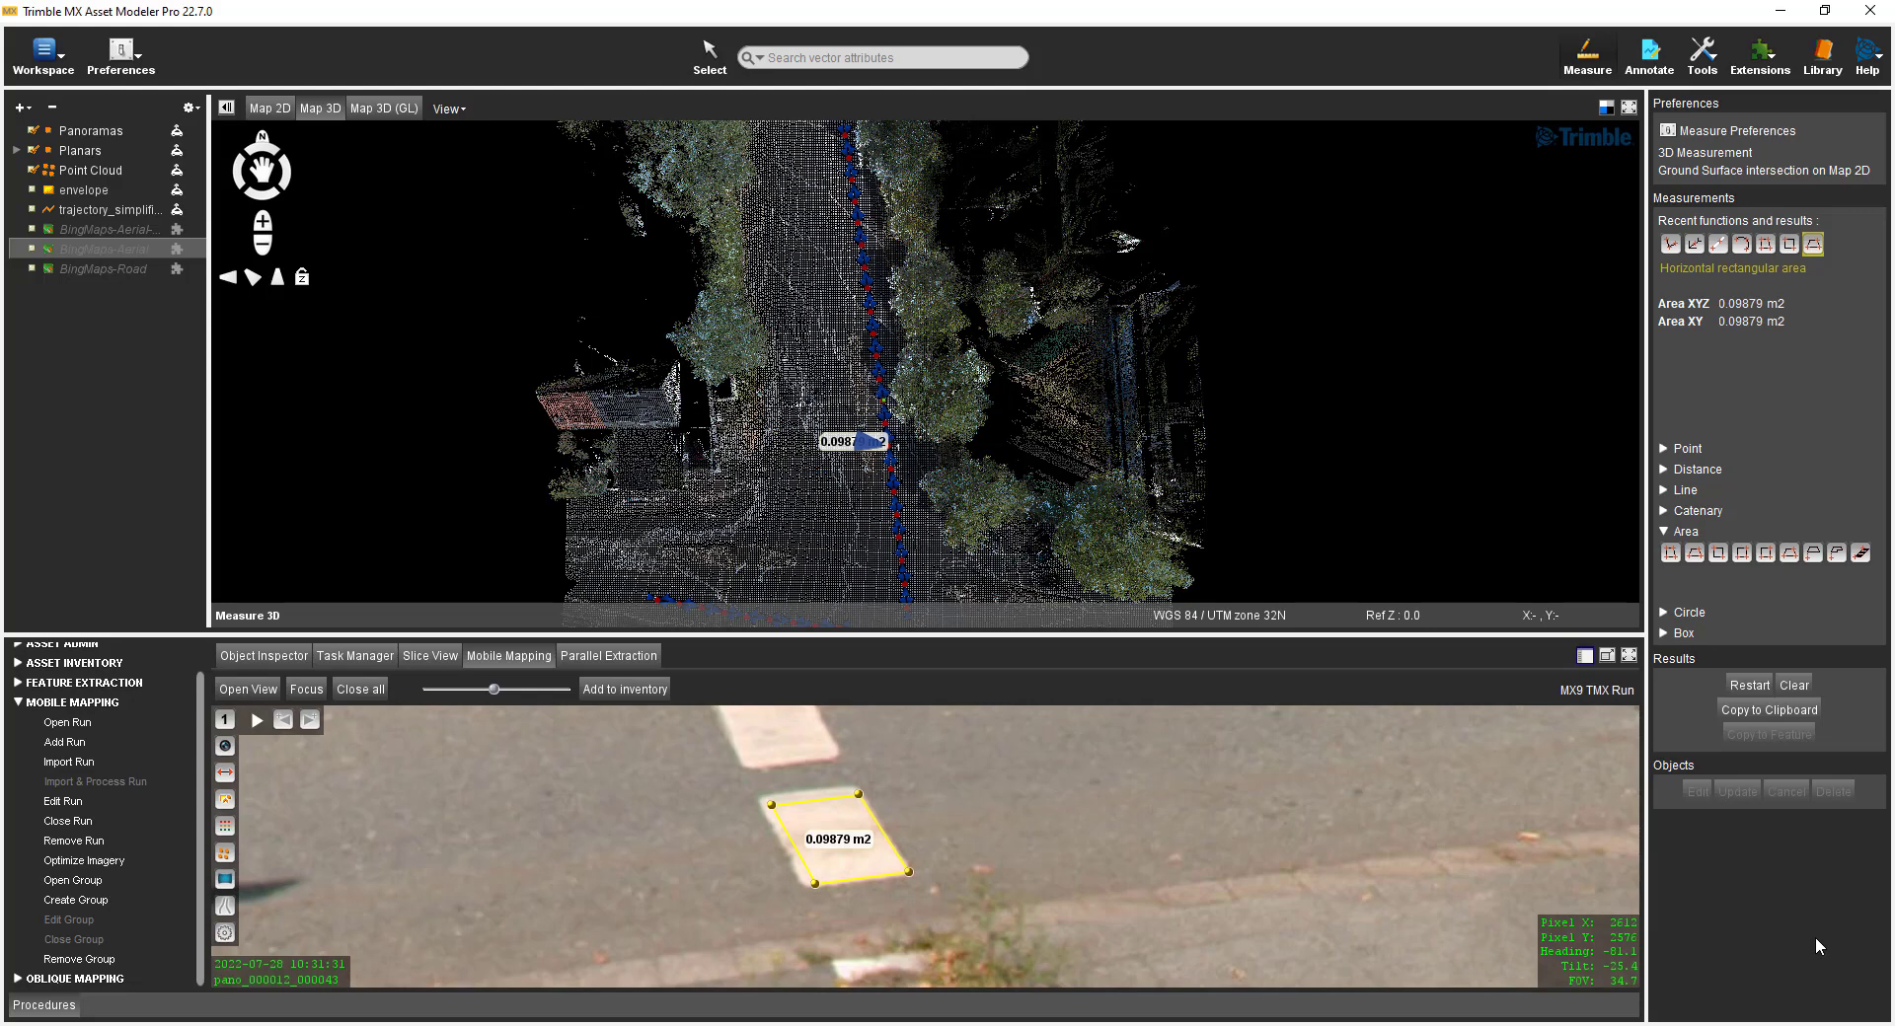
Step: Close the current mapping run and open MX9 TMX Run again
{"action": "left_click", "coordinate": [58, 824]}
{"action": "left_click", "coordinate": [243, 758]}
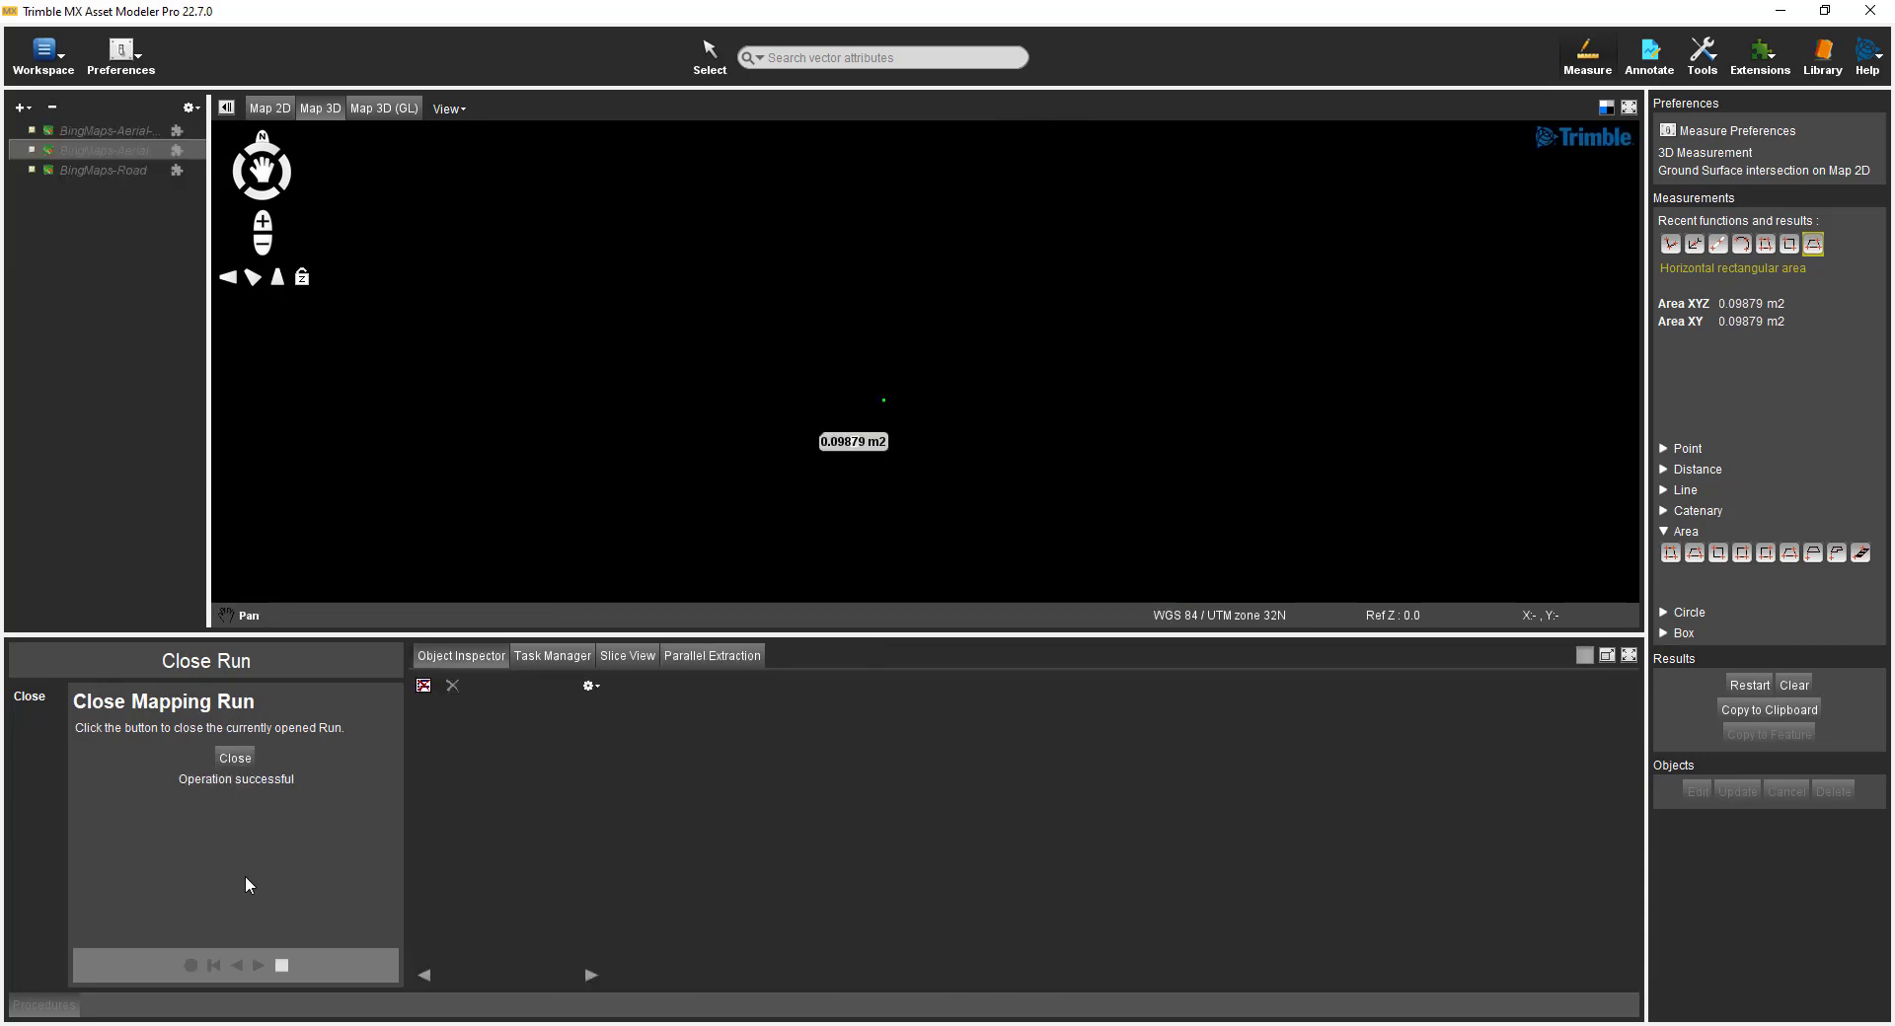
{"action": "left_click", "coordinate": [286, 963]}
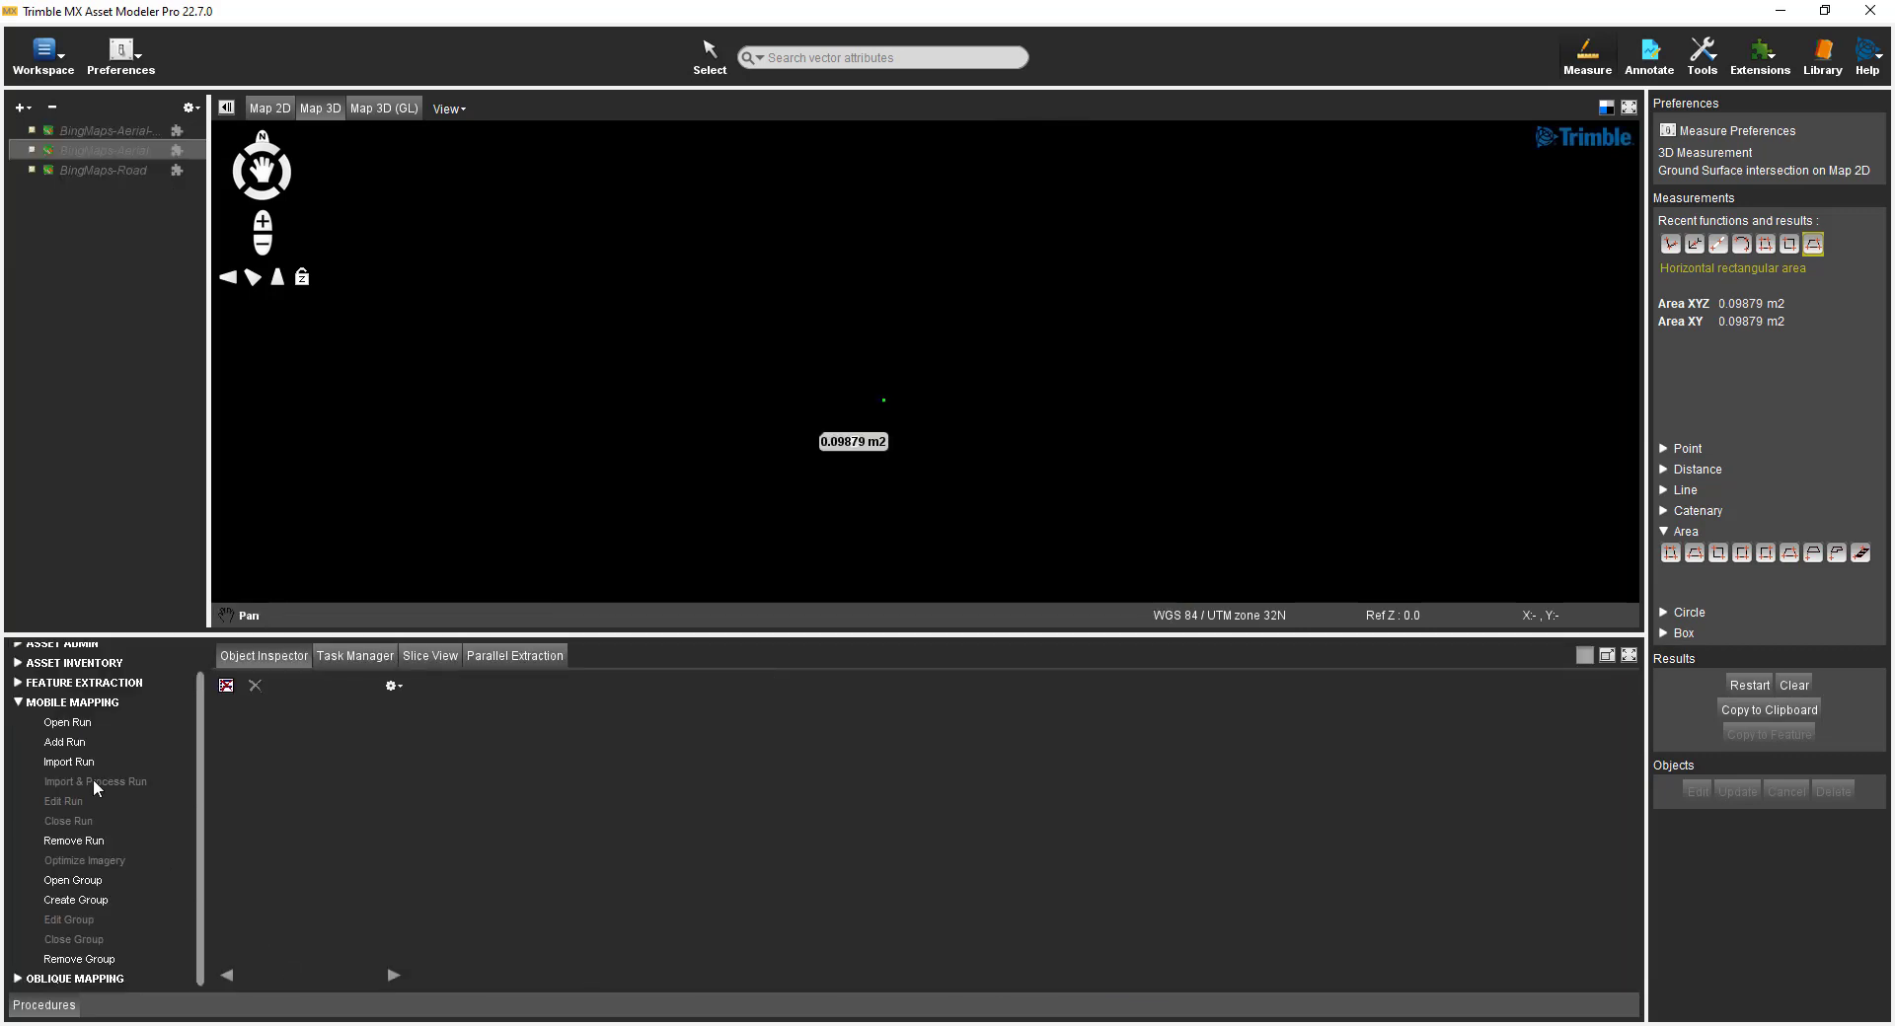
{"action": "left_click", "coordinate": [67, 723]}
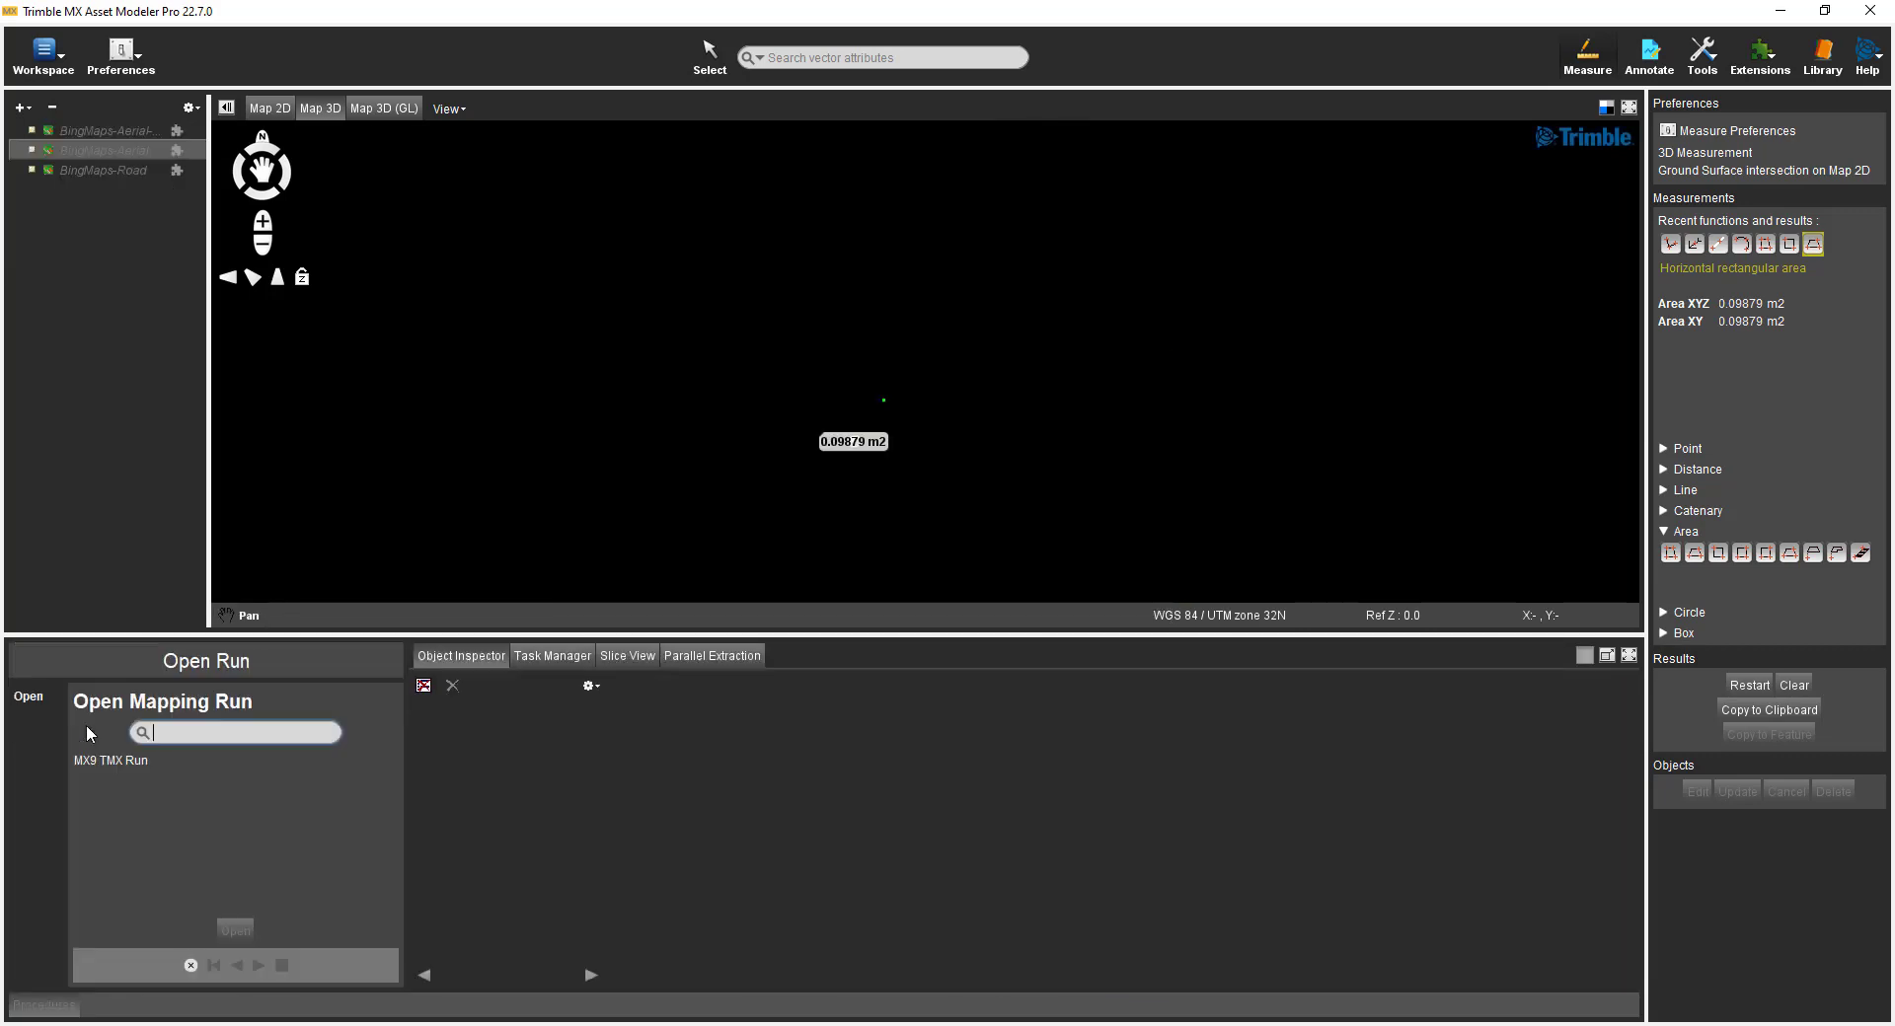
{"action": "left_click", "coordinate": [91, 766]}
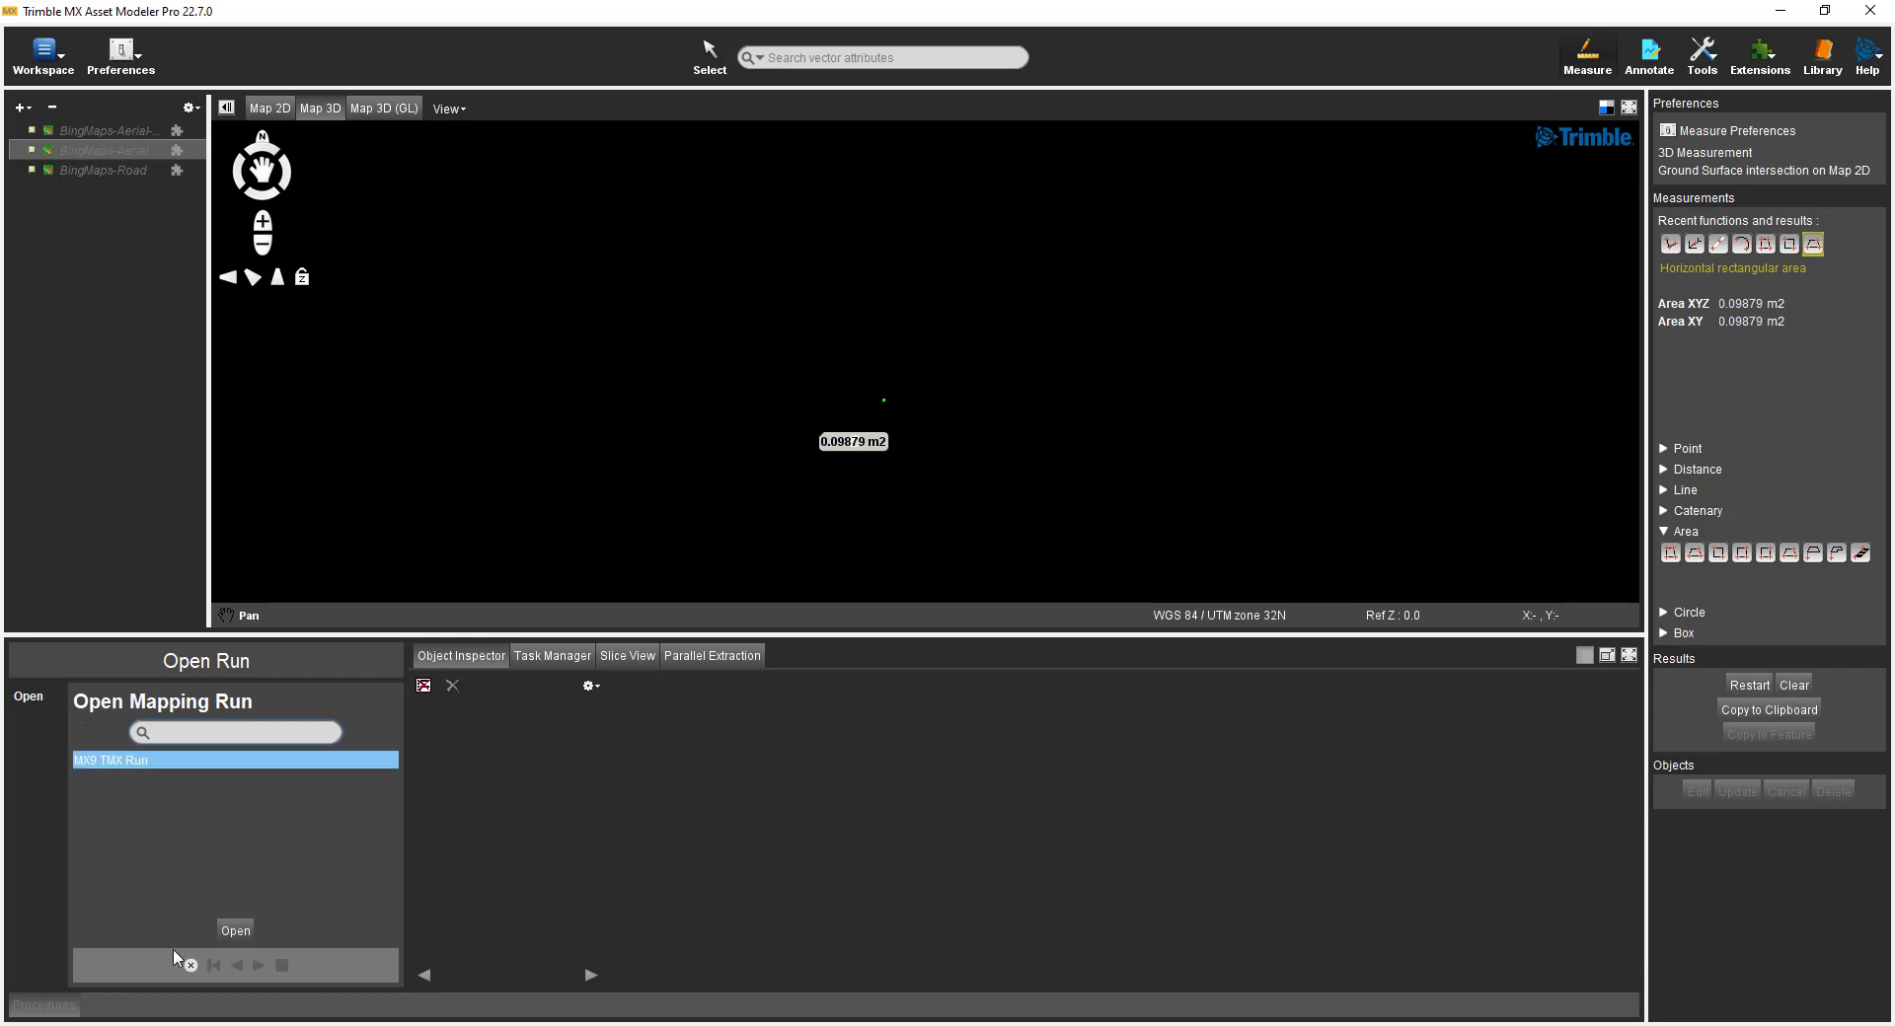
{"action": "left_click", "coordinate": [245, 932]}
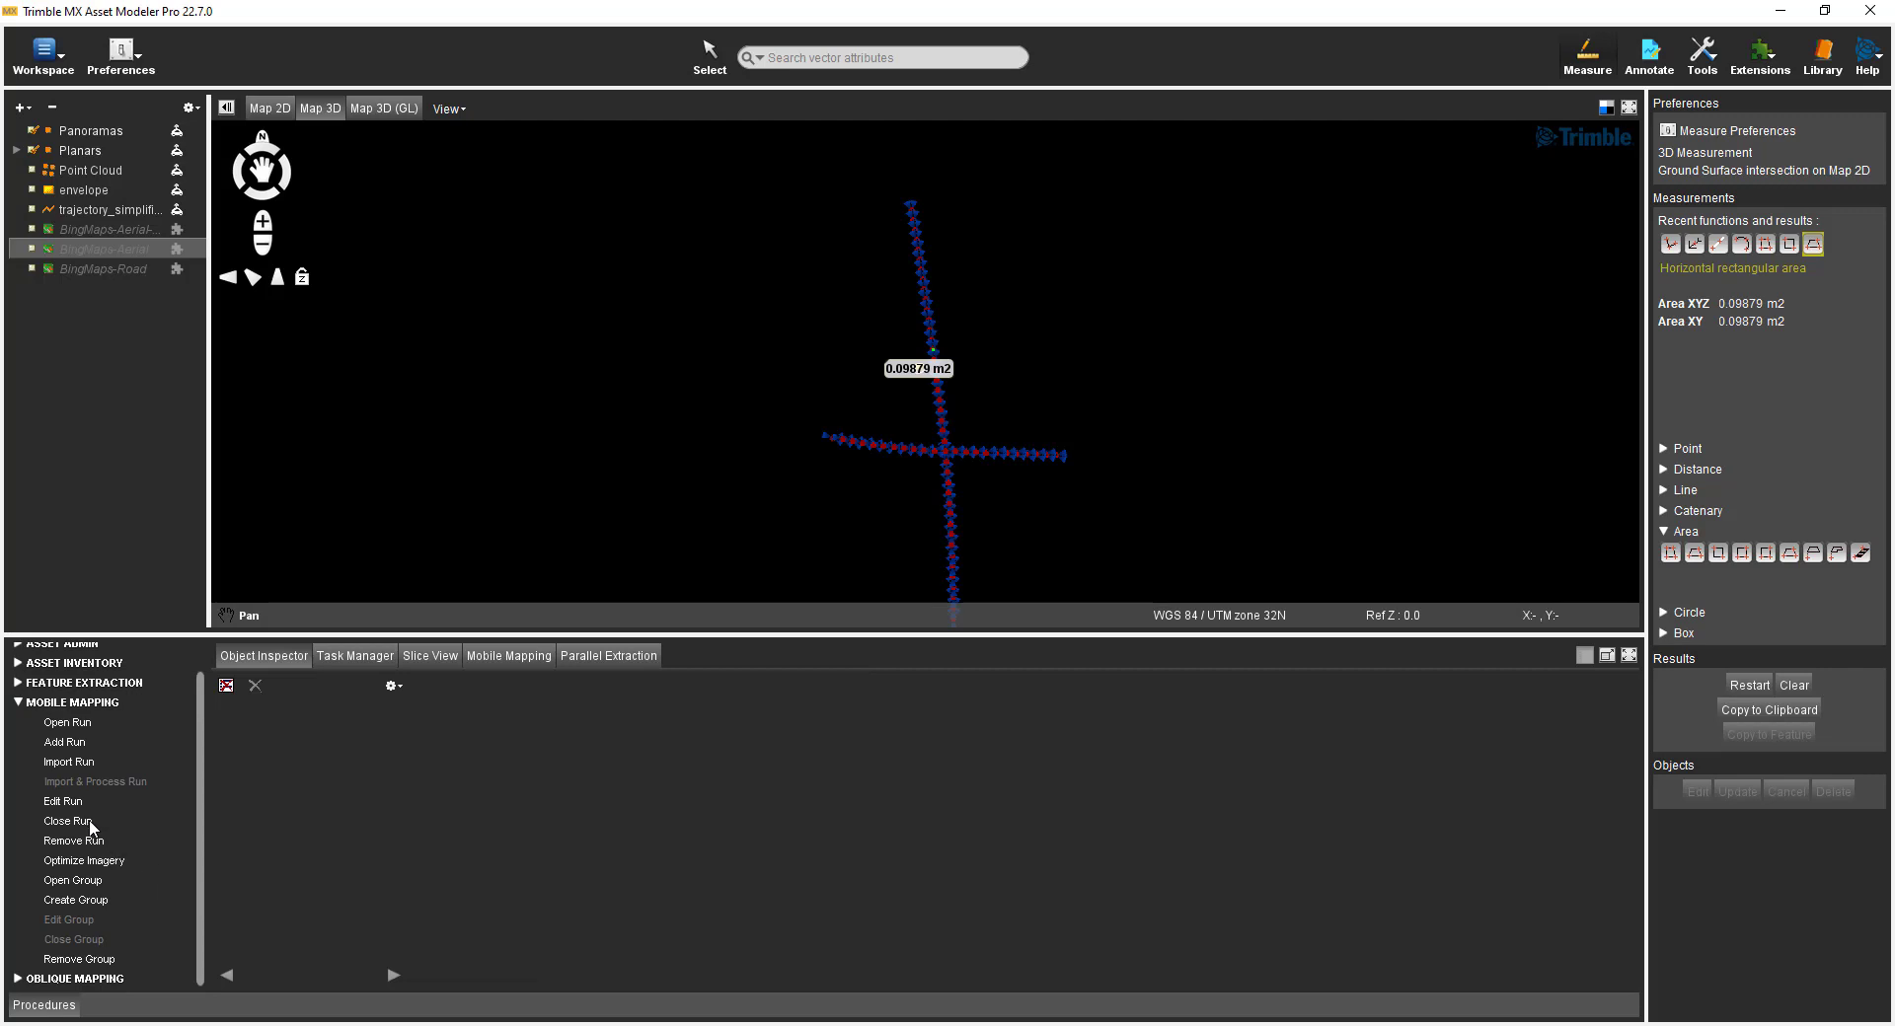
Step: Close MX9 TMX Run and remove it from the list of mapping runs
{"action": "left_click", "coordinate": [69, 821]}
{"action": "left_click", "coordinate": [235, 758]}
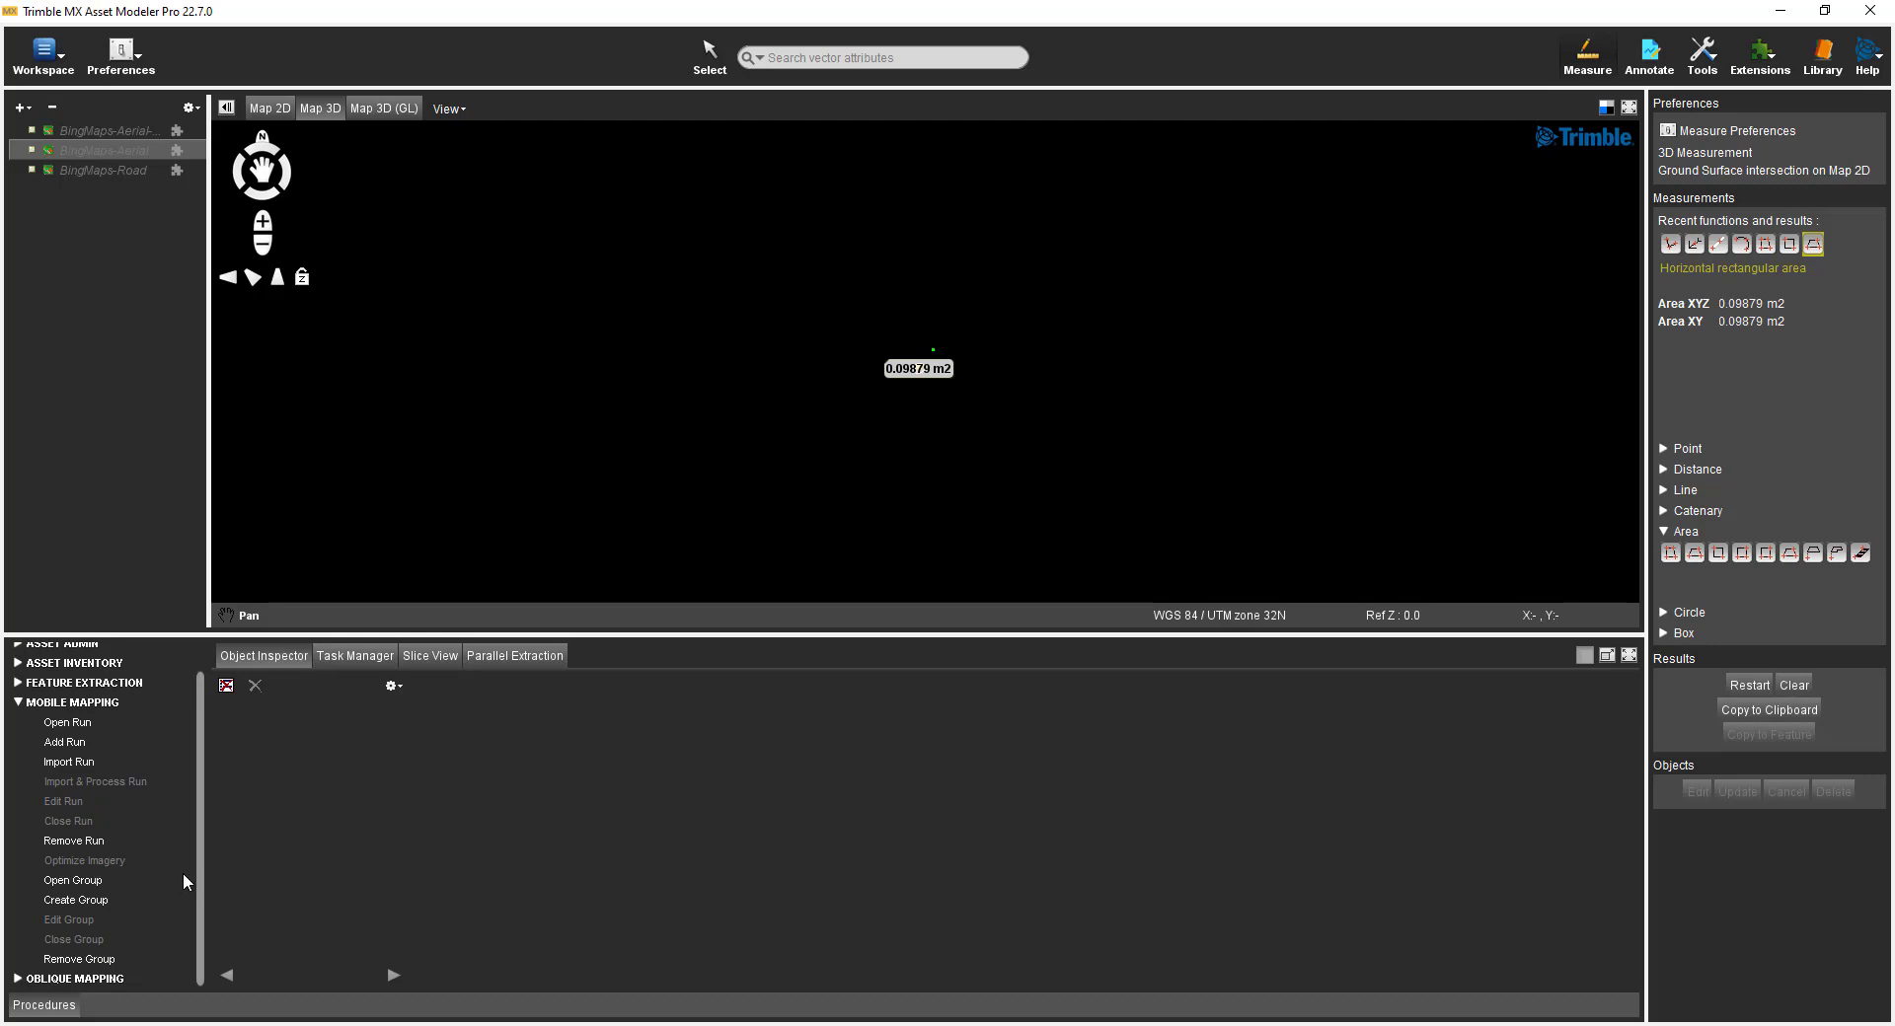
{"action": "left_click", "coordinate": [101, 845]}
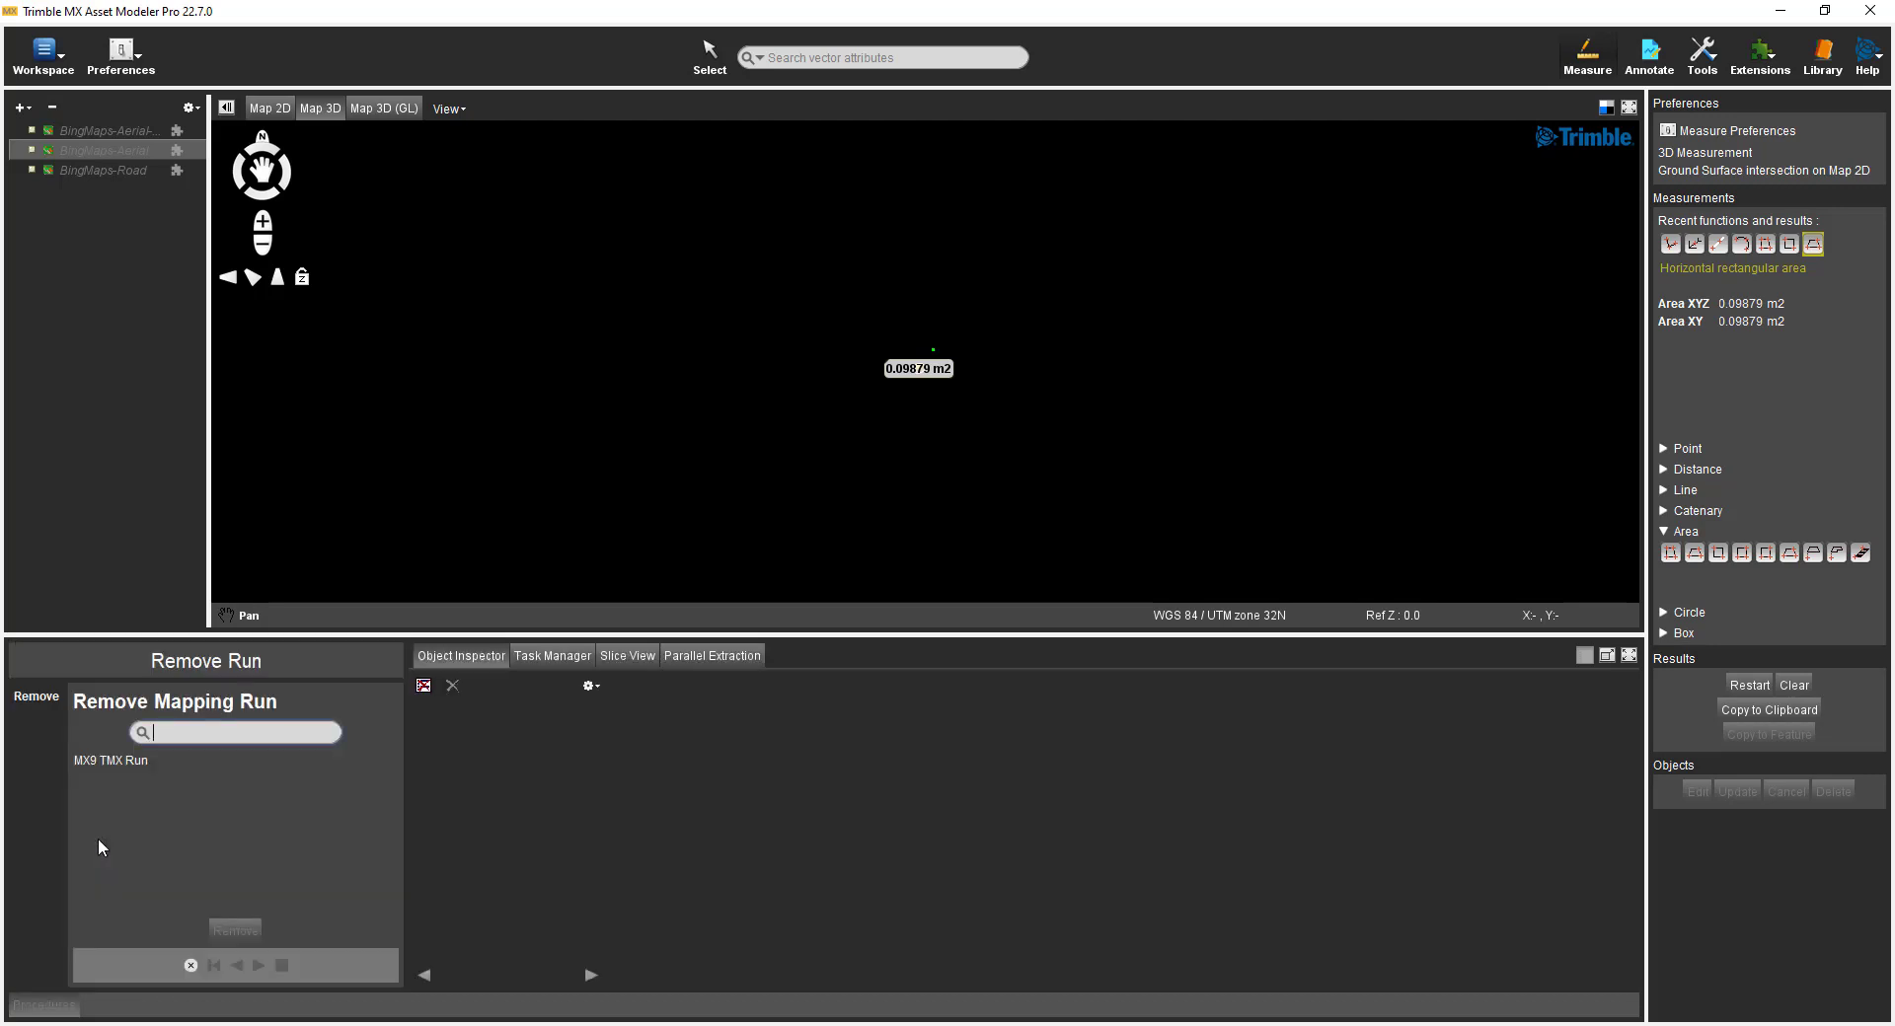
{"action": "left_click", "coordinate": [123, 760]}
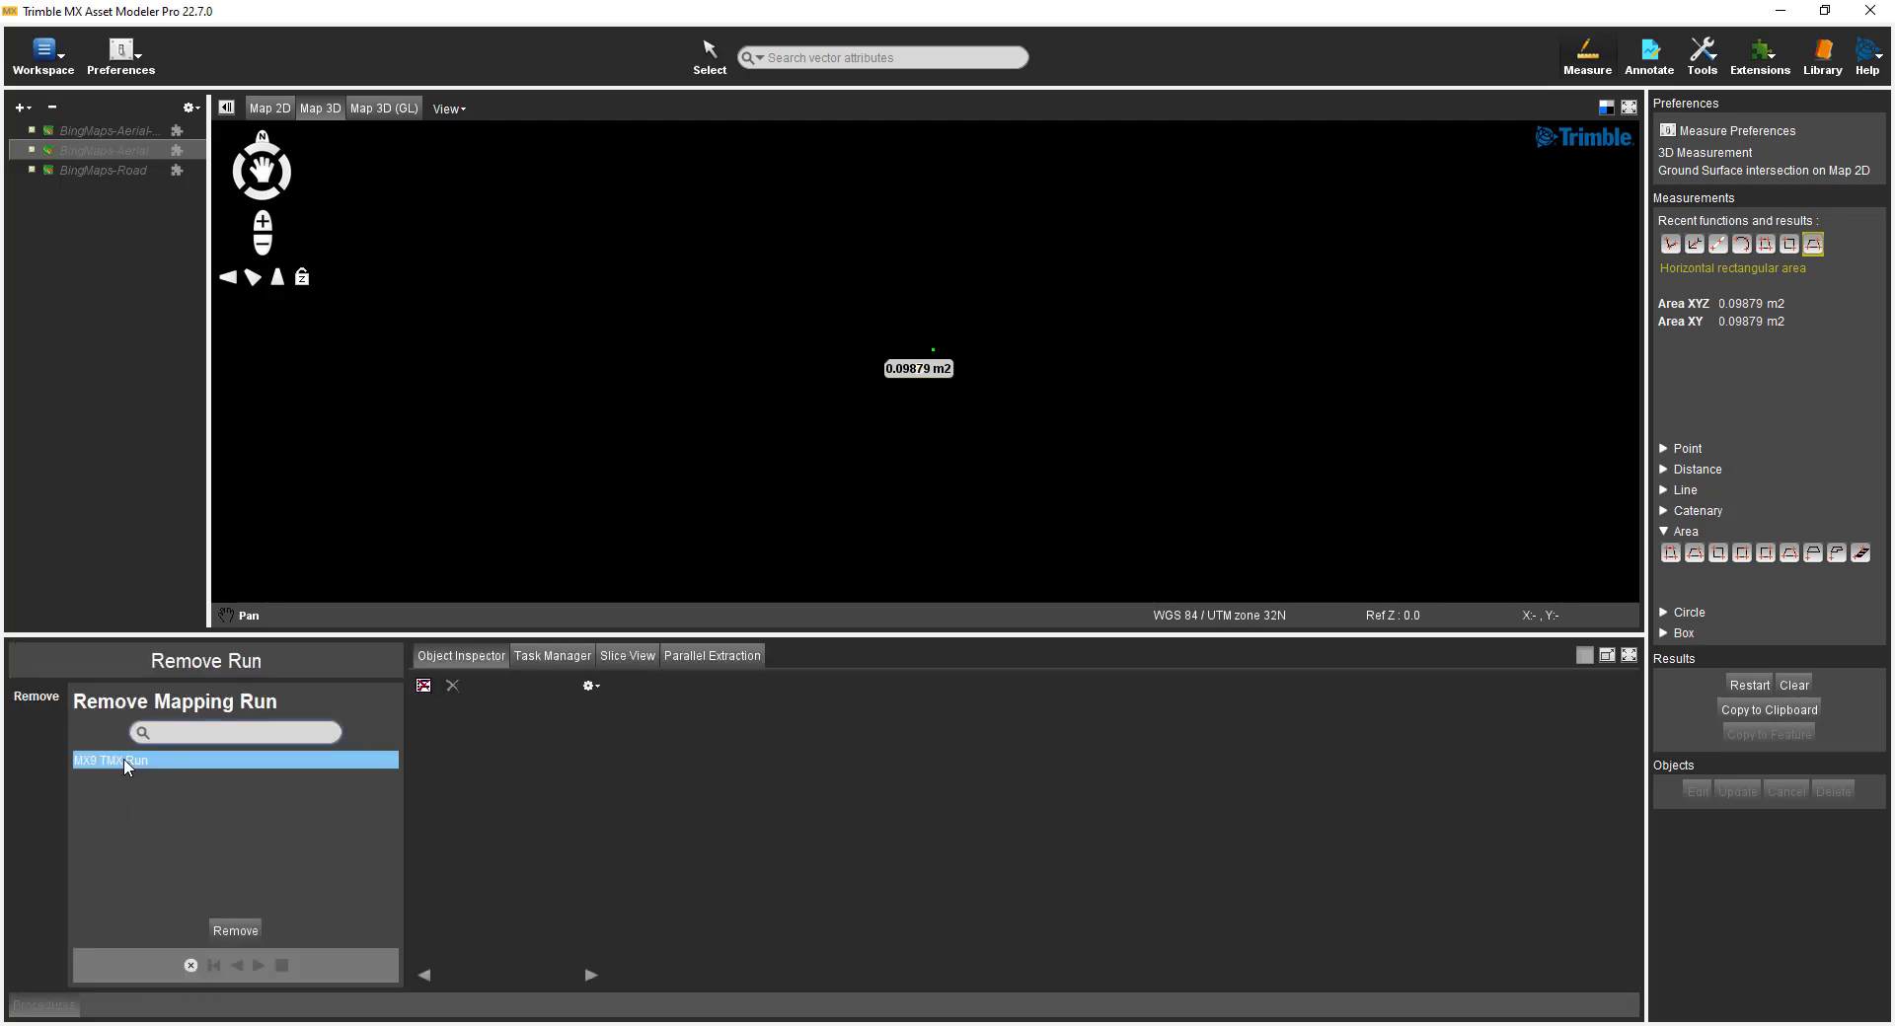
{"action": "left_click", "coordinate": [237, 932]}
{"action": "left_click", "coordinate": [281, 966]}
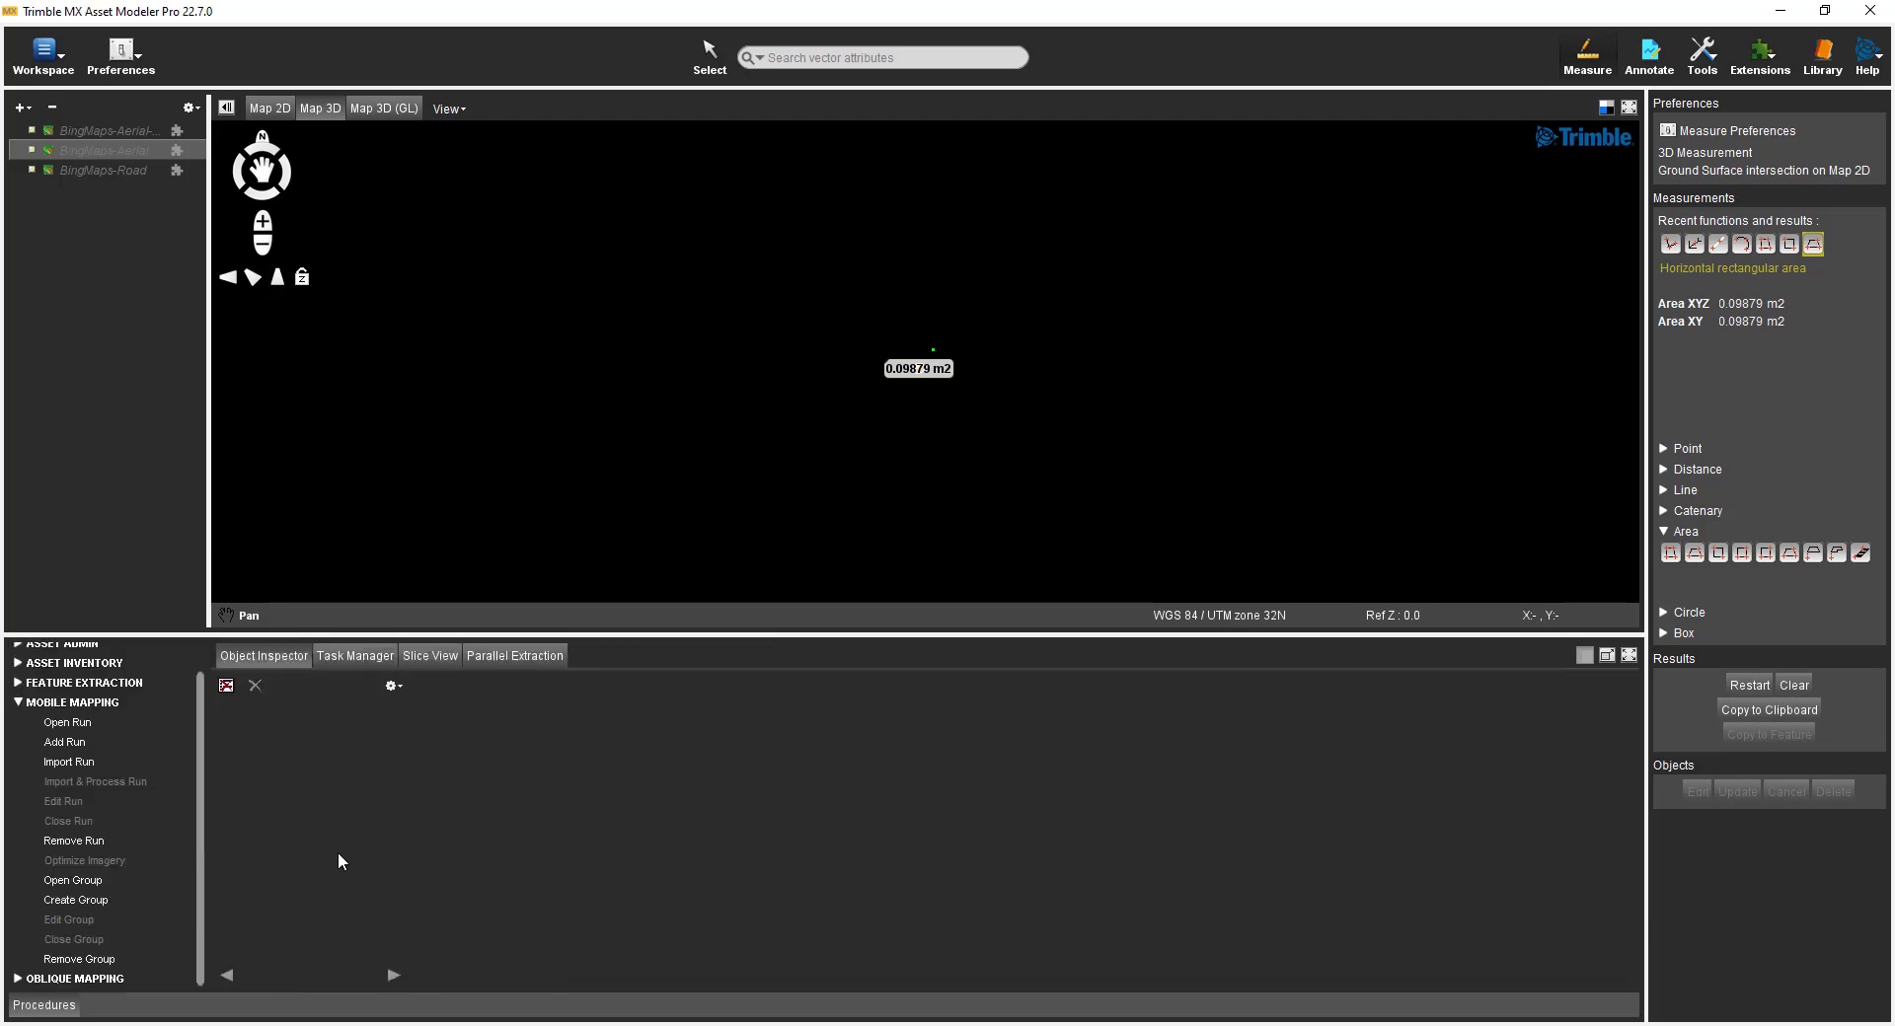